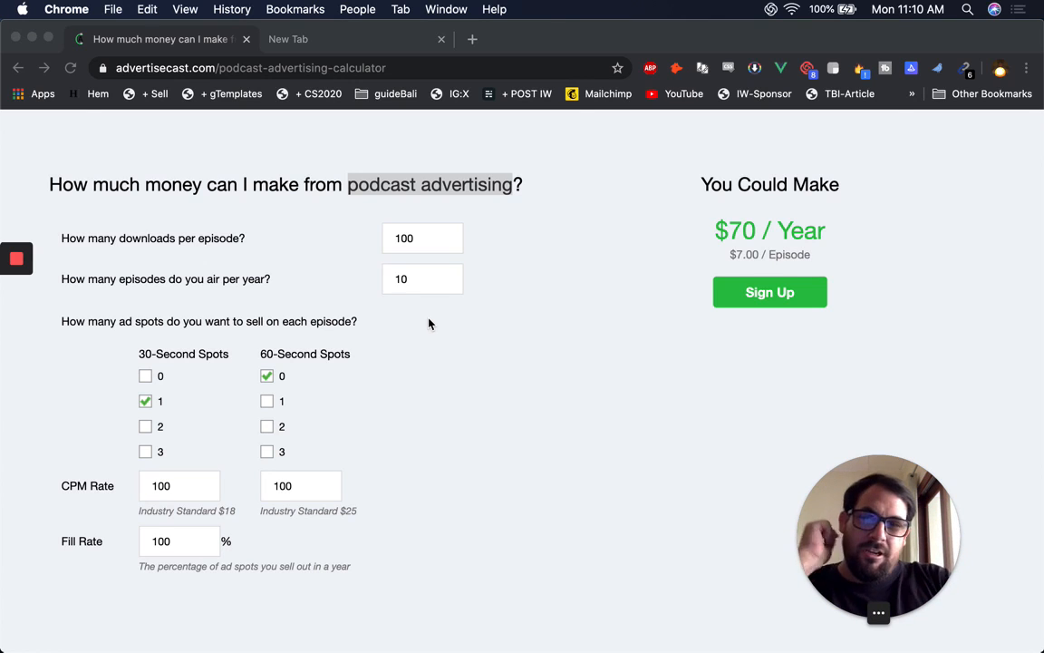
# Examine the podcast advertising calculator's fields, from downloads and episodes to ad spots, CPM rates and fill rate
pyautogui.scroll(3, 430, 323)
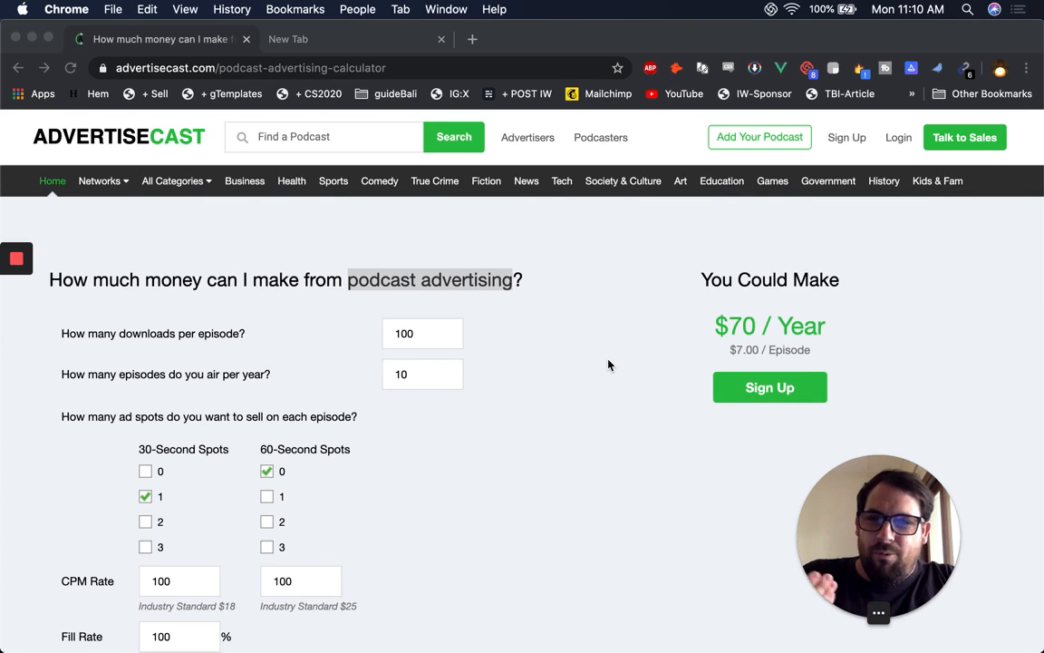
pyautogui.scroll(-1, 609, 364)
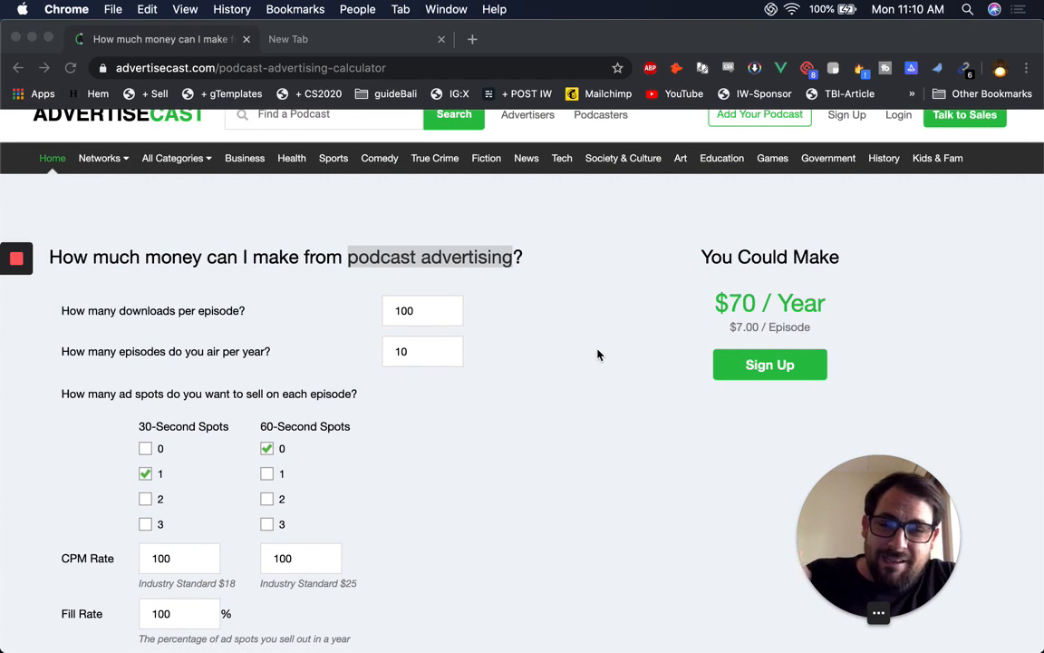
pyautogui.scroll(-1, 593, 356)
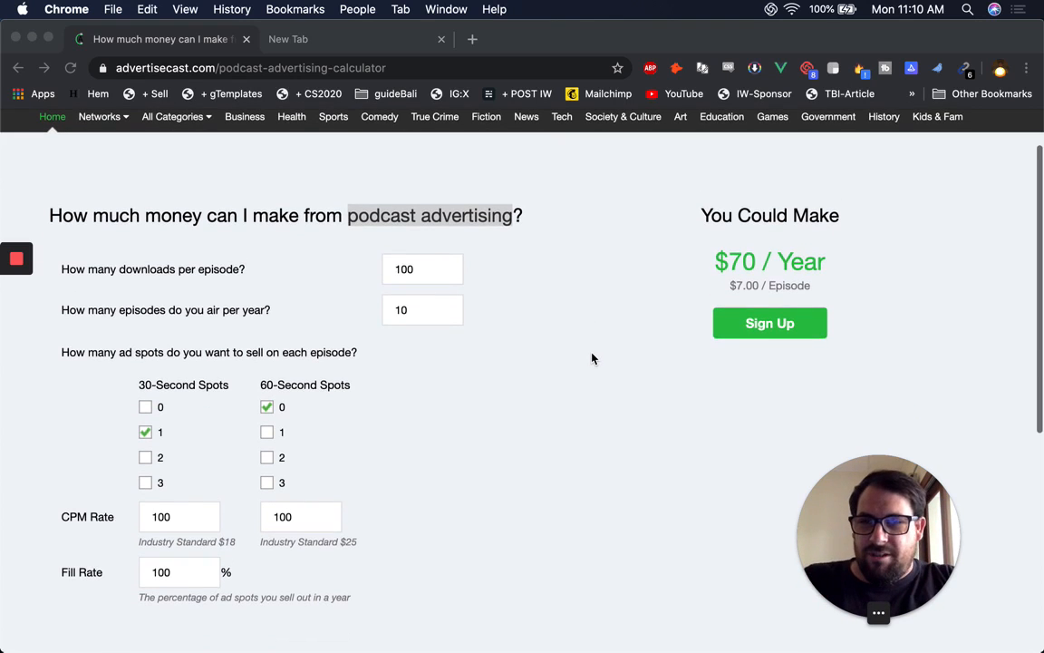
pyautogui.click(112, 217)
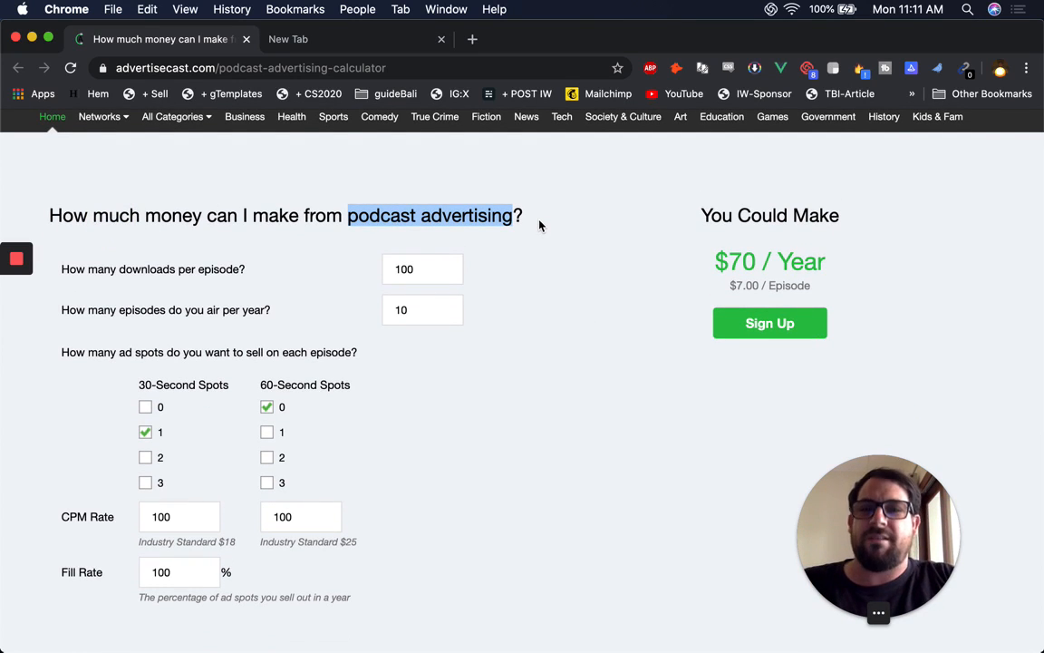
pyautogui.scroll(-1, 559, 291)
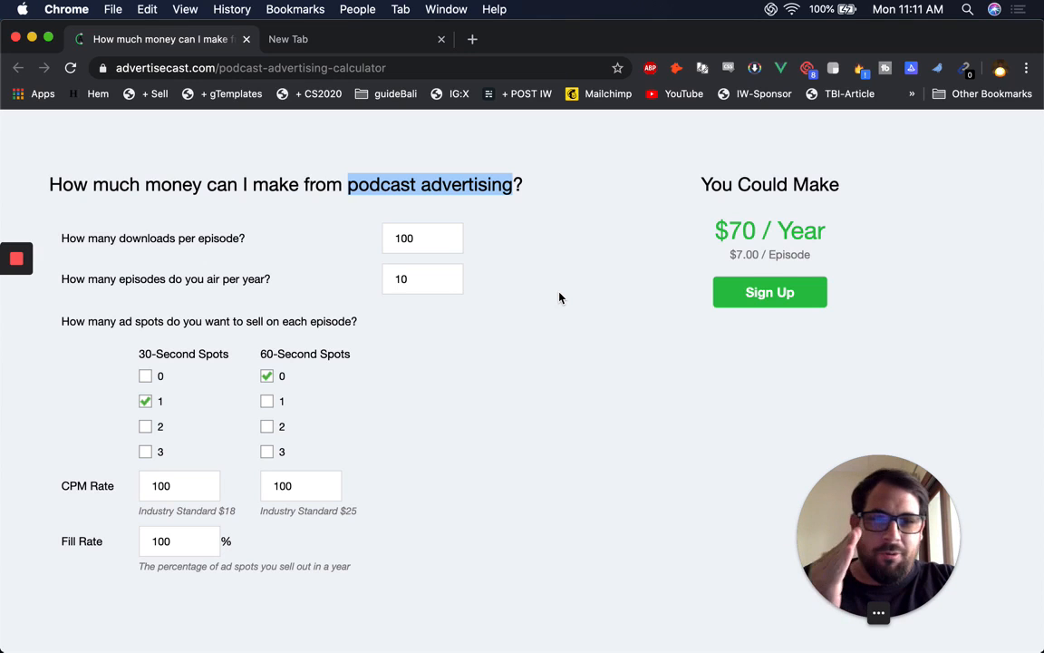
pyautogui.click(427, 234)
pyautogui.click(422, 278)
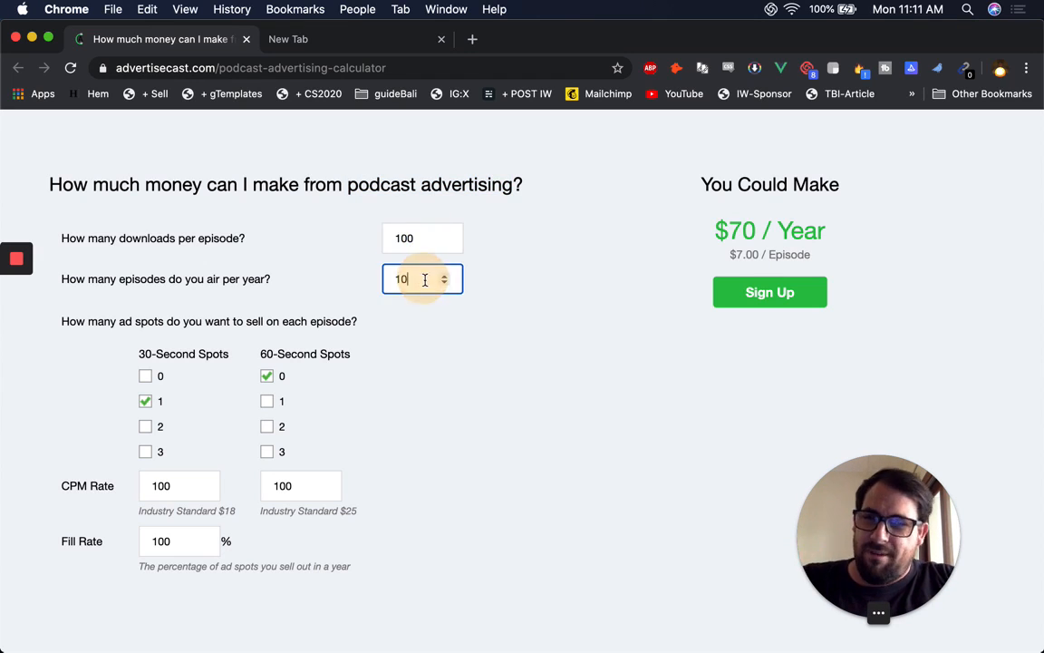
pyautogui.scroll(-1, 435, 362)
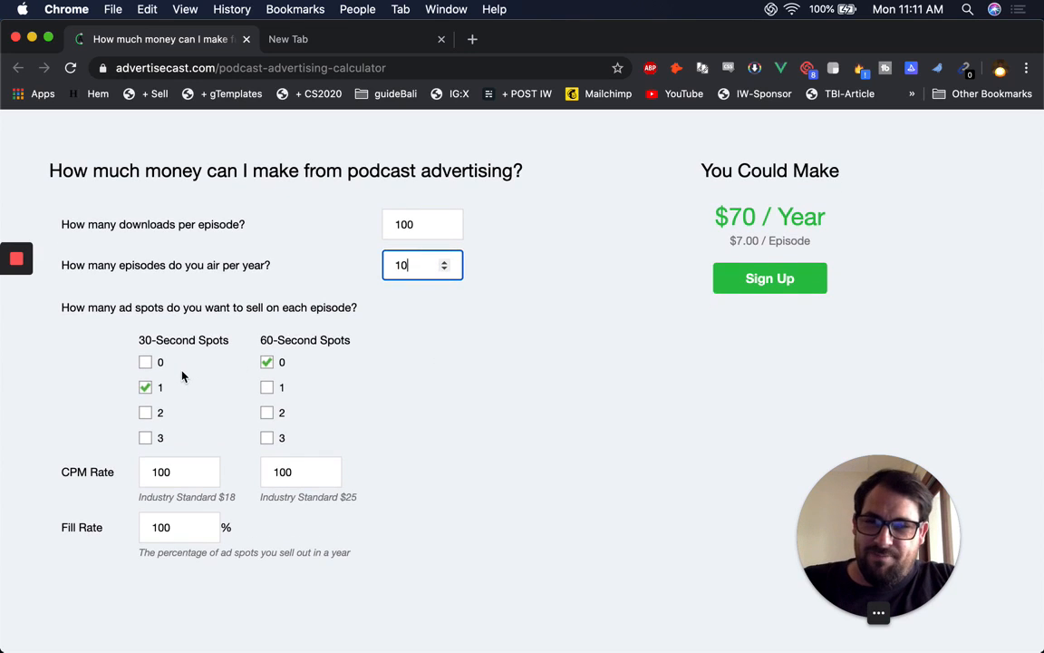
pyautogui.scroll(-2, 182, 374)
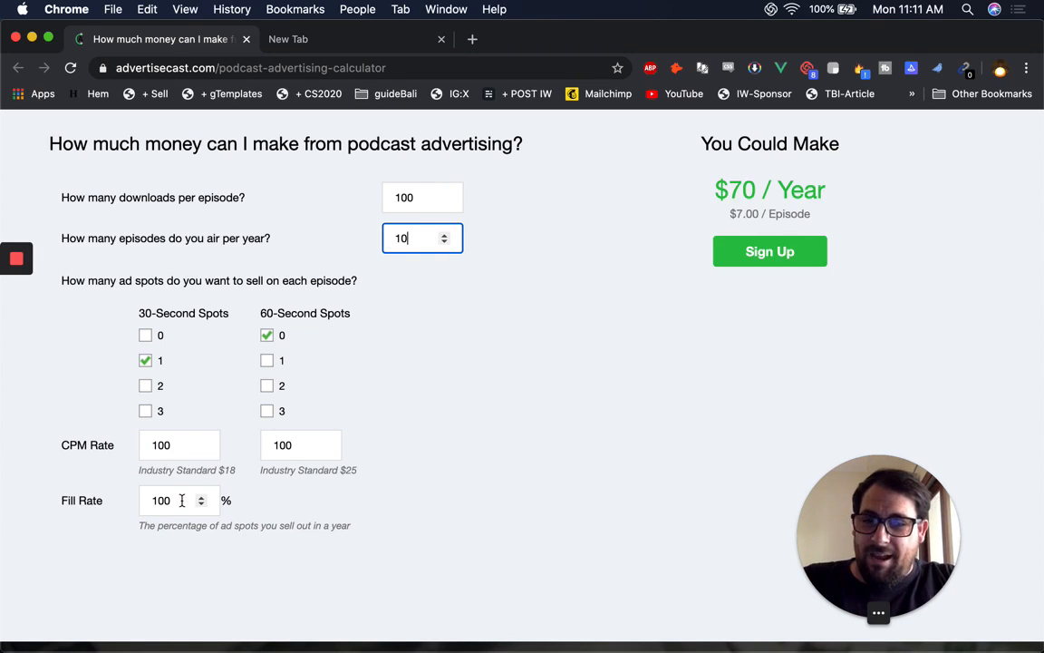
pyautogui.moveTo(177, 499); pyautogui.dragTo(142, 501)
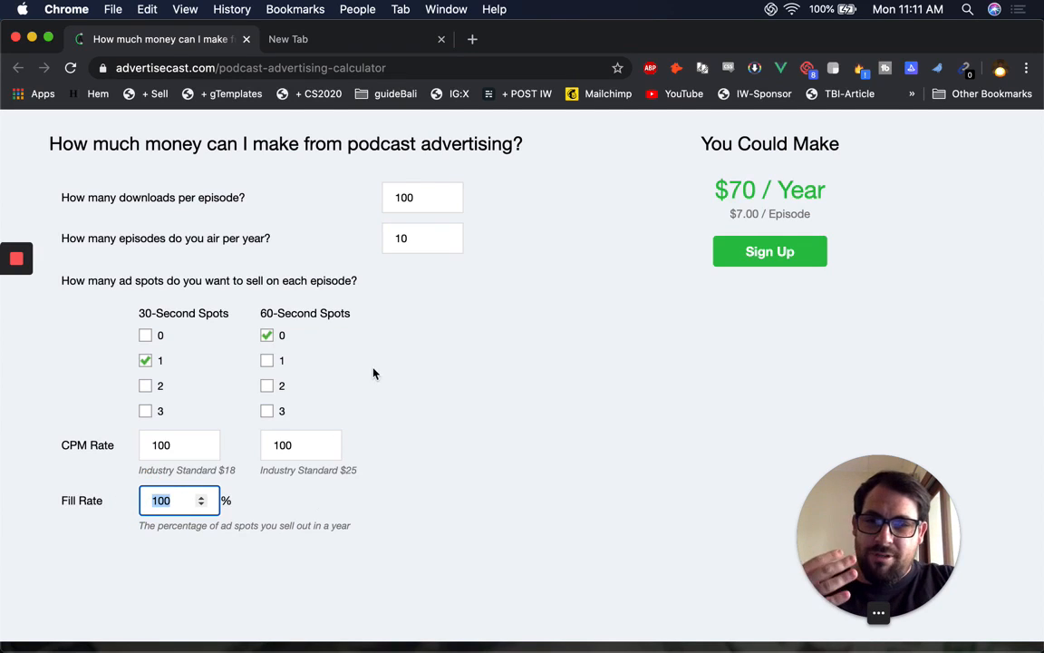
# Check the estimated yearly and per-episode earnings against the entered downloads and episodes
pyautogui.scroll(1, 713, 239)
pyautogui.moveTo(794, 201)
pyautogui.mouseDown()
pyautogui.moveTo(711, 201)
pyautogui.moveTo(793, 199)
pyautogui.mouseUp()
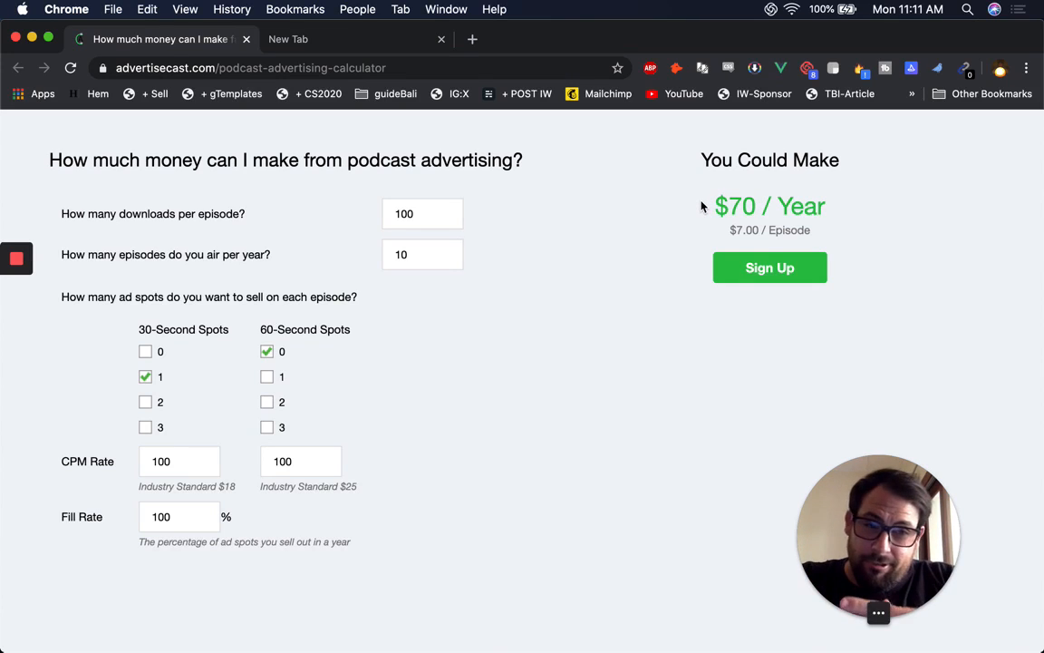
pyautogui.moveTo(714, 210); pyautogui.dragTo(838, 204)
pyautogui.click(816, 230)
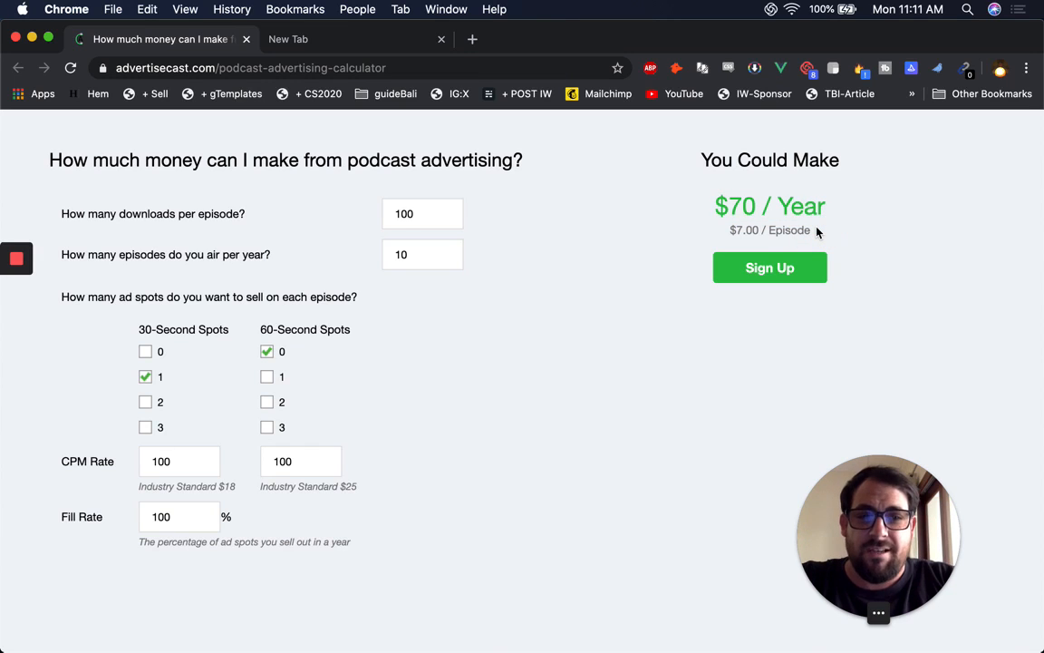
pyautogui.click(413, 215)
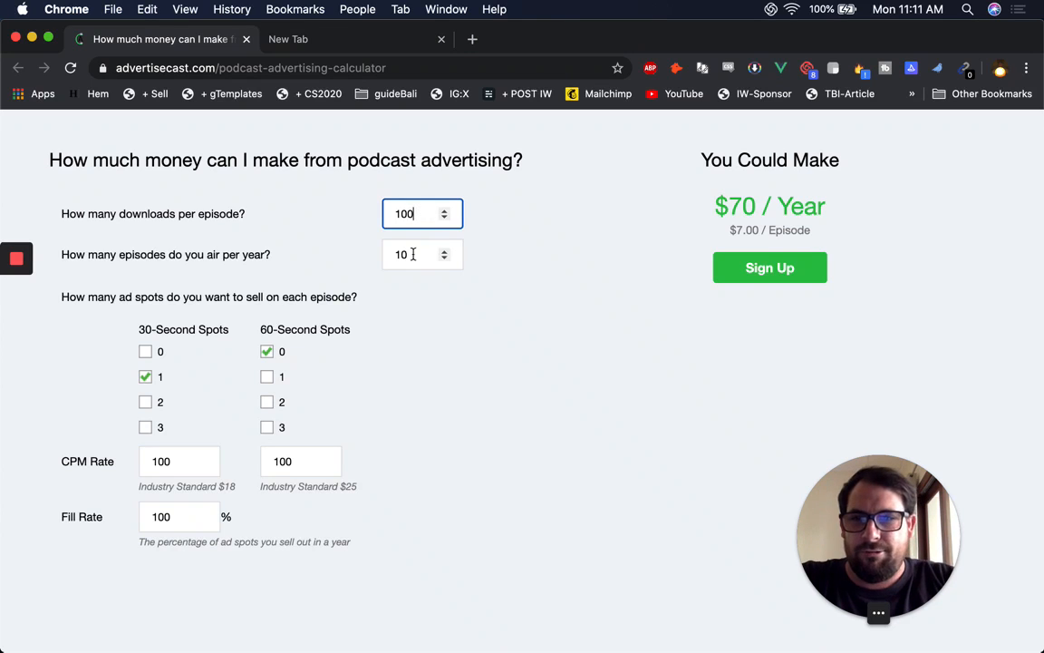
pyautogui.click(410, 262)
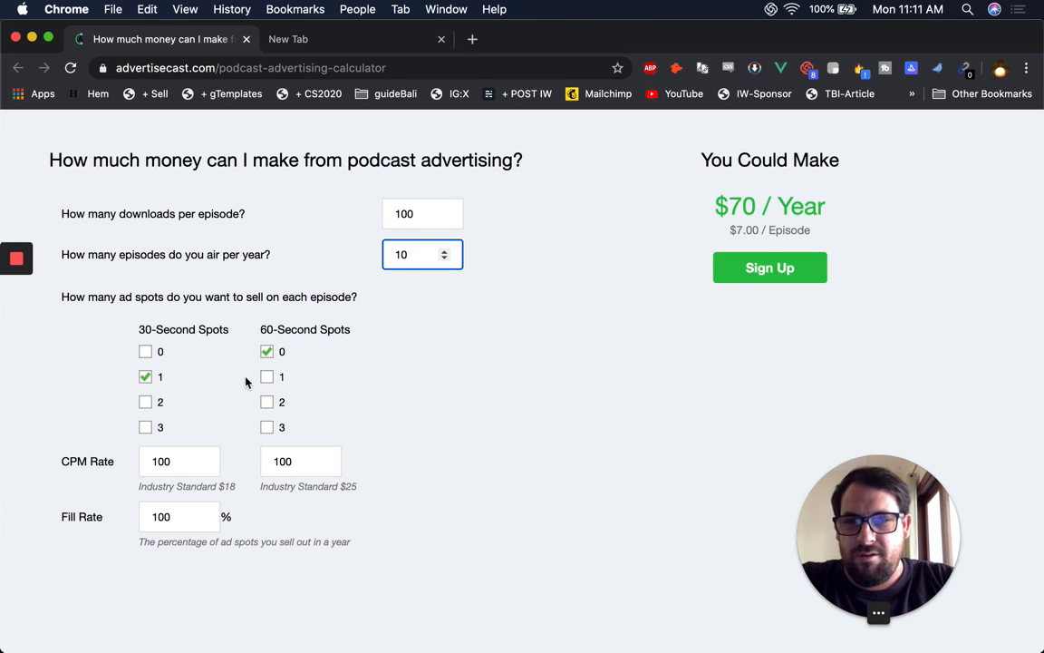
# Set the ad spots per episode to 0 thirty-second spots and 1 sixty-second spot
pyautogui.click(148, 386)
pyautogui.click(146, 353)
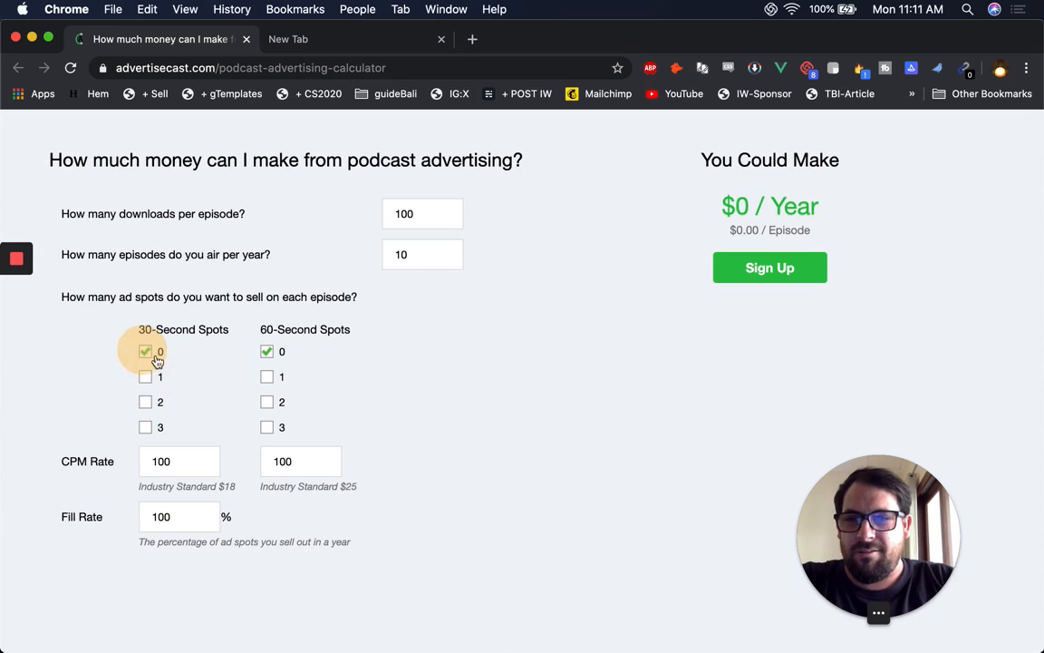
pyautogui.click(267, 378)
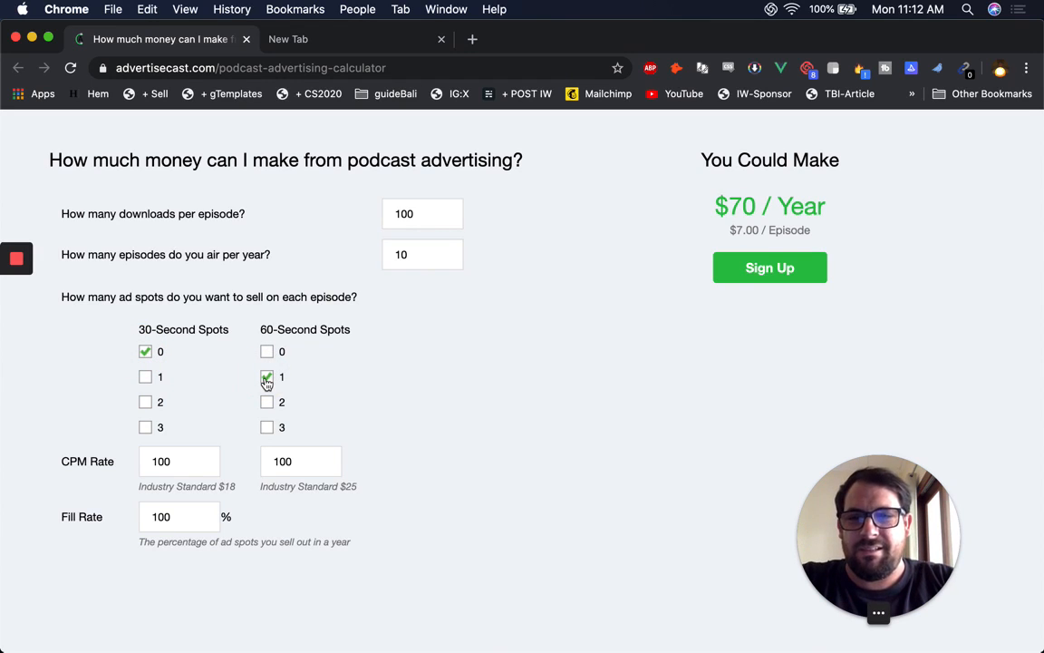
# Compare the CPM rates with the industry standards listed for 30-second and 60-second spots
pyautogui.click(163, 461)
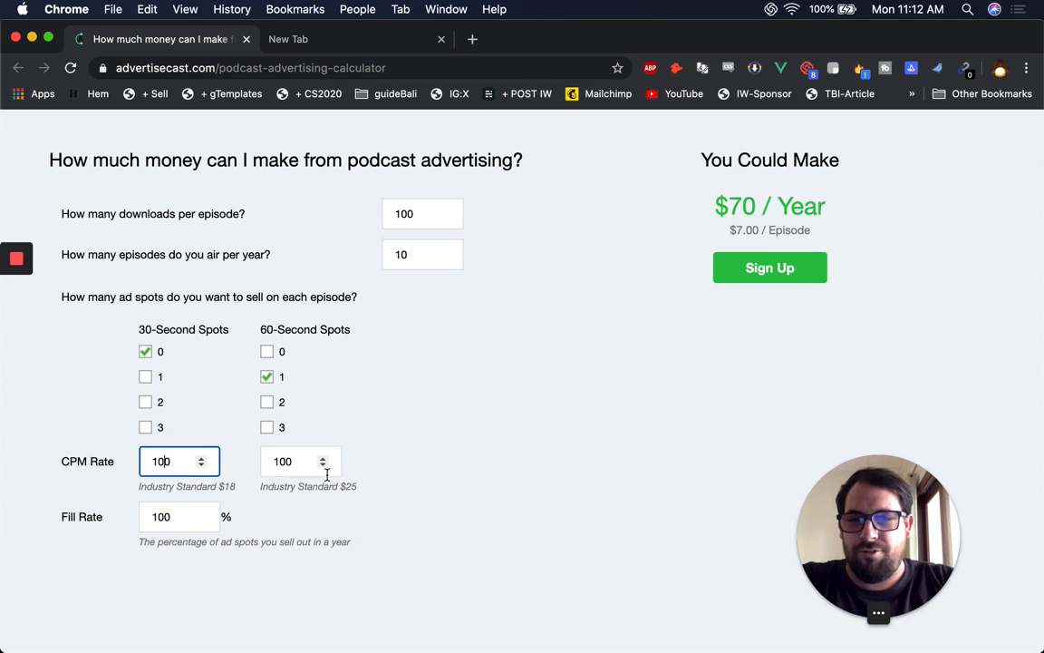
pyautogui.click(225, 486)
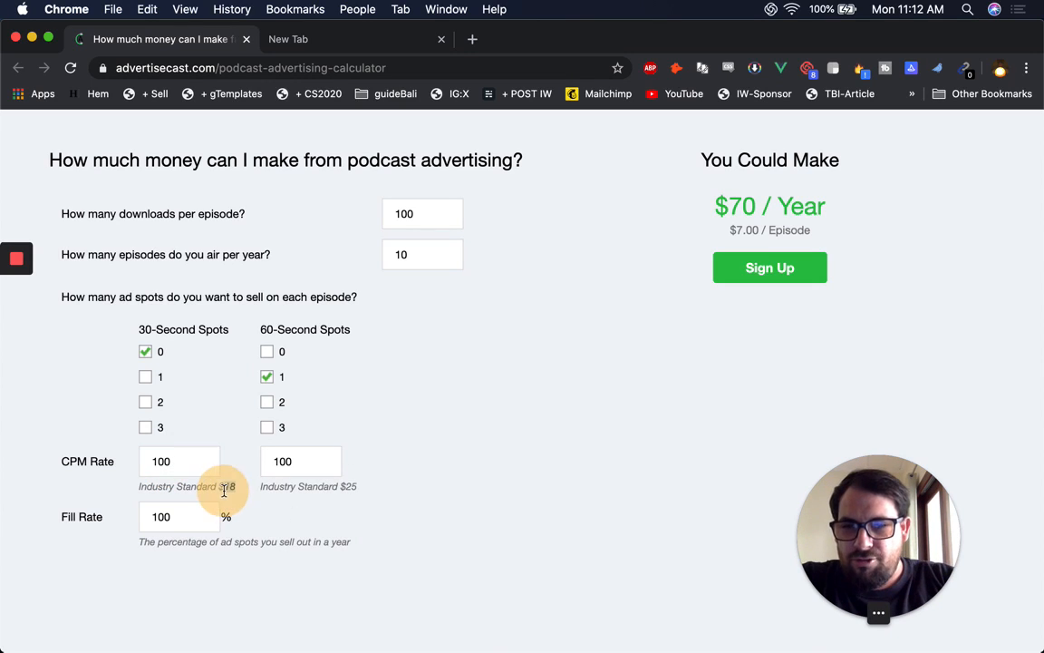
pyautogui.moveTo(359, 487); pyautogui.dragTo(339, 488)
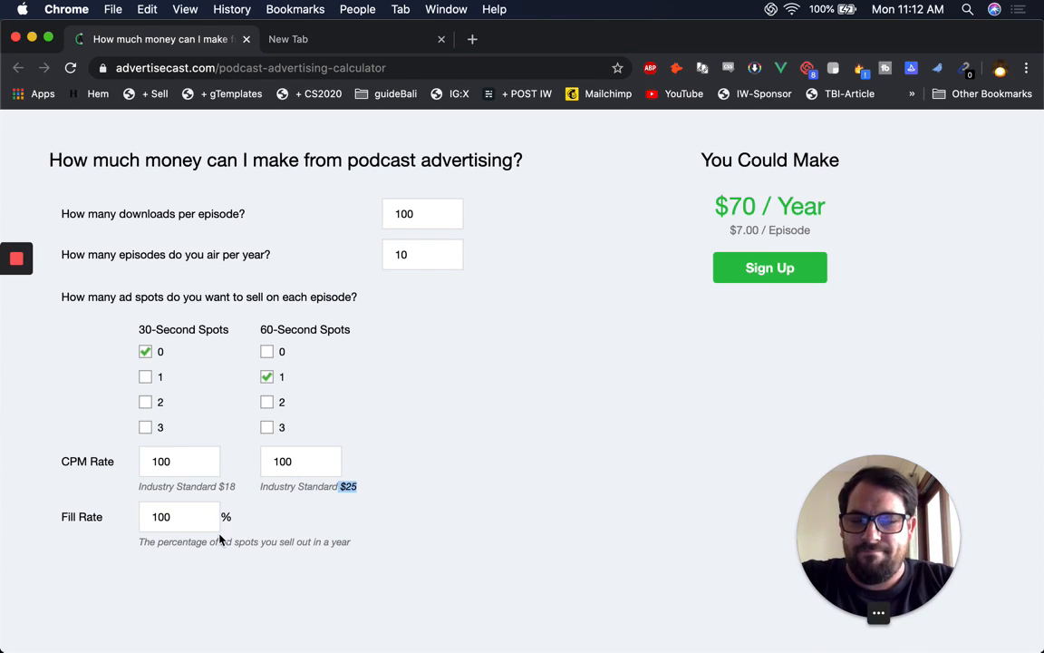
# Try a fill rate of 50% to check its effect on yearly earnings, and set it back to 100%
pyautogui.moveTo(152, 518); pyautogui.dragTo(242, 510)
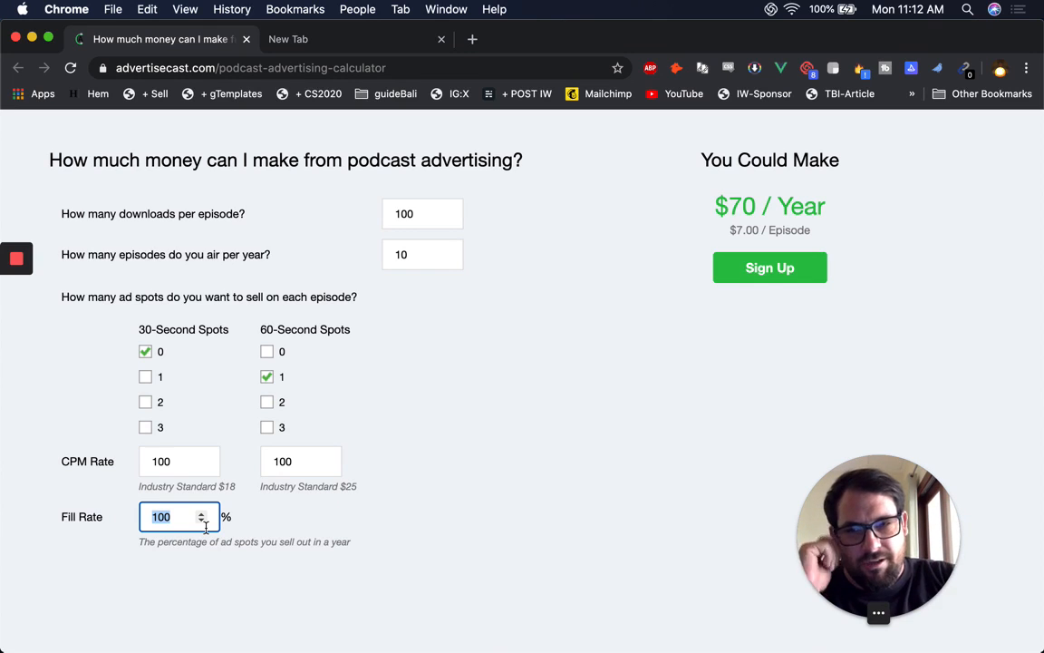
pyautogui.write('50')
pyautogui.click(289, 517)
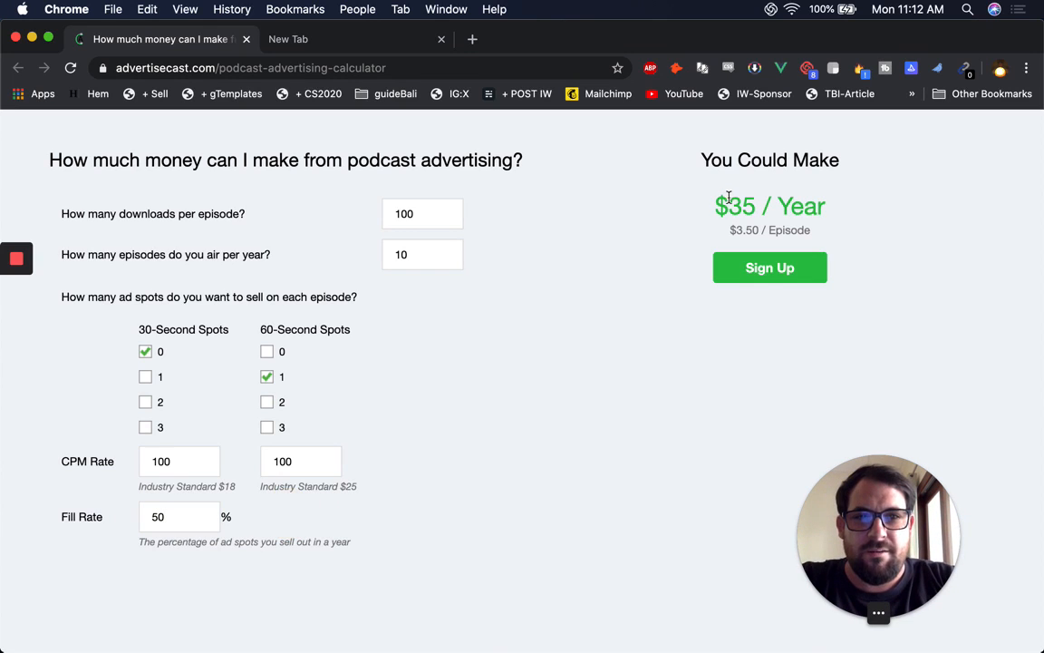
pyautogui.moveTo(725, 205); pyautogui.dragTo(758, 205)
pyautogui.moveTo(177, 520); pyautogui.dragTo(117, 516)
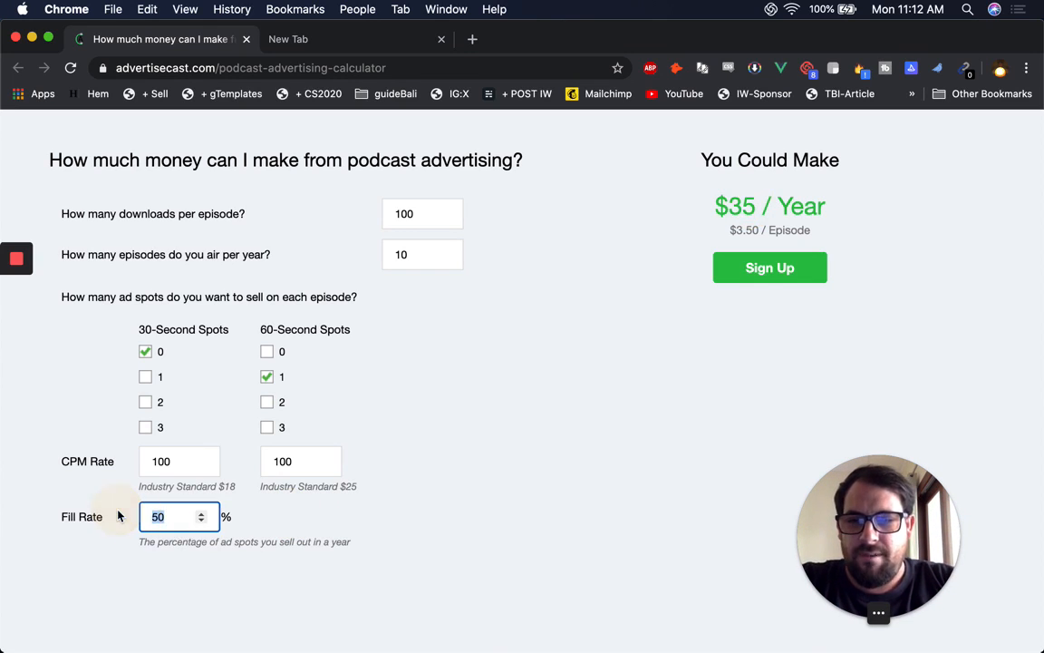
pyautogui.write('100')
pyautogui.click(432, 372)
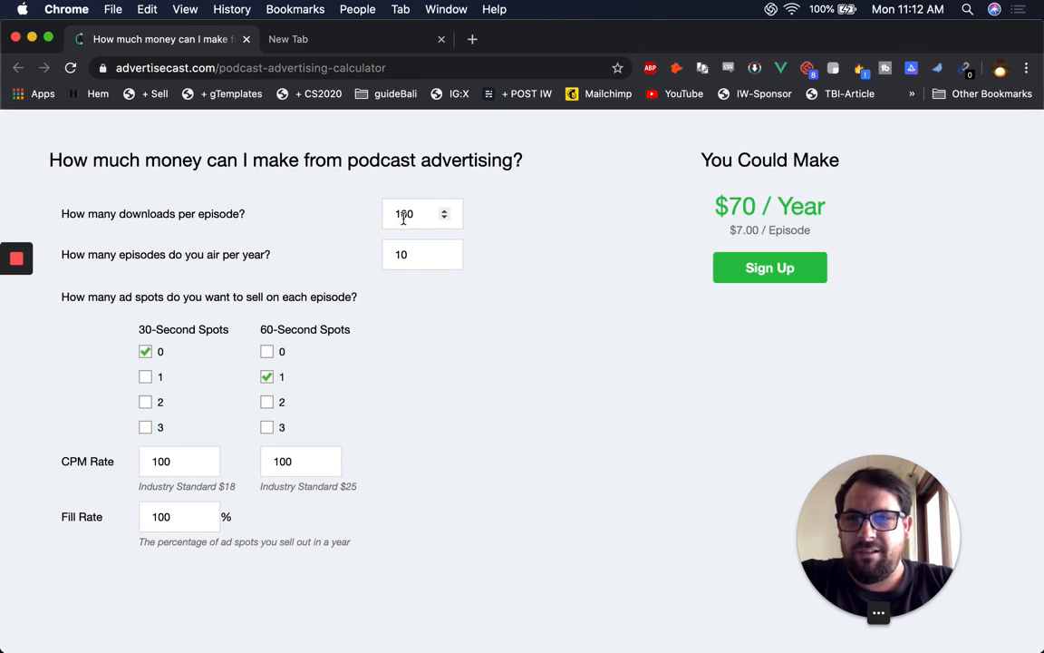
# Set the downloads per episode to 1000 and check the estimated yearly and per-episode earnings
pyautogui.moveTo(181, 460); pyautogui.dragTo(152, 457)
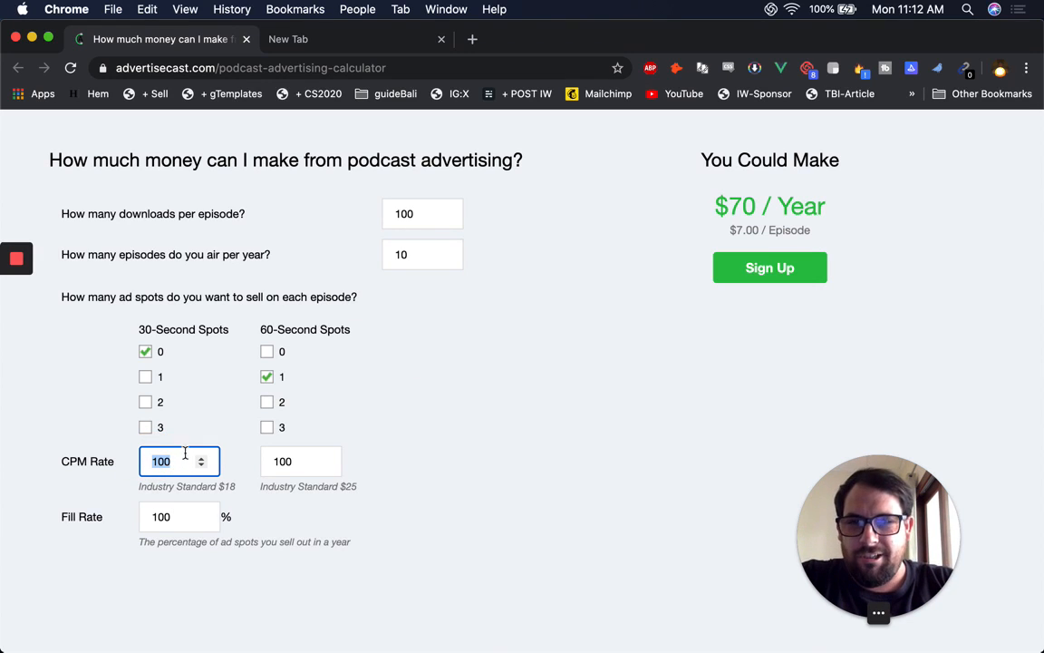
pyautogui.click(417, 218)
pyautogui.write('0')
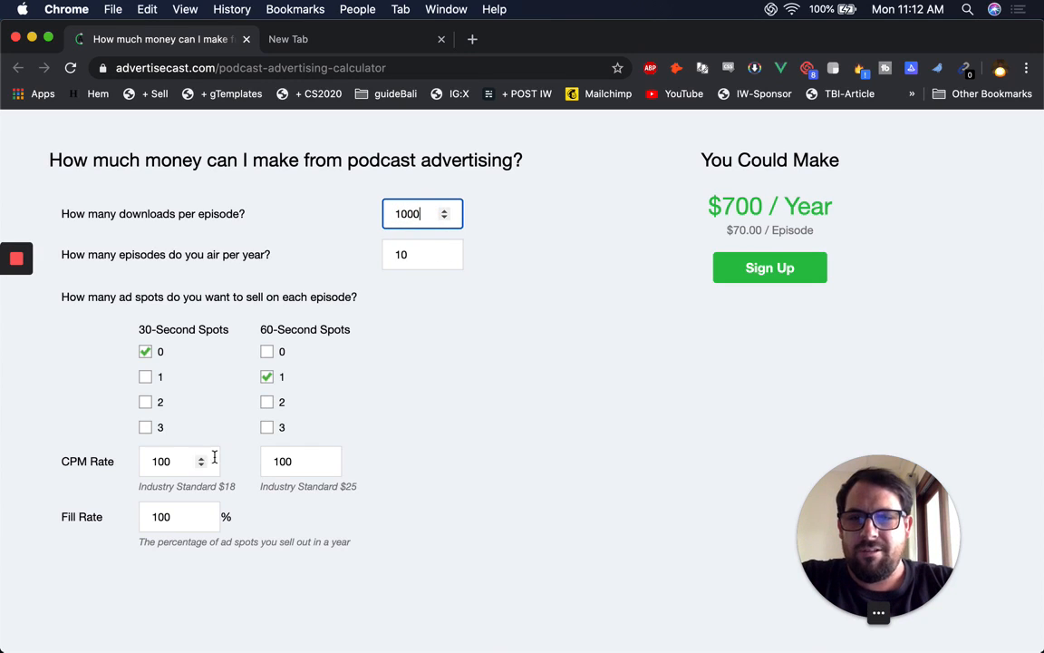
pyautogui.doubleClick(412, 253)
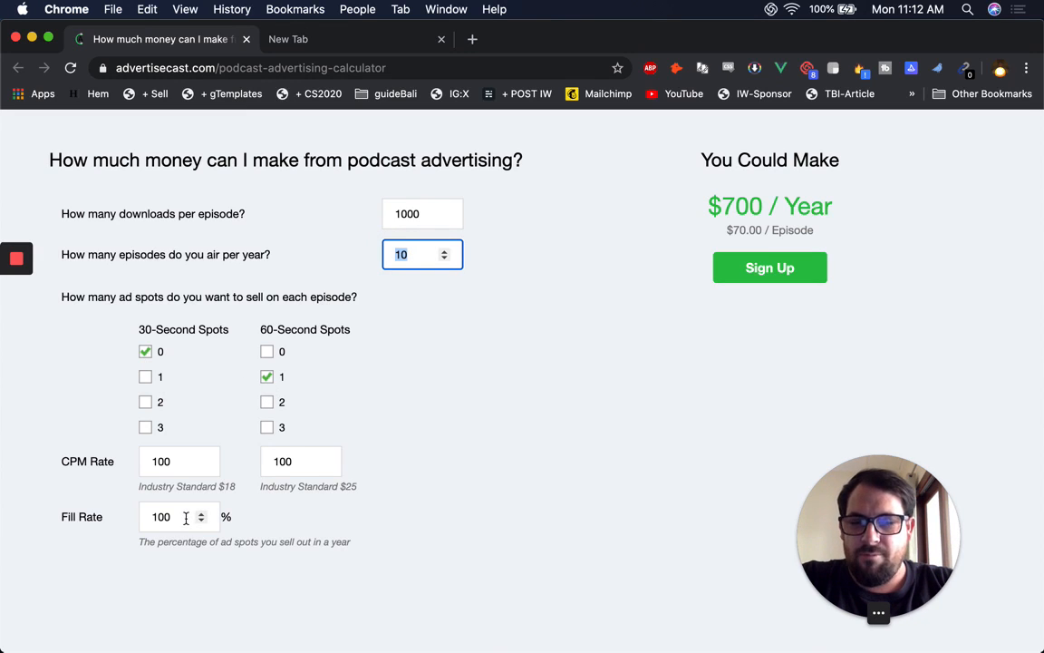
pyautogui.moveTo(722, 205); pyautogui.dragTo(775, 205)
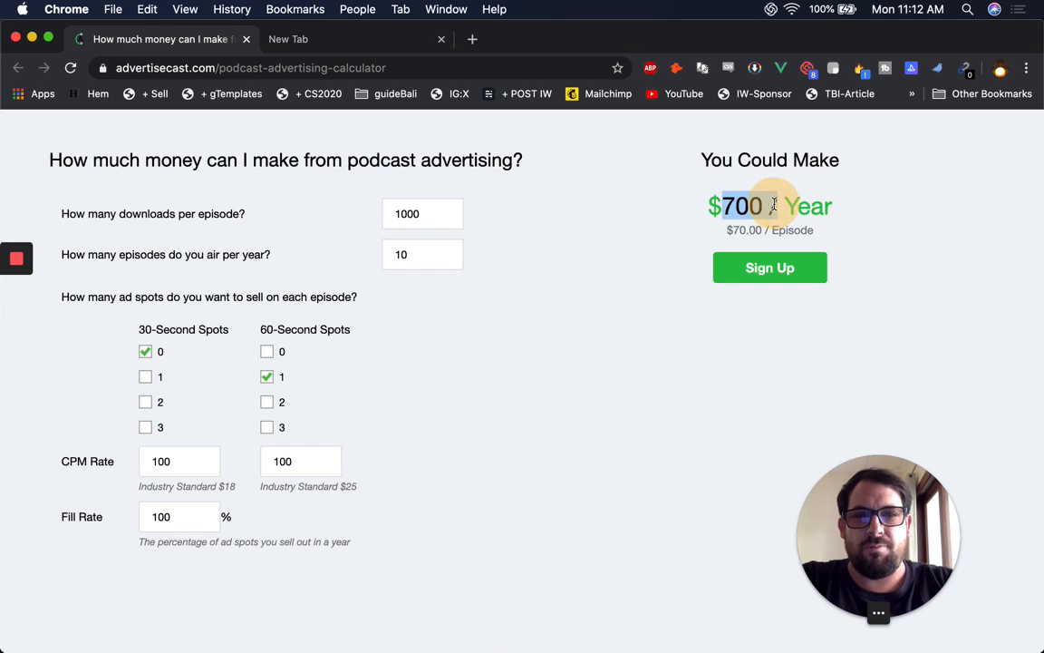
pyautogui.click(733, 229)
pyautogui.doubleClick(730, 230)
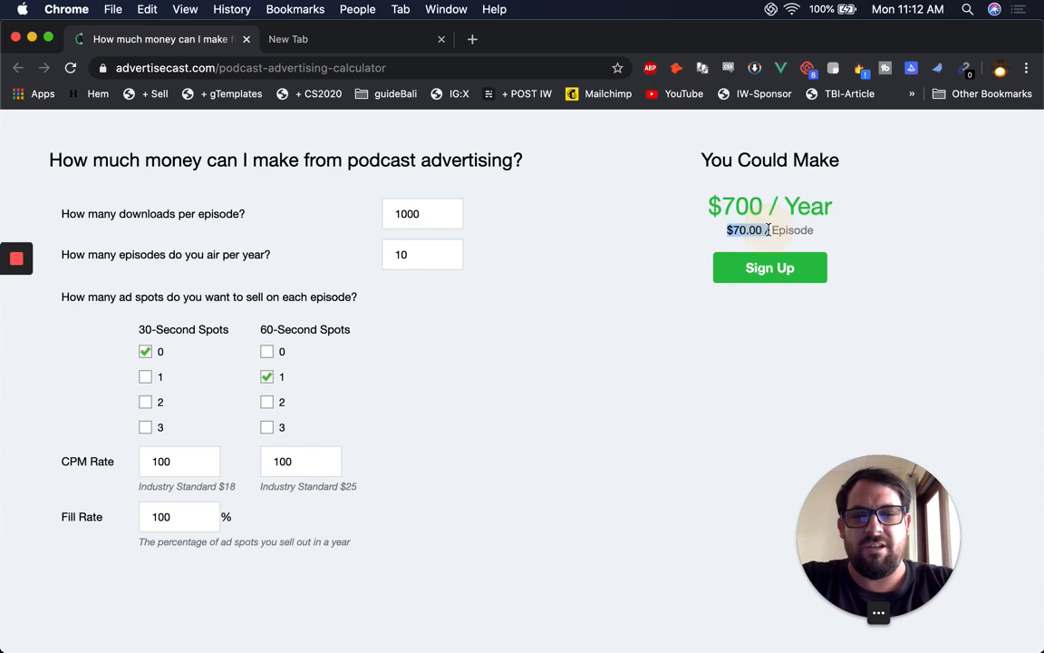
# Set the downloads per episode to 10000 and the episodes per year to 100, and check the estimated yearly earnings
pyautogui.click(426, 213)
pyautogui.write('0')
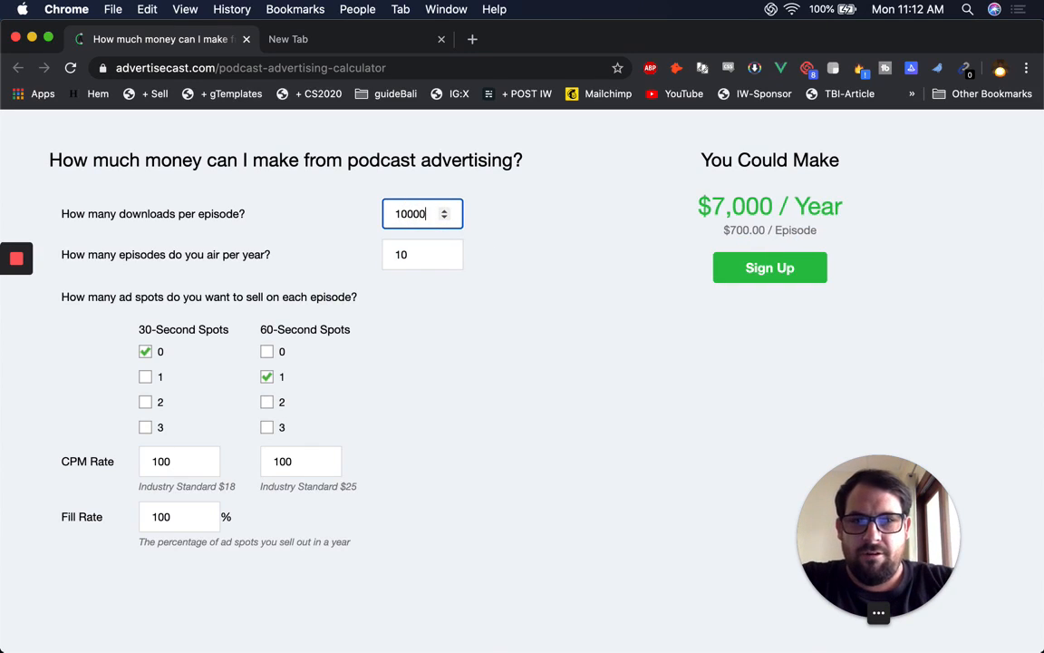
pyautogui.click(415, 254)
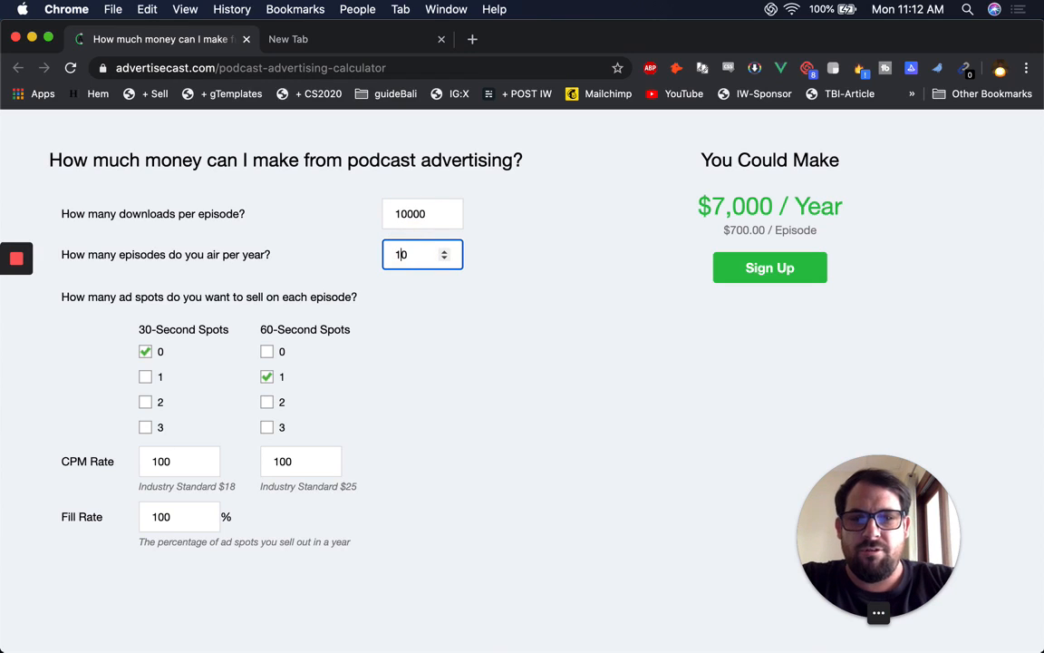
pyautogui.write('0')
pyautogui.moveTo(718, 201); pyautogui.dragTo(779, 206)
pyautogui.click(772, 206)
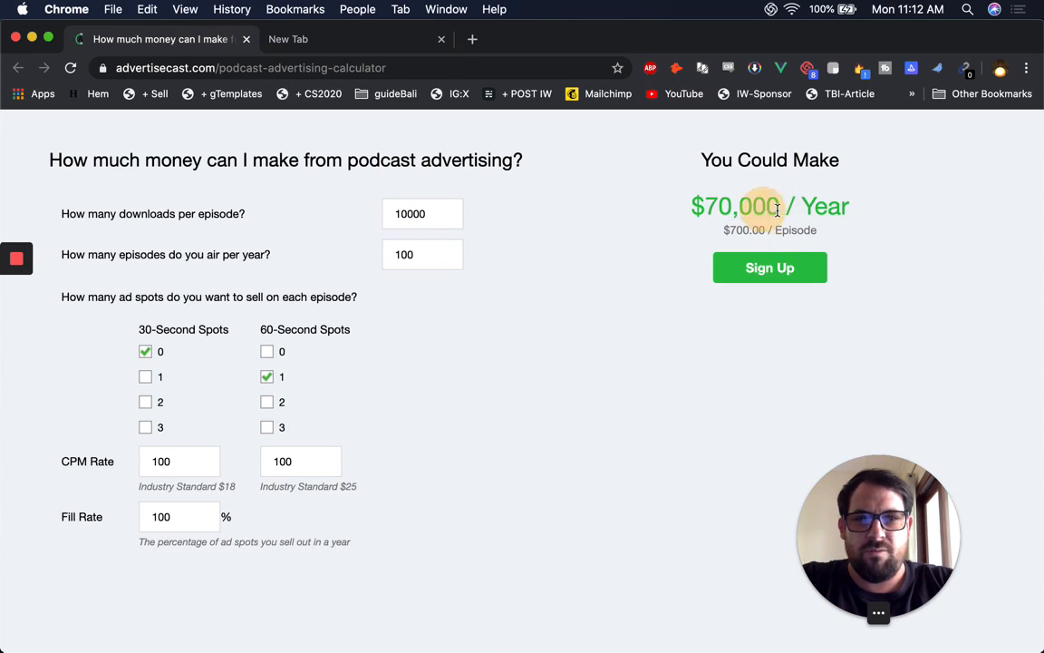
pyautogui.click(436, 371)
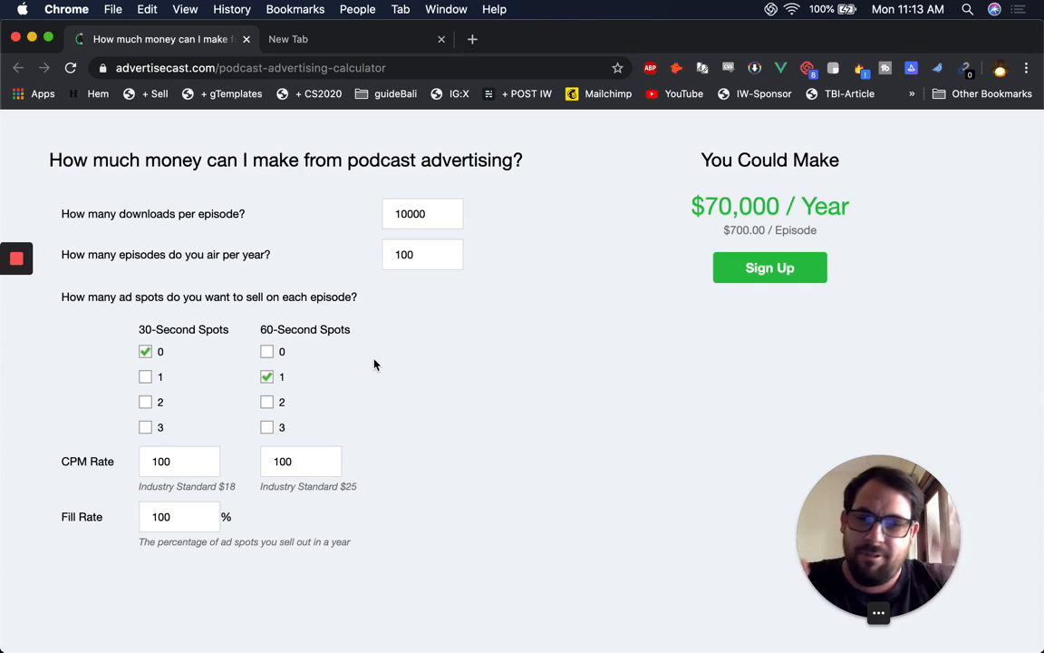
pyautogui.scroll(-1, 367, 357)
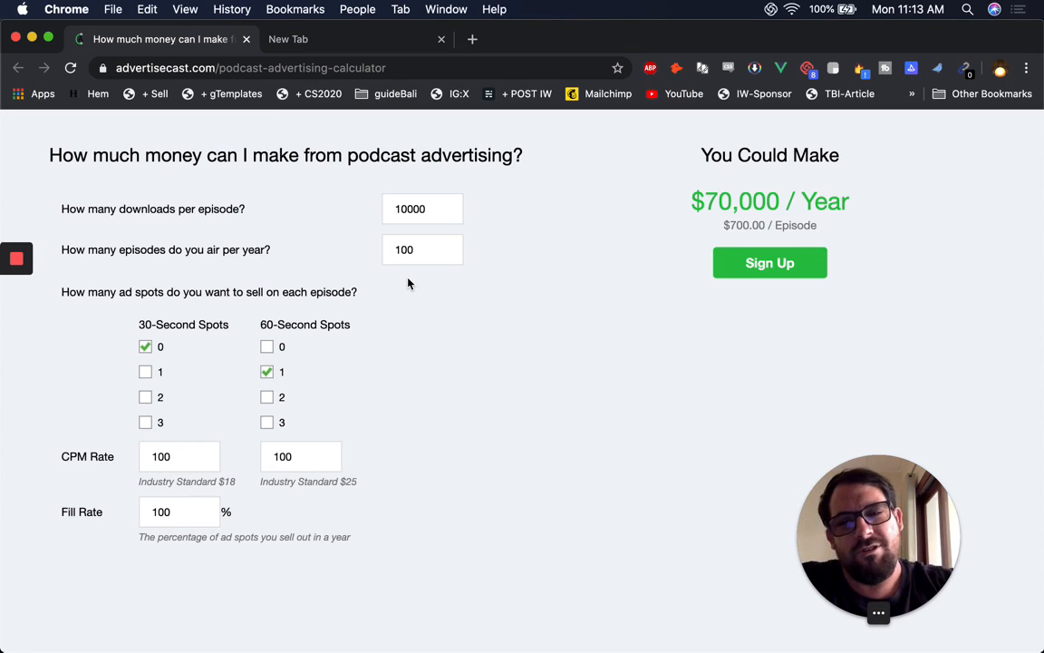
pyautogui.scroll(-1, 408, 278)
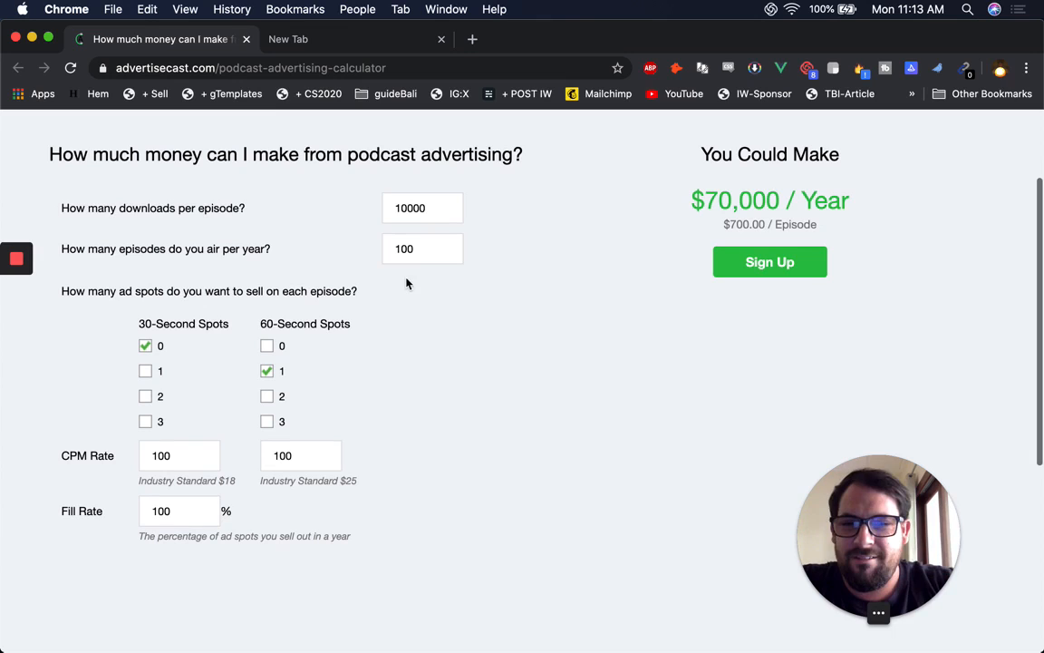
pyautogui.click(384, 359)
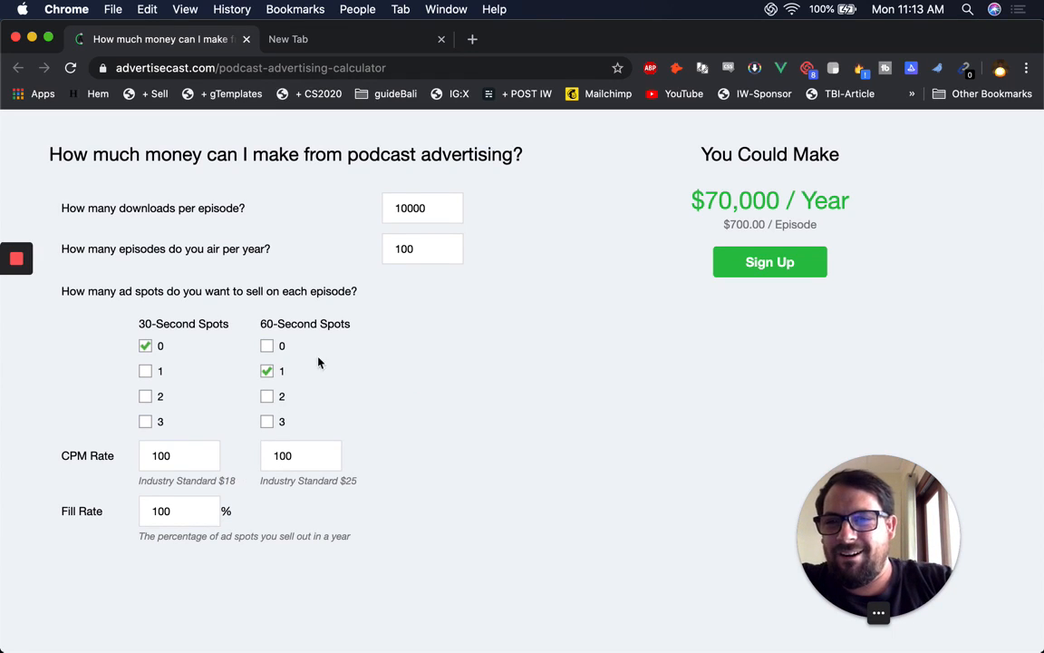
# Create a blank Google Sheets spreadsheet from the sheet.new address and hide the browser's bookmarks bar
pyautogui.click(313, 42)
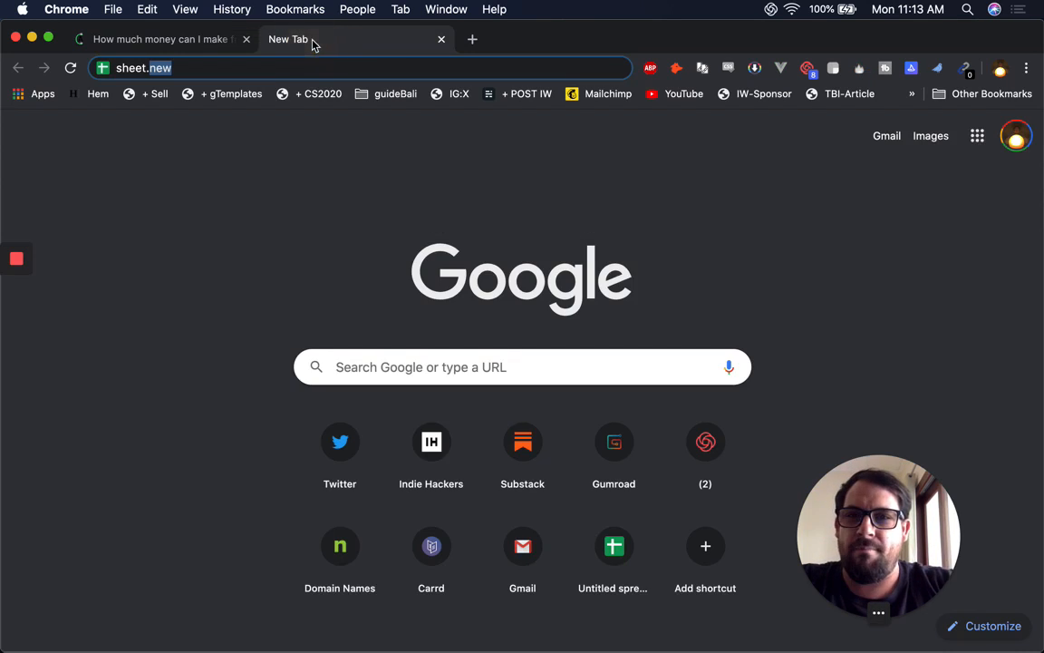
pyautogui.press('Return')
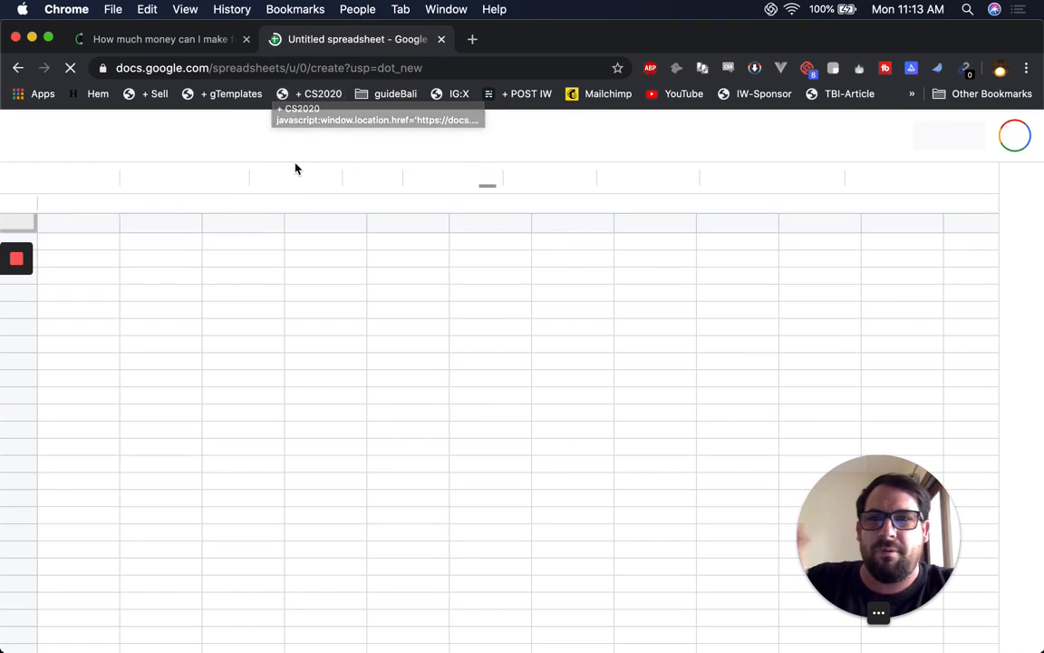
pyautogui.click(185, 9)
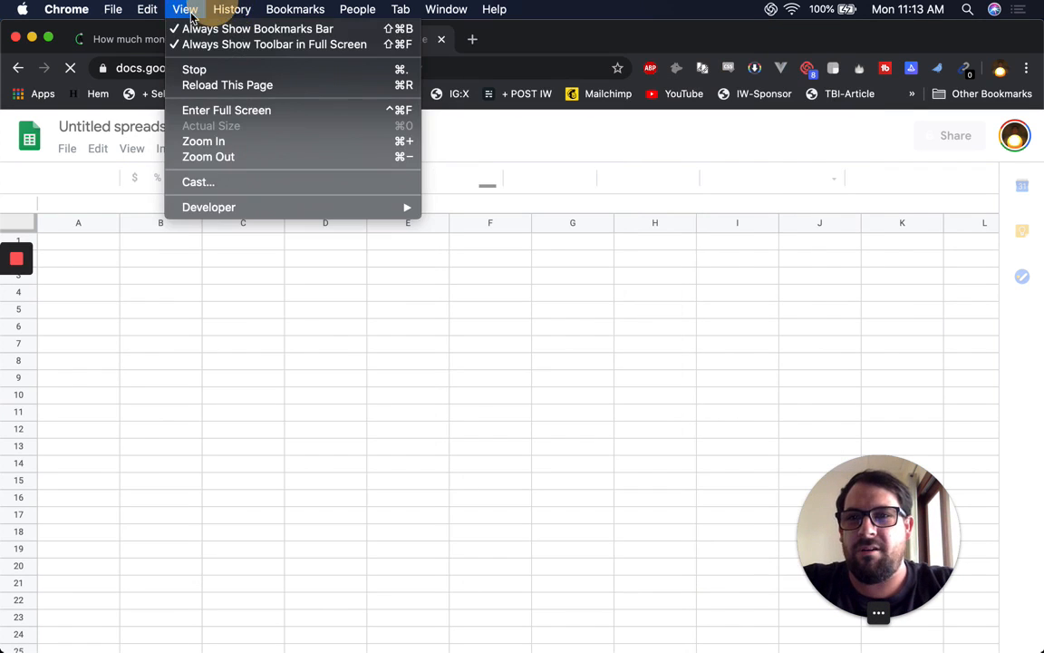
pyautogui.click(194, 29)
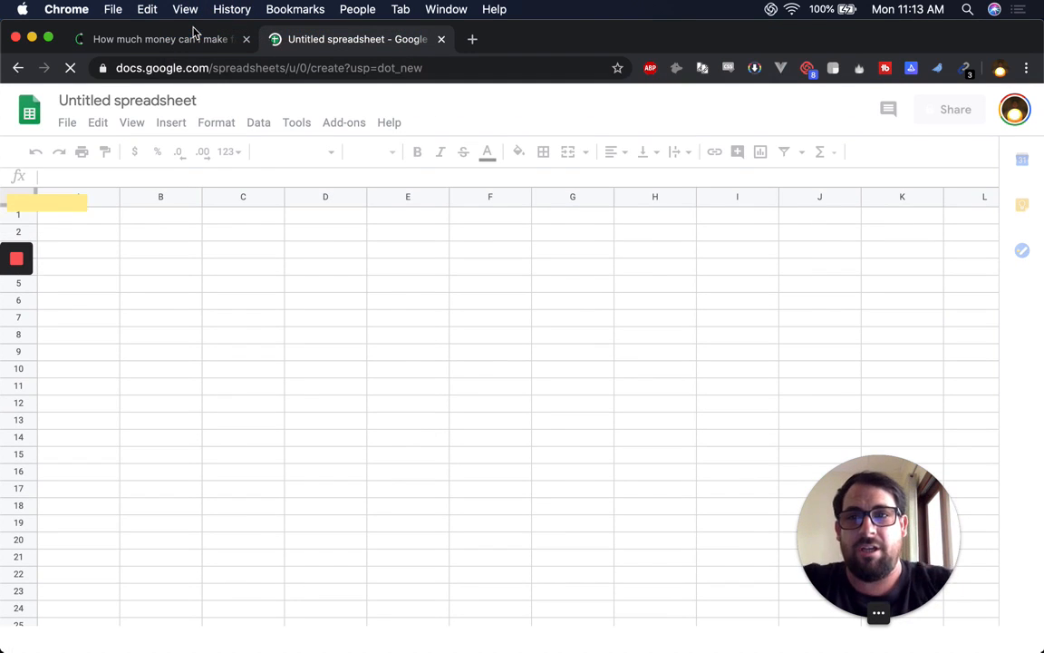
# Rename the spreadsheet with the calculator page's copied heading, "How much money can I make from podcast advertising?"
pyautogui.click(136, 107)
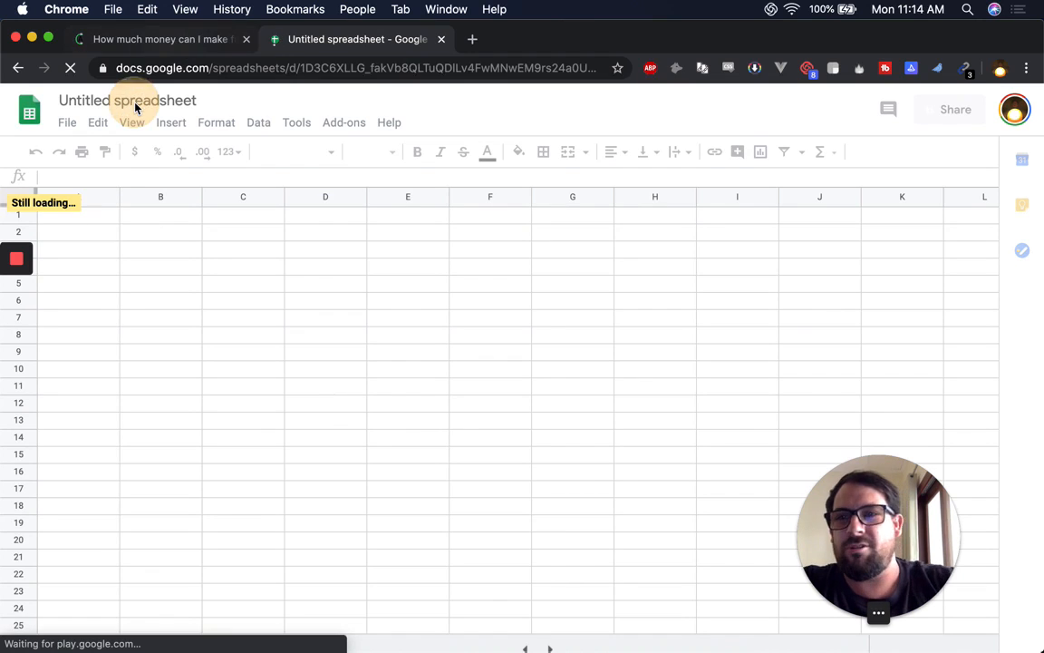
pyautogui.click(149, 38)
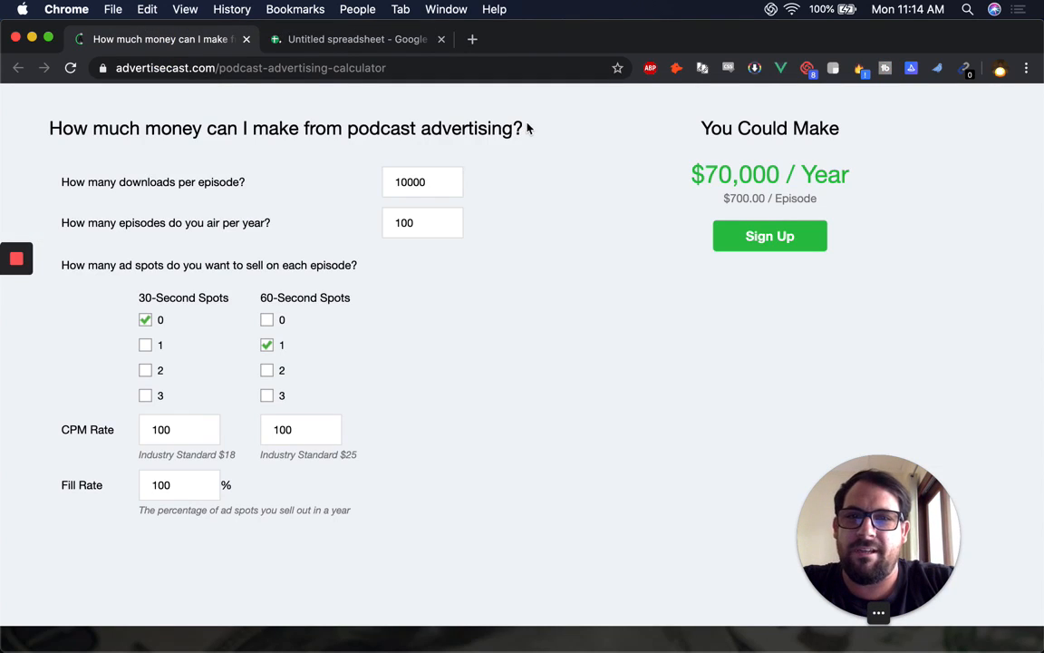
pyautogui.moveTo(526, 128); pyautogui.dragTo(12, 123)
pyautogui.press('super+c')
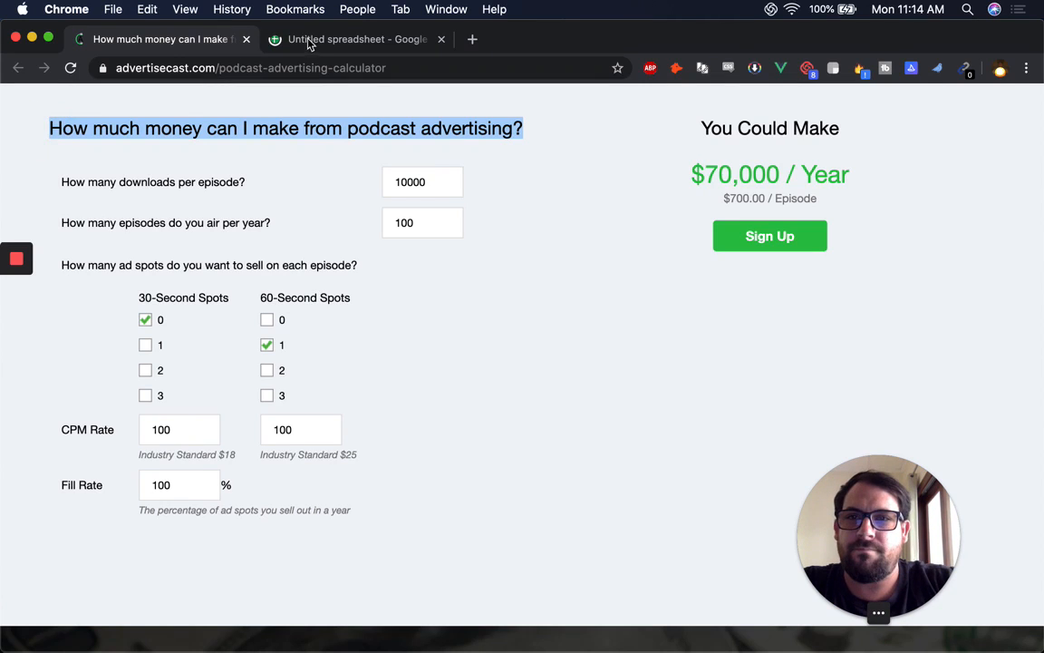
pyautogui.click(280, 38)
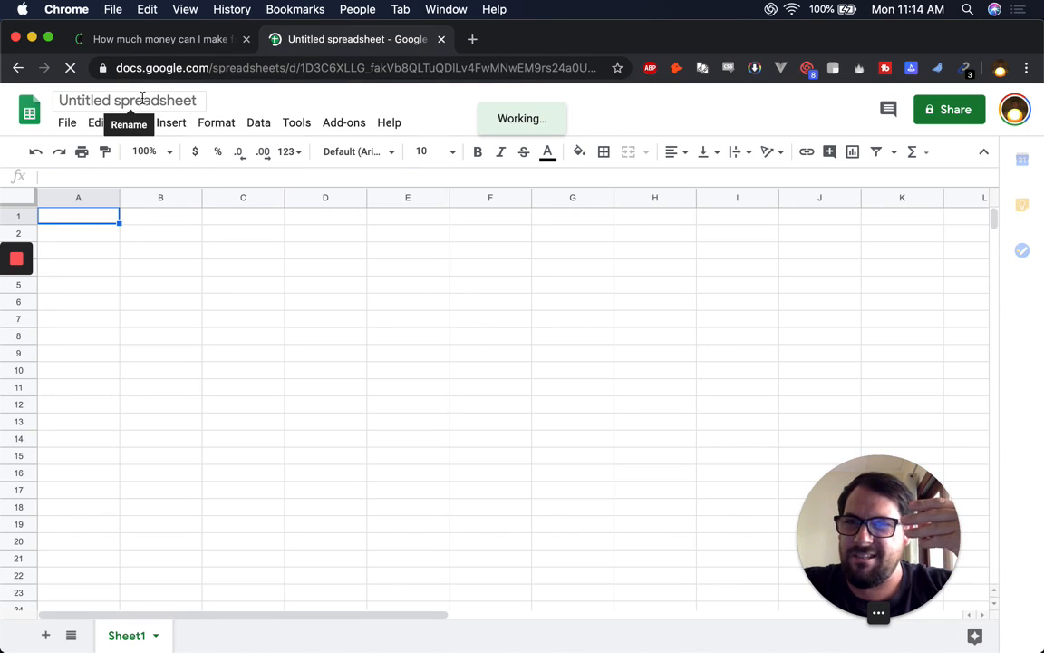
pyautogui.click(142, 102)
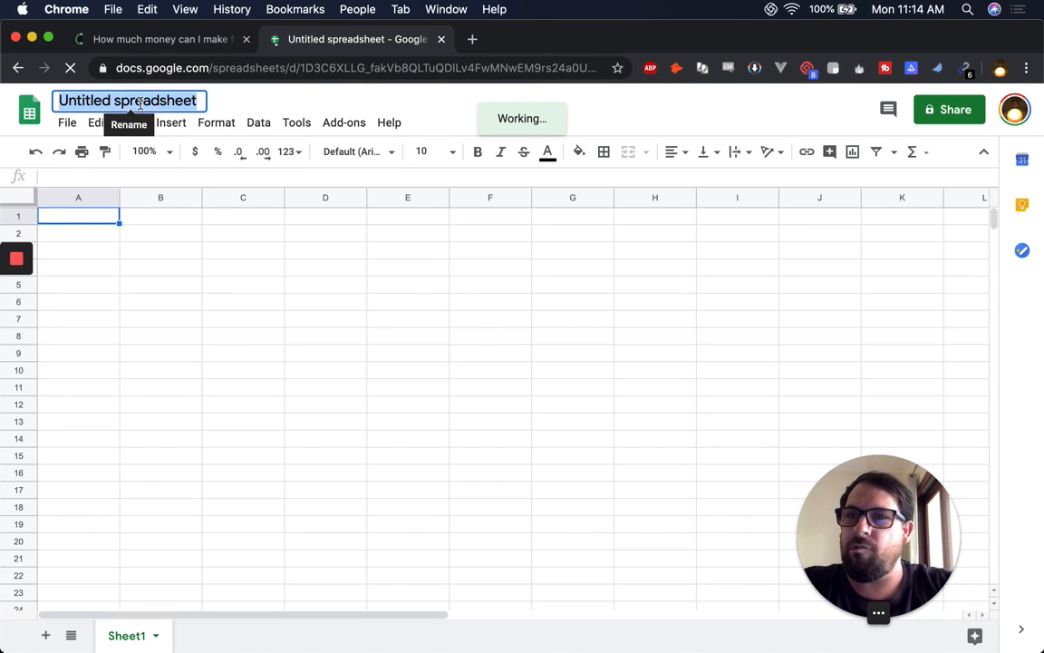
pyautogui.press('super+v')
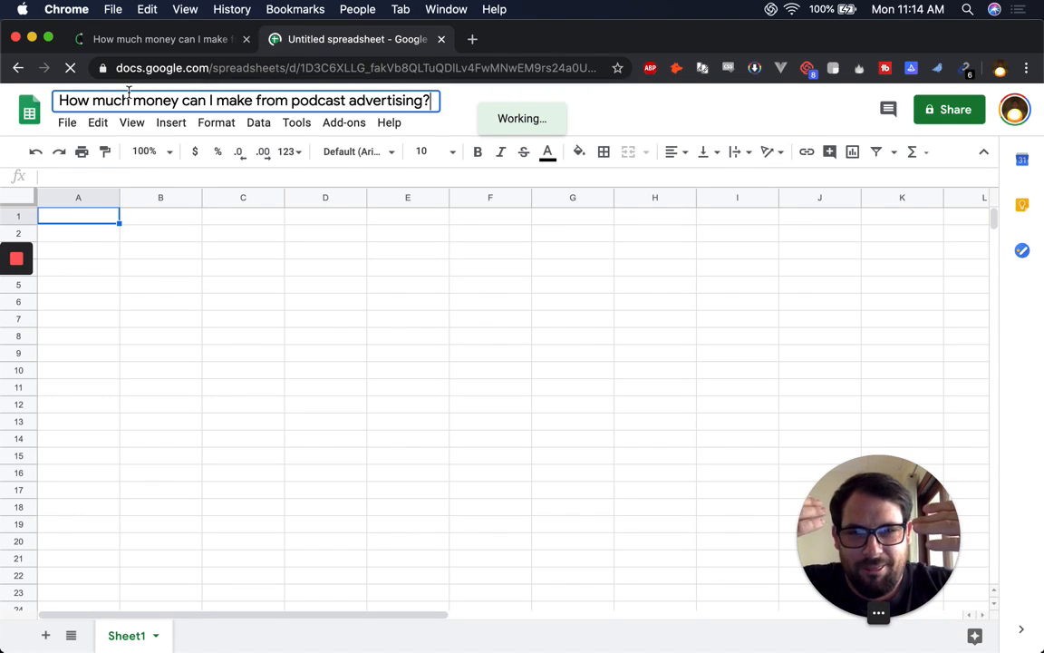
pyautogui.press('Return')
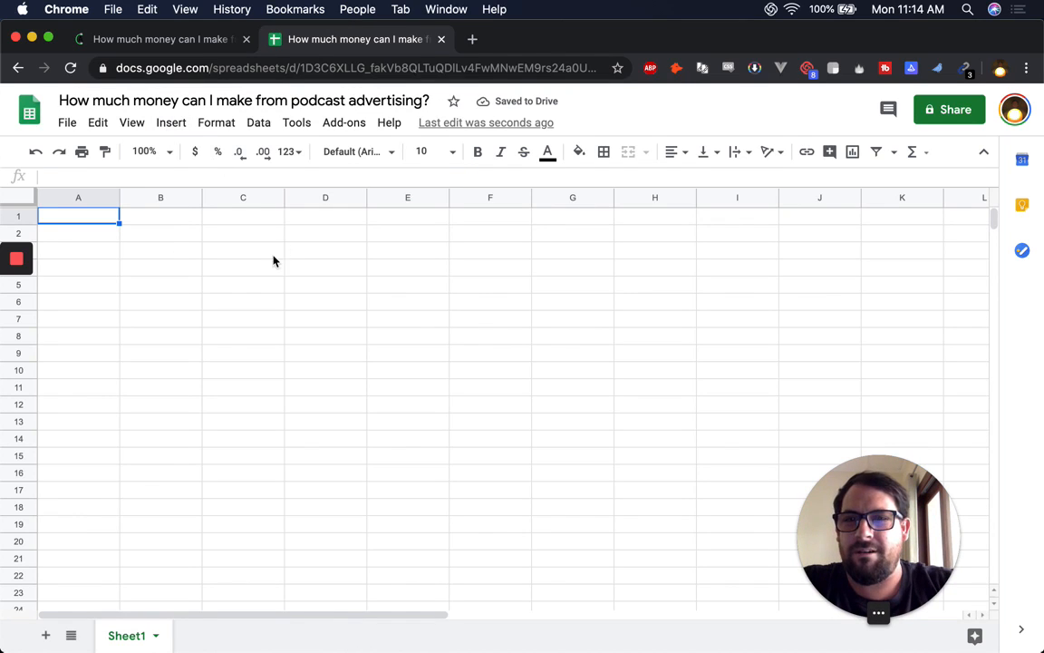
# Give cell C3 a cyan outer border to serve as the first input box
pyautogui.click(157, 256)
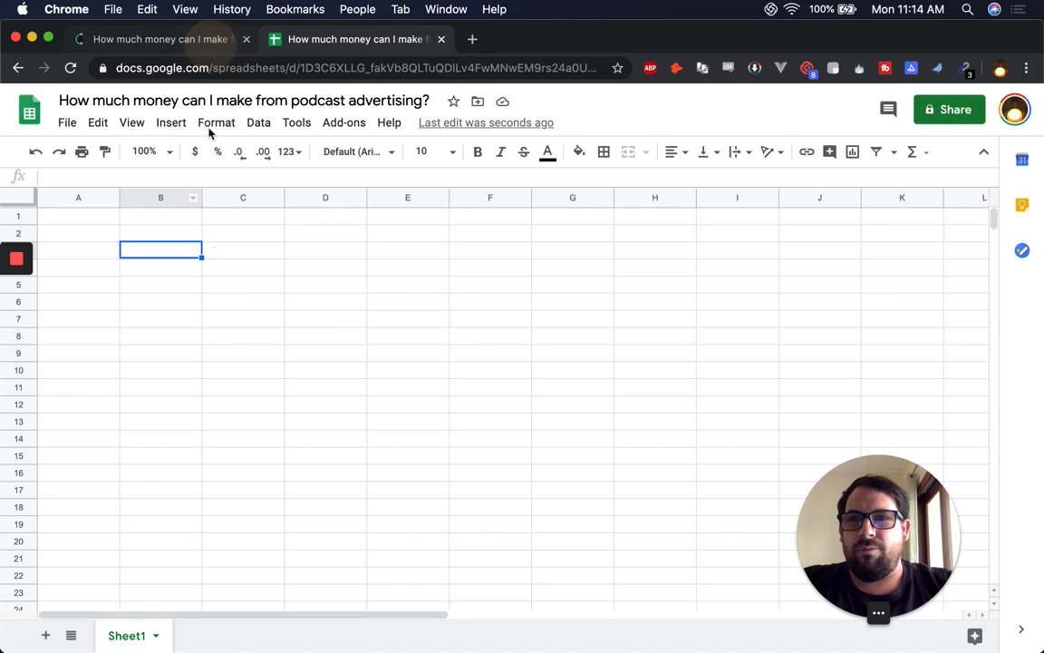
pyautogui.click(181, 39)
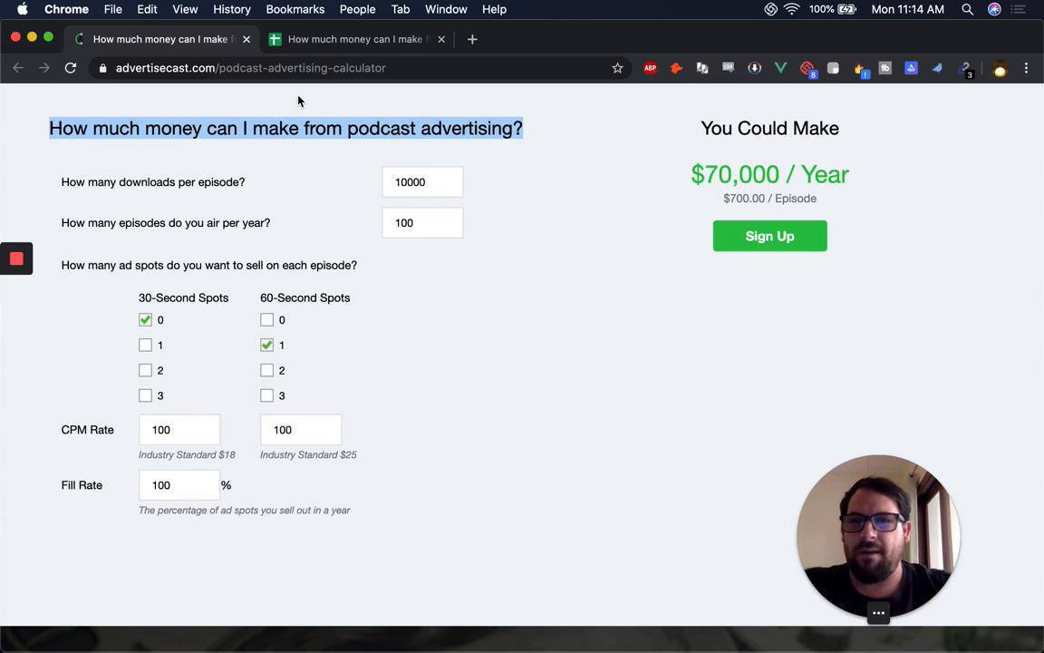
pyautogui.click(334, 39)
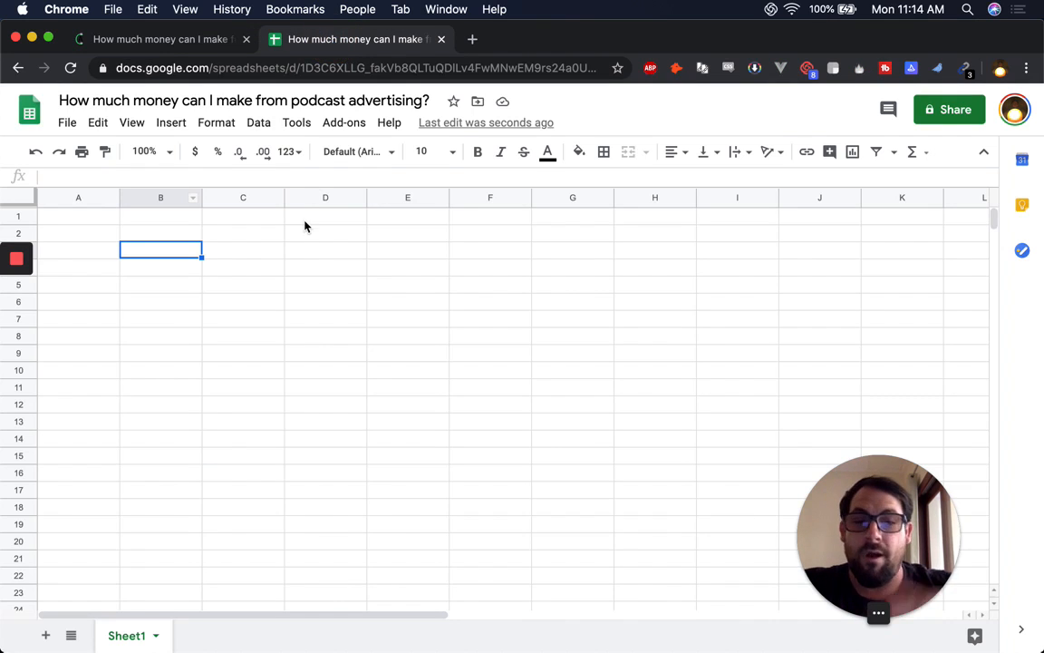
pyautogui.click(240, 258)
pyautogui.click(605, 153)
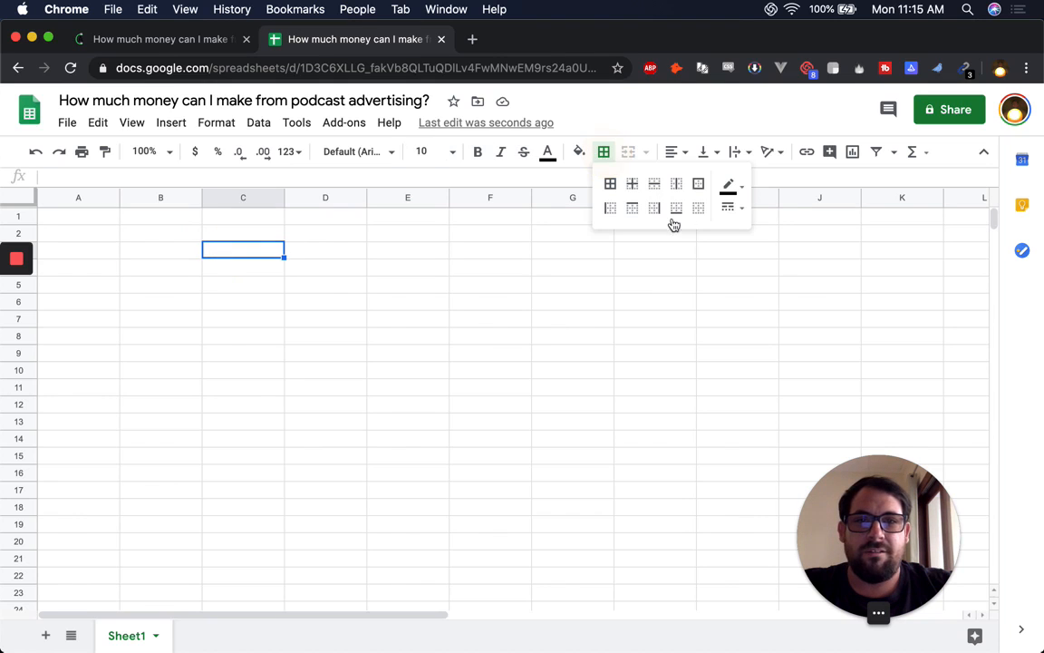
pyautogui.click(731, 207)
pyautogui.click(767, 282)
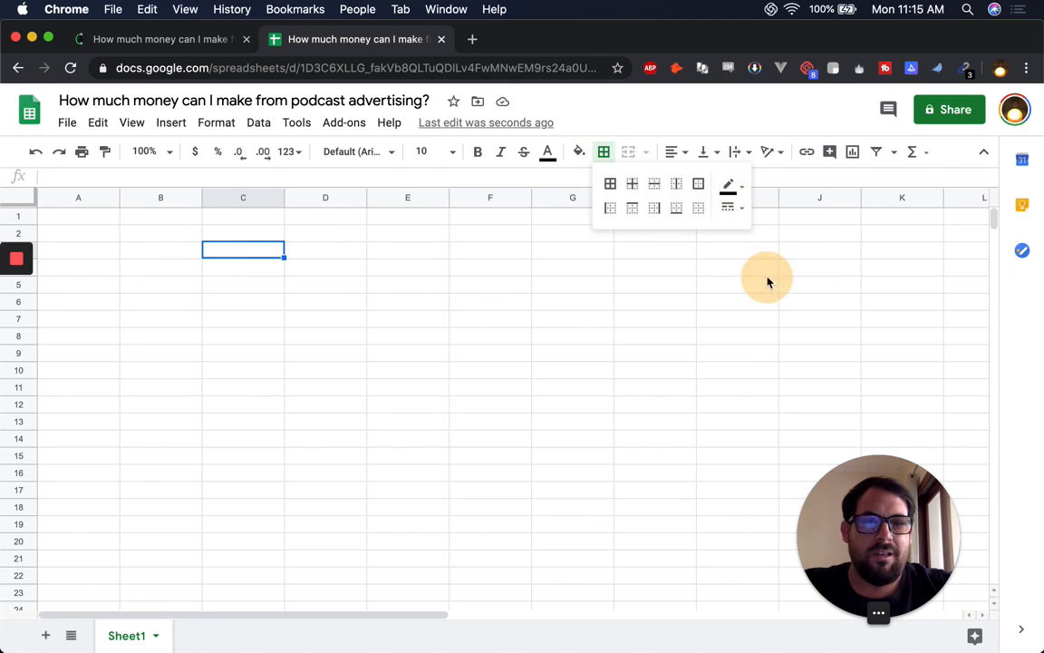
pyautogui.click(729, 184)
pyautogui.click(821, 263)
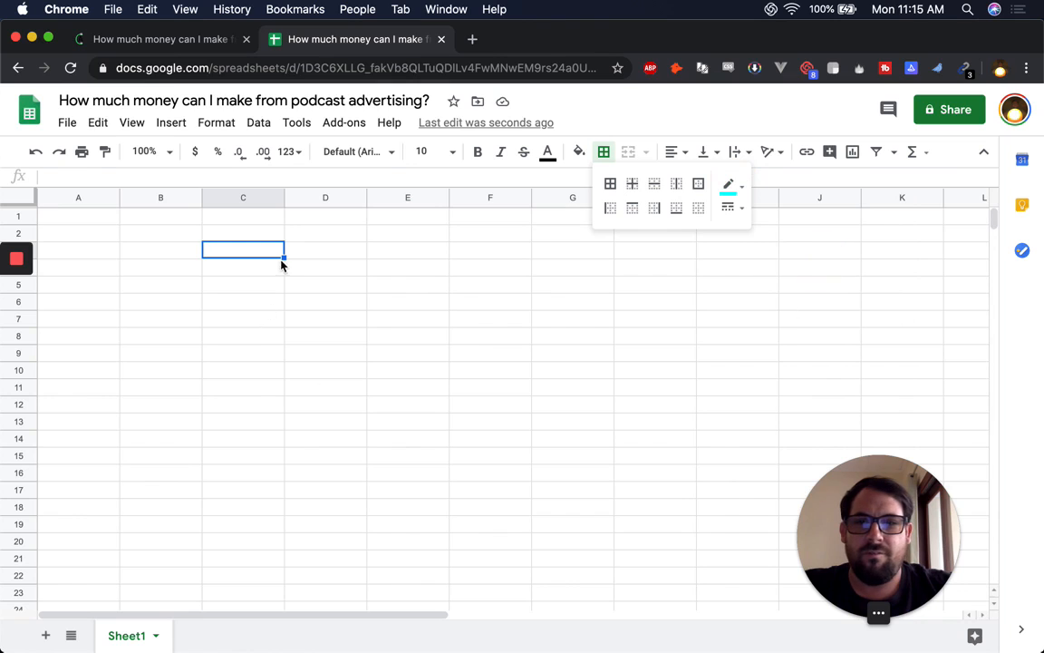
pyautogui.click(698, 184)
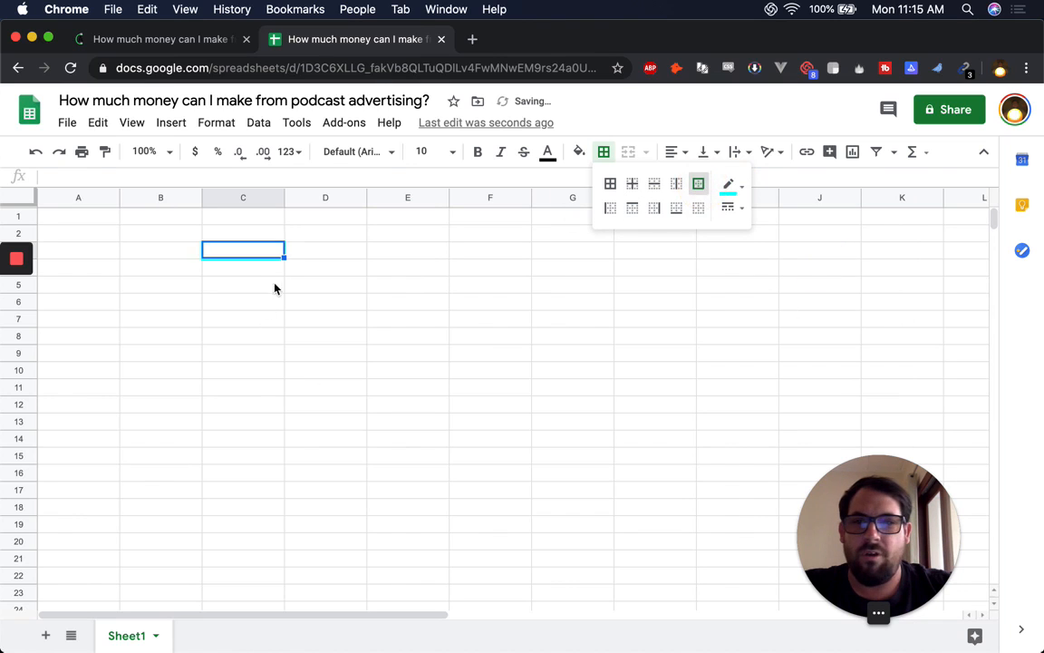
# Apply the same cyan outer border to cells C5, C7 and C9, checking the calculator's fields for reference
pyautogui.click(272, 288)
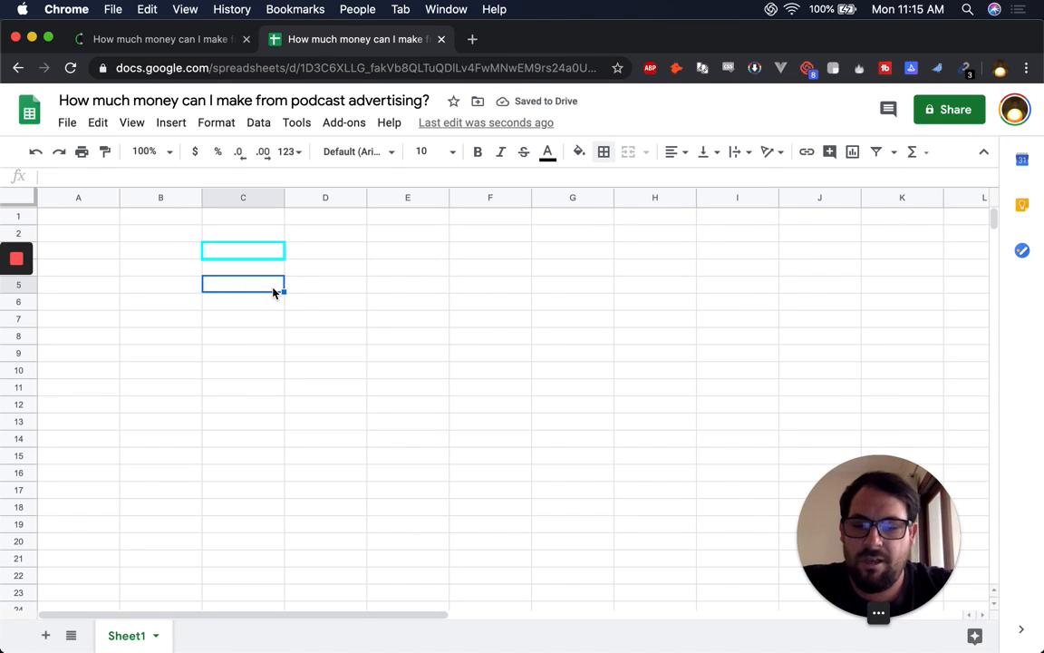
pyautogui.click(265, 323)
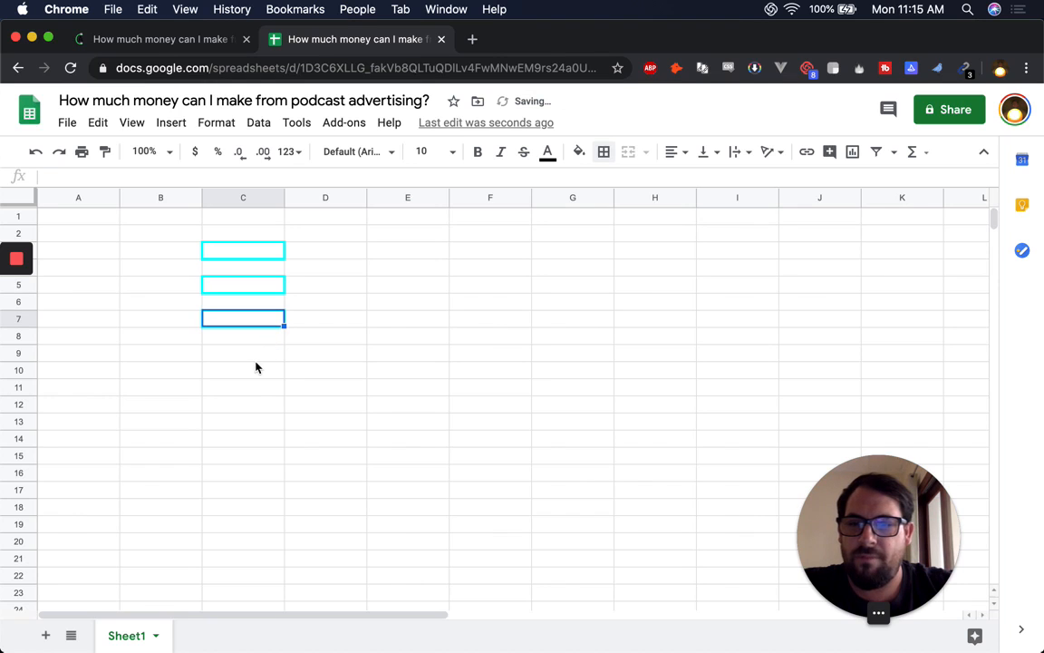
pyautogui.click(249, 352)
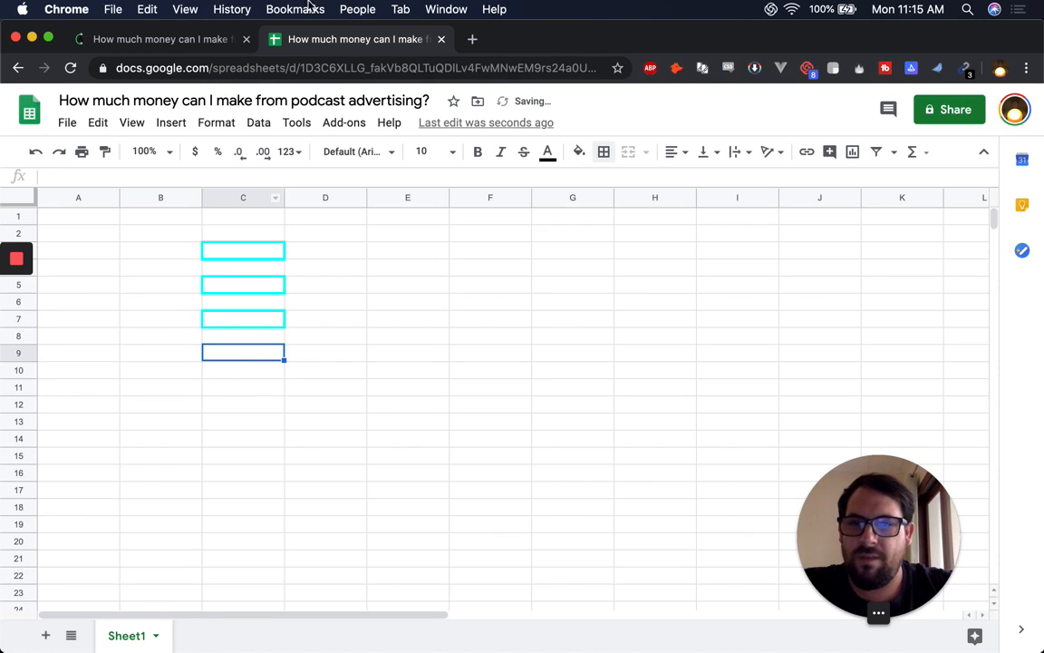
pyautogui.click(205, 41)
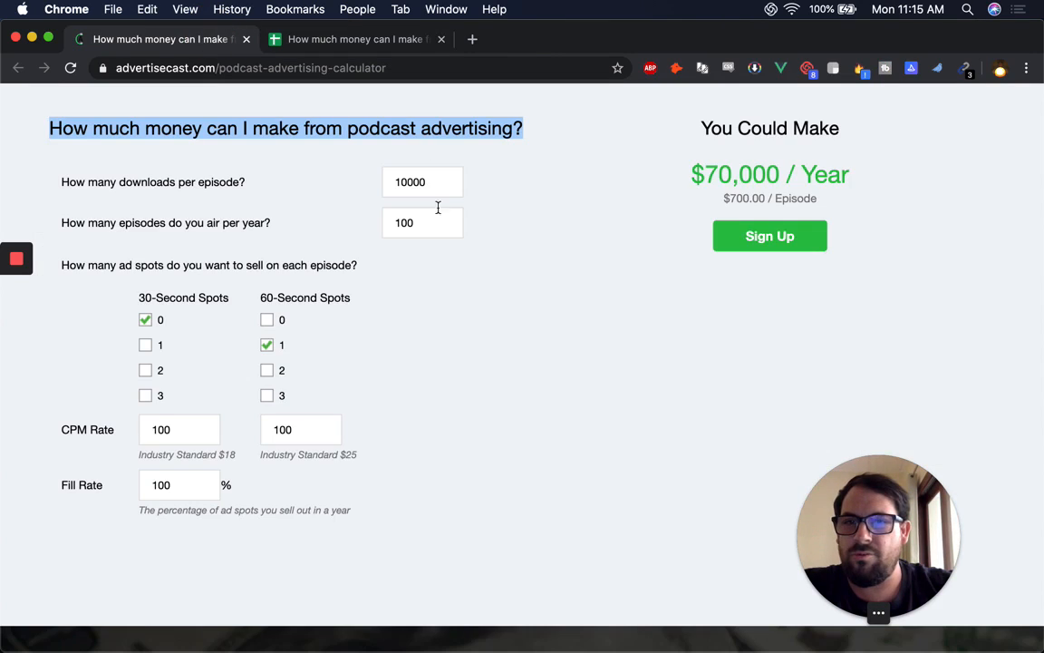
pyautogui.click(340, 40)
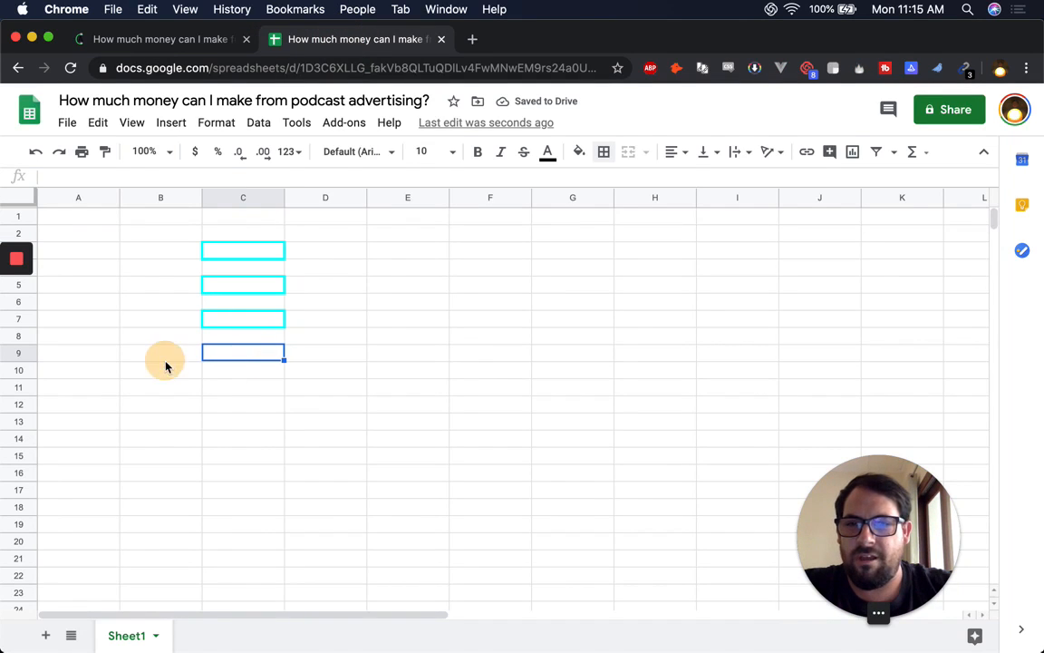
pyautogui.click(307, 353)
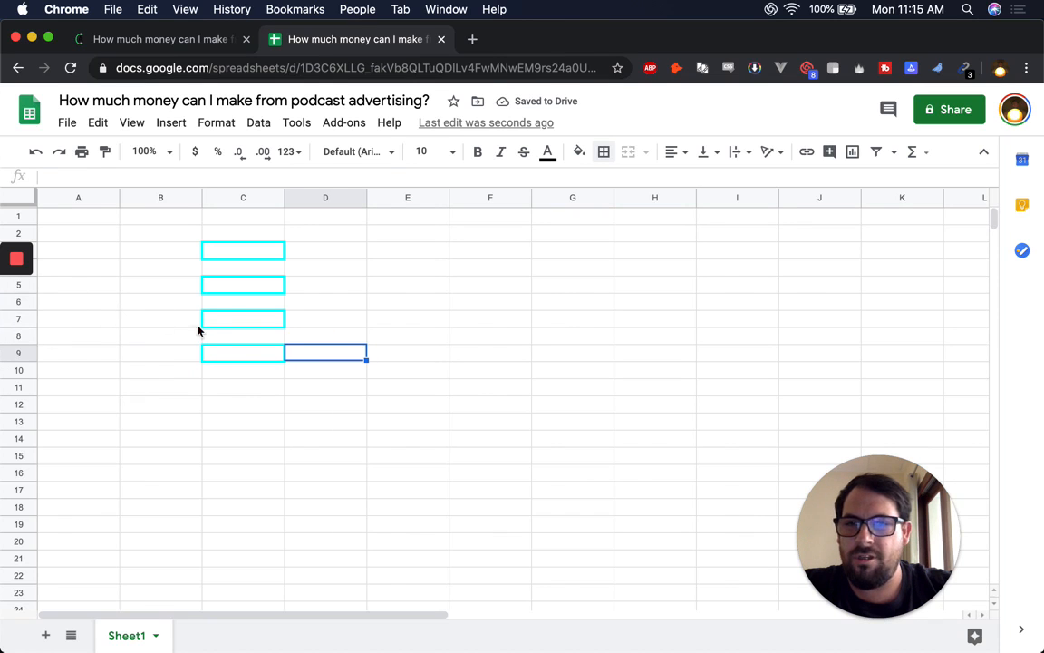
# Shift the browser window clear of the recorder control and insert five blank rows below row 6
pyautogui.click(48, 36)
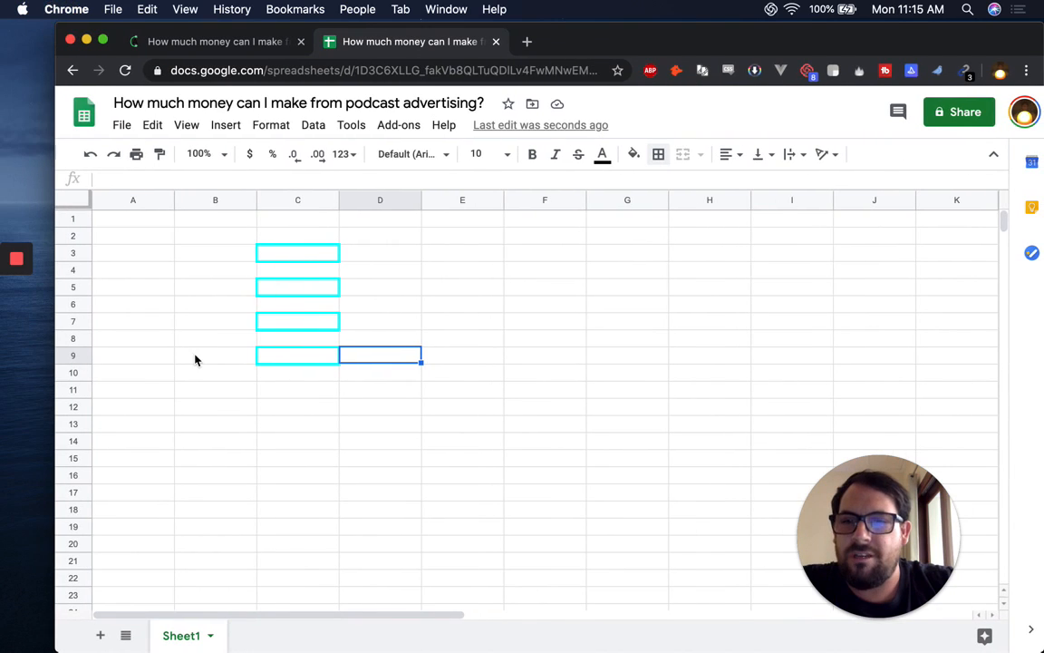
pyautogui.click(75, 303)
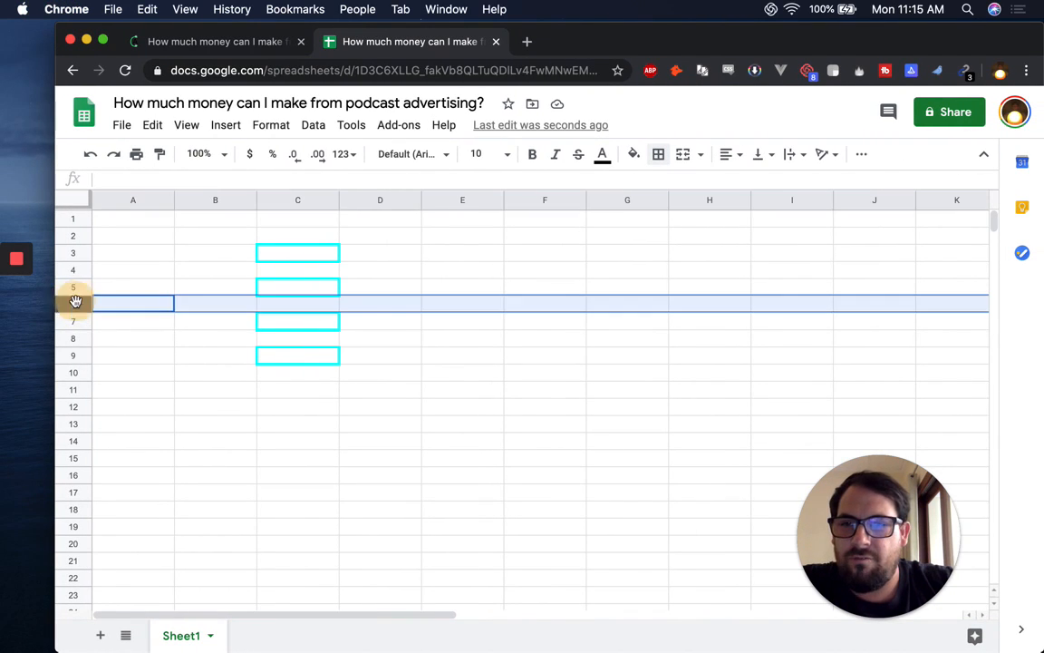
pyautogui.rightClick(76, 301)
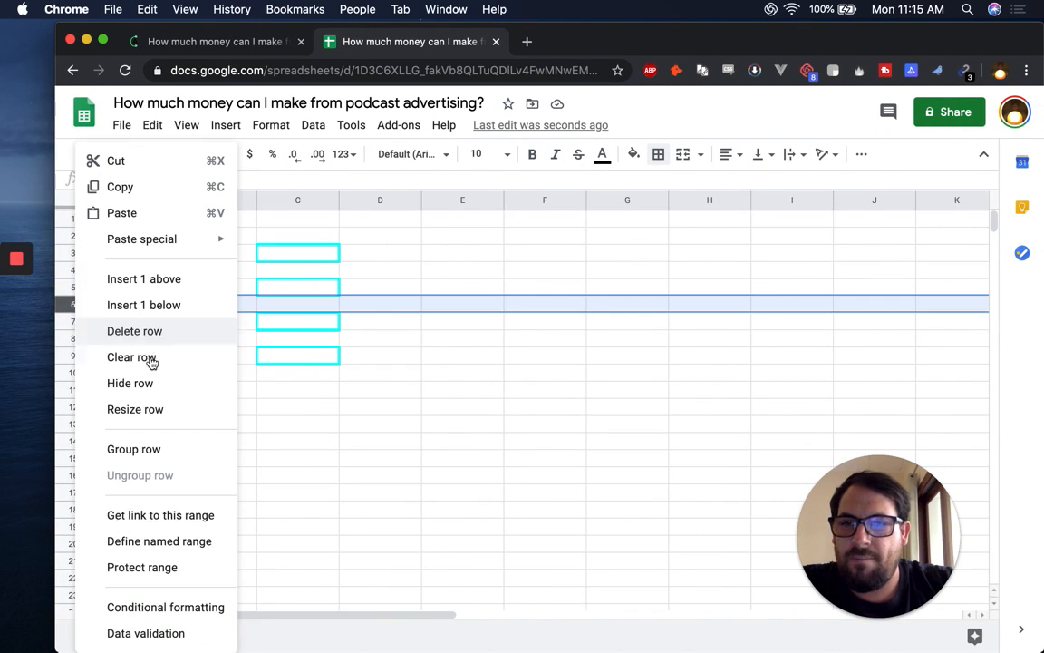
pyautogui.click(142, 310)
pyautogui.press('super+y')
pyautogui.press('super+y')
pyautogui.press('super+y')
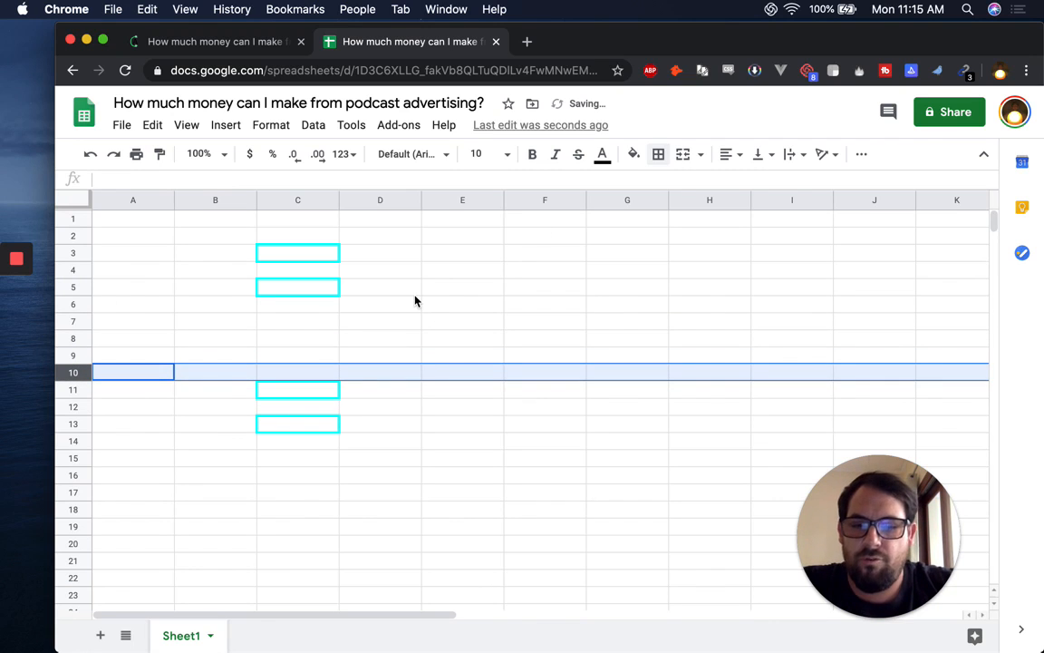
pyautogui.press('super+y')
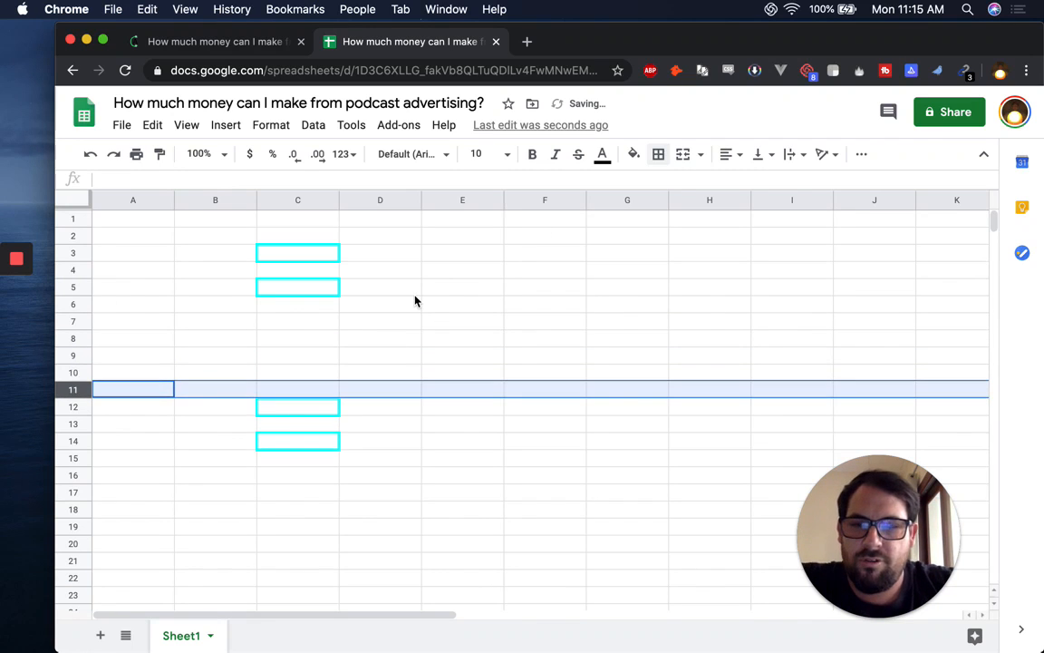
# Delete the unused columns I through Z
pyautogui.click(771, 200)
pyautogui.press('super+shift+Right')
pyautogui.rightClick(774, 196)
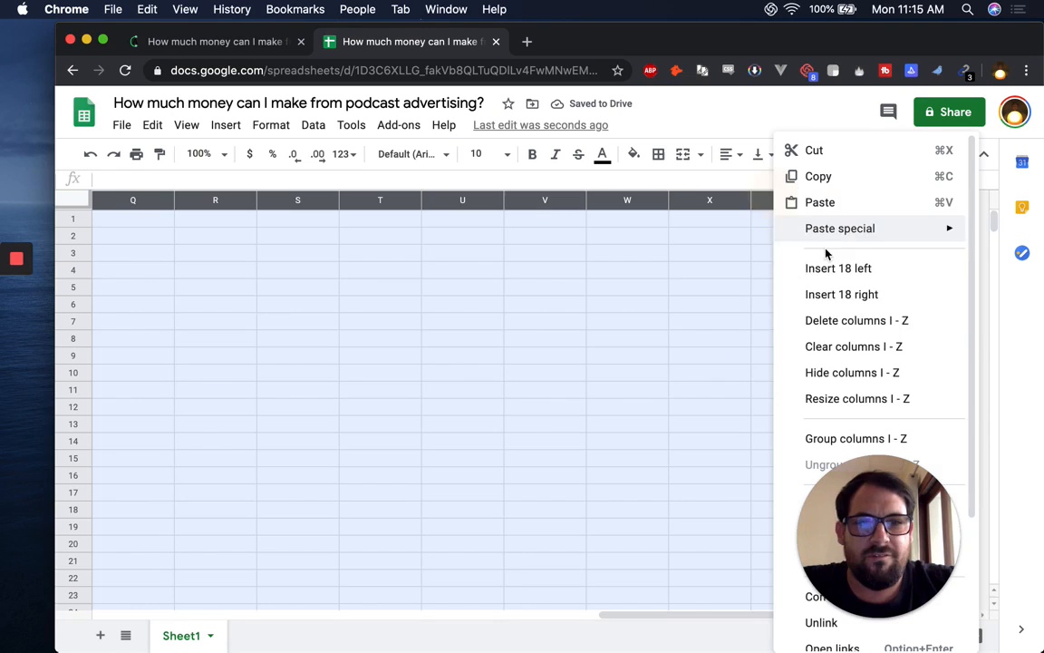
pyautogui.click(833, 322)
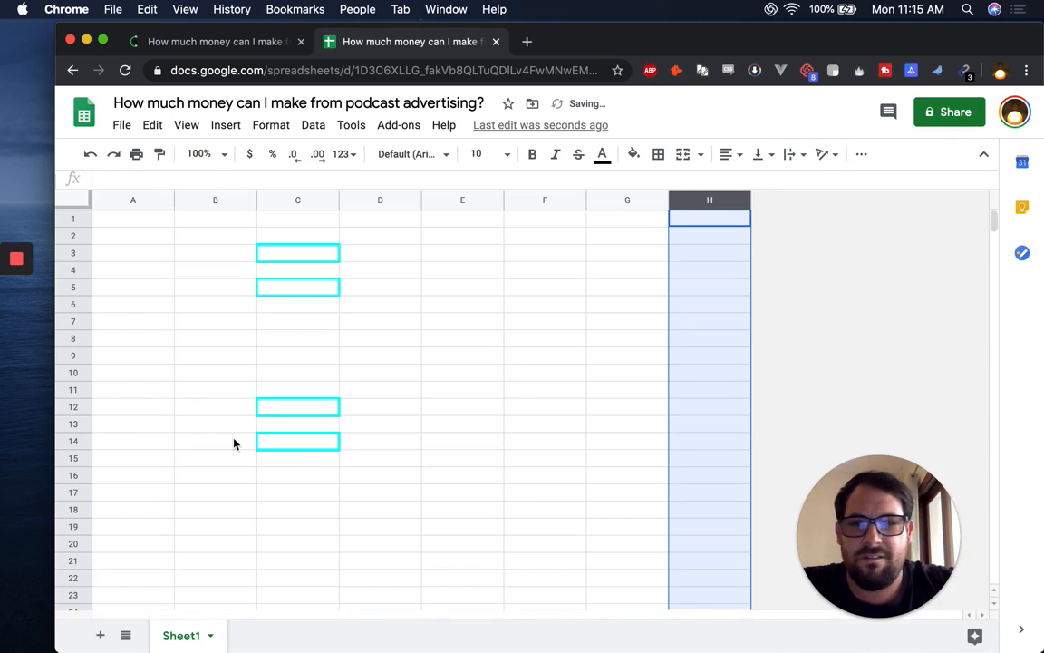
# Delete the unused rows 21 through 1005
pyautogui.click(73, 560)
pyautogui.press('super+shift+Down')
pyautogui.rightClick(73, 557)
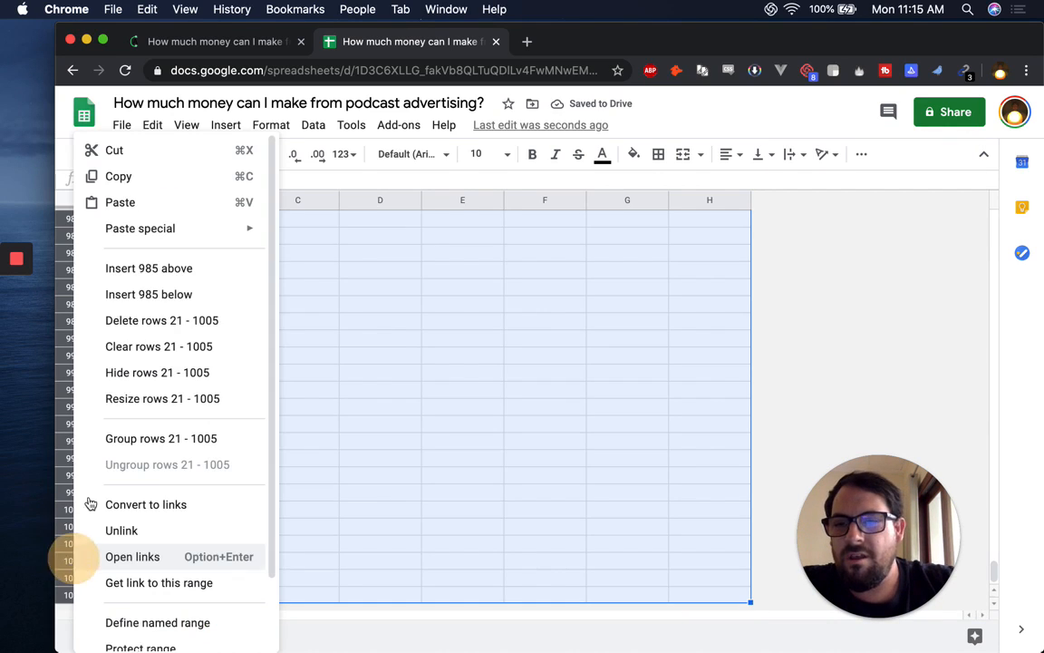
pyautogui.click(155, 324)
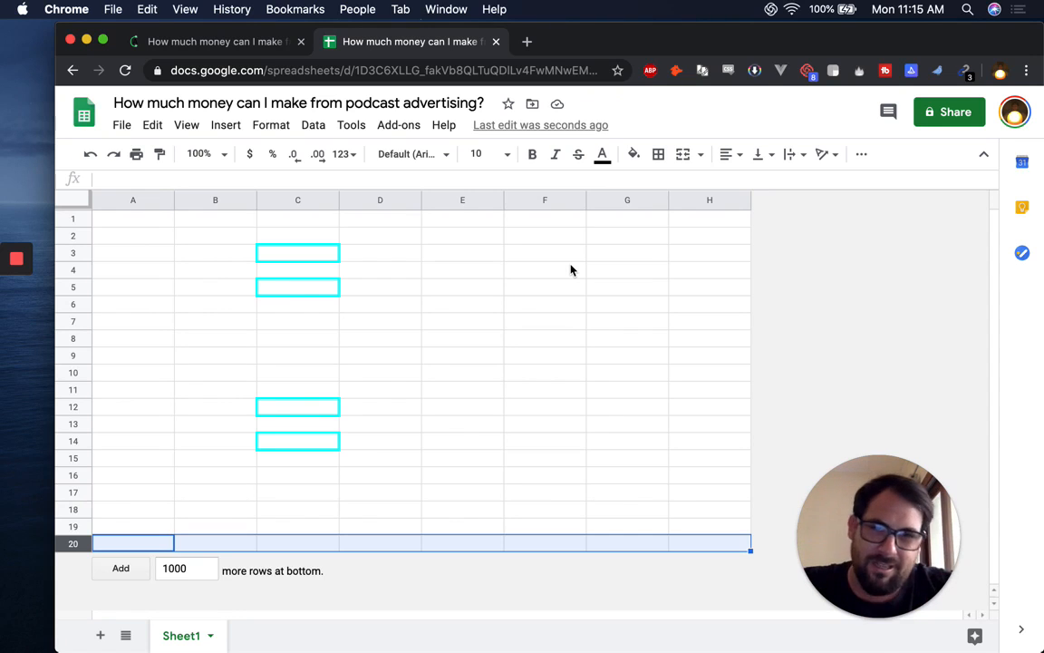
# Return to the podcast advertising calculator and review its input fields and earnings layout
pyautogui.click(229, 36)
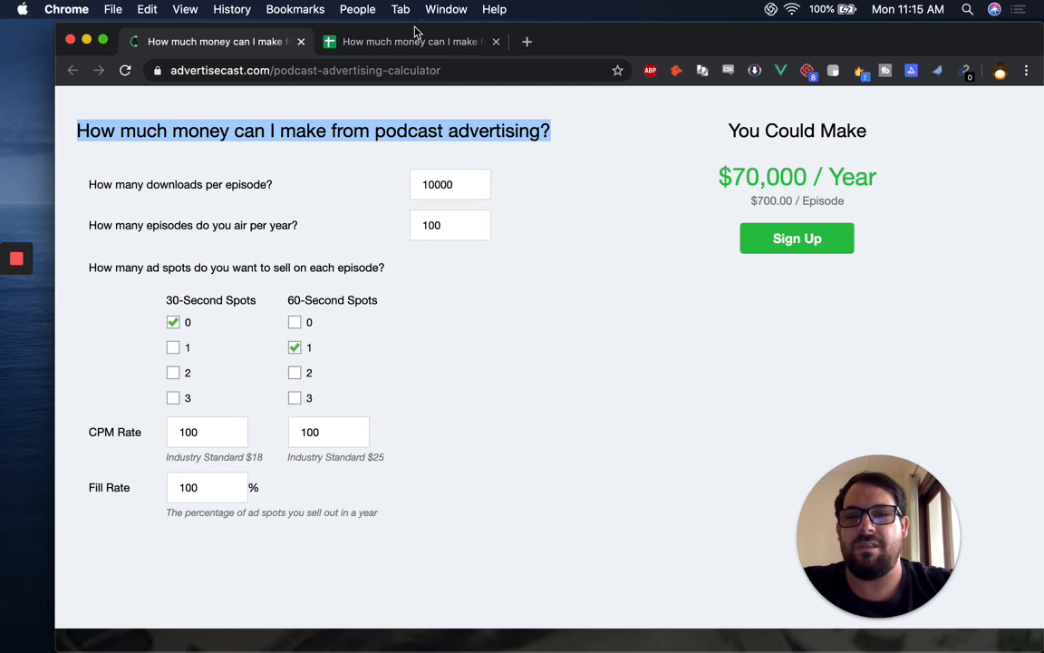
pyautogui.scroll(2, 394, 272)
pyautogui.scroll(1, 395, 272)
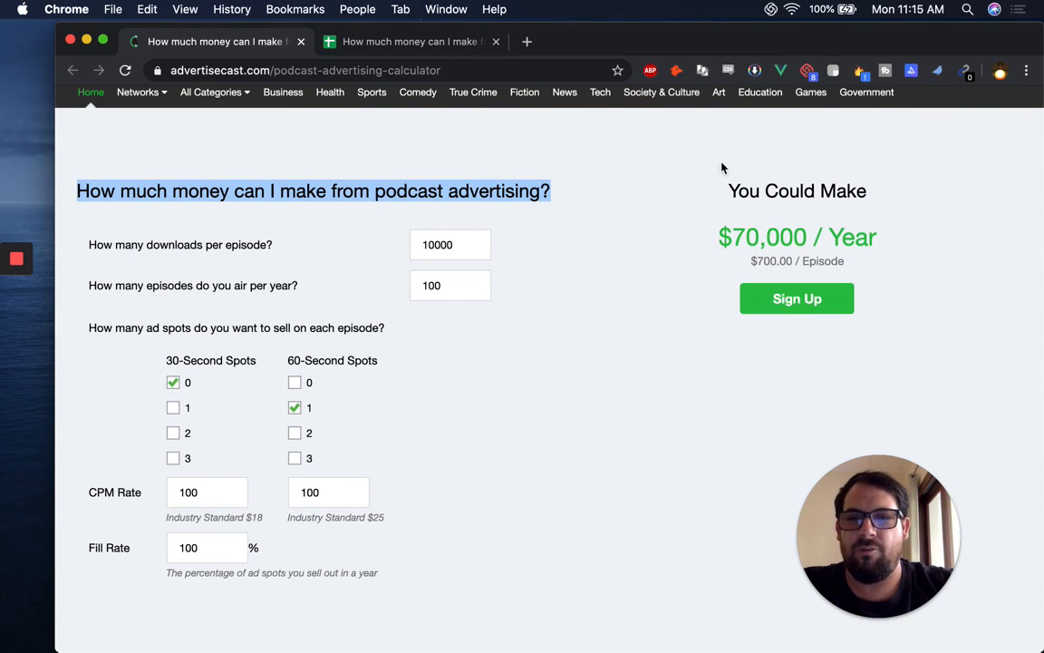
# Switch to the spreadsheet and fill cell F3 with a medium green background
pyautogui.click(444, 48)
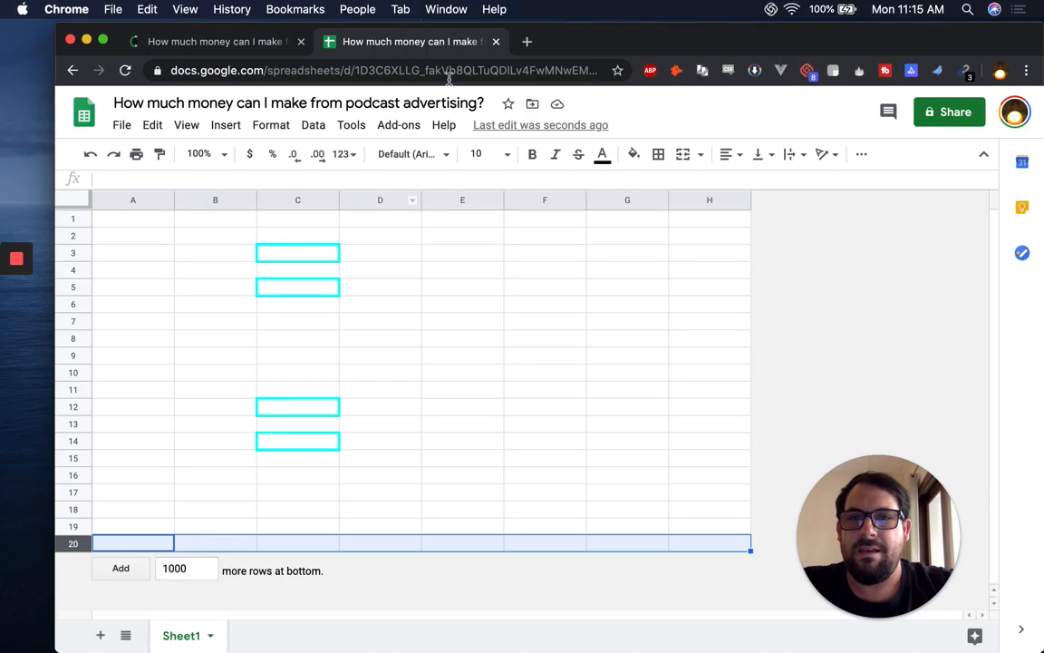
pyautogui.click(552, 260)
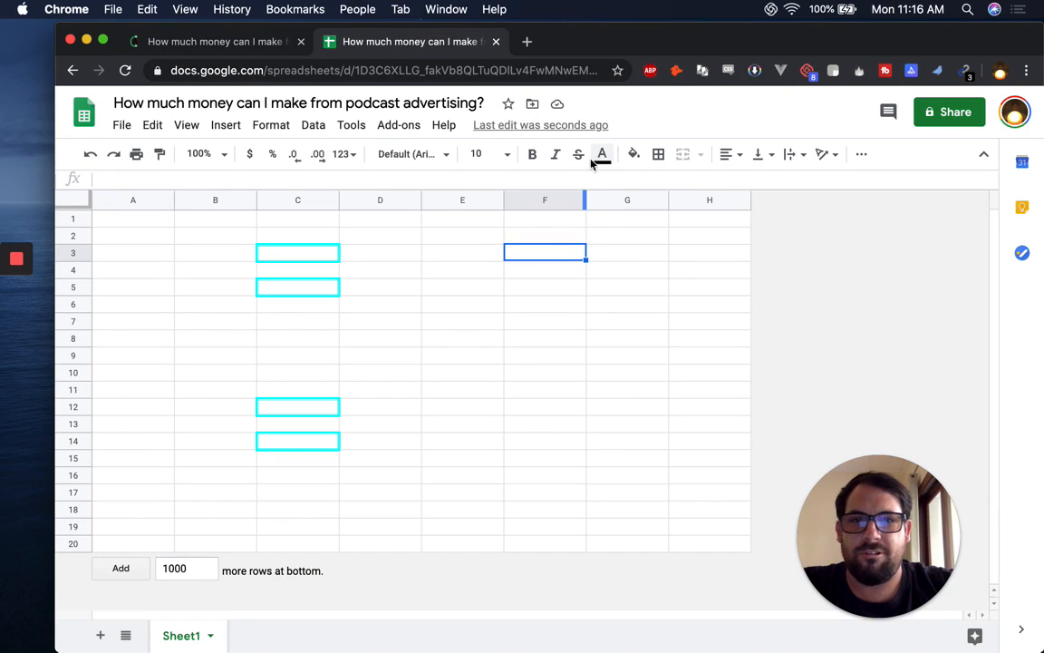
pyautogui.click(633, 154)
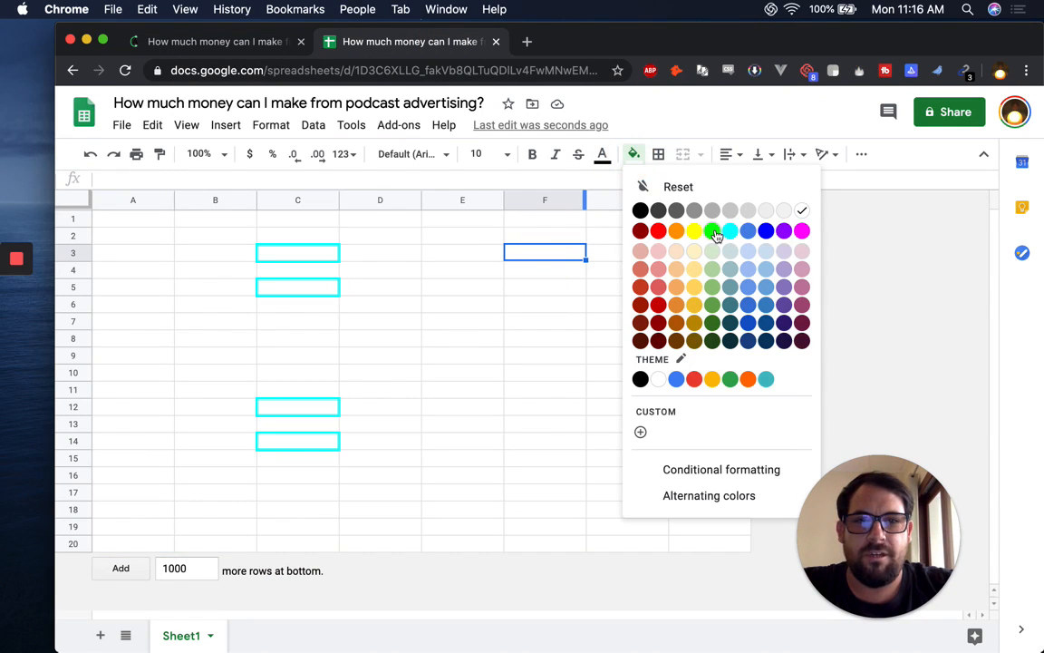
pyautogui.click(715, 287)
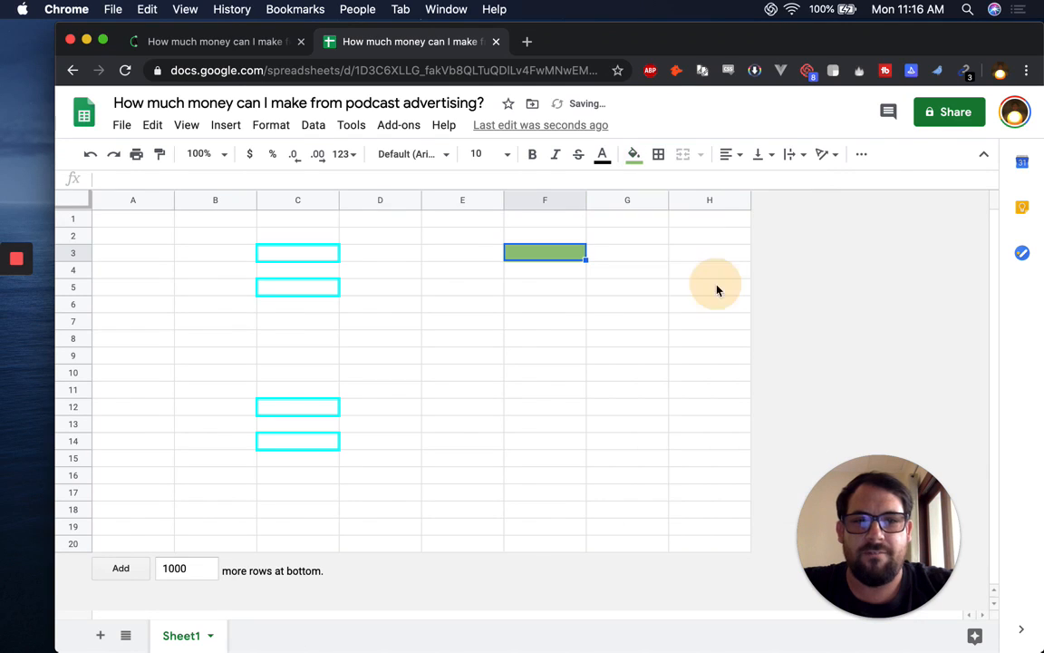
# Copy the "You Could Make" heading from the podcast advertising calculator into cell F2 of the spreadsheet
pyautogui.click(428, 254)
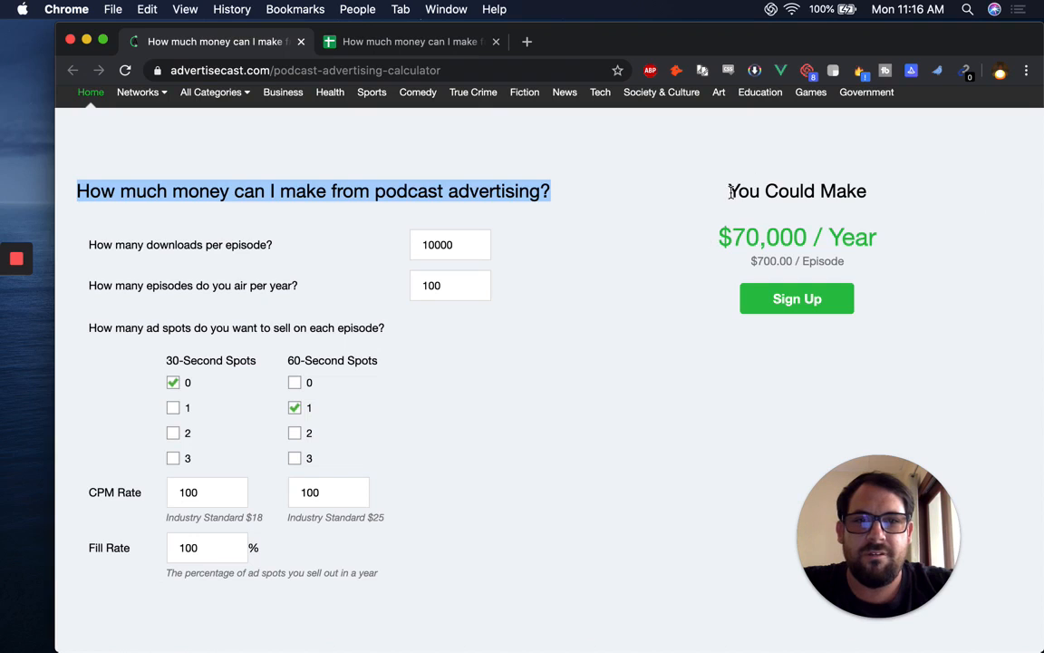
pyautogui.moveTo(731, 191); pyautogui.dragTo(881, 195)
pyautogui.press('cmd+c')
pyautogui.click(419, 42)
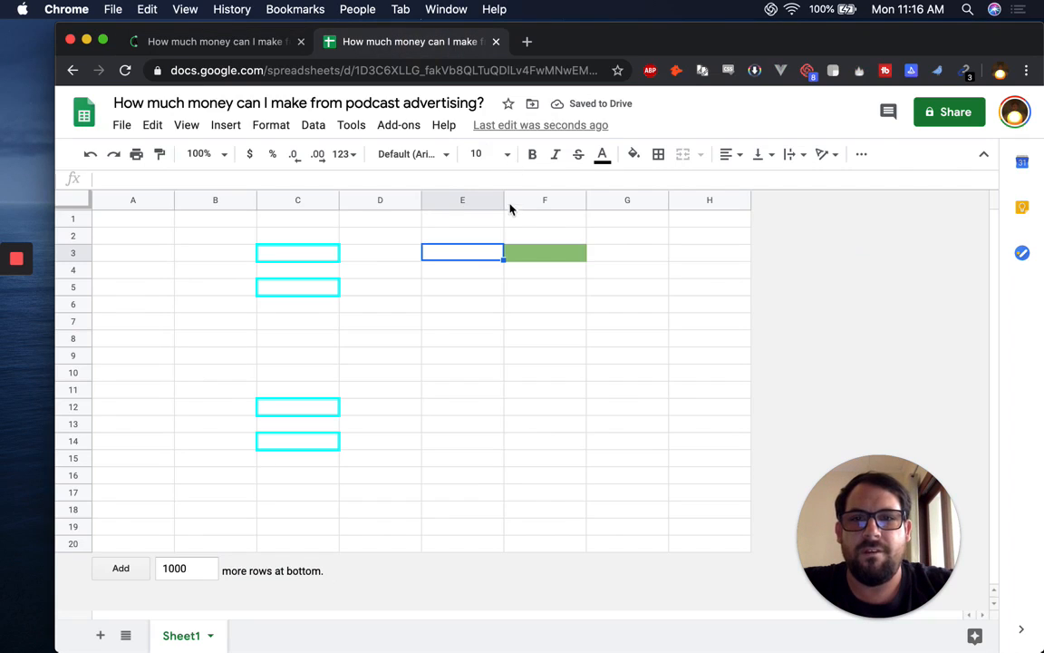
pyautogui.click(539, 234)
pyautogui.press('cmd+v')
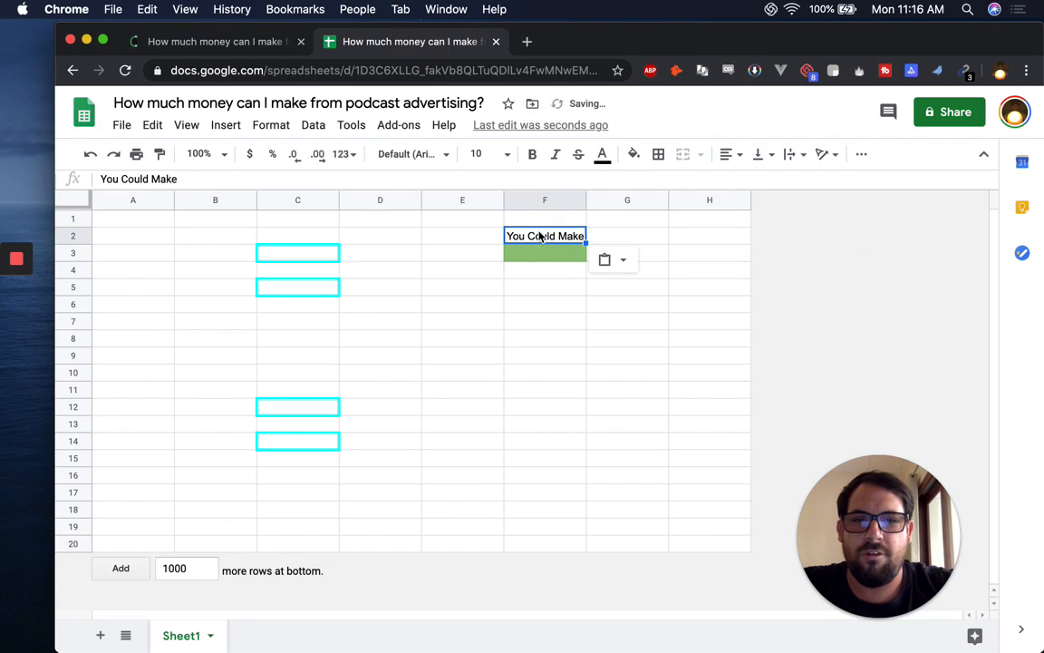
# Fill cell F4 with a pale green background, lighter than the cell above it
pyautogui.click(529, 276)
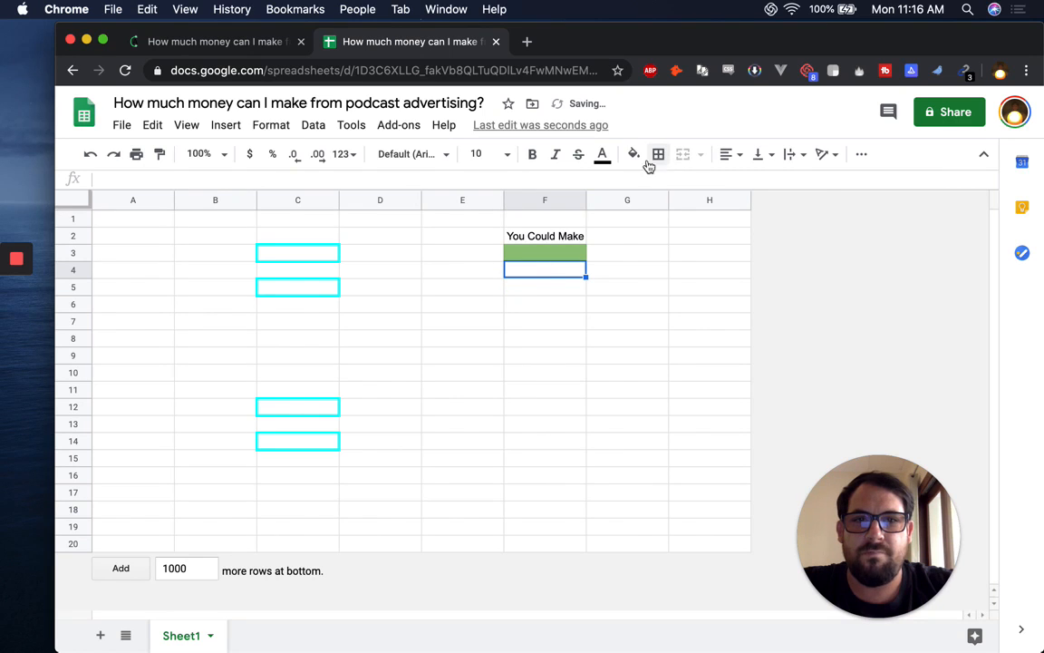
pyautogui.click(634, 154)
pyautogui.click(715, 252)
pyautogui.click(510, 310)
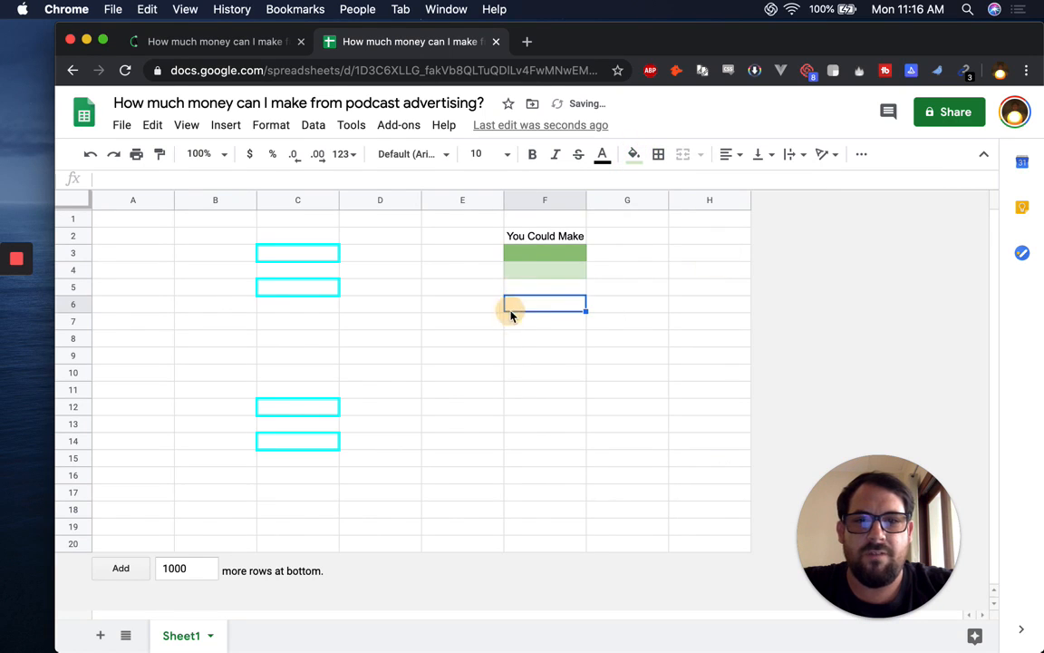
pyautogui.click(547, 268)
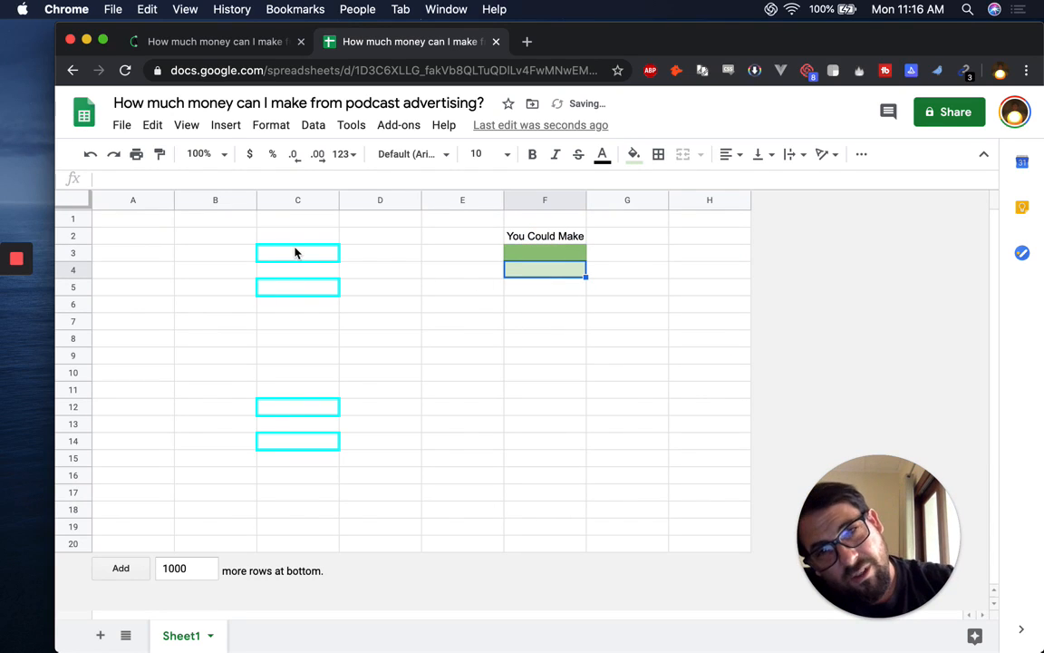
# Insert a checkbox in each of the cells B7 through B10
pyautogui.click(279, 322)
pyautogui.click(238, 328)
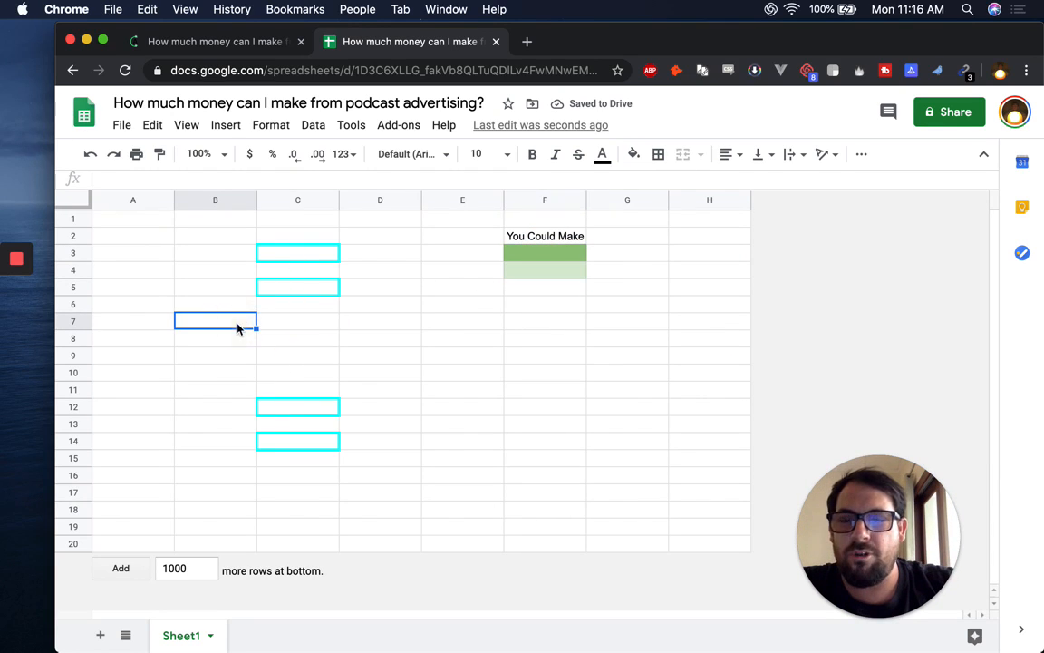
pyautogui.click(224, 125)
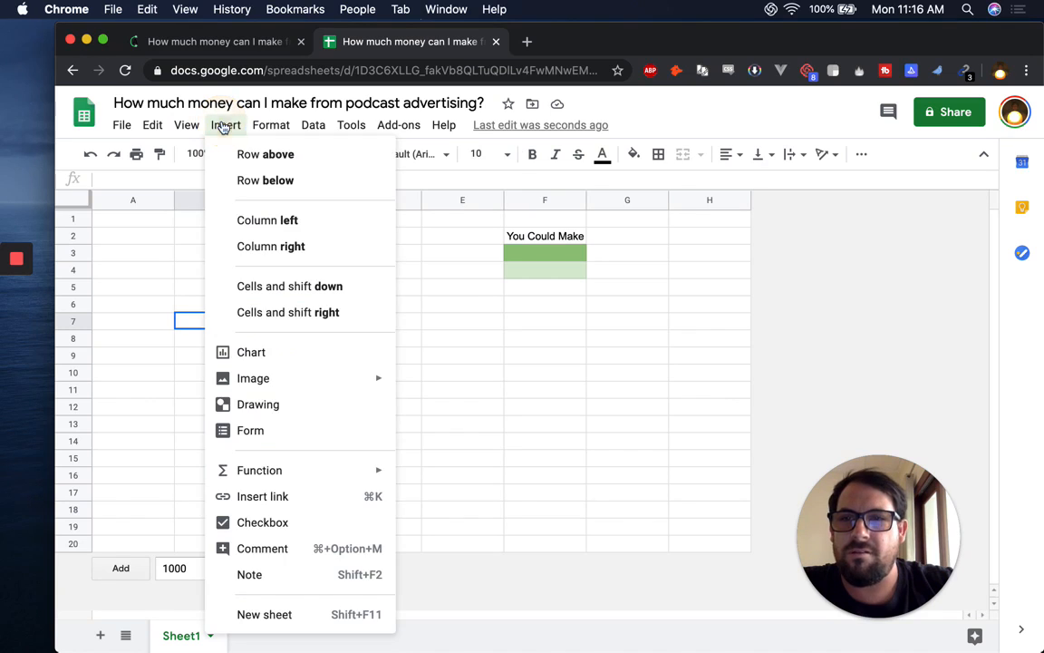
pyautogui.click(285, 522)
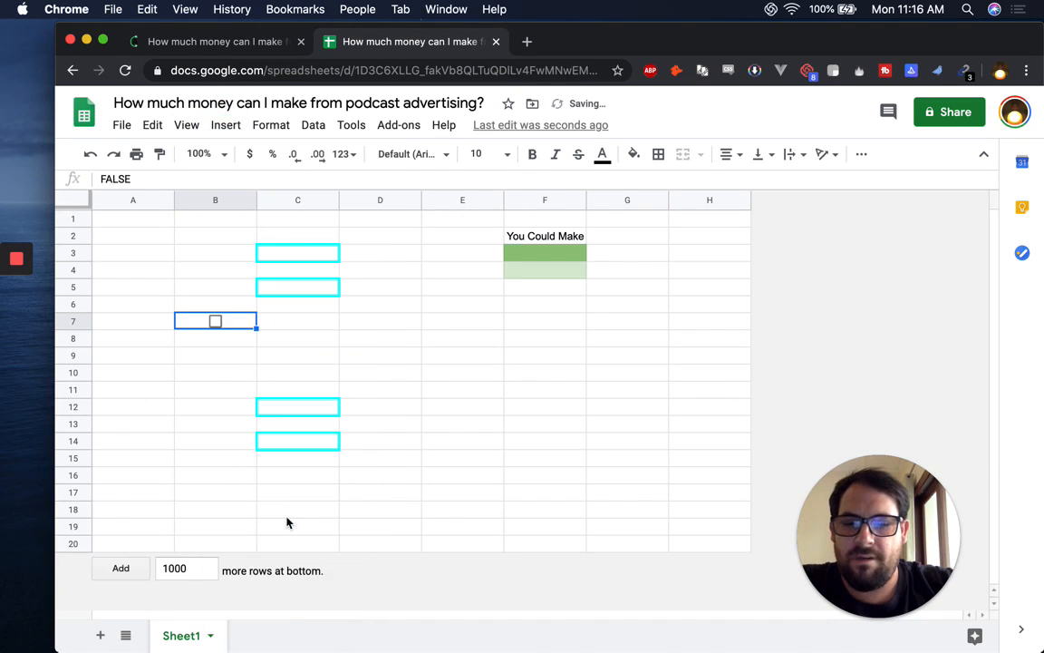
pyautogui.press('Down')
pyautogui.press('super+y')
pyautogui.press('Down')
pyautogui.press('super+y')
pyautogui.press('Down')
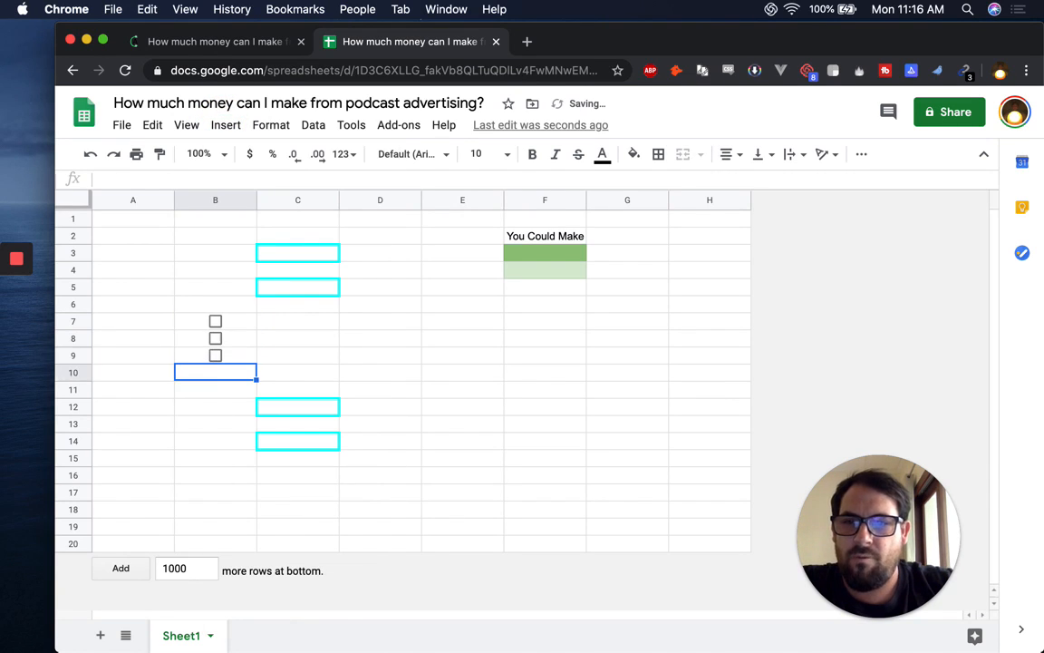
pyautogui.press('super+y')
# Copy the "30-Second Spots" label from the calculator page into cell C6 of the spreadsheet
pyautogui.click(249, 47)
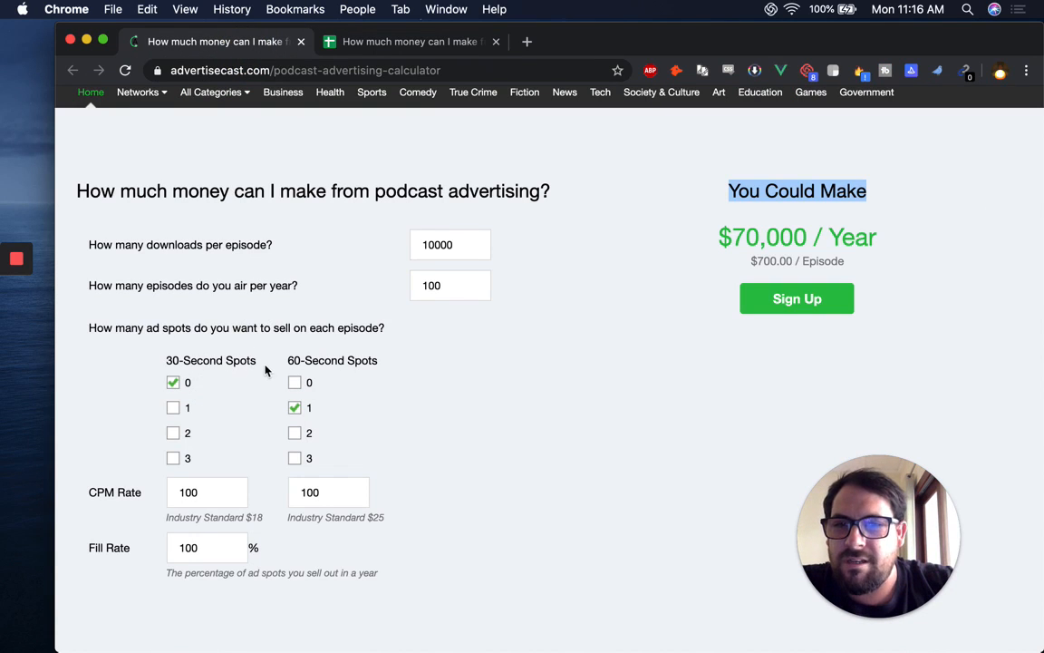
pyautogui.moveTo(258, 362); pyautogui.dragTo(161, 365)
pyautogui.press('super+c')
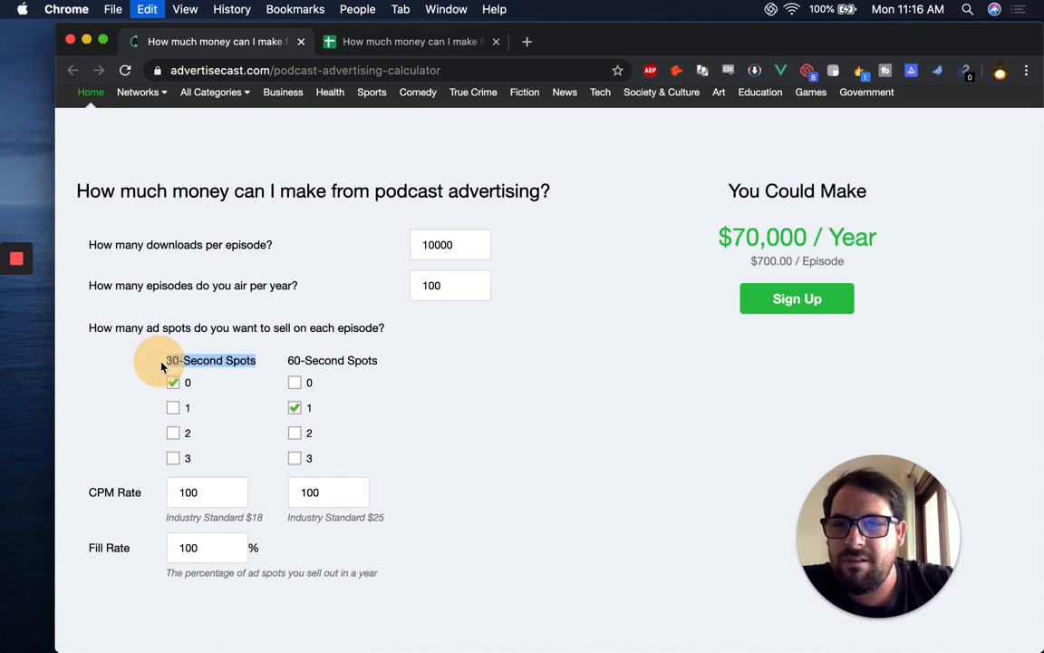
pyautogui.click(367, 41)
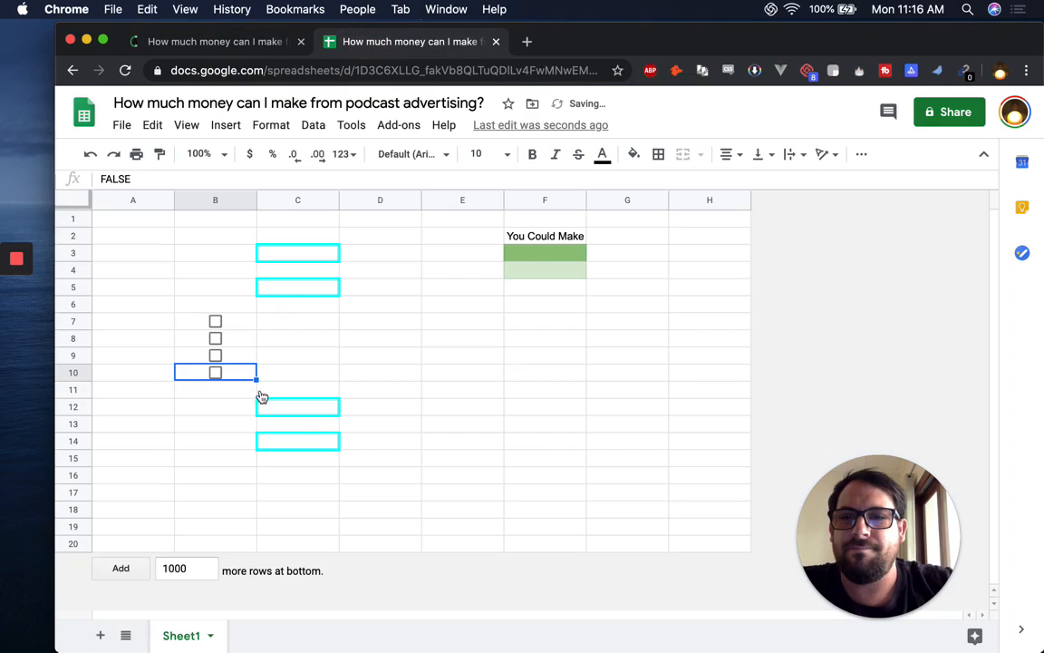
pyautogui.click(294, 306)
pyautogui.press('super+v')
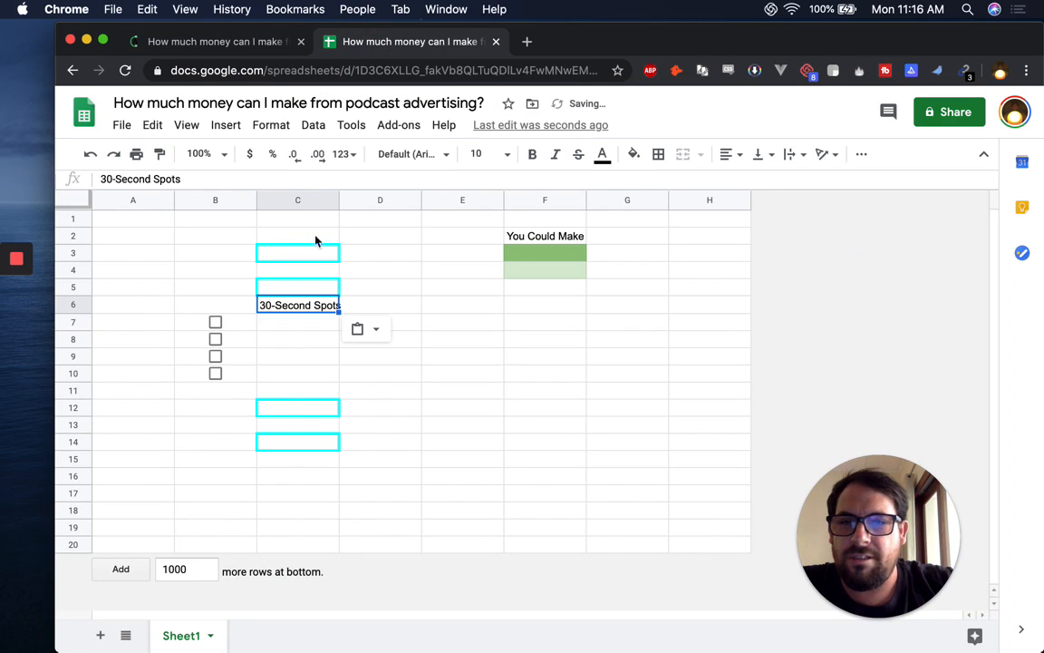
# Enter the spot counts 0, 1, 2 and 3 in cells C7 through C10, matching the calculator's checkbox options
pyautogui.click(269, 48)
pyautogui.click(408, 44)
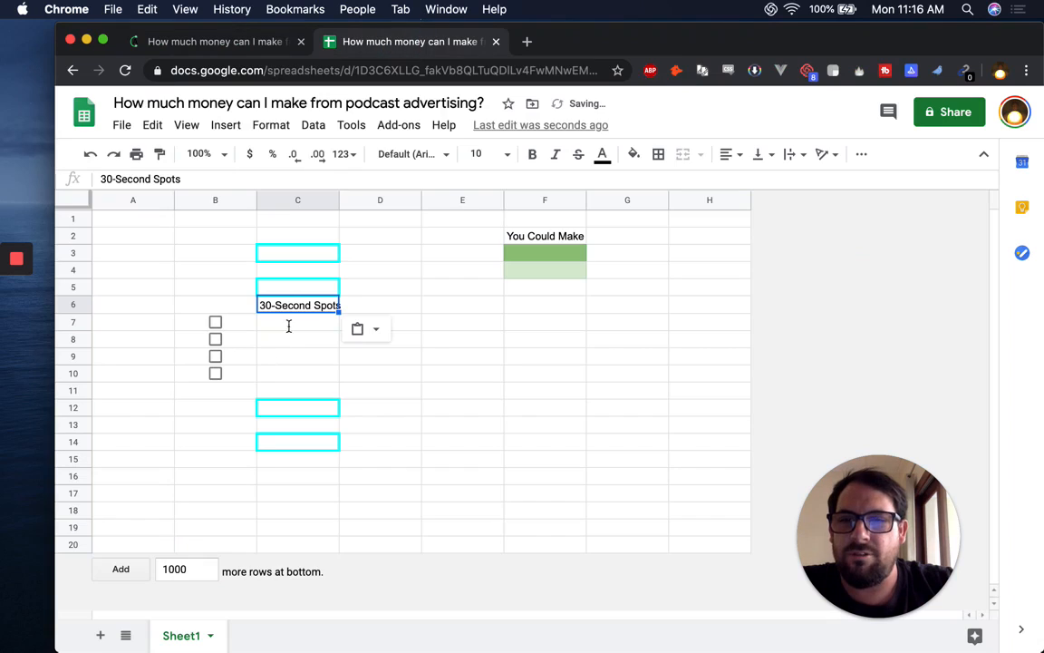
pyautogui.click(292, 322)
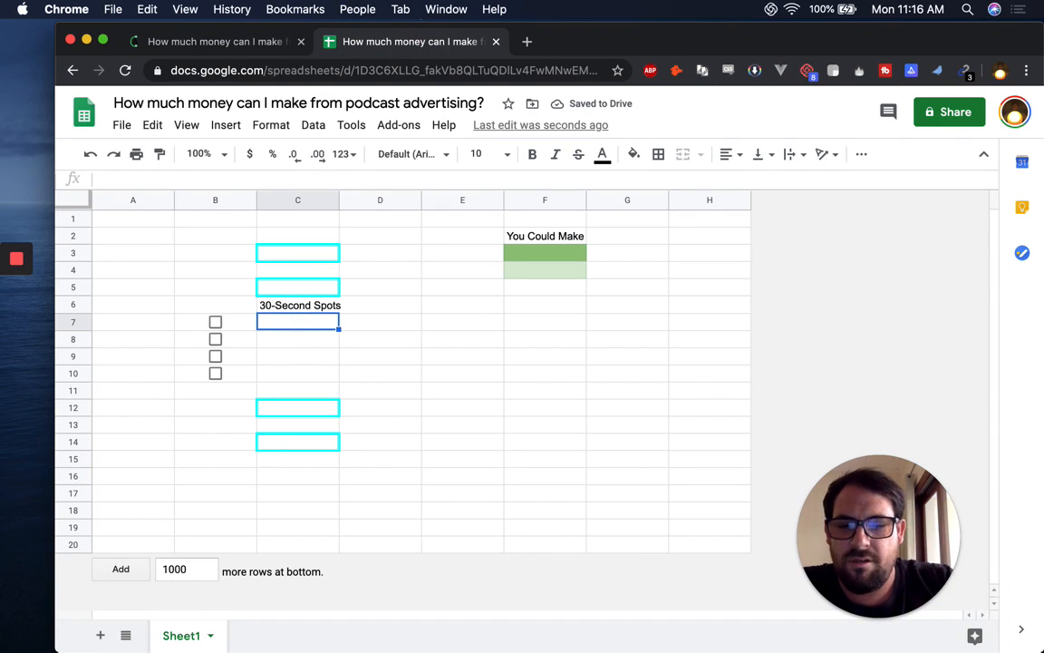
pyautogui.write('1')
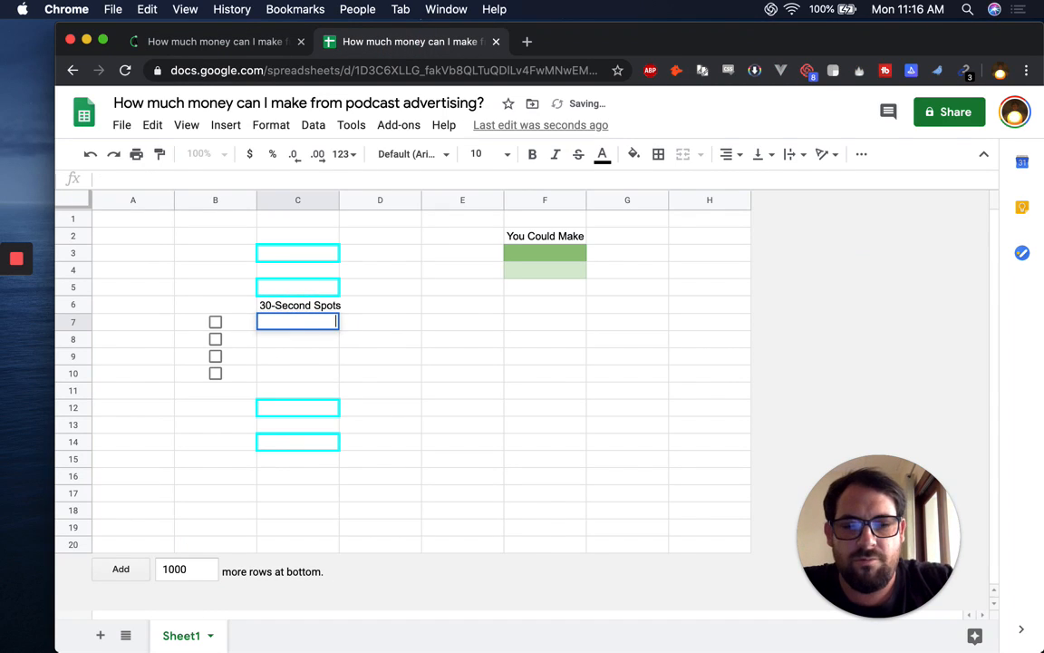
pyautogui.write('0')
pyautogui.press('Return')
pyautogui.write('1')
pyautogui.press('Return')
pyautogui.write('2')
pyautogui.press('Return')
pyautogui.write('3')
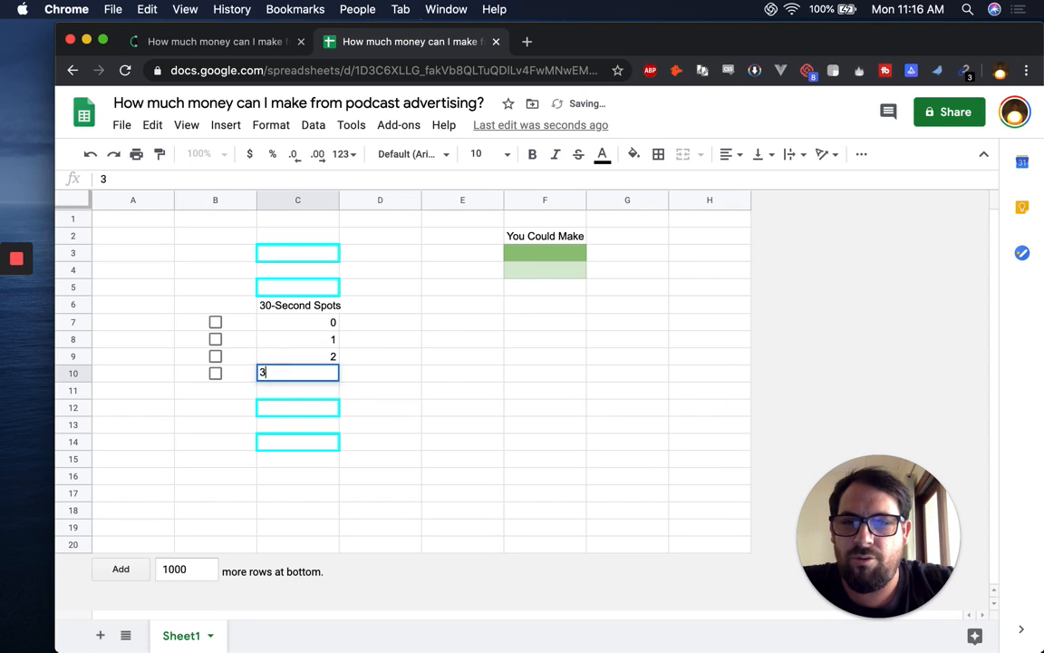
pyautogui.press('Return')
# Left-align the spot counts in cells C7 through C10
pyautogui.moveTo(323, 332); pyautogui.dragTo(322, 373)
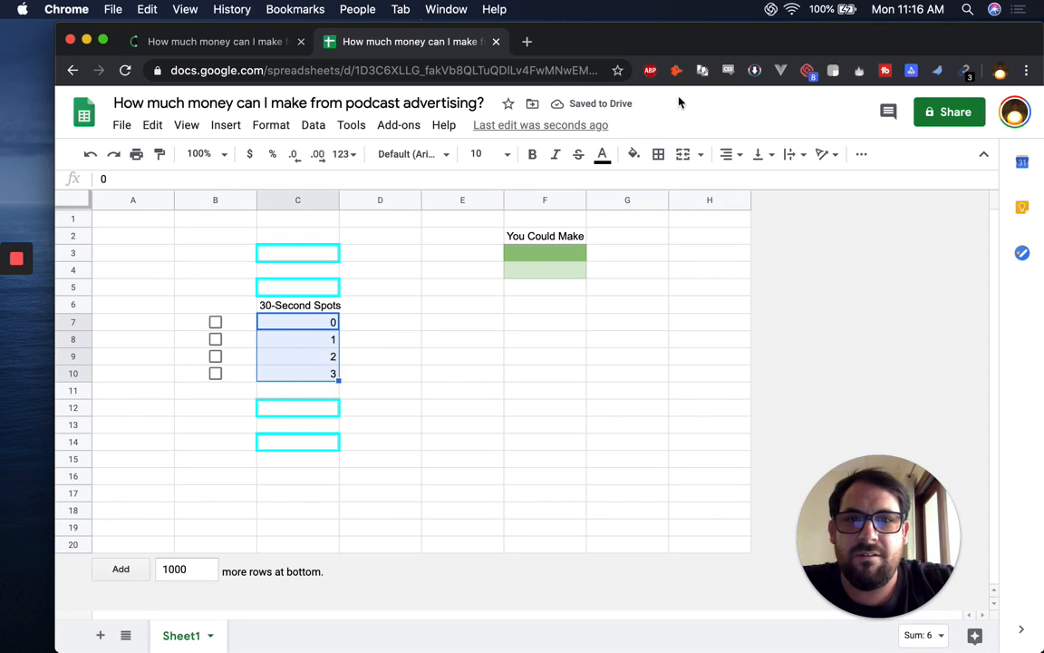
pyautogui.click(726, 154)
pyautogui.click(730, 182)
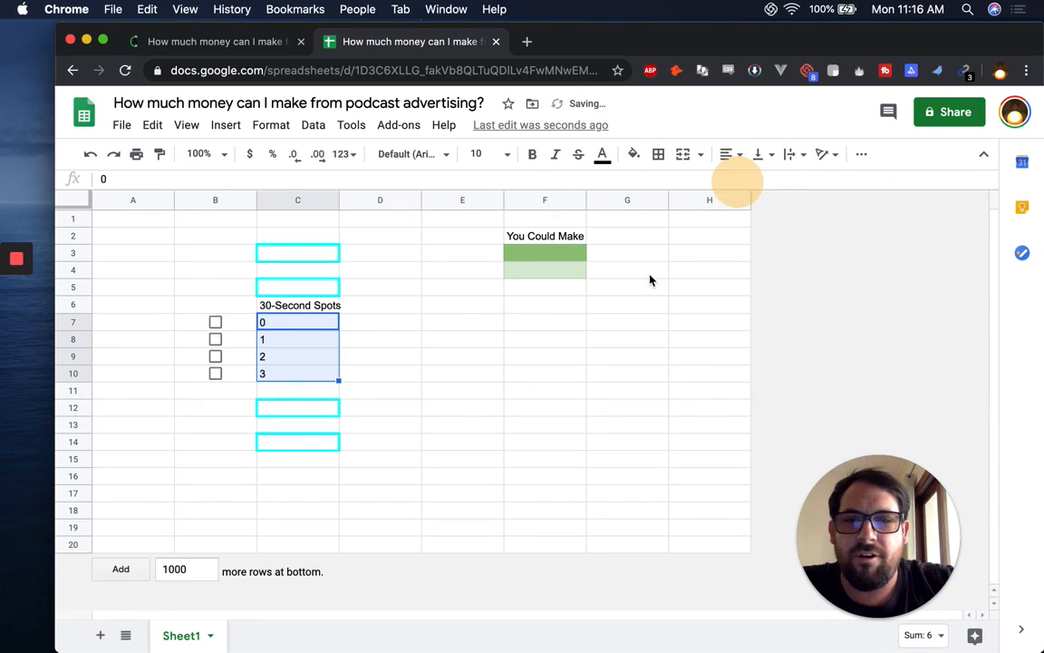
pyautogui.click(283, 323)
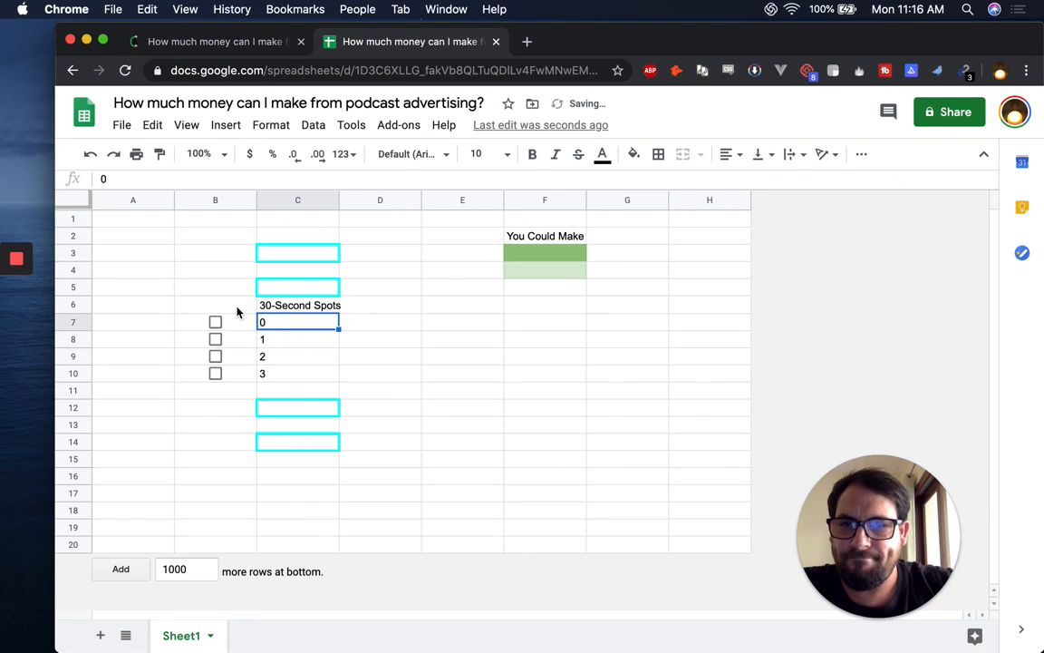
# Merge cells B6 and C6 and center the "30-Second Spots" heading across them
pyautogui.moveTo(238, 308); pyautogui.dragTo(298, 306)
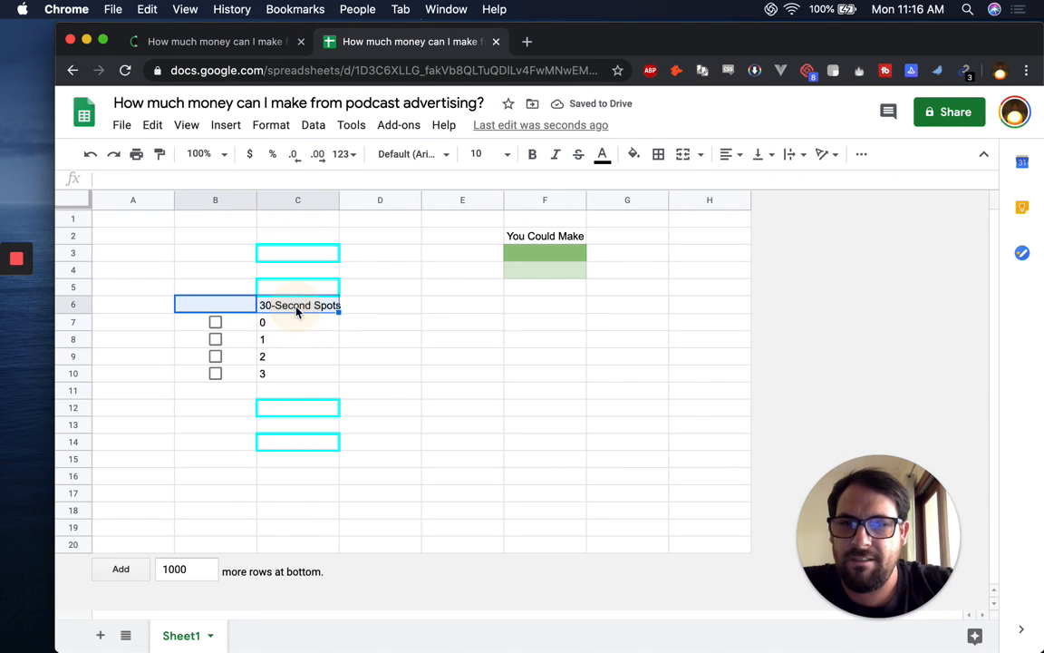
pyautogui.click(684, 156)
pyautogui.click(726, 154)
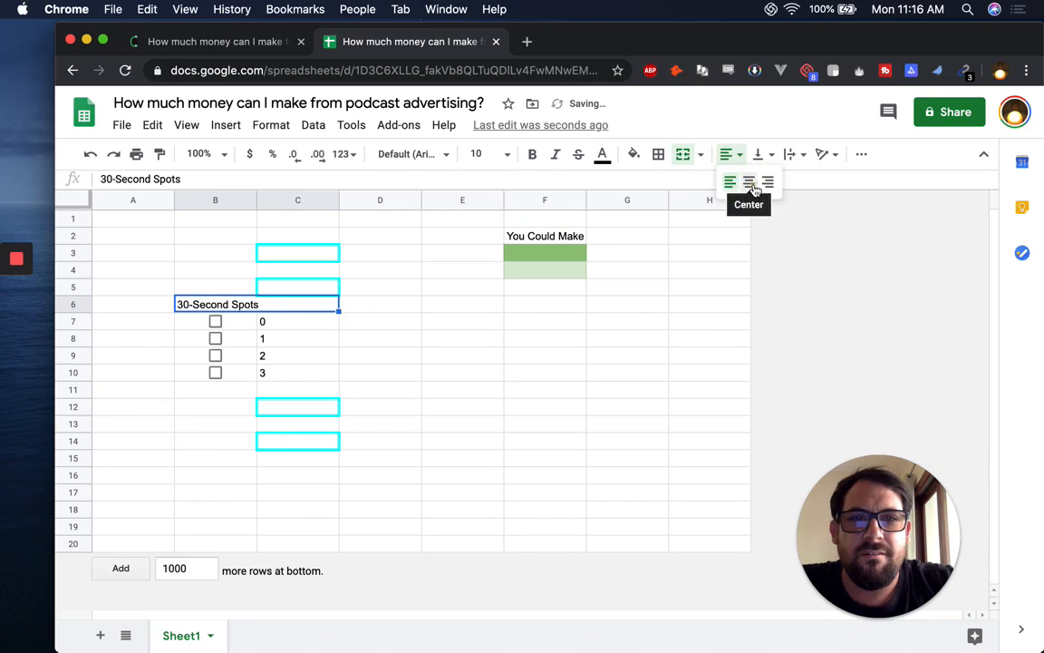
pyautogui.click(751, 183)
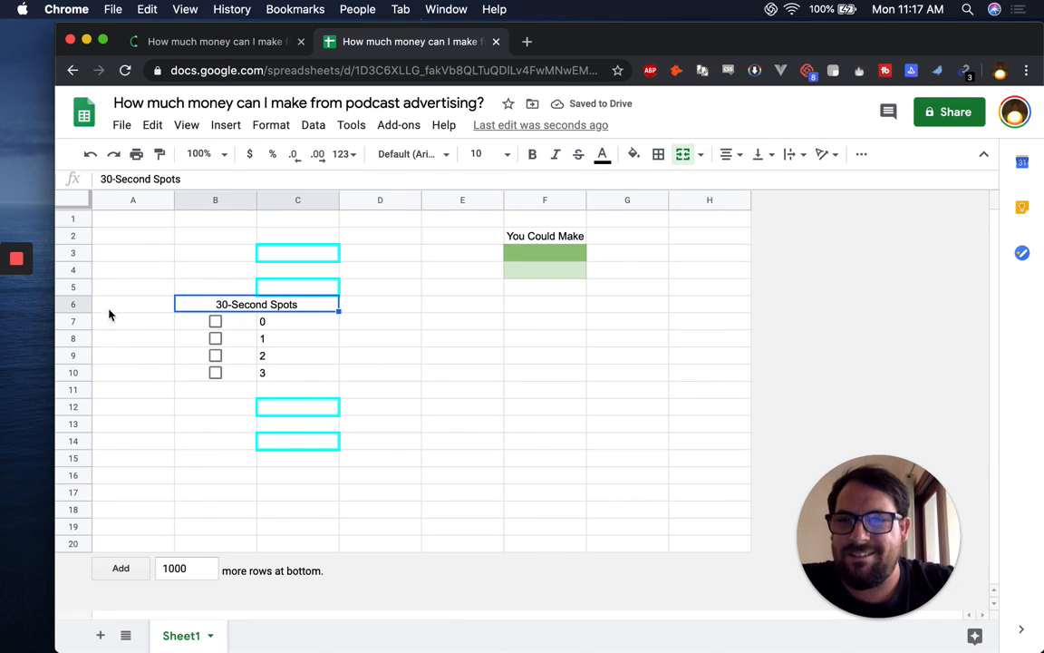
# Insert one blank row above the "30-Second Spots" heading row
pyautogui.click(77, 304)
pyautogui.rightClick(80, 304)
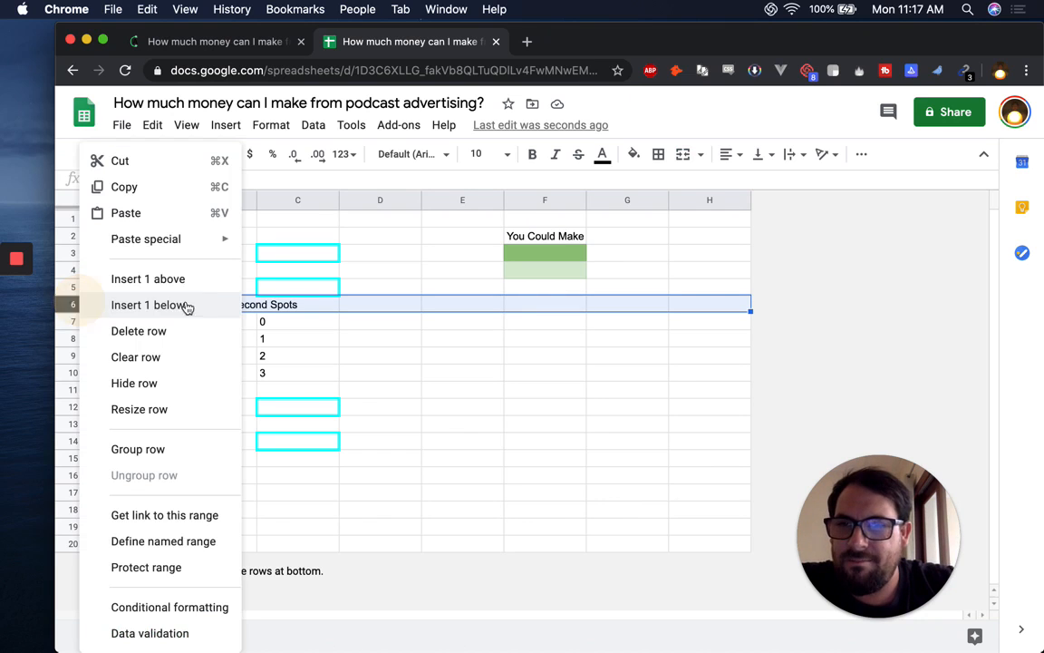
pyautogui.click(178, 280)
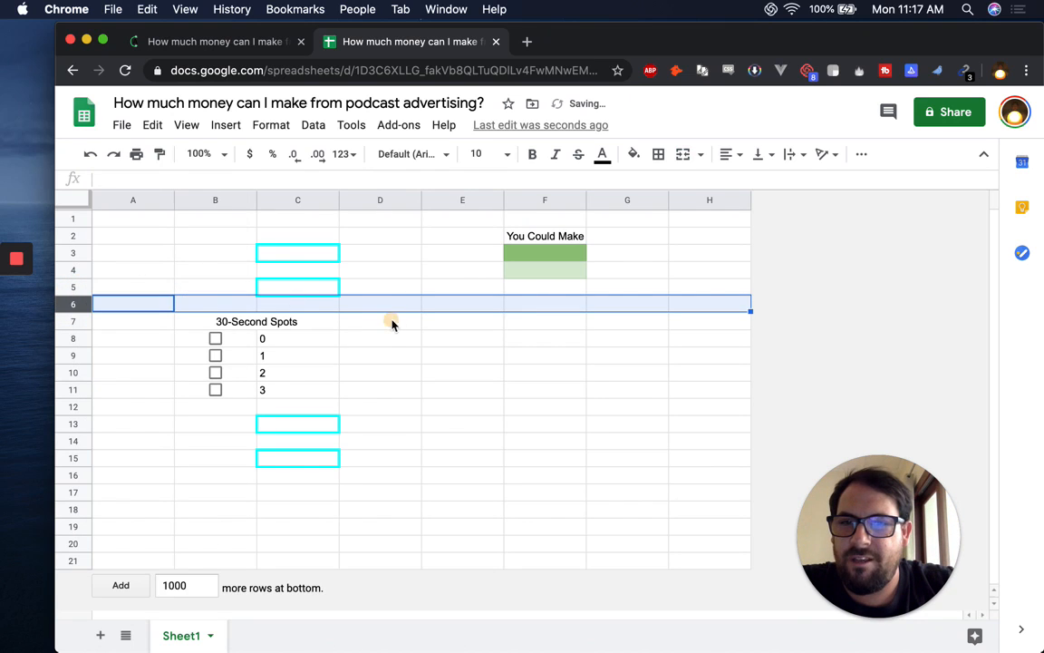
pyautogui.click(245, 324)
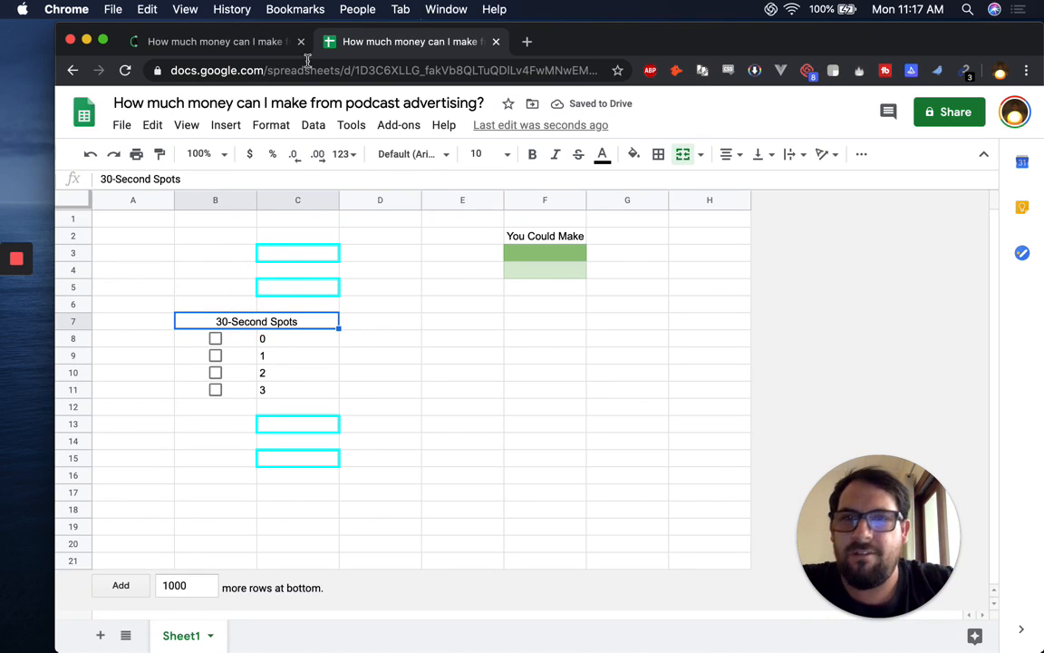
# Copy the question "How many downloads per episode?" from the calculator page into cell B3 of the spreadsheet
pyautogui.click(215, 50)
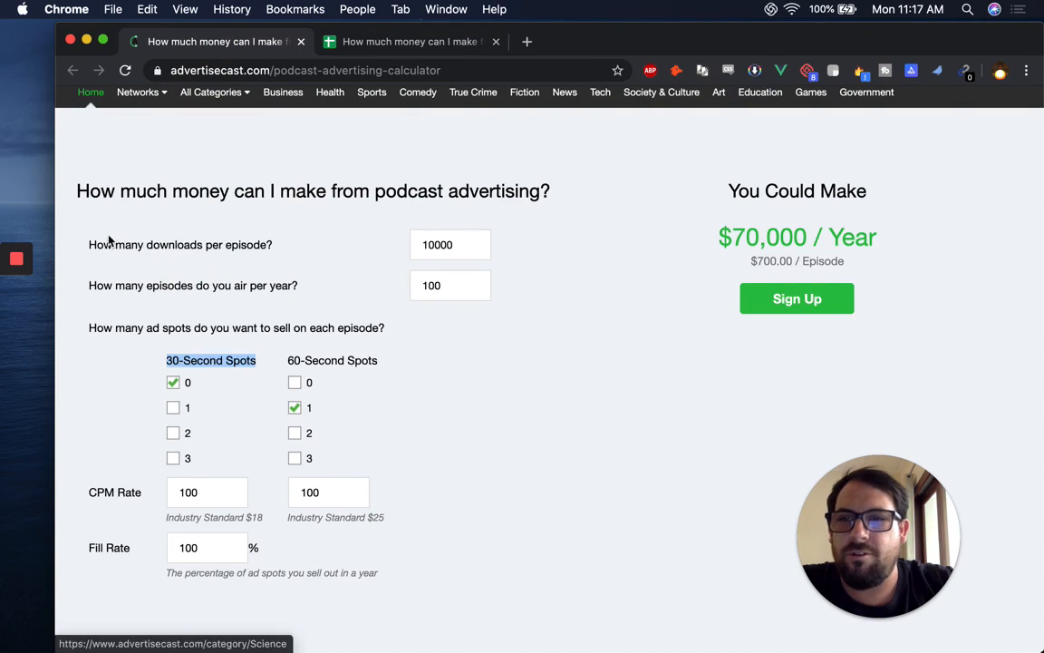
pyautogui.click(95, 242)
pyautogui.moveTo(95, 243); pyautogui.dragTo(270, 243)
pyautogui.press('super+c')
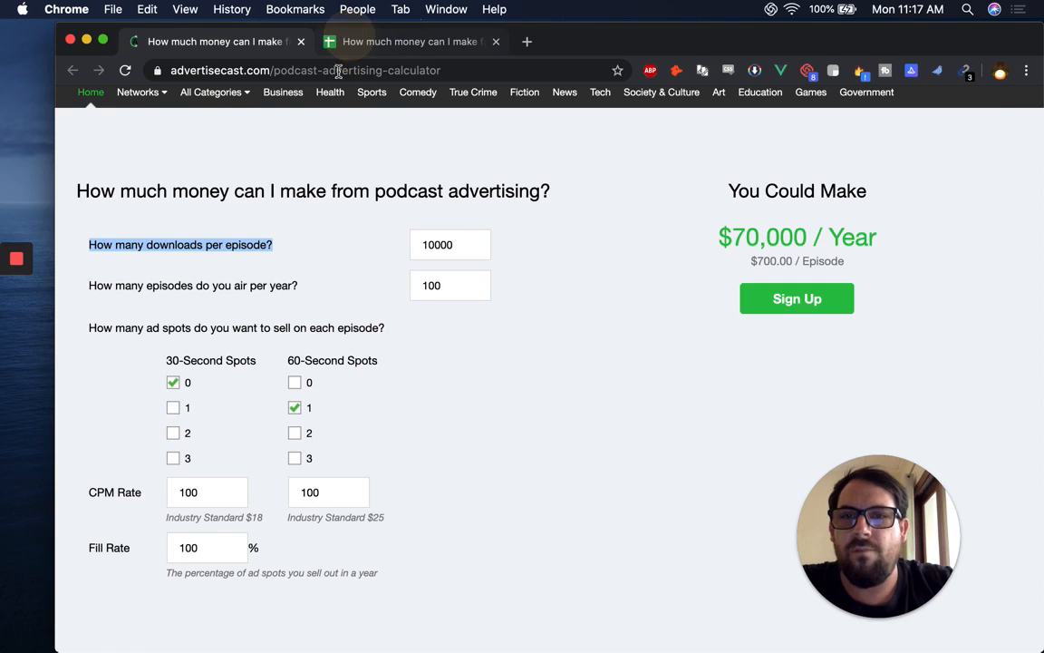
pyautogui.click(340, 42)
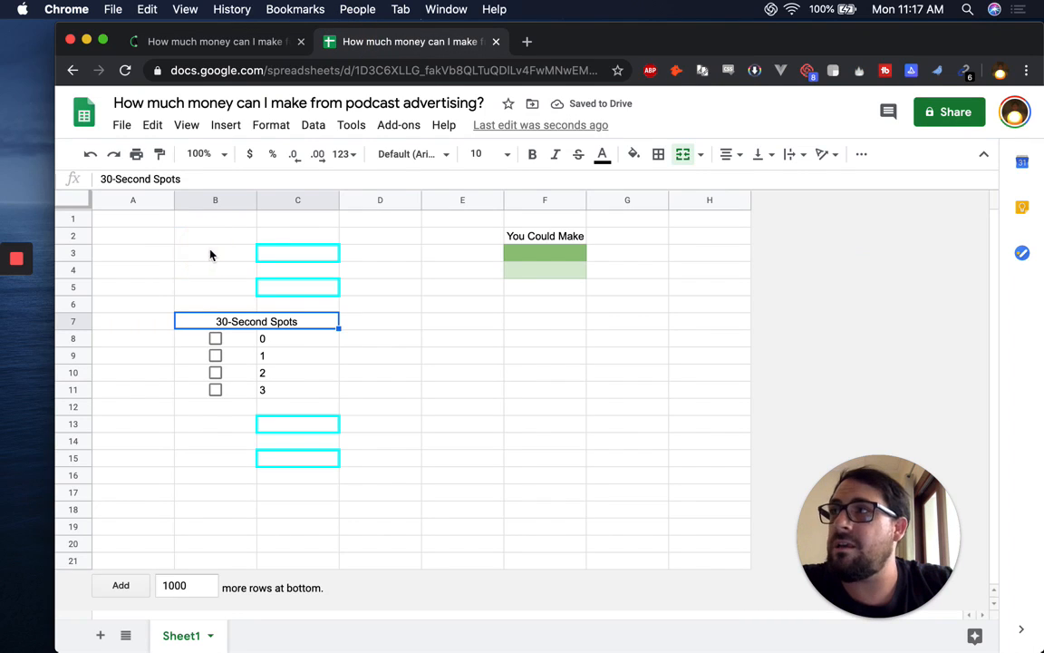
pyautogui.click(209, 255)
pyautogui.press('super+v')
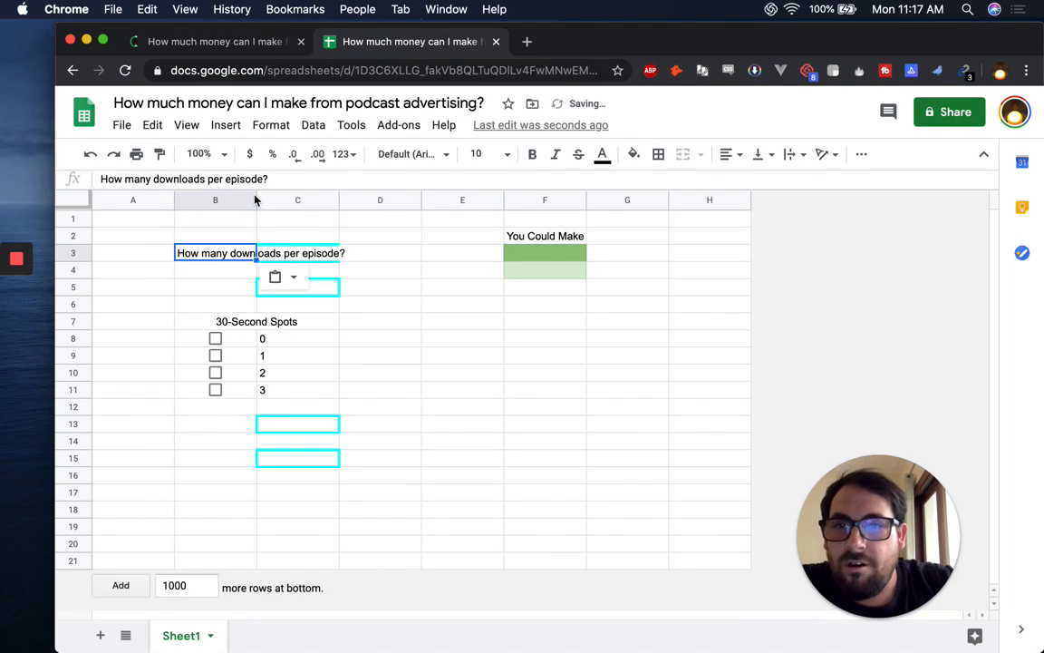
# Widen column B to fit the downloads question and right-align the checkboxes in B8 through B11
pyautogui.moveTo(257, 200); pyautogui.dragTo(377, 203)
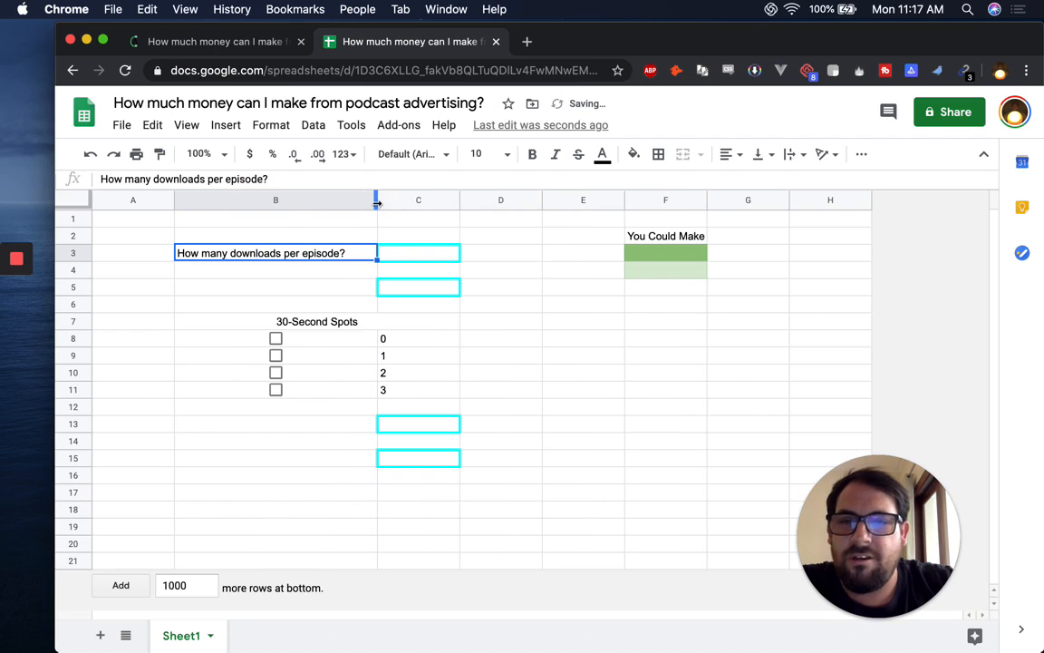
pyautogui.click(317, 326)
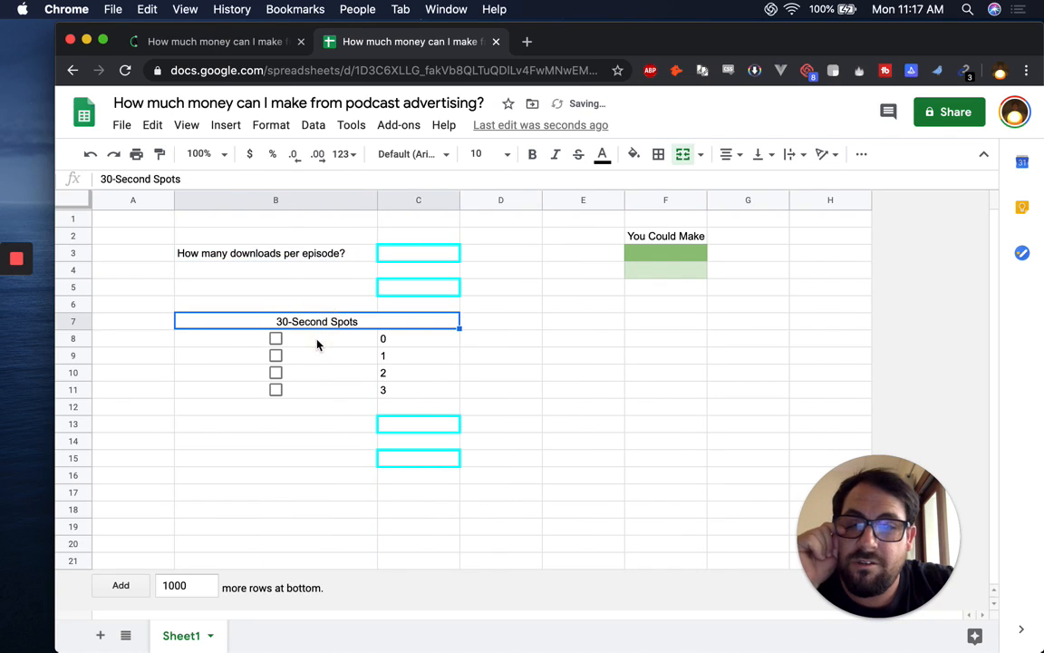
pyautogui.moveTo(317, 343); pyautogui.dragTo(319, 397)
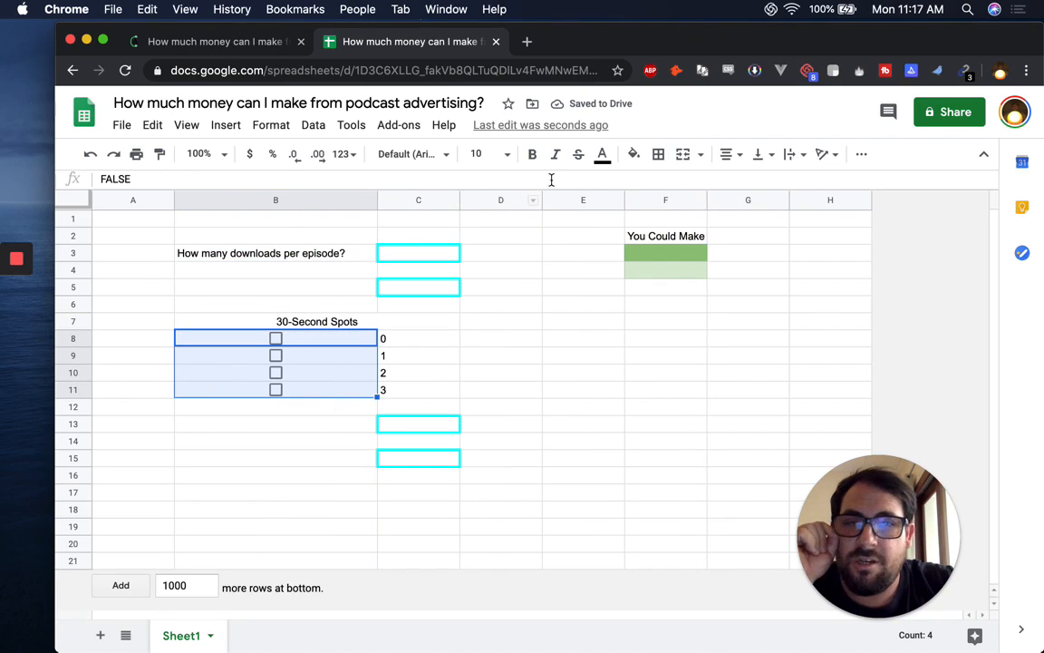
pyautogui.click(734, 156)
pyautogui.click(769, 181)
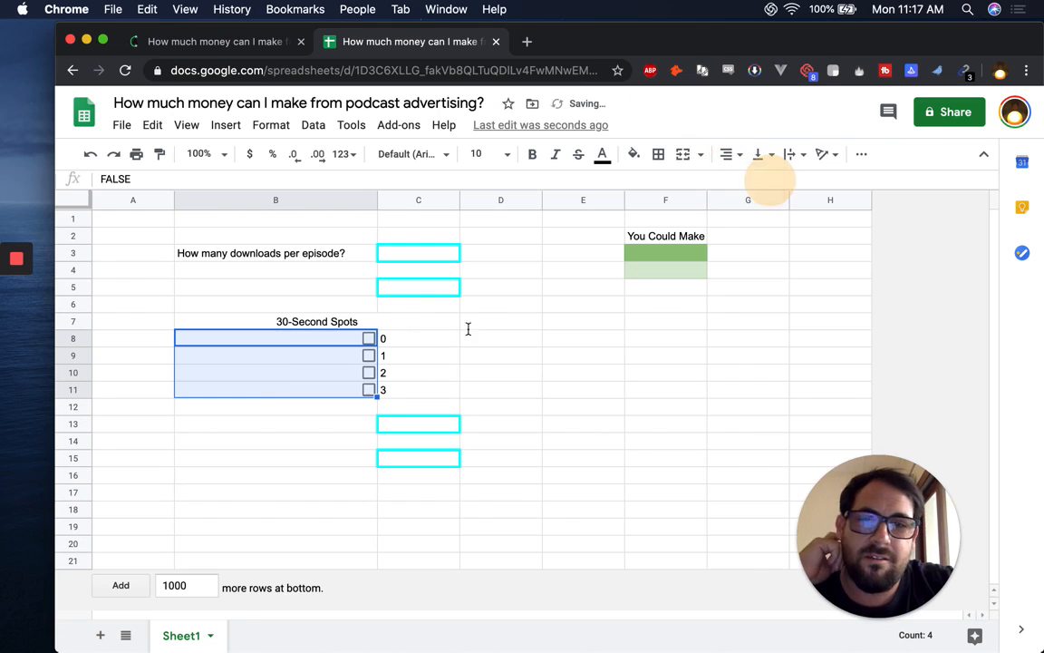
pyautogui.click(341, 322)
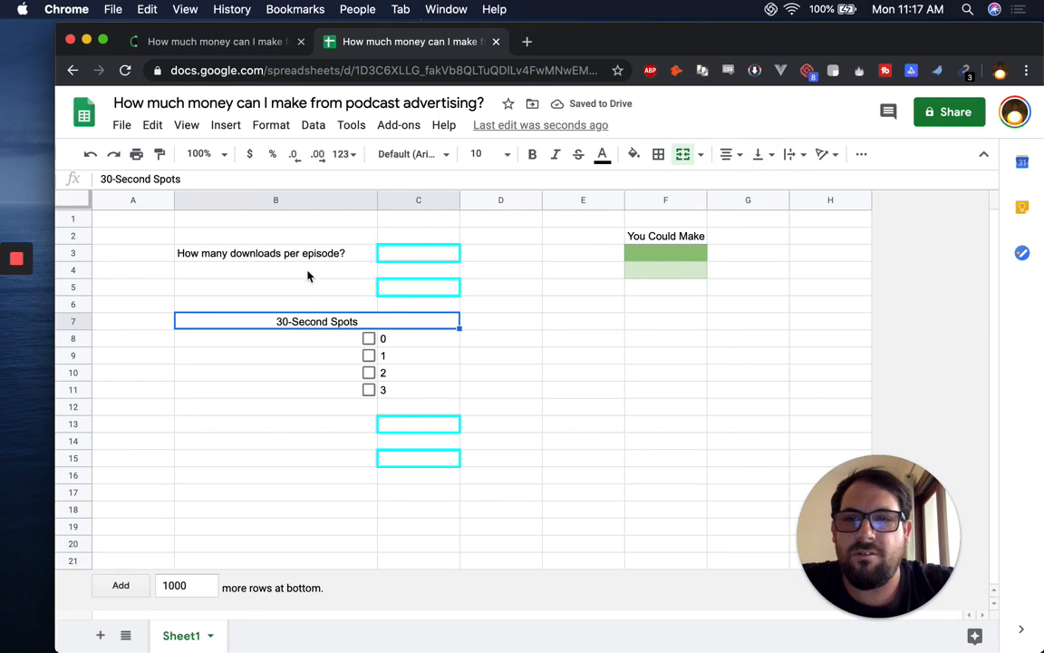
# Copy the question "How many episodes do you air per year?" from the calculator page into cell B5
pyautogui.click(242, 48)
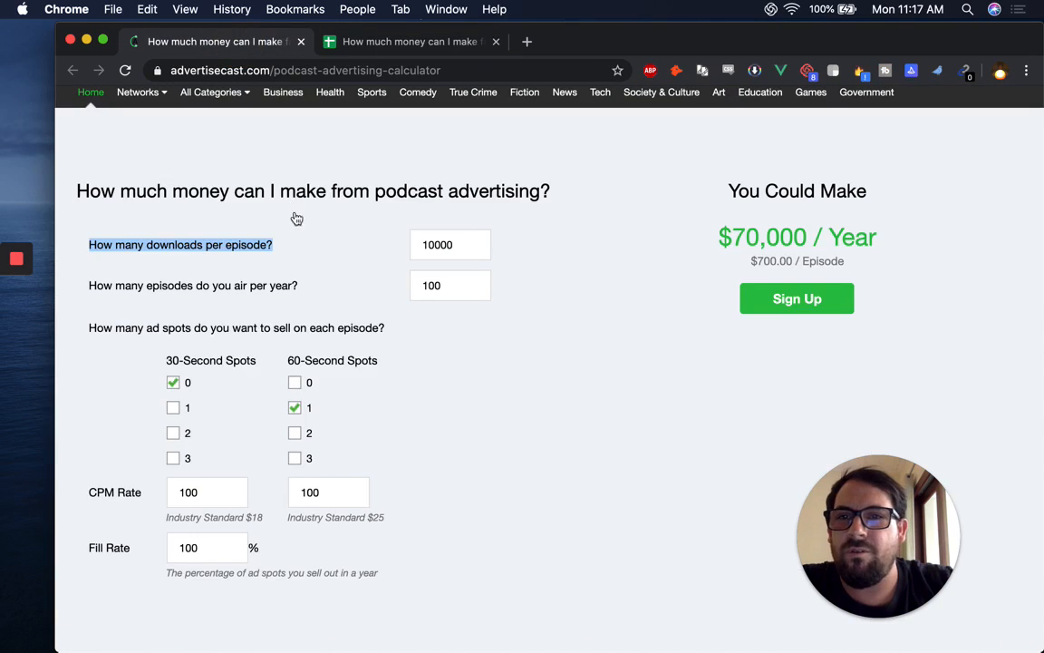
pyautogui.click(118, 297)
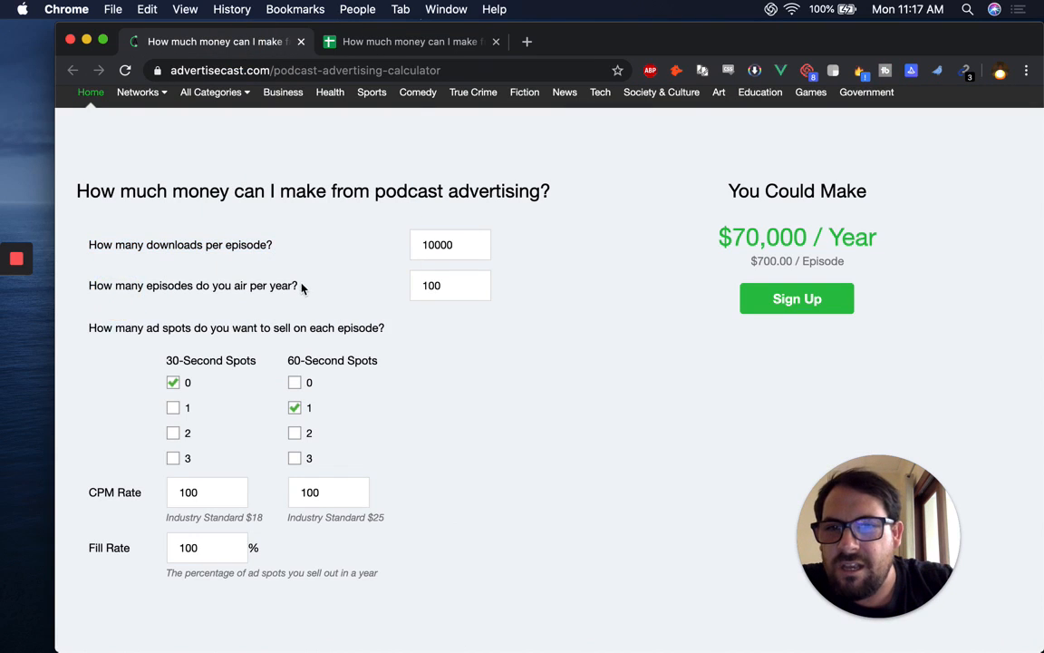
pyautogui.moveTo(302, 288); pyautogui.dragTo(92, 290)
pyautogui.press('super+c')
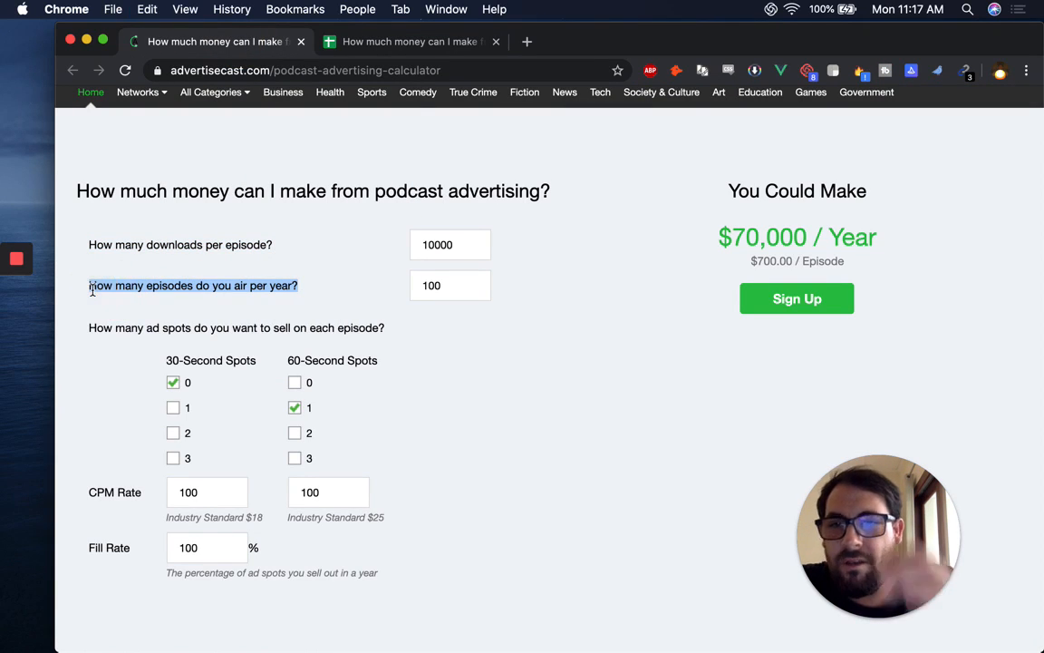
pyautogui.click(397, 42)
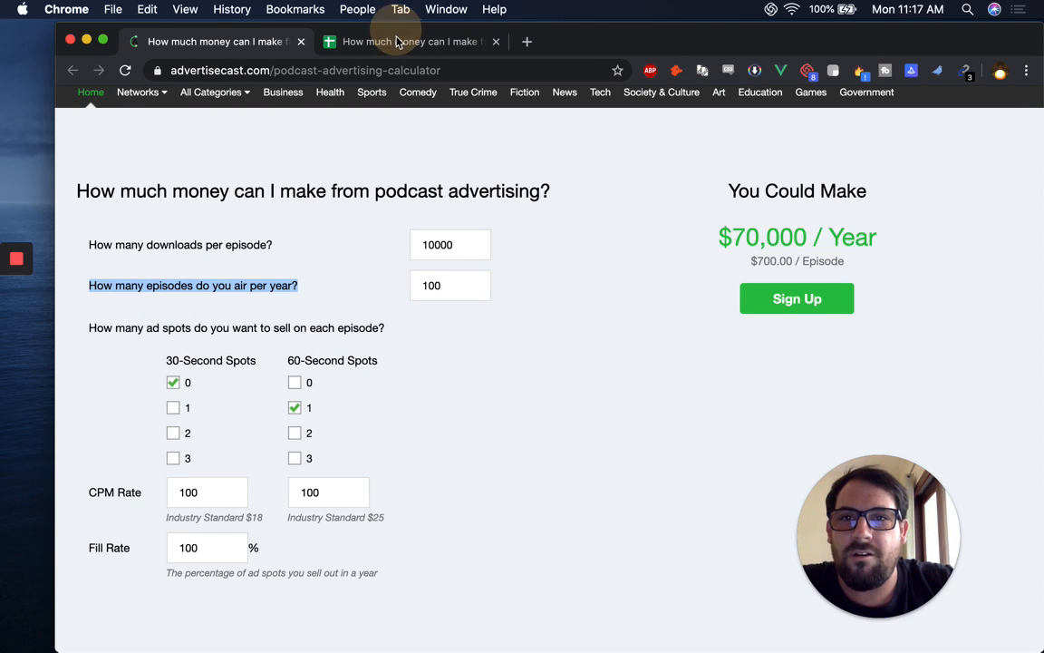
pyautogui.click(228, 292)
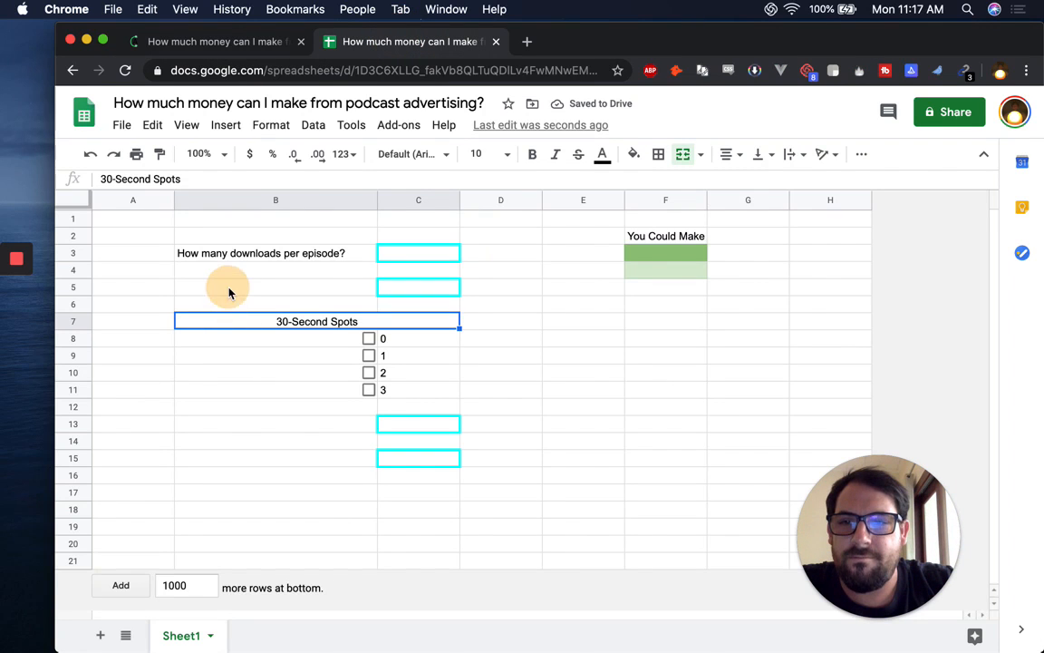
pyautogui.press('super+v')
# Copy the "CPM Rate" label from the calculator page into cell B13 of the spreadsheet
pyautogui.click(235, 47)
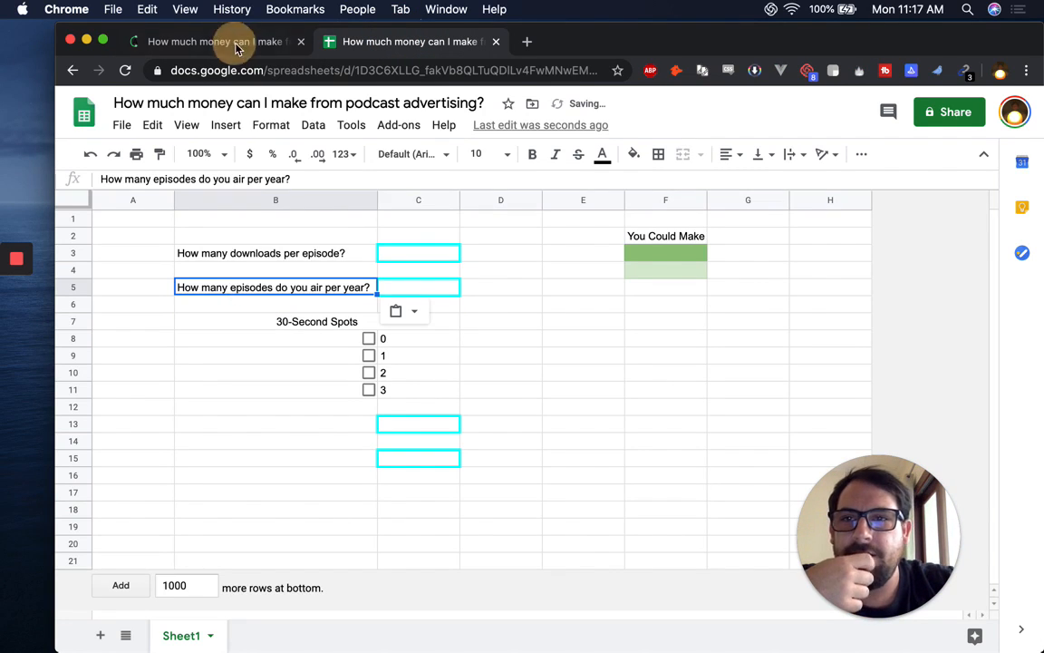
pyautogui.moveTo(145, 494); pyautogui.dragTo(82, 497)
pyautogui.press('cmd+c')
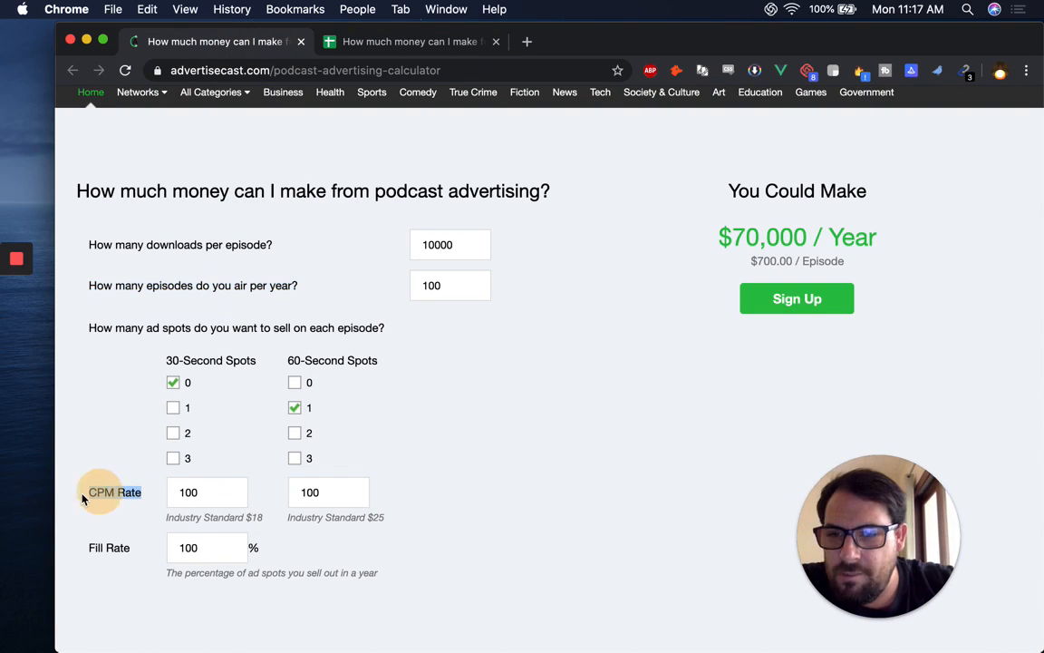
pyautogui.click(435, 31)
pyautogui.click(431, 38)
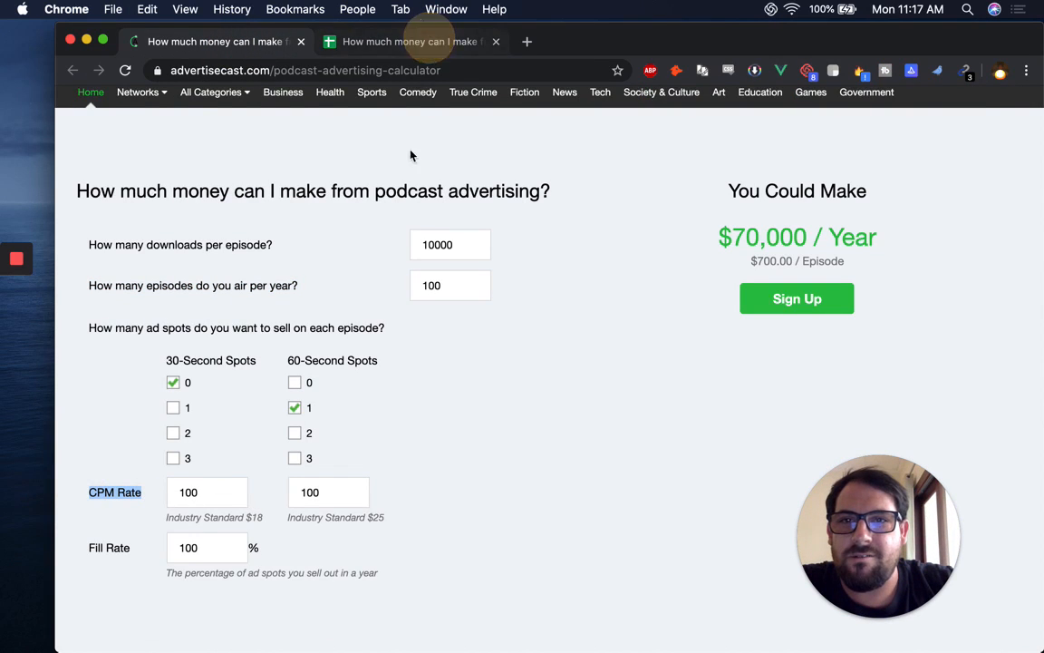
pyautogui.click(288, 431)
pyautogui.press('cmd+v')
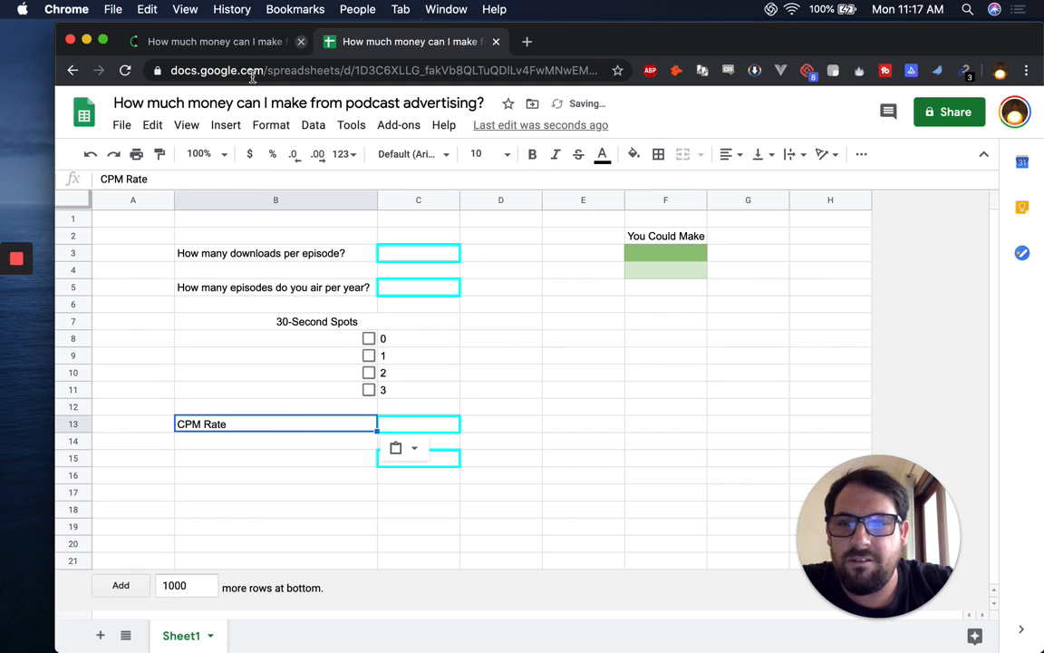
# Copy the "Fill Rate" label from the calculator page into cell B15 of the spreadsheet
pyautogui.click(231, 41)
pyautogui.moveTo(136, 548); pyautogui.dragTo(88, 550)
pyautogui.press('cmd+c')
pyautogui.click(409, 41)
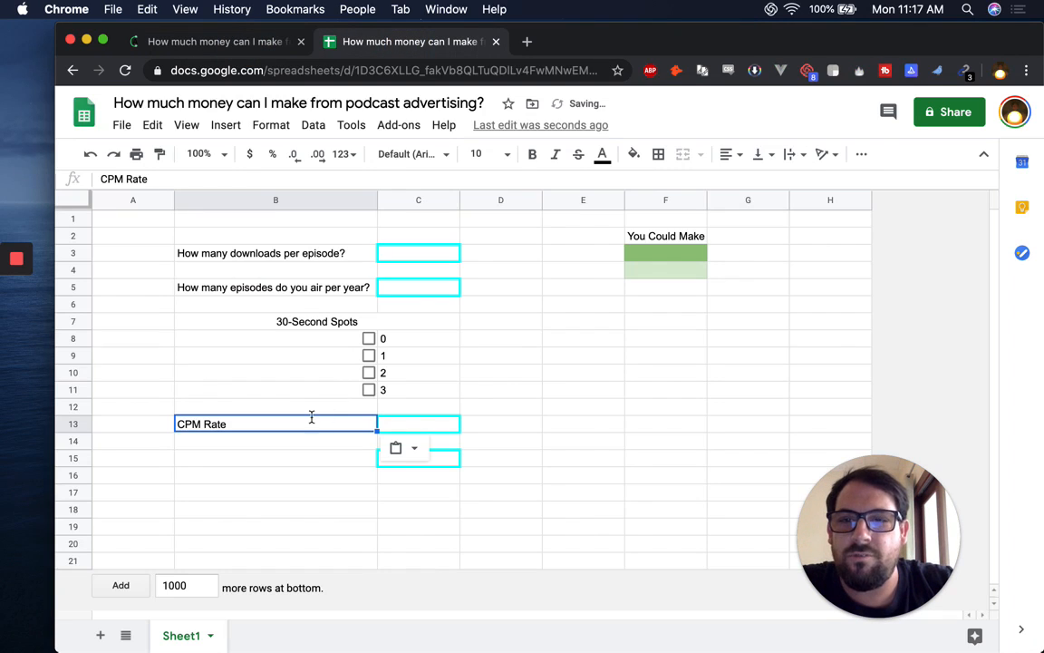
pyautogui.click(296, 460)
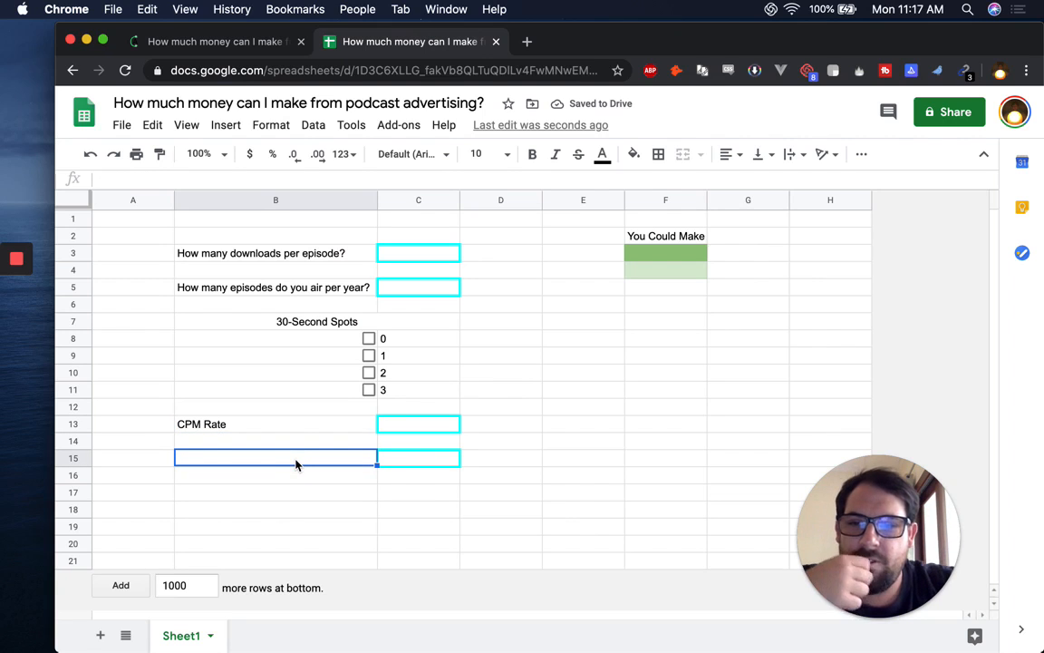
pyautogui.press('cmd+v')
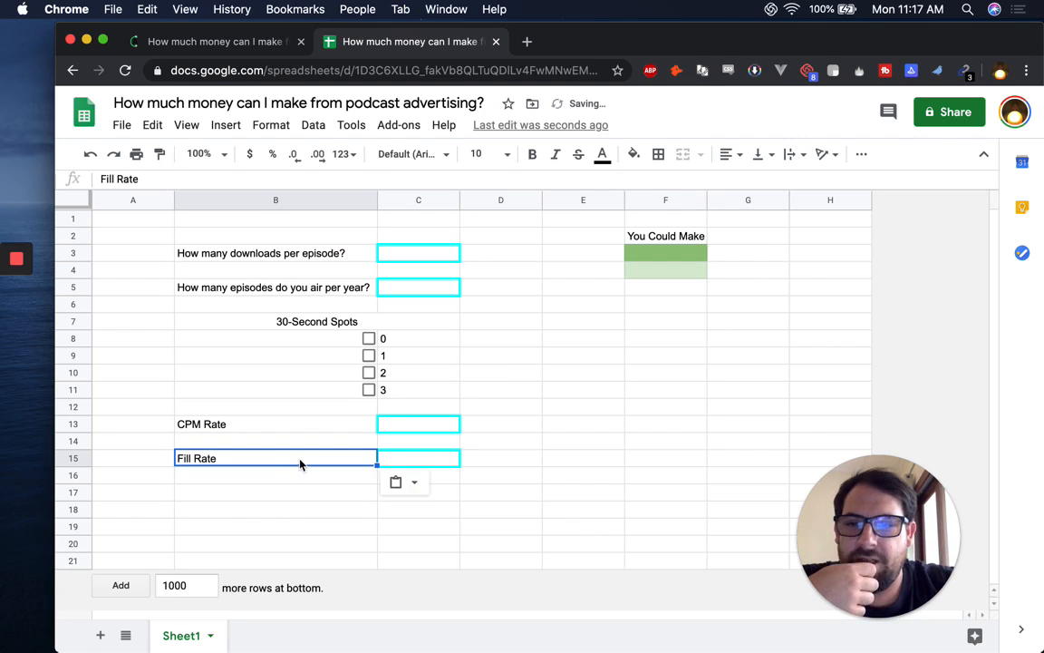
# Enter 10,30138 as the downloads per episode in cell C3
pyautogui.click(414, 258)
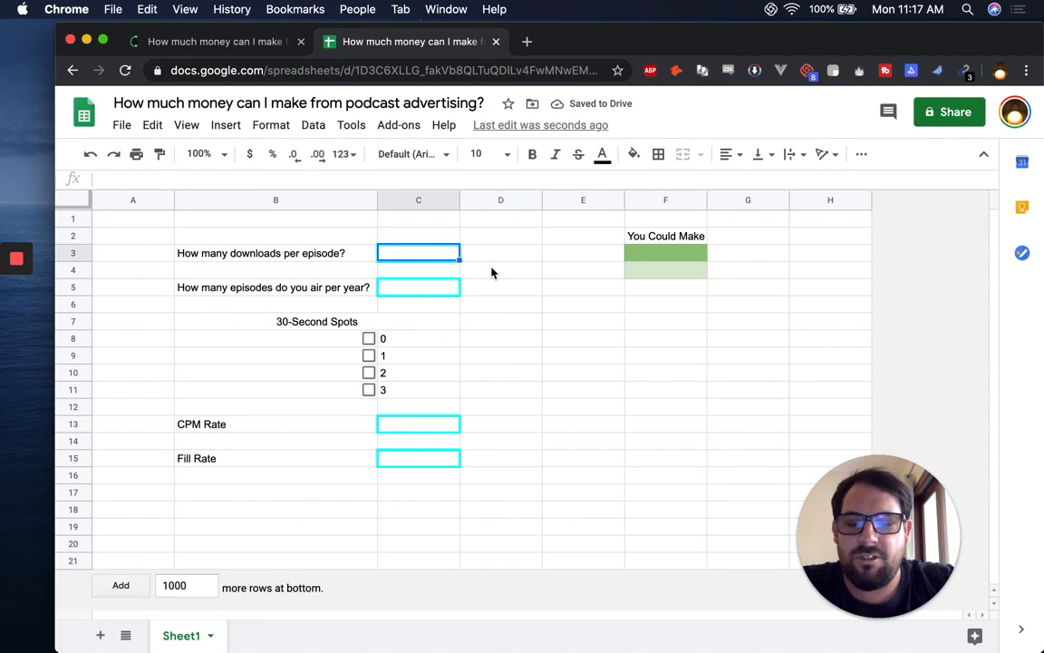
pyautogui.write('103')
pyautogui.press('BackSpace')
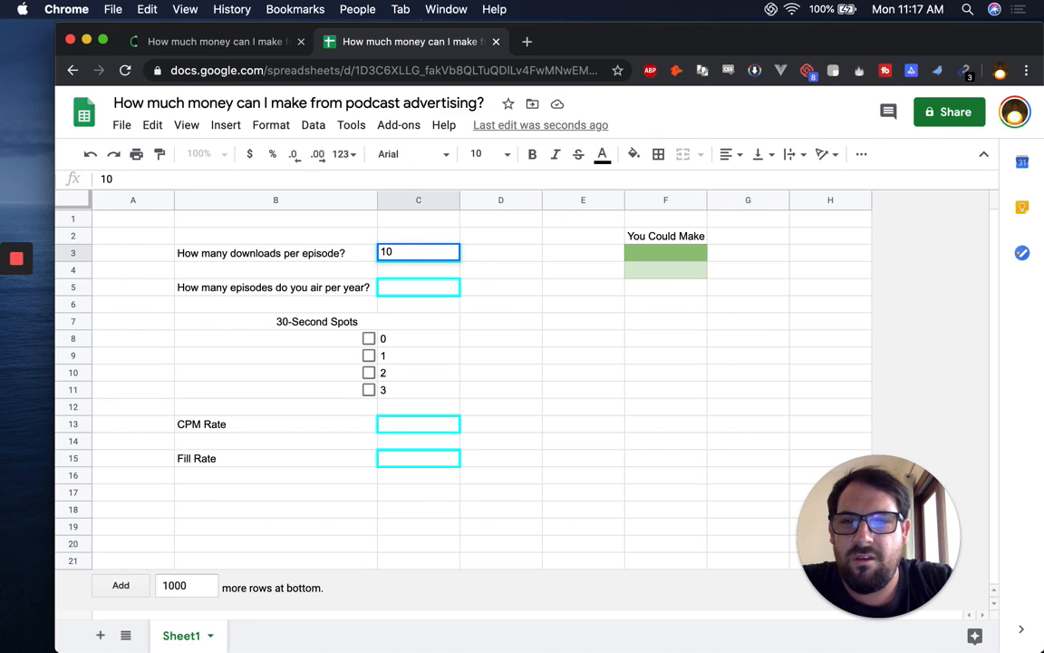
pyautogui.write(',30138')
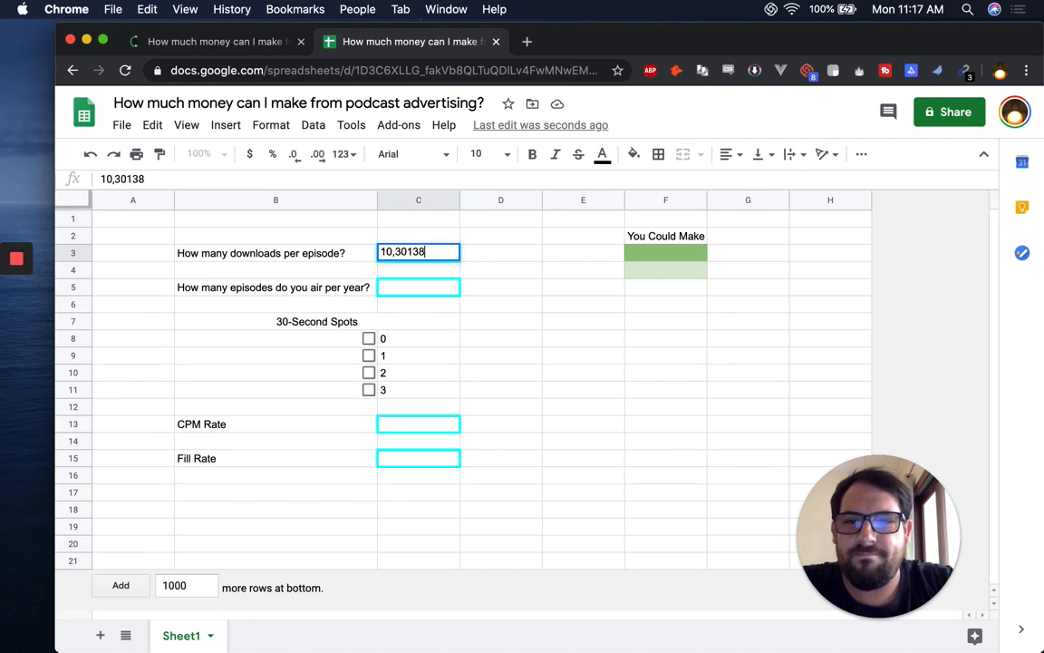
pyautogui.press('Return')
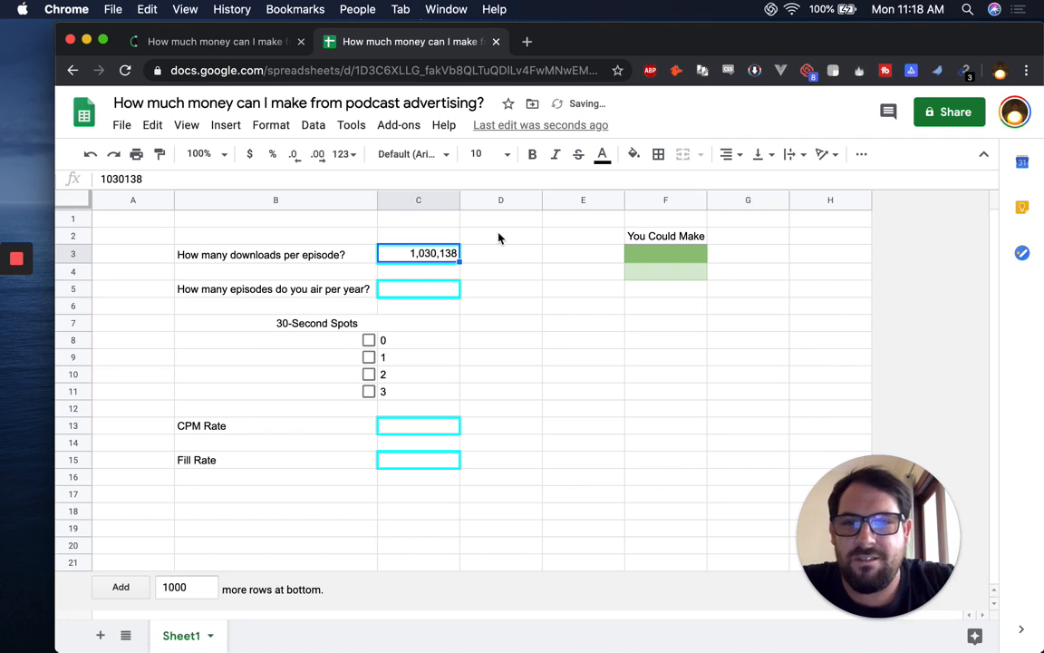
# Apply the #,##0 number format to the downloads value in cell C3
pyautogui.click(270, 125)
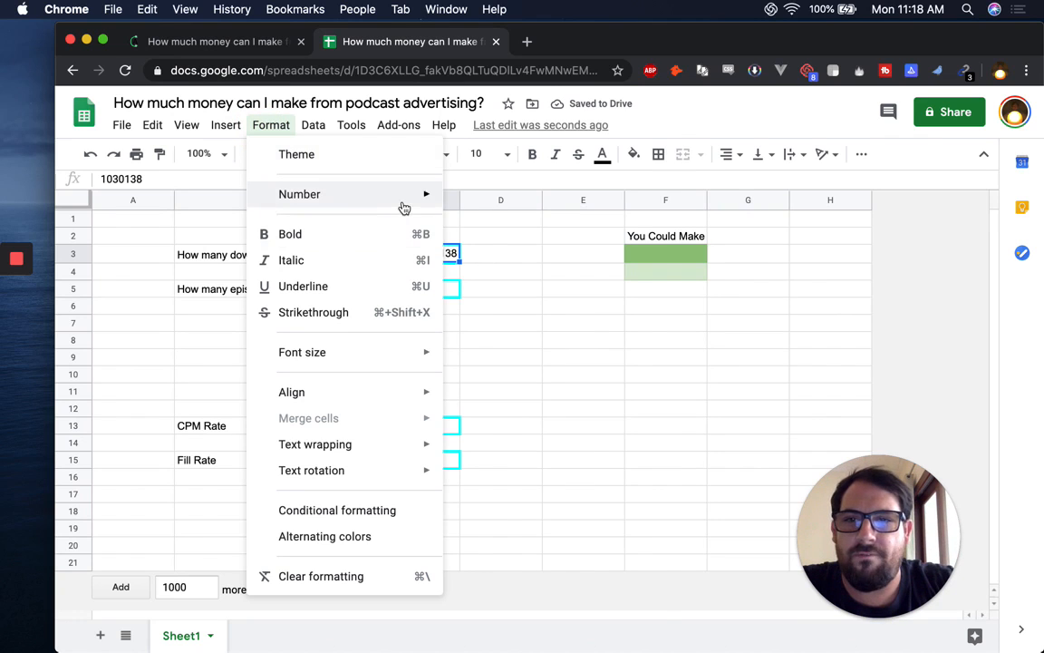
pyautogui.moveTo(428, 205)
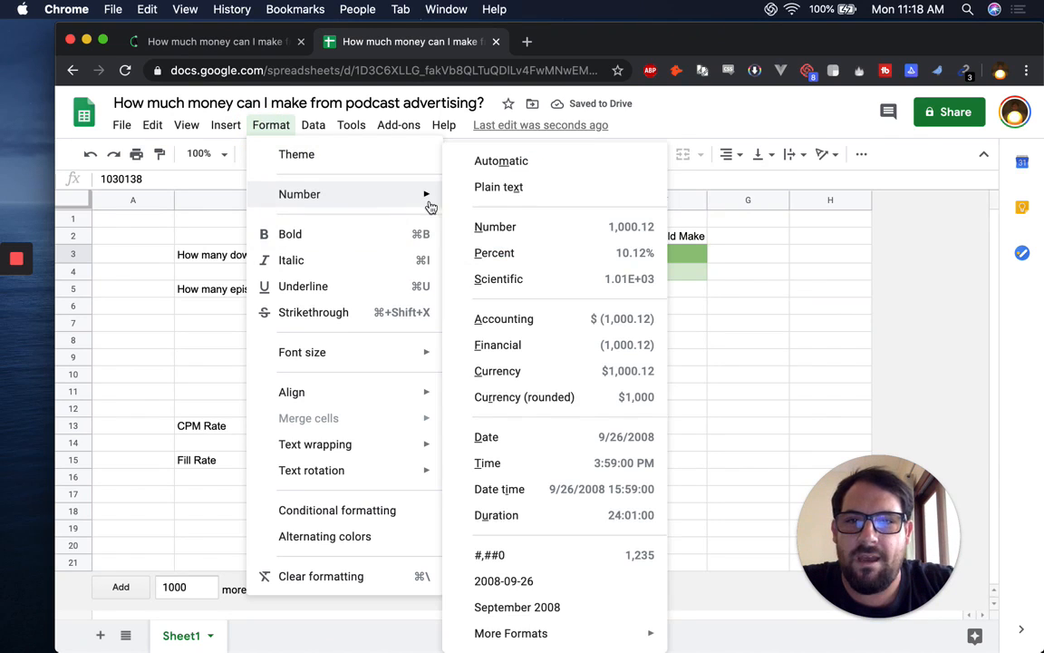
pyautogui.click(517, 554)
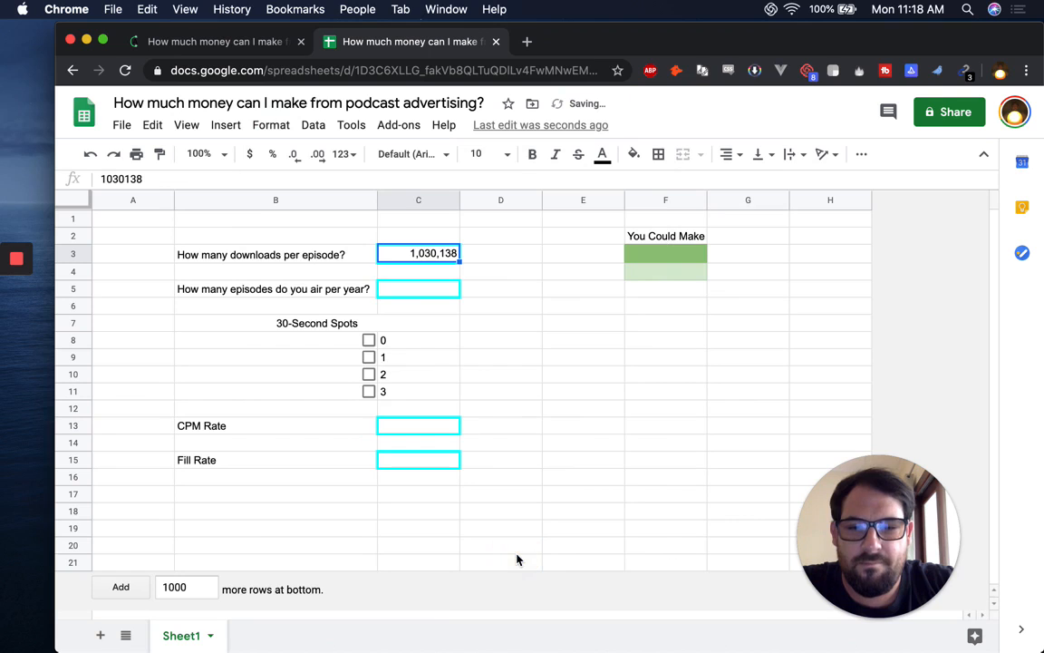
# Try 12, 365 and 100 in turn as the number of episodes per year in cell C5
pyautogui.click(429, 290)
pyautogui.write('12')
pyautogui.press('Return')
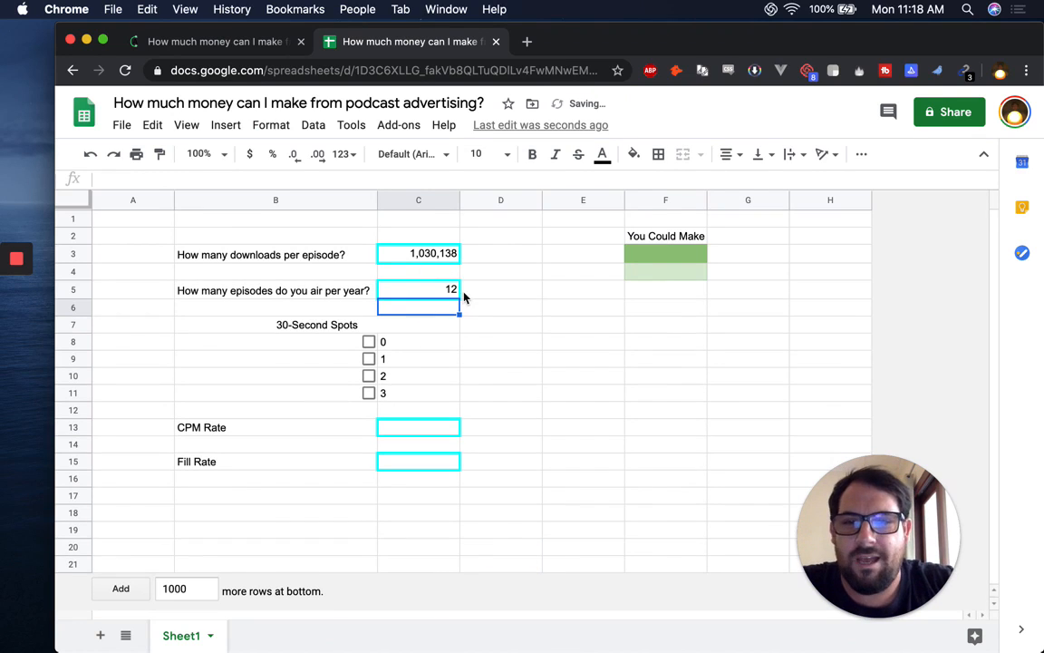
pyautogui.click(443, 291)
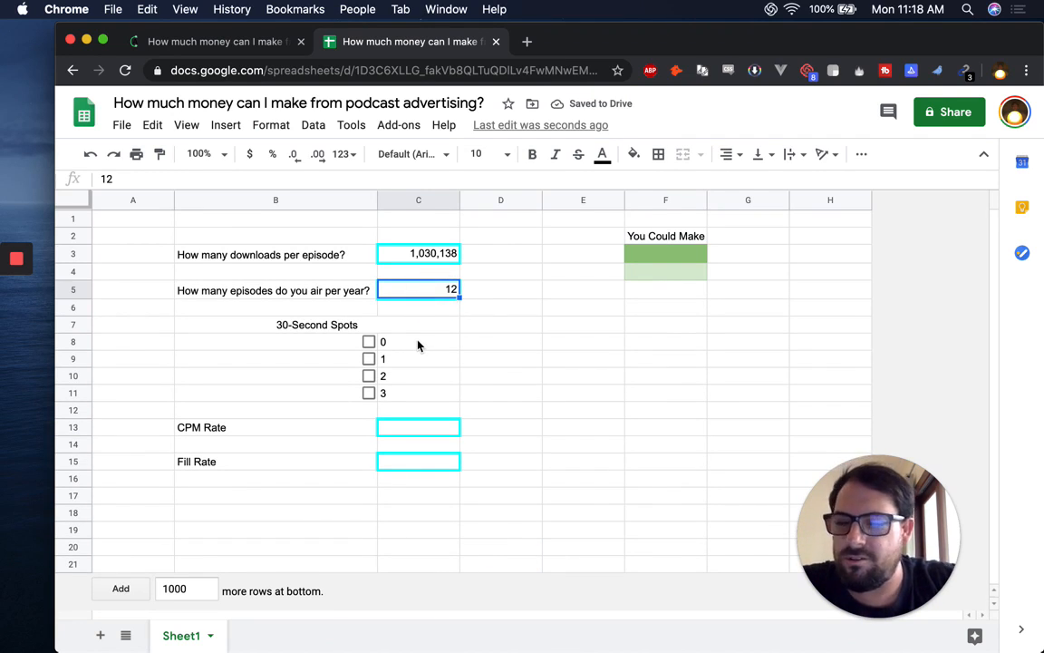
pyautogui.write('365')
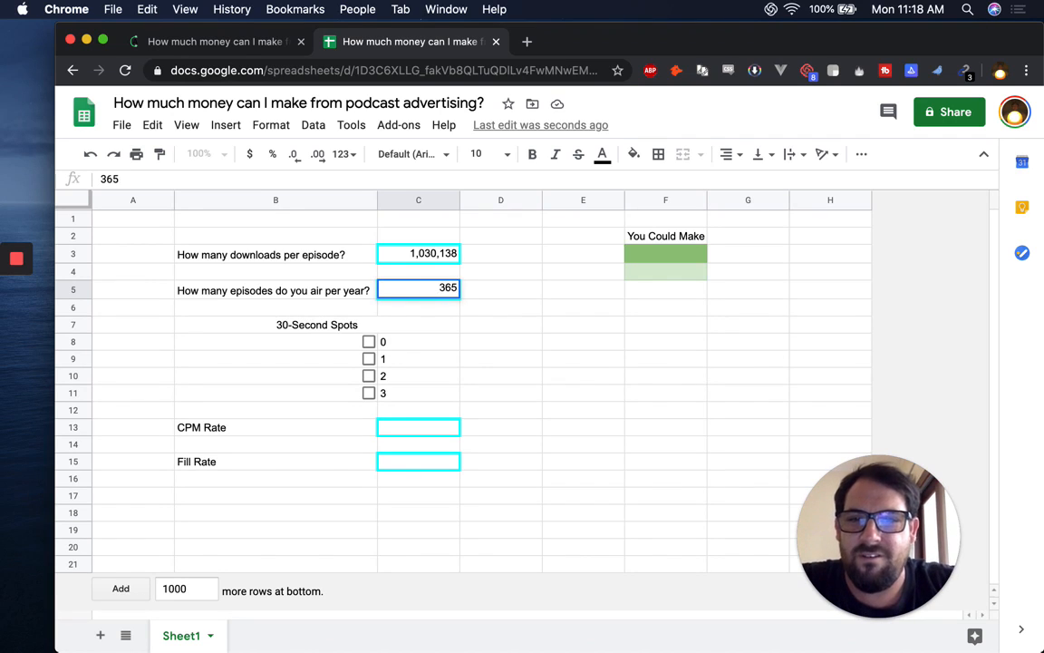
pyautogui.press('Return')
pyautogui.press('Up')
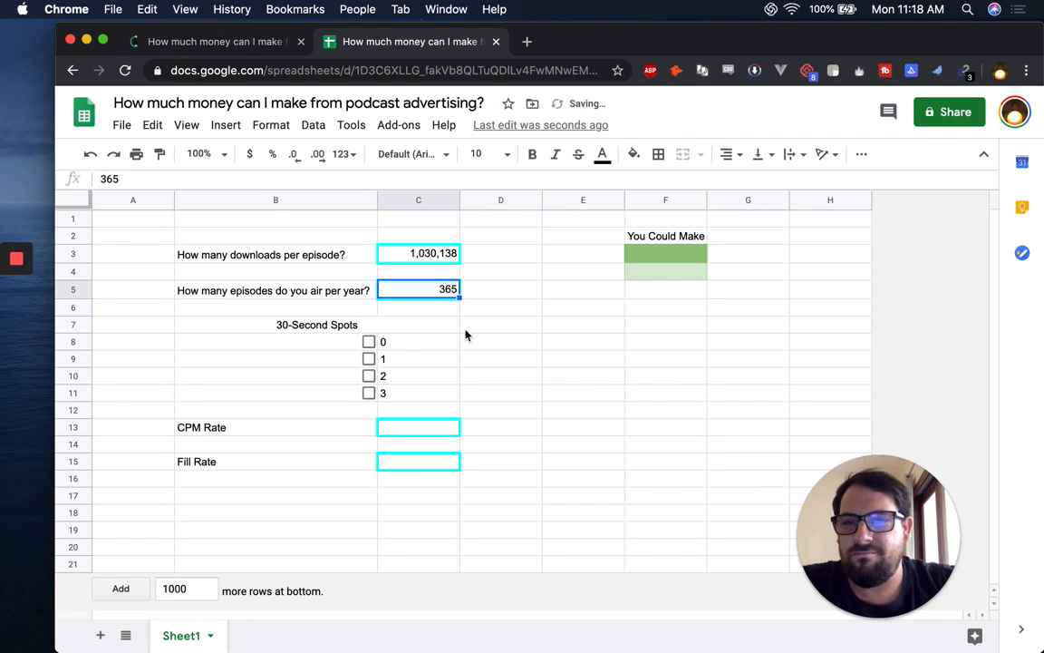
pyautogui.write('100')
pyautogui.press('Return')
# Set the downloads per episode in C3 to 1000 and the episodes per year in C5 to 10
pyautogui.press('Up')
pyautogui.press('Up')
pyautogui.press('Up')
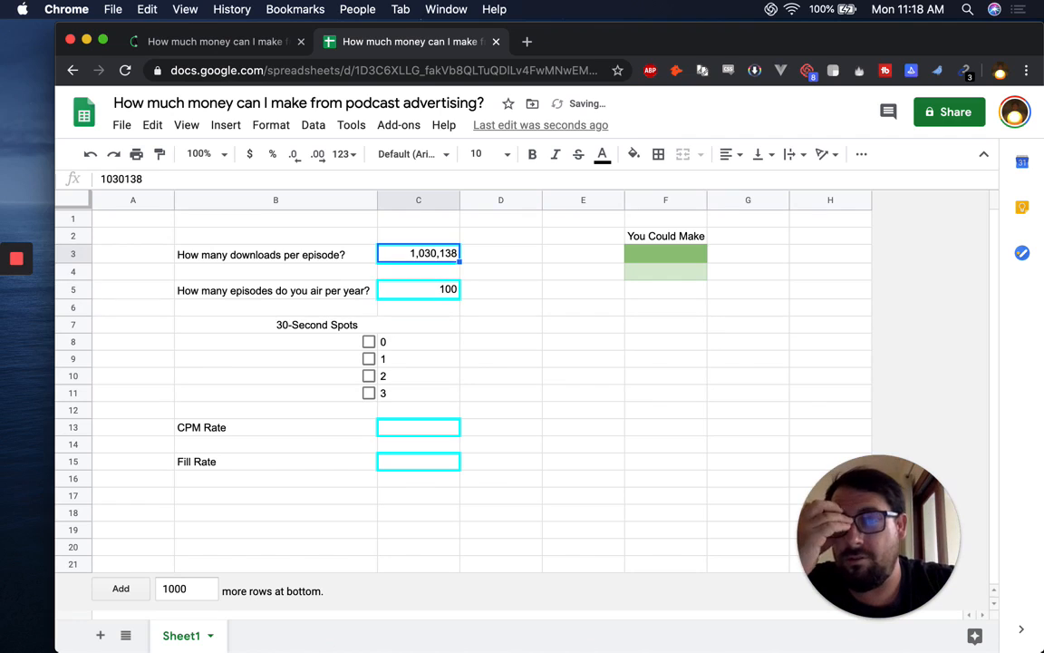
pyautogui.write('1000')
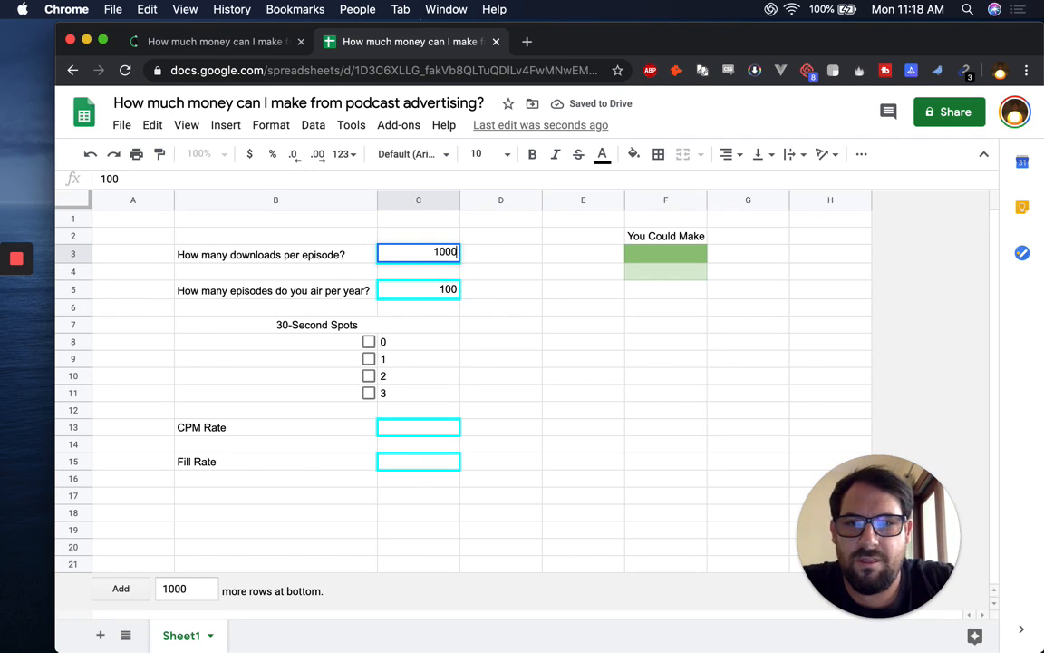
pyautogui.press('Return')
pyautogui.press('Down')
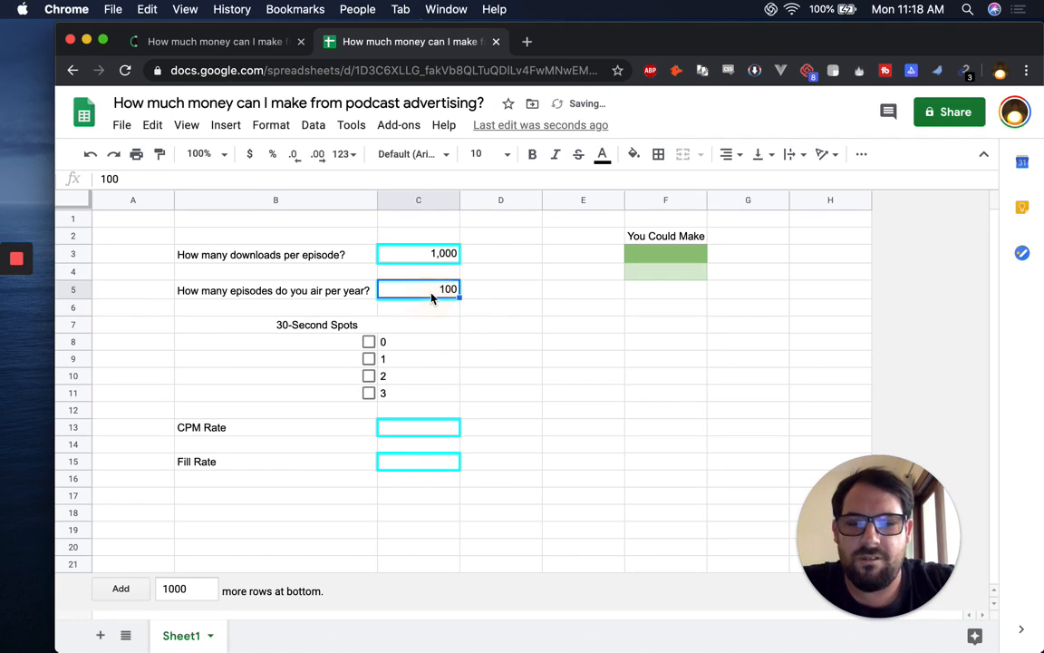
pyautogui.write('10')
pyautogui.press('Return')
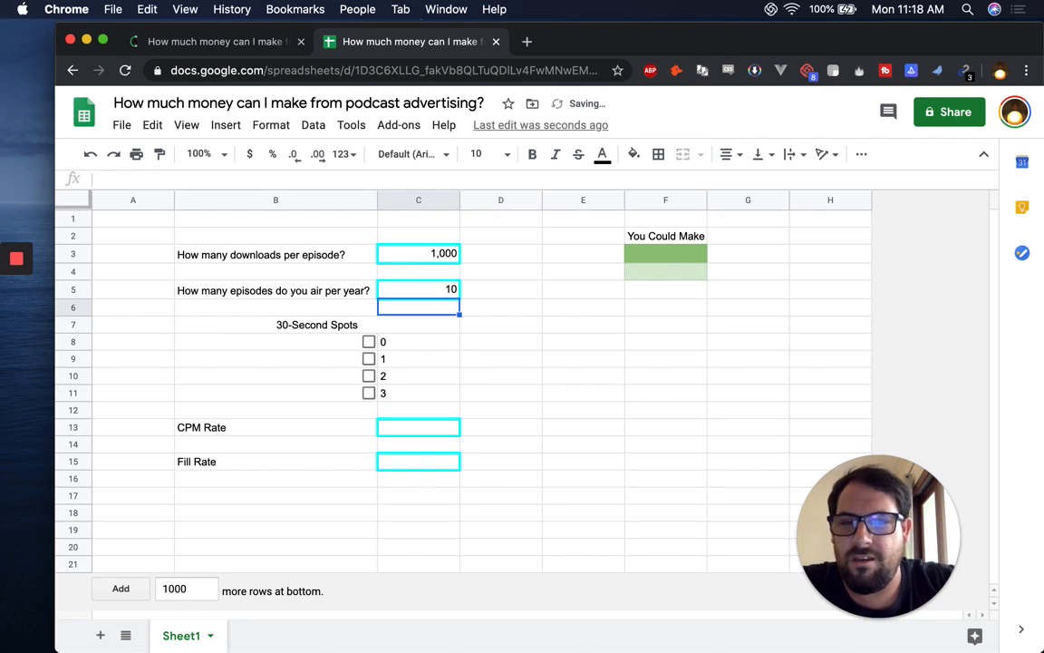
# Toggle the 30-second spot checkboxes for 0 and 1 on and off as a test, finishing with both checked
pyautogui.click(368, 341)
pyautogui.click(368, 341)
pyautogui.click(368, 342)
pyautogui.click(368, 359)
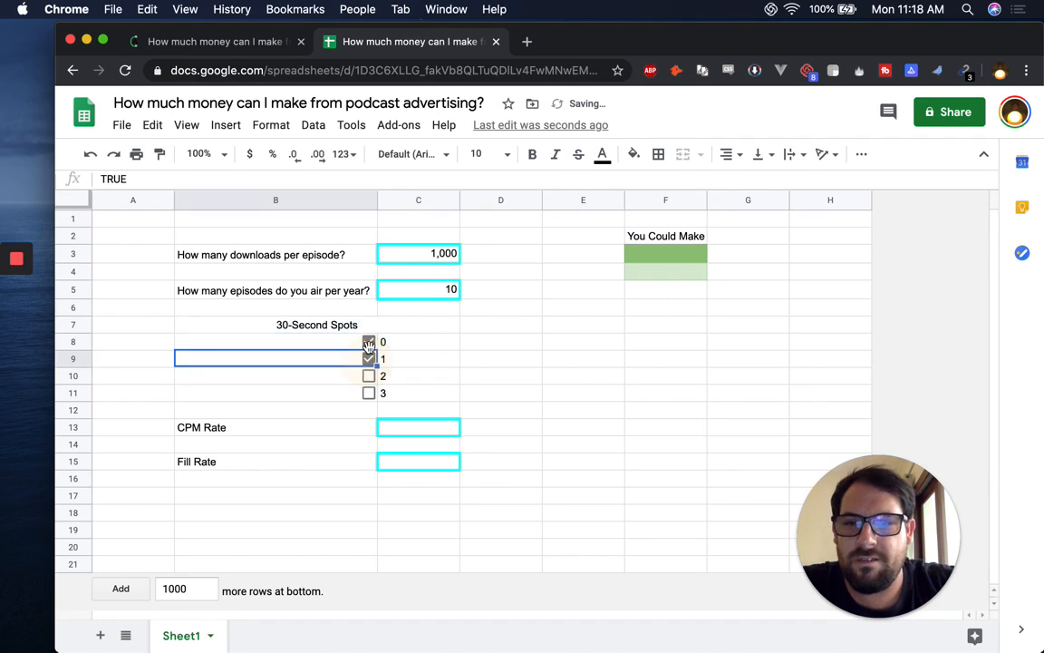
pyautogui.click(368, 342)
pyautogui.click(368, 359)
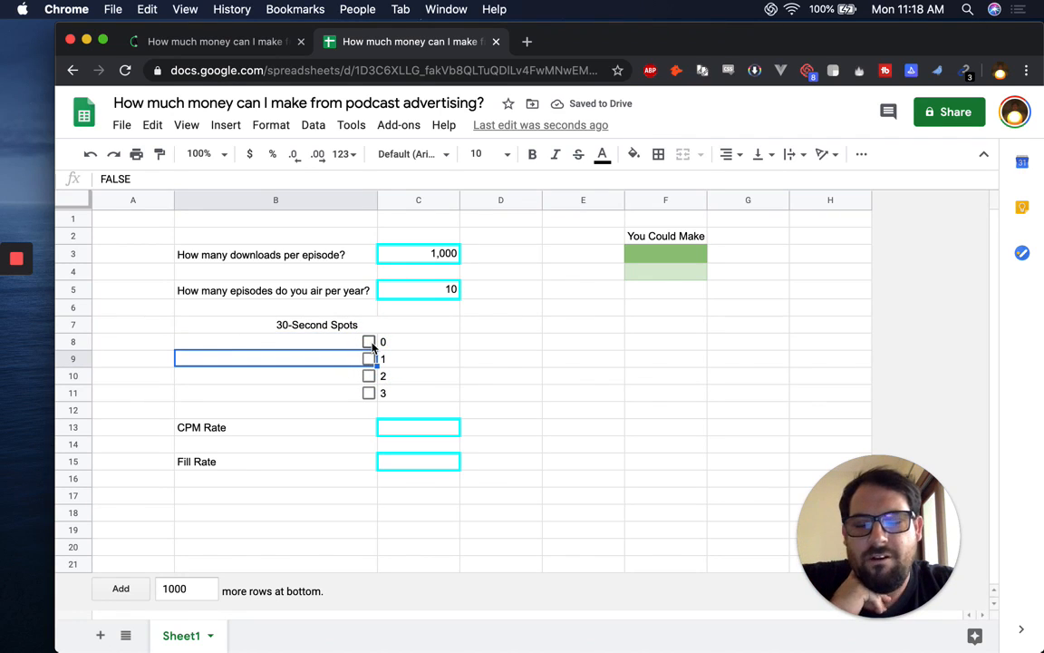
pyautogui.click(368, 342)
pyautogui.click(368, 359)
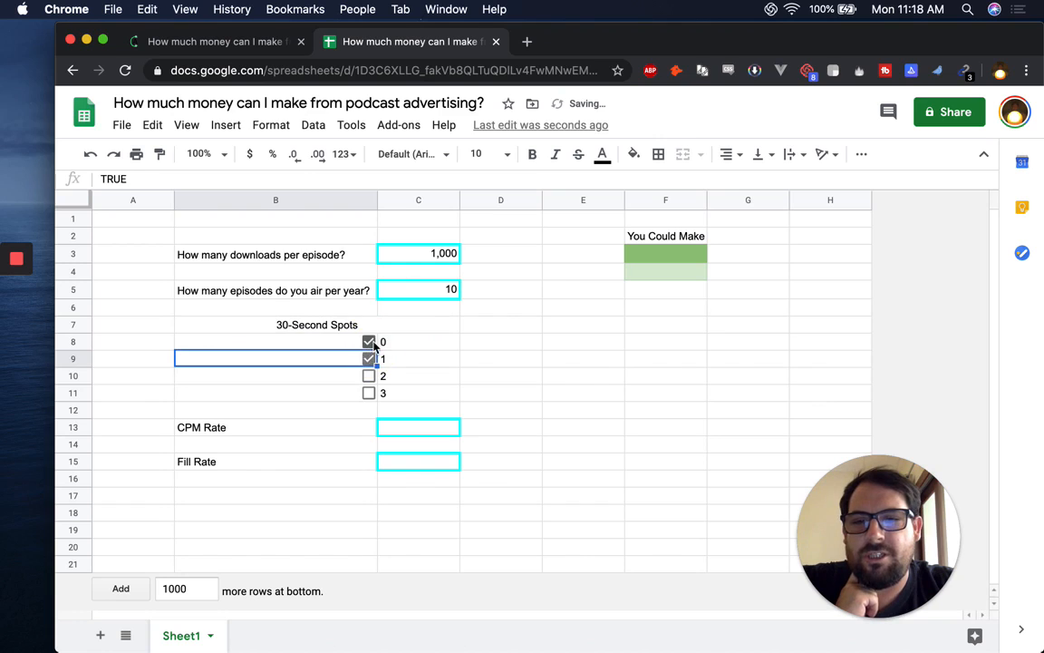
# Uncheck the 30-second spot checkboxes for 0 and 1
pyautogui.click(368, 342)
pyautogui.click(368, 359)
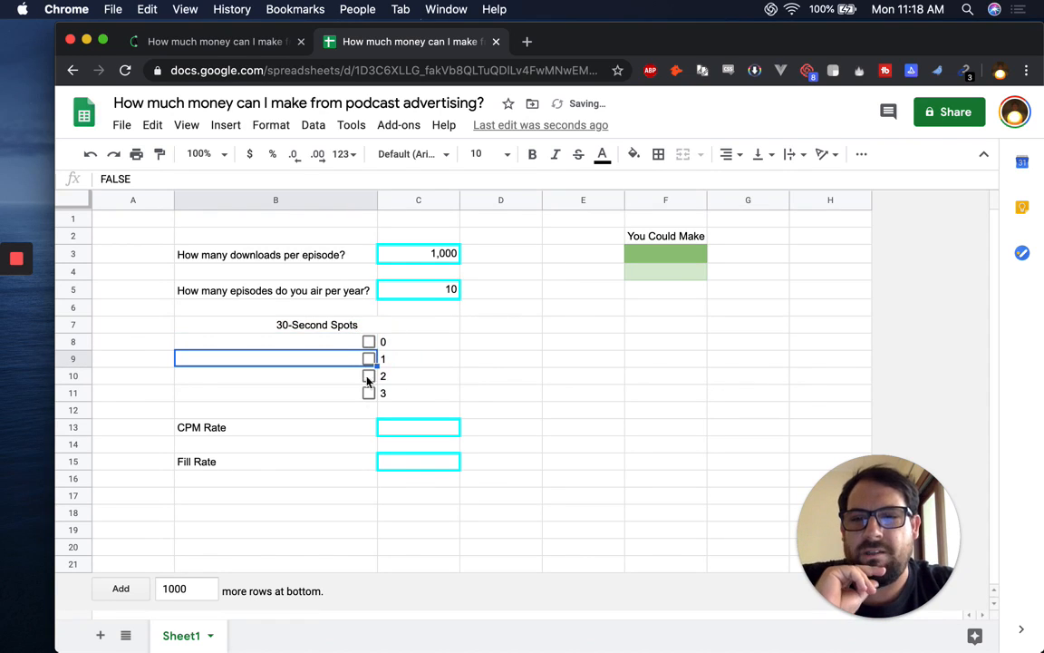
pyautogui.click(434, 343)
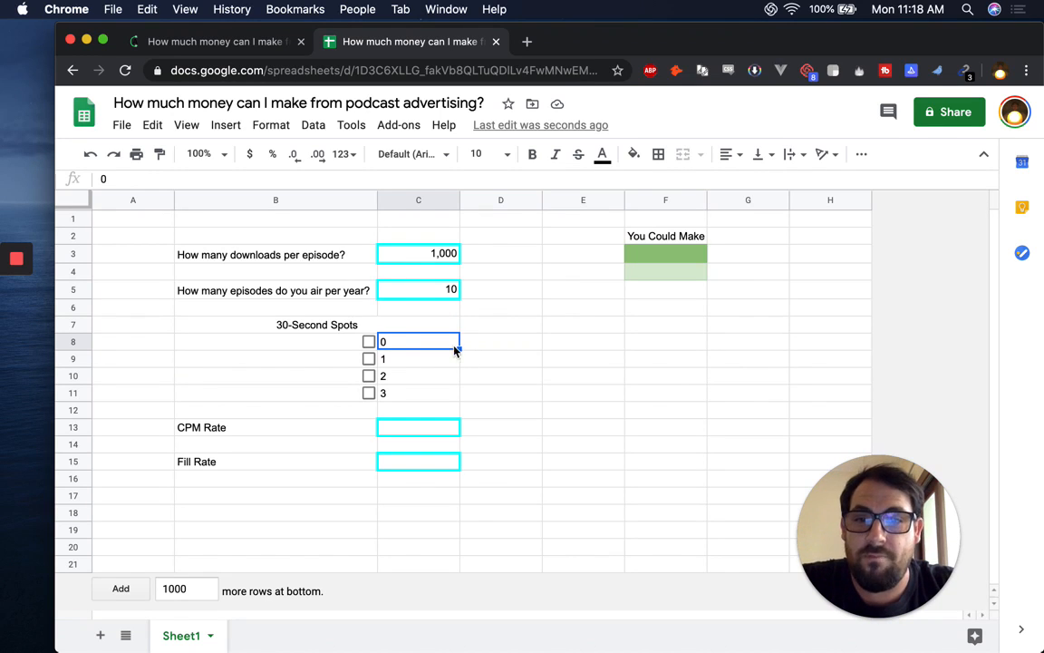
# Switch to the web calculator and select 1, 2 and 3 thirty-second spots in turn to examine how the choices behave
pyautogui.click(210, 41)
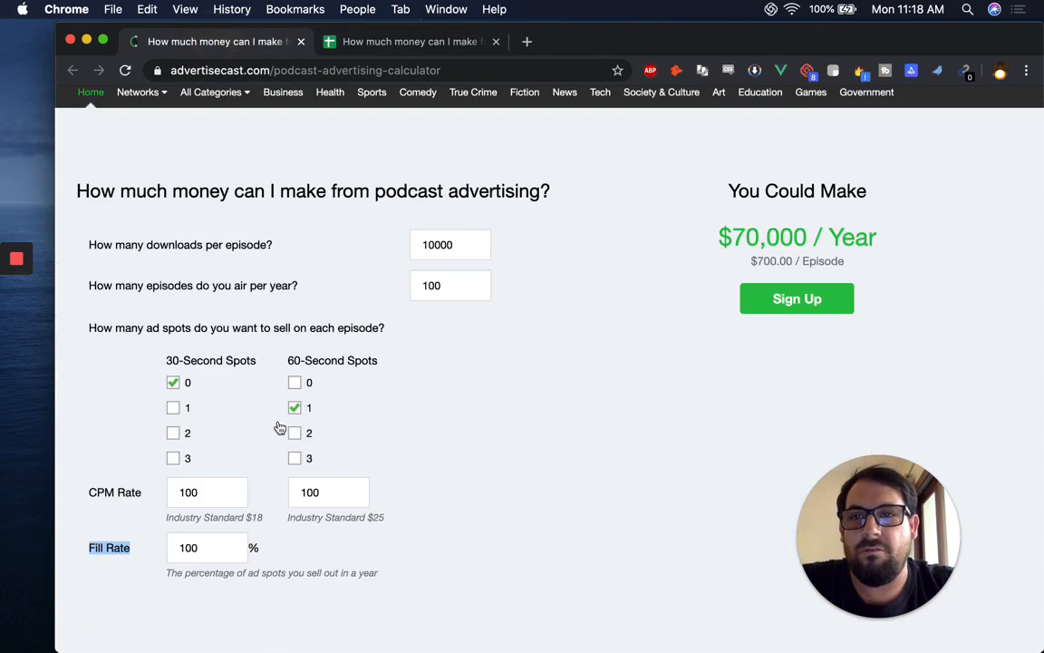
pyautogui.click(173, 408)
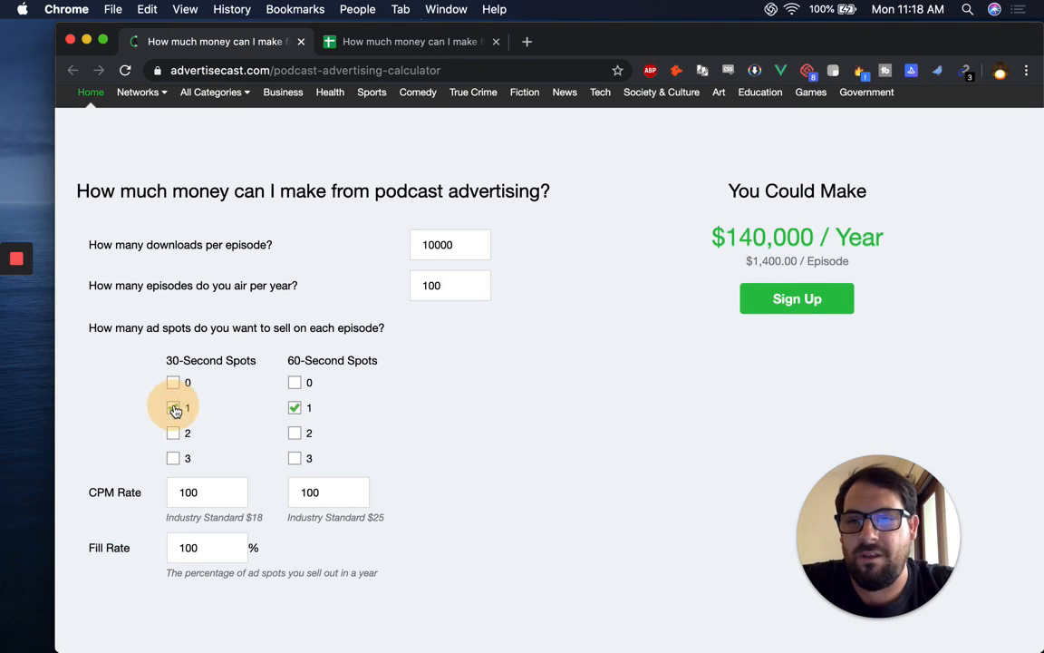
pyautogui.click(174, 432)
pyautogui.click(174, 457)
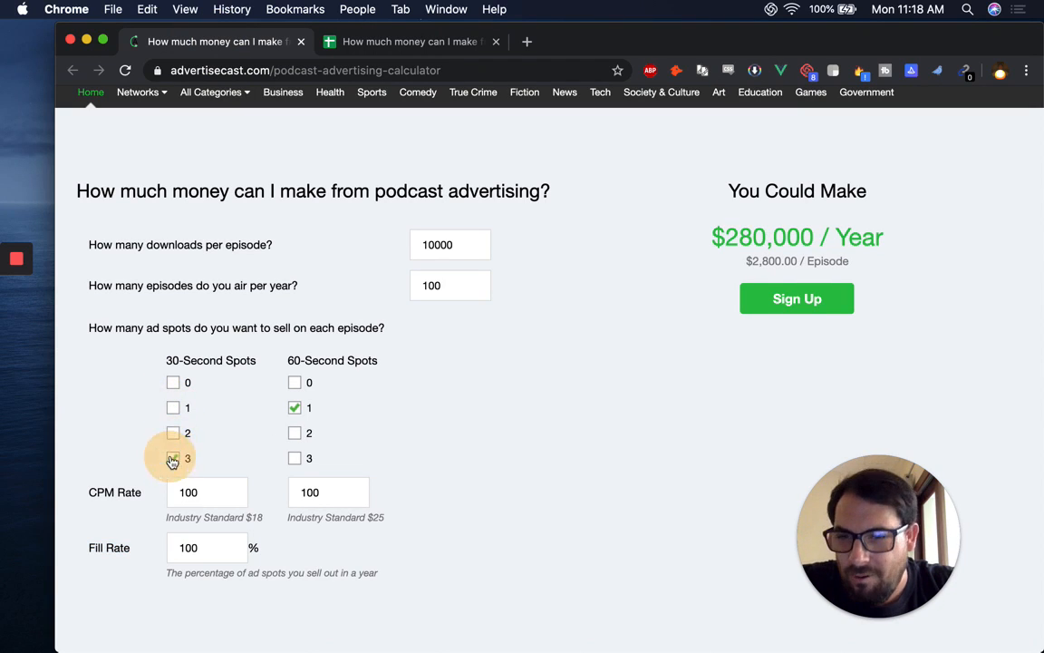
# Back in the spreadsheet, add data validation to cell C8 as an in-cell dropdown with the list of items 0,1,2,3
pyautogui.click(344, 41)
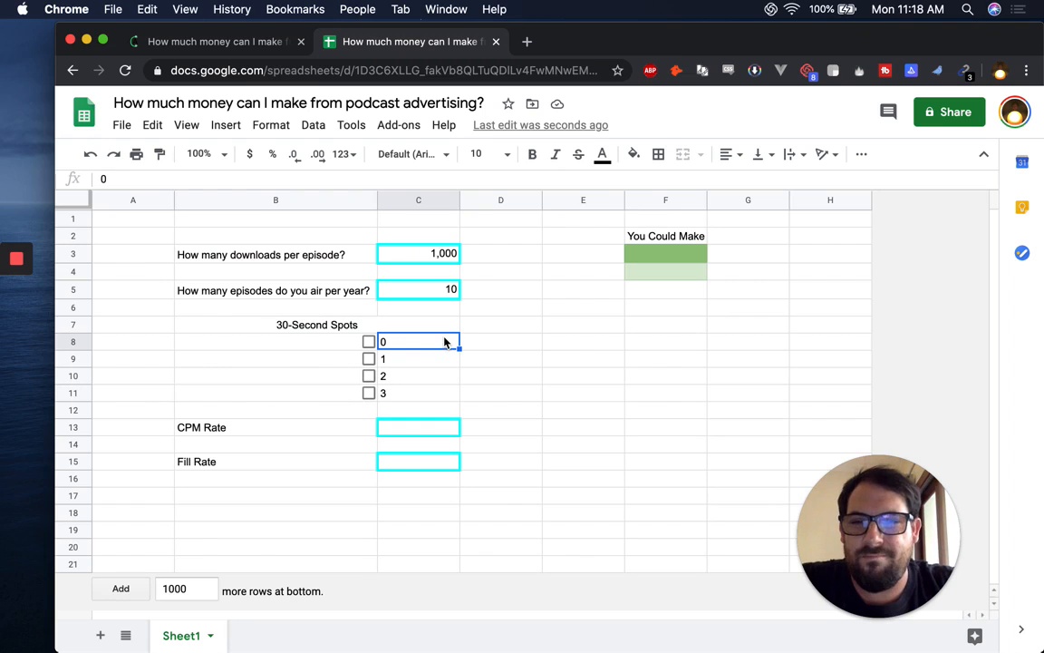
pyautogui.rightClick(447, 342)
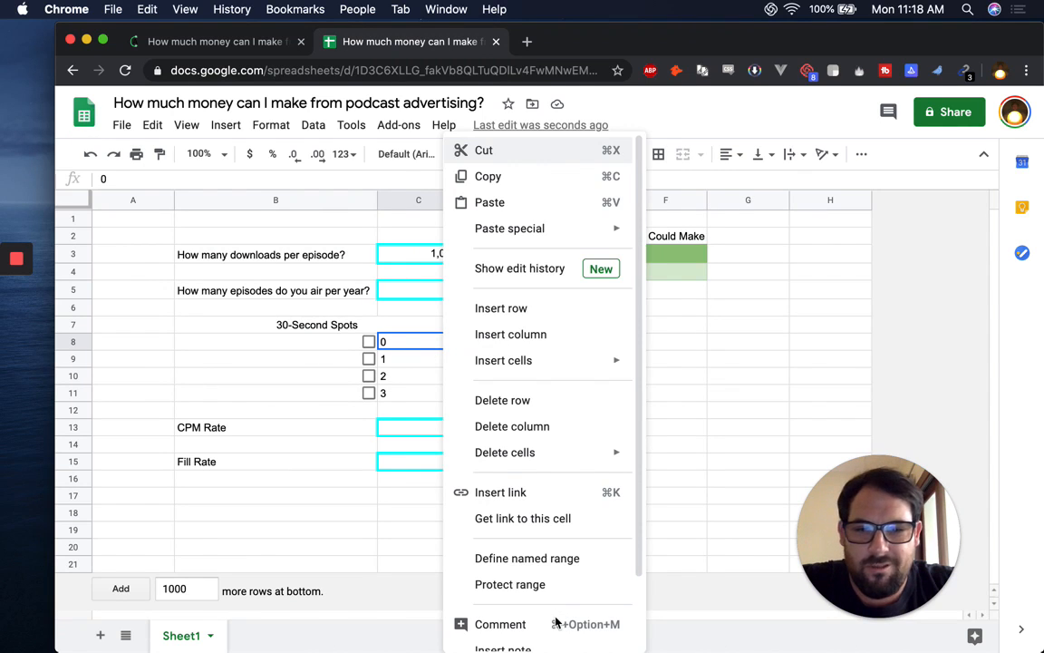
pyautogui.scroll(-2, 559, 580)
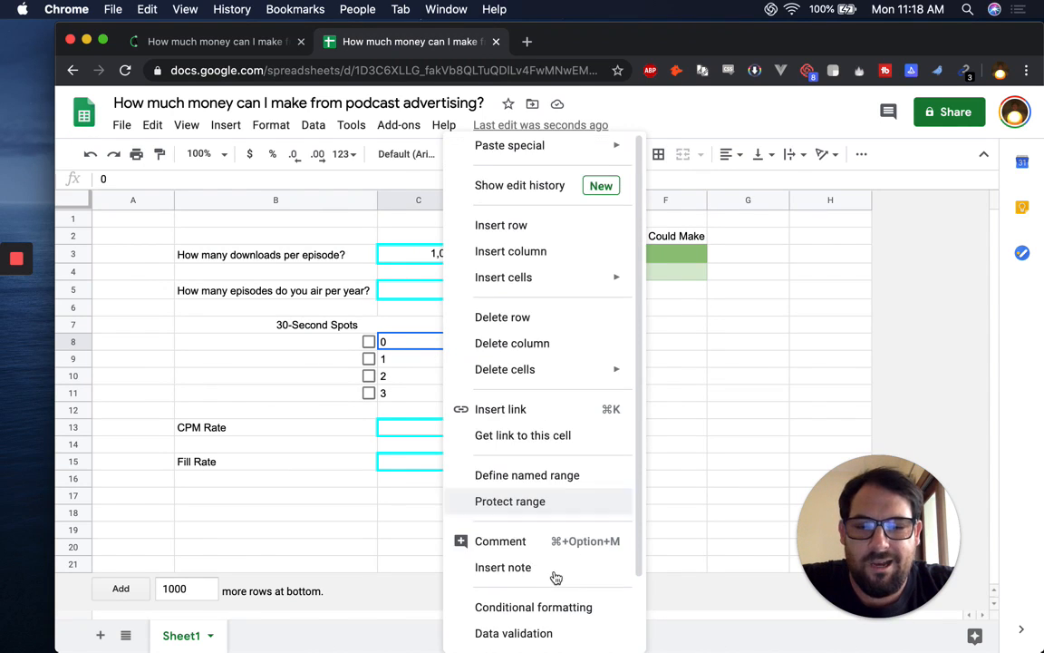
pyautogui.click(522, 632)
pyautogui.click(510, 334)
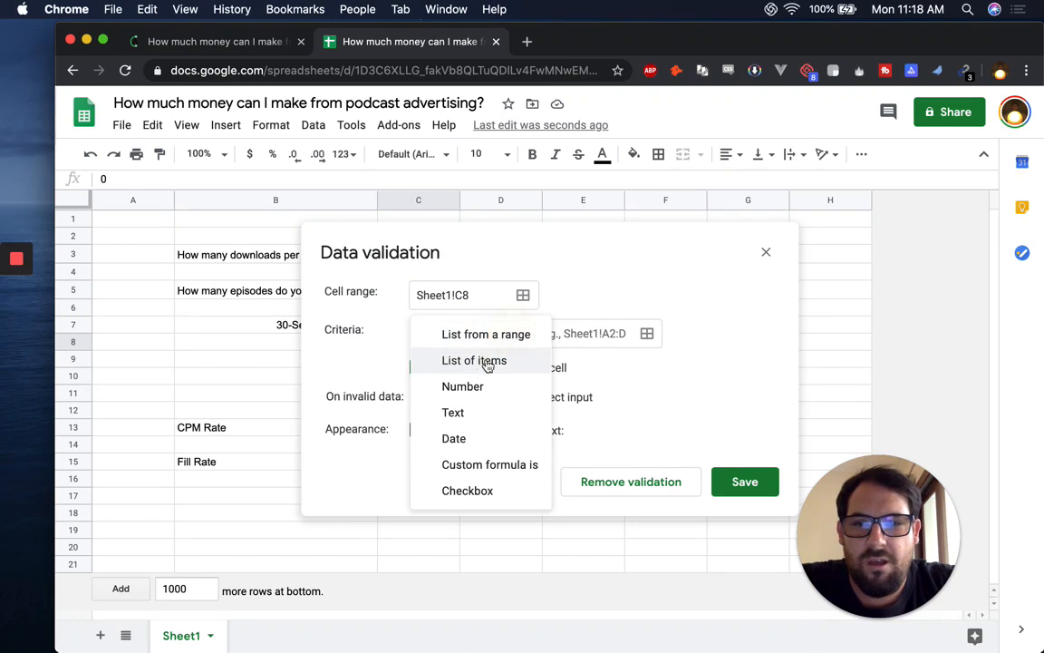
pyautogui.click(490, 362)
pyautogui.click(594, 338)
pyautogui.write('0,1,2,3')
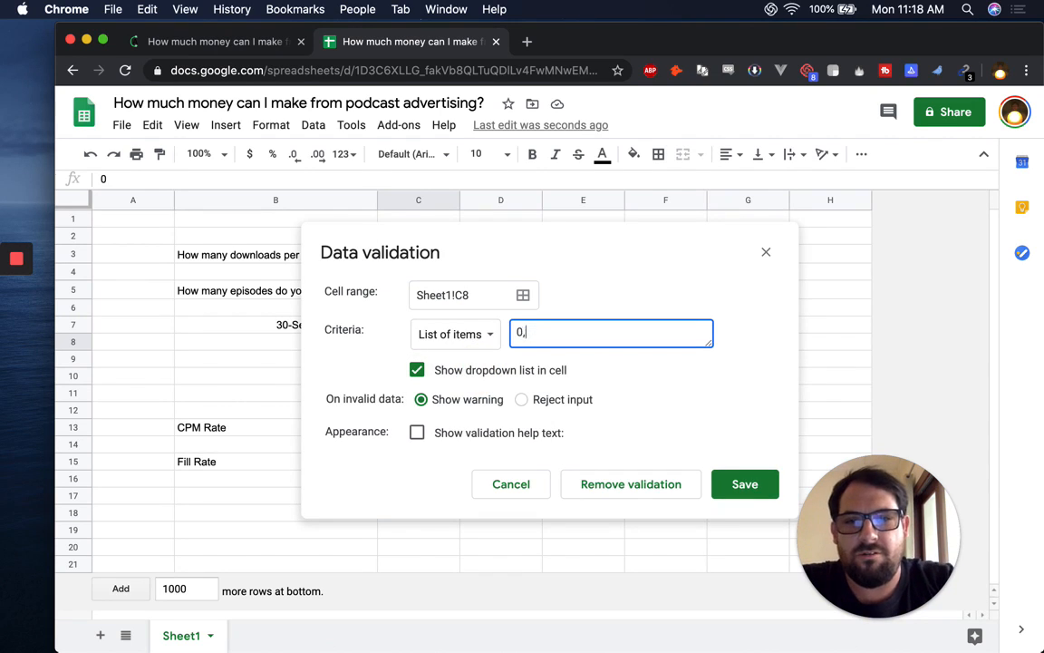
pyautogui.click(723, 483)
# Delete the checkboxes in B8:B10 and unmerge the 30-Second Spots heading in row 7
pyautogui.moveTo(362, 343); pyautogui.dragTo(356, 380)
pyautogui.press('Delete')
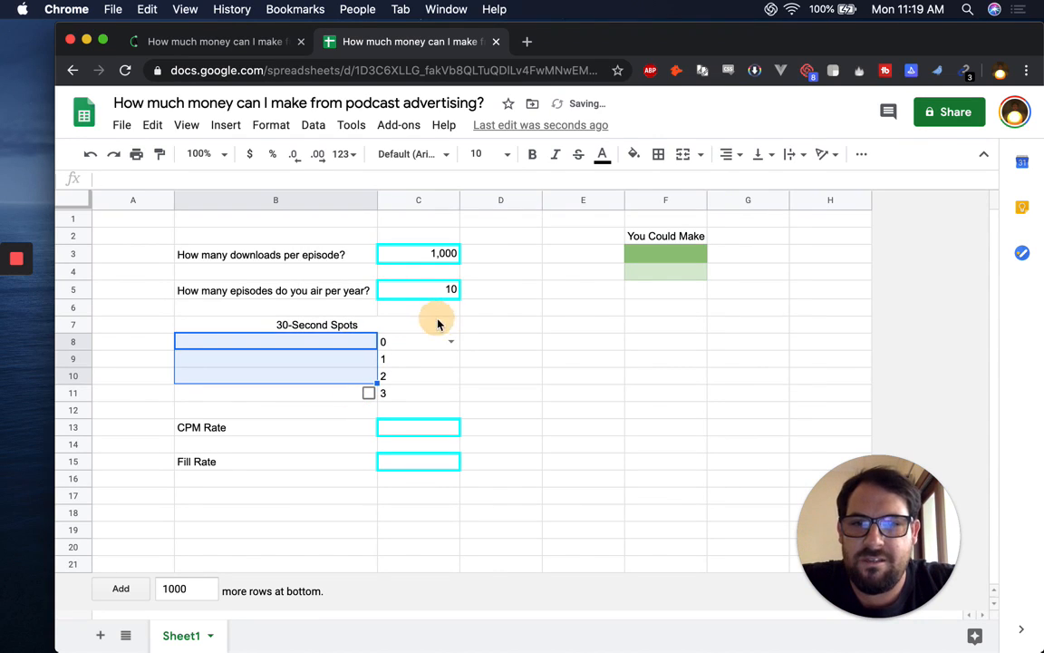
pyautogui.click(438, 324)
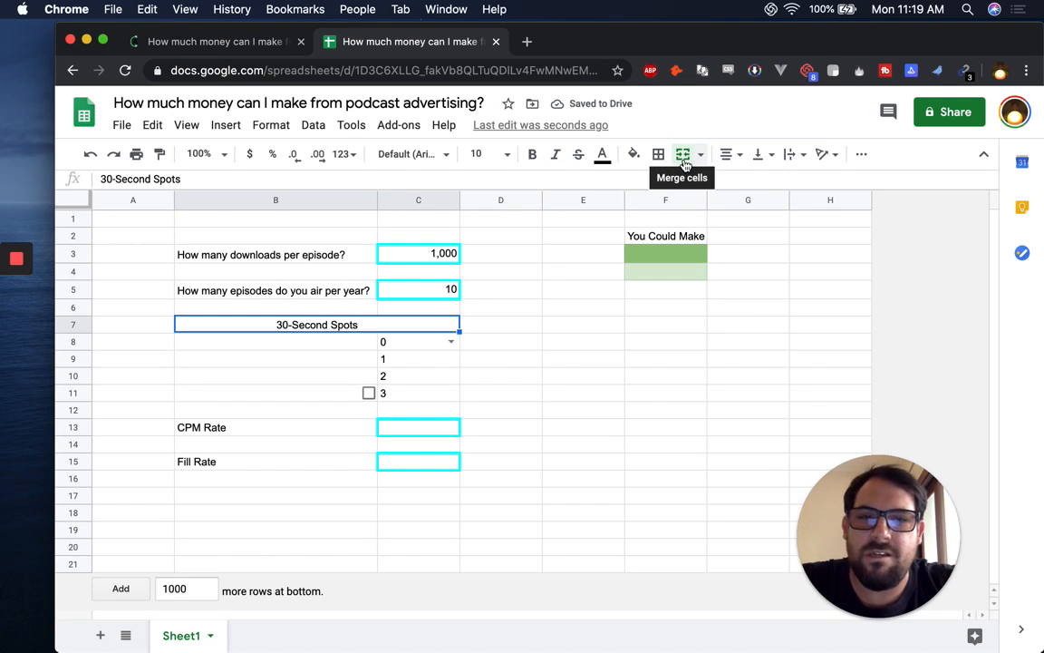
pyautogui.click(685, 156)
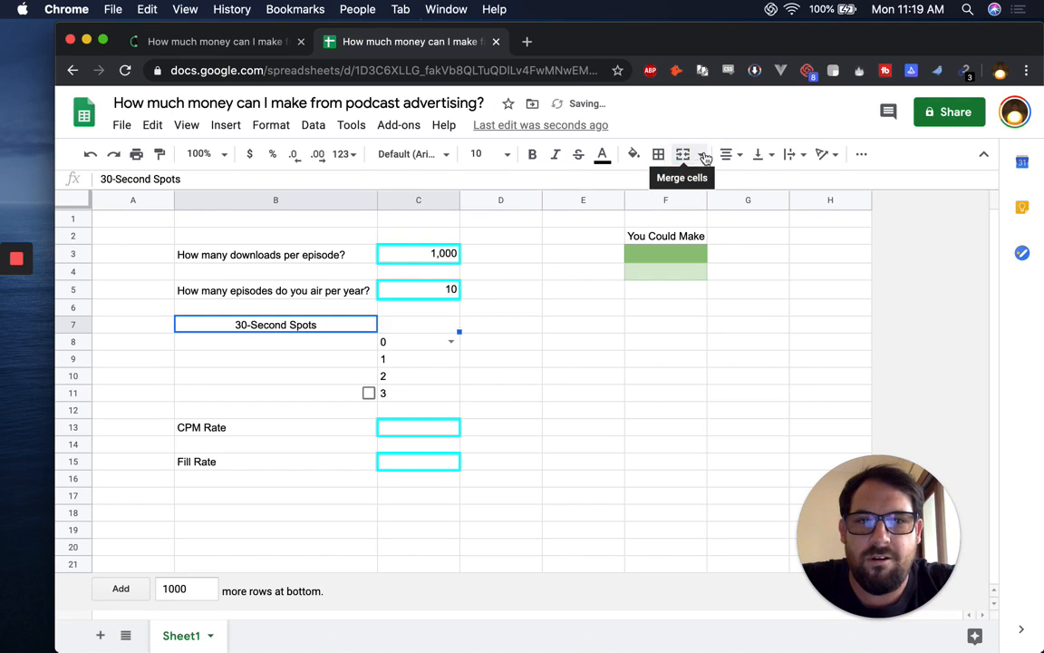
# Move the spots dropdown from cell C8 to C7, beside the 30-Second Spots label
pyautogui.click(403, 343)
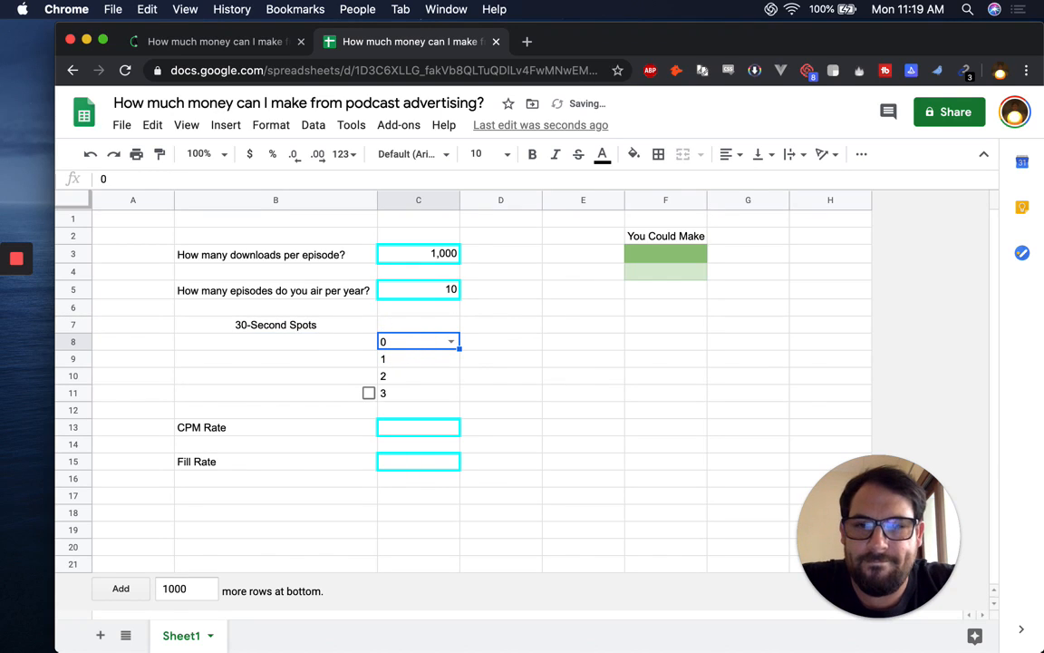
pyautogui.press('Up')
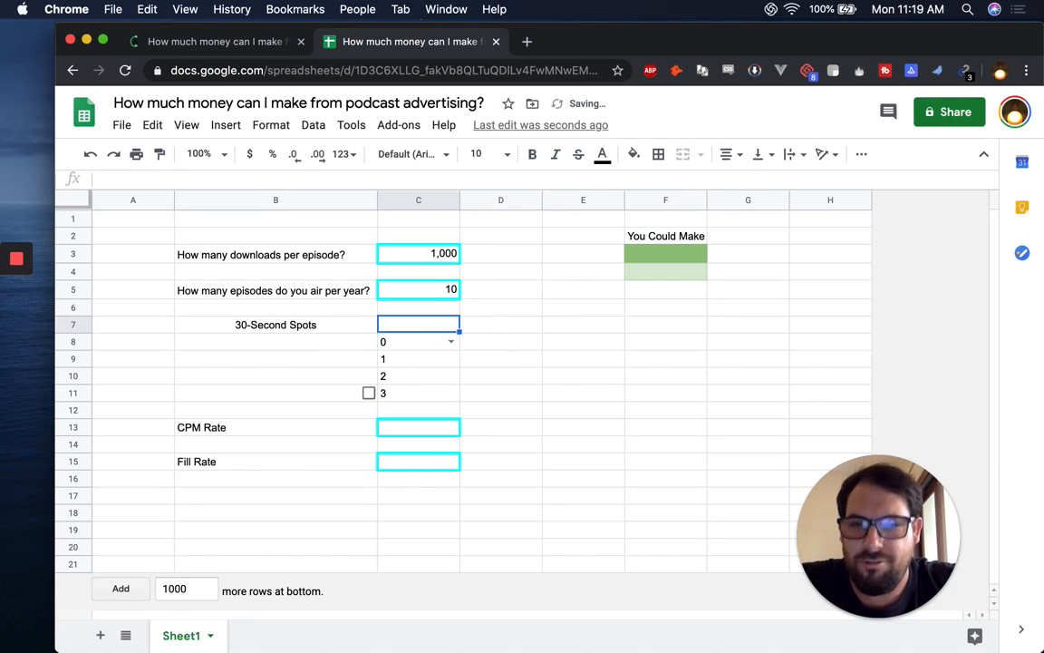
pyautogui.press('Down')
pyautogui.press('super+x')
pyautogui.press('Up')
pyautogui.press('super+v')
pyautogui.press('Down')
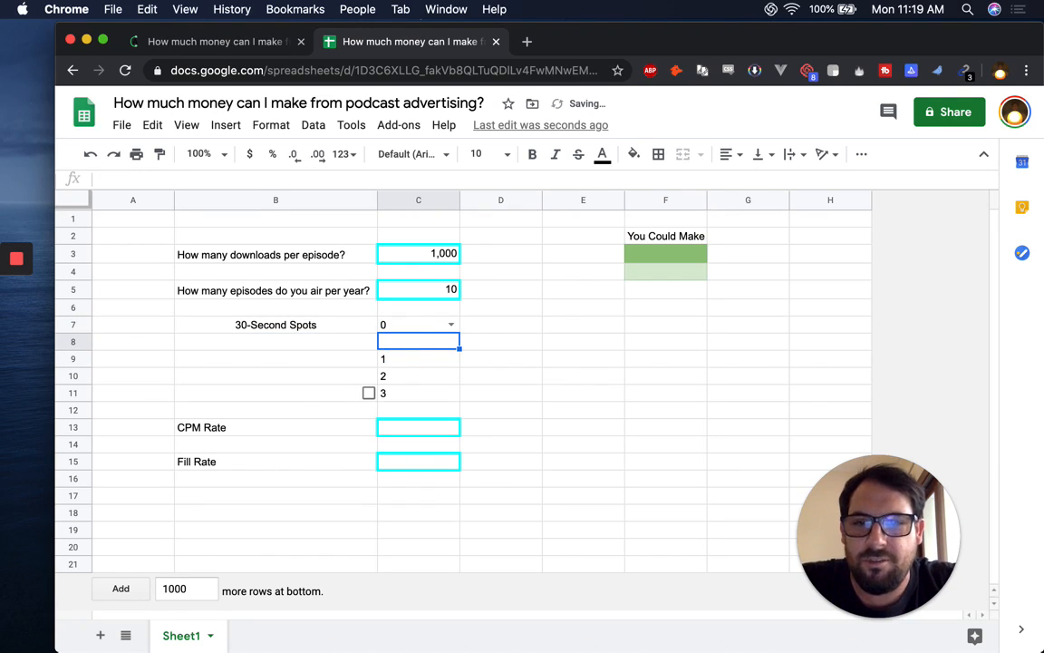
# Clear the leftover checkbox and spot numbers in B8:C11 and delete those four emptied rows
pyautogui.moveTo(343, 341); pyautogui.dragTo(396, 399)
pyautogui.press('Delete')
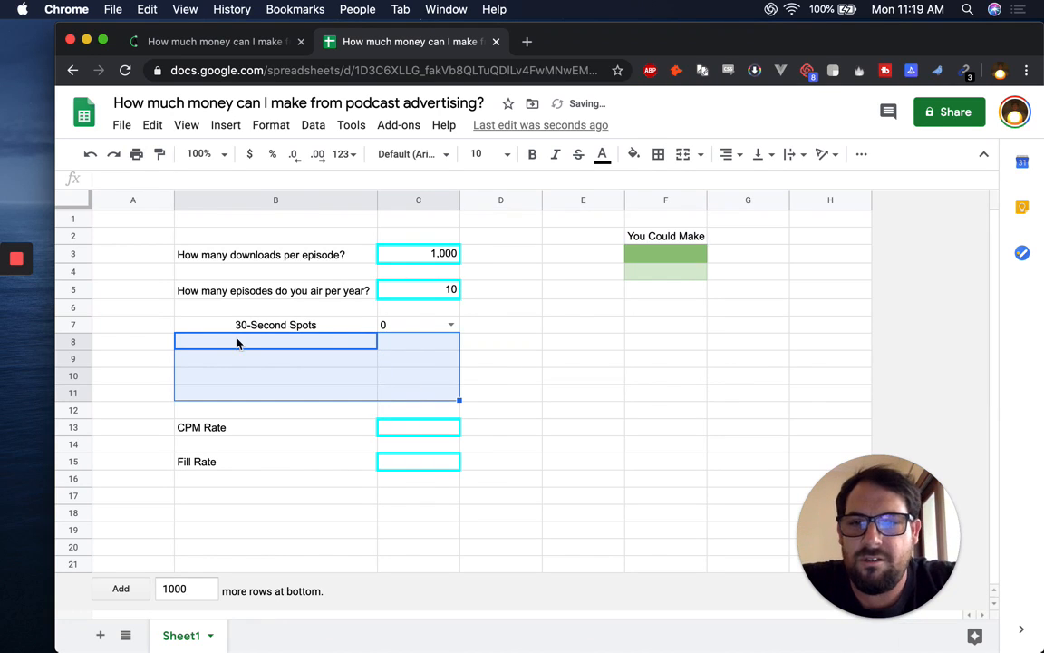
pyautogui.click(73, 341)
pyautogui.rightClick(73, 341)
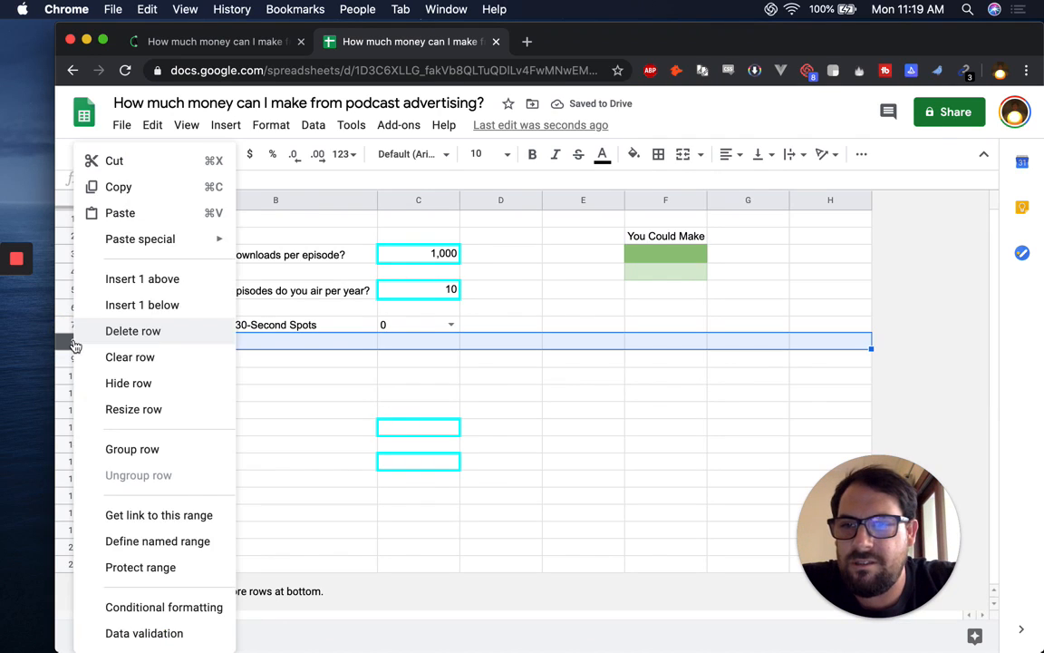
pyautogui.click(107, 336)
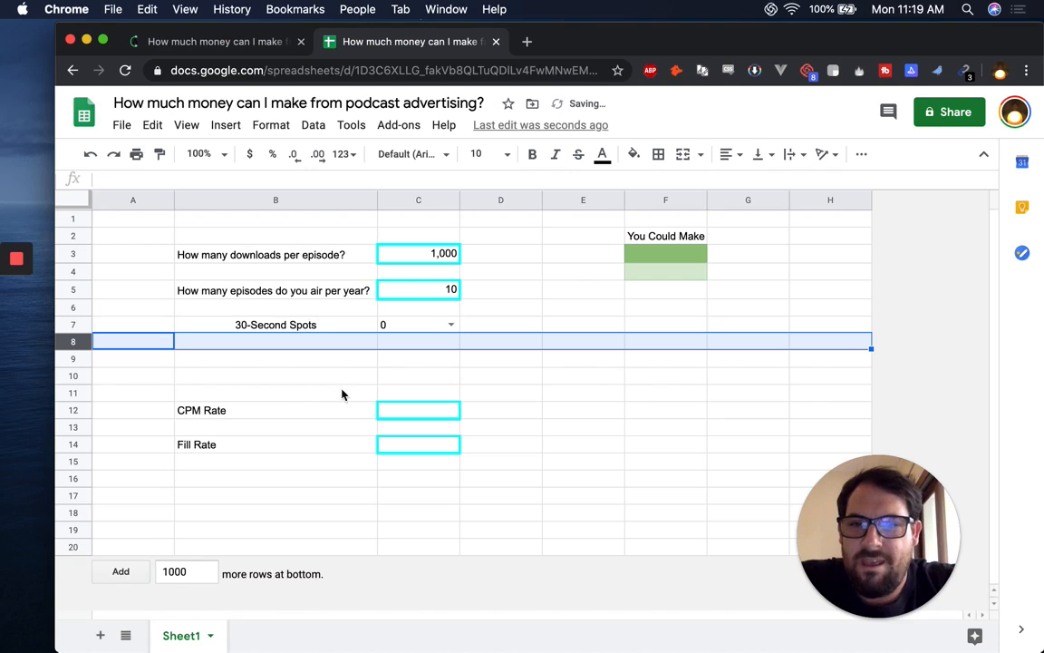
pyautogui.press('super+y')
pyautogui.press('super+y')
pyautogui.press('super+y')
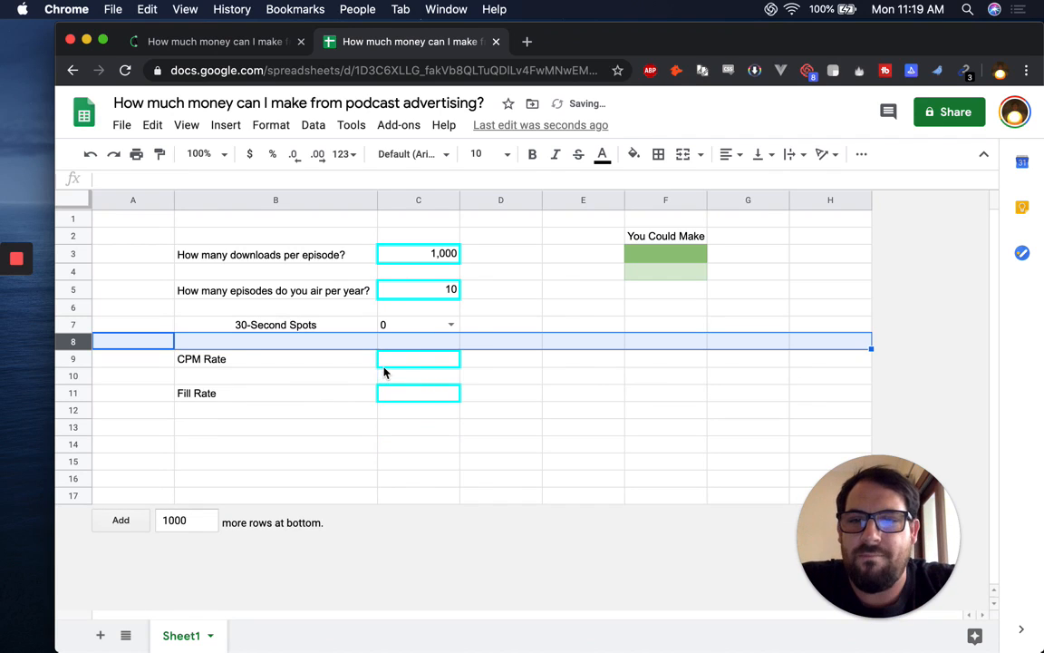
# Center the 30-second spots dropdown value horizontally in cell C7
pyautogui.click(420, 327)
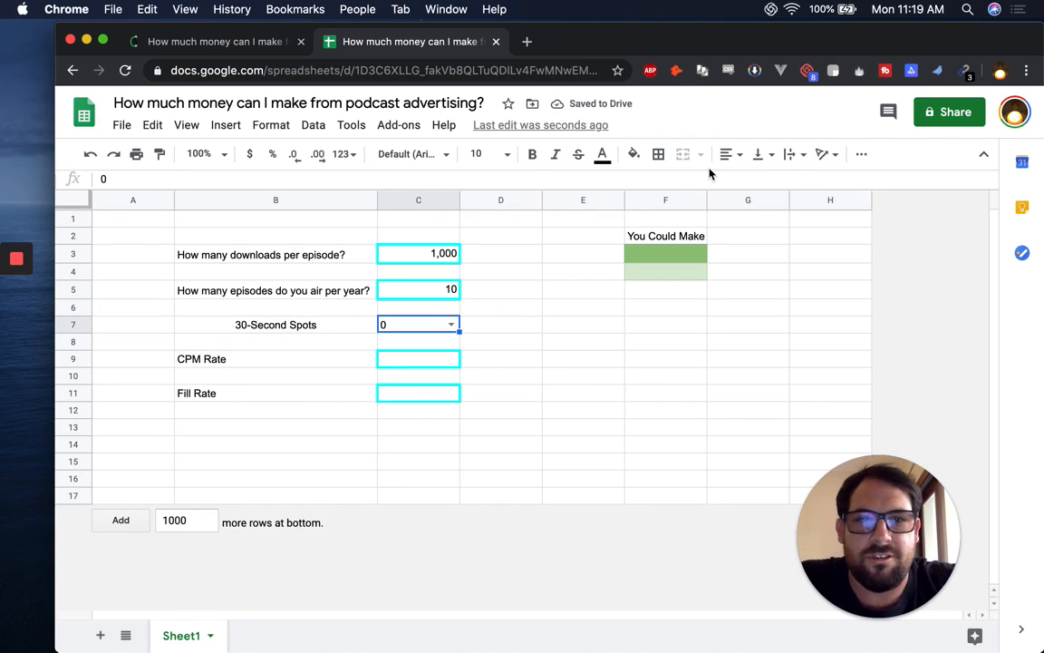
pyautogui.click(728, 154)
pyautogui.click(748, 180)
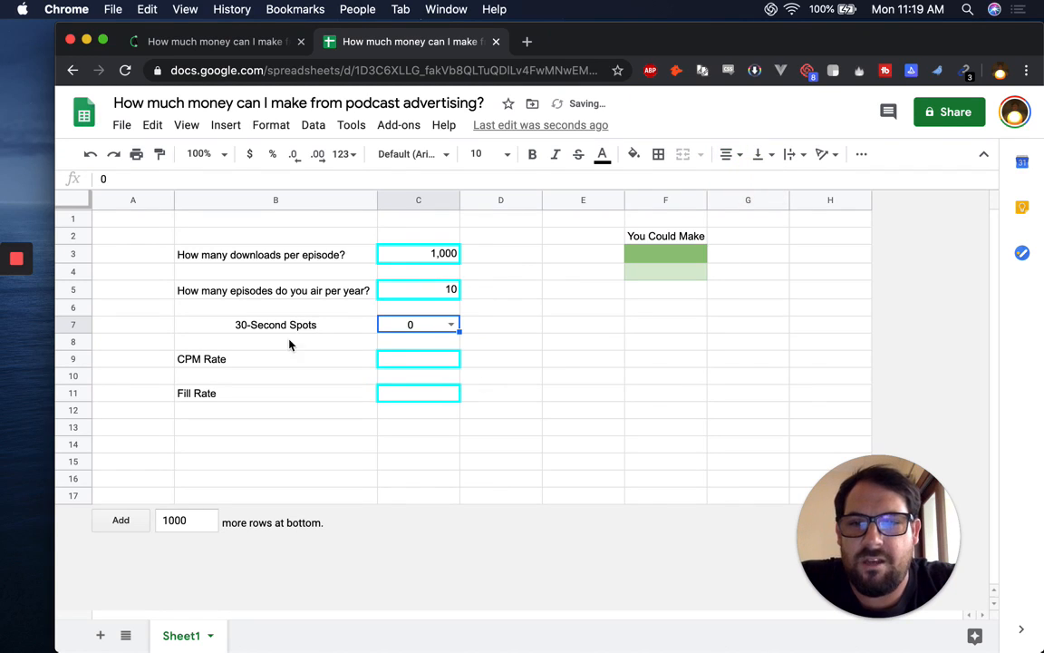
pyautogui.click(522, 307)
# Add a thick cyan outer border to the dropdown cell C7, matching the other input cells
pyautogui.click(430, 324)
pyautogui.click(658, 155)
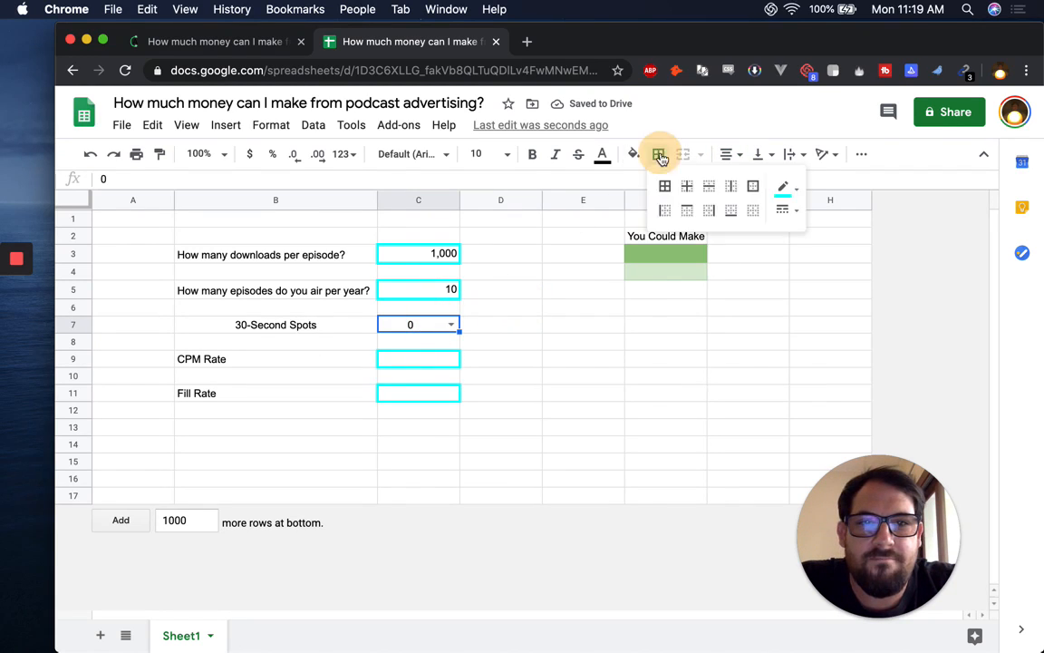
pyautogui.click(751, 188)
pyautogui.click(785, 209)
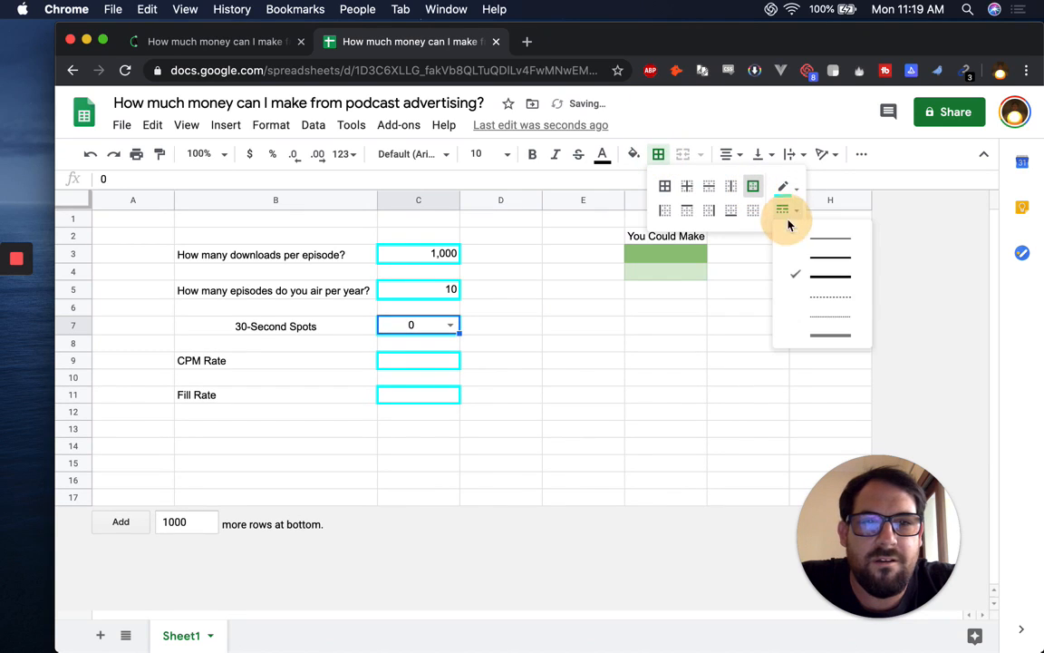
pyautogui.click(491, 330)
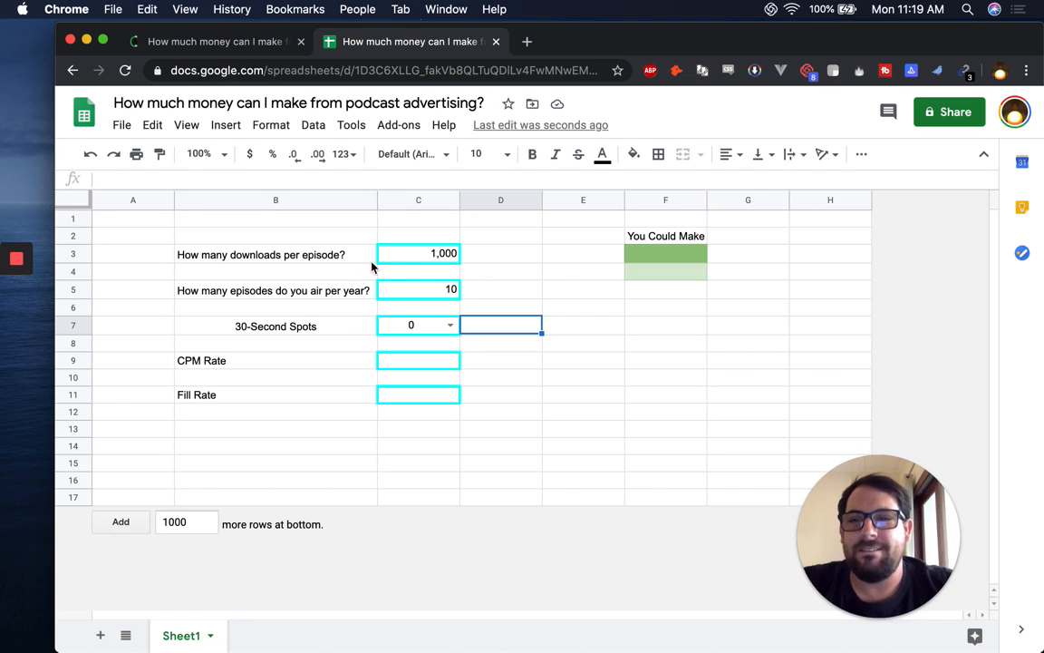
# Left-align the 30-Second Spots label in cell B7
pyautogui.click(304, 327)
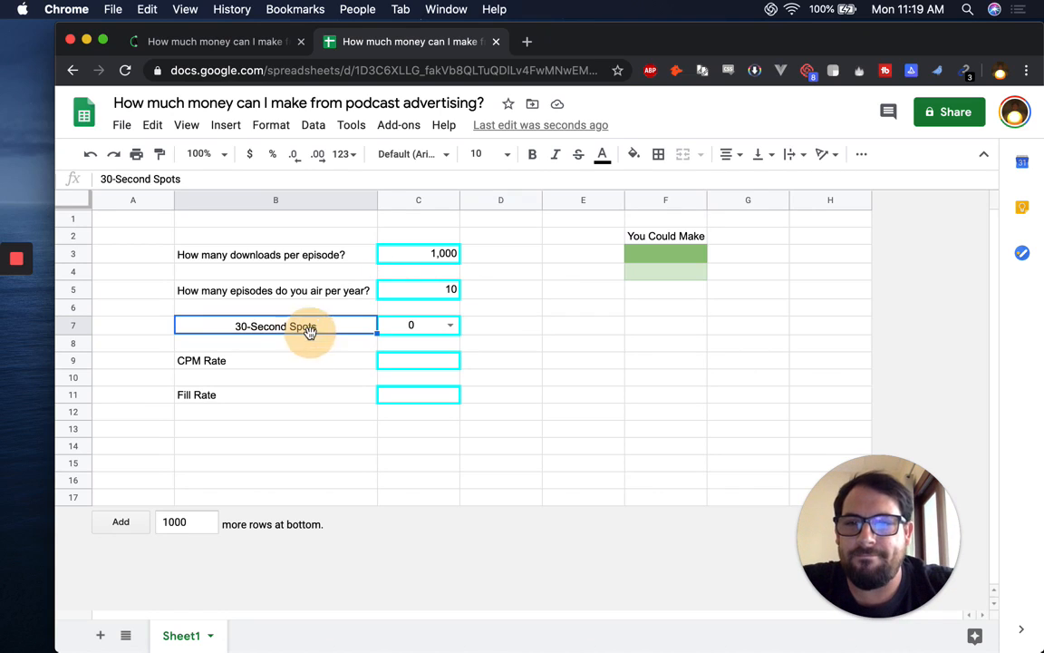
pyautogui.click(731, 154)
pyautogui.click(730, 180)
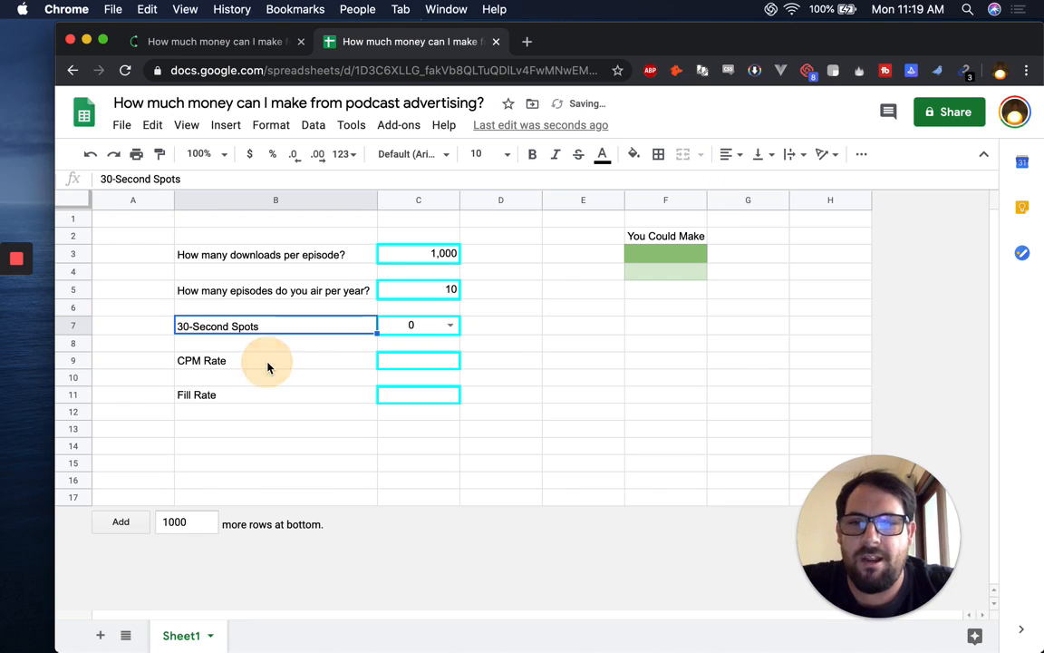
# Format the CPM Rate cell C9 as currency and enter 10
pyautogui.click(234, 42)
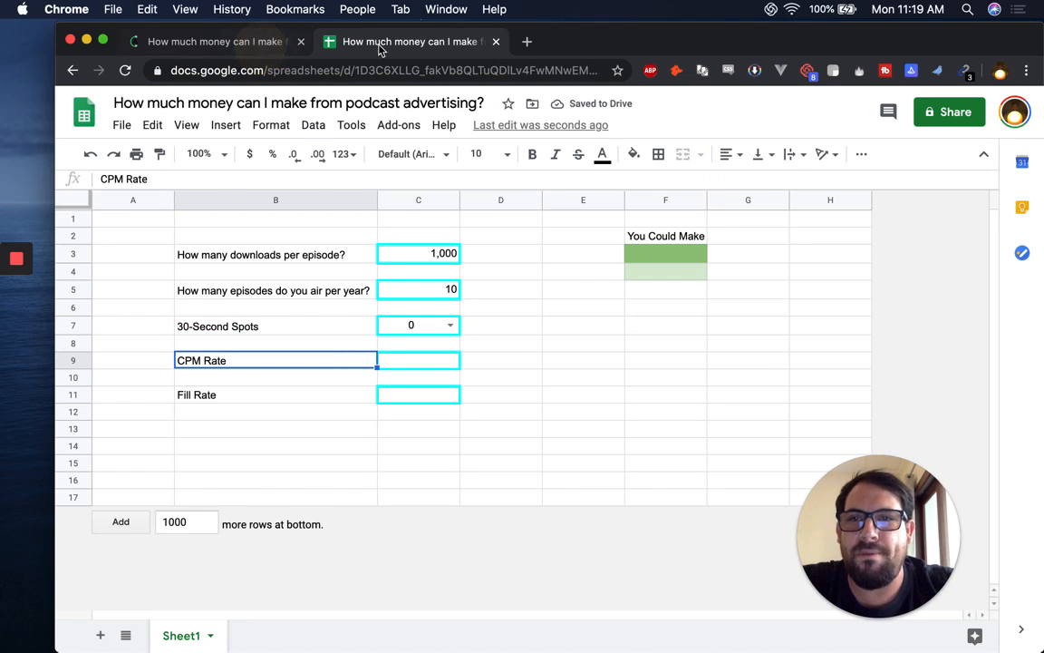
pyautogui.click(380, 45)
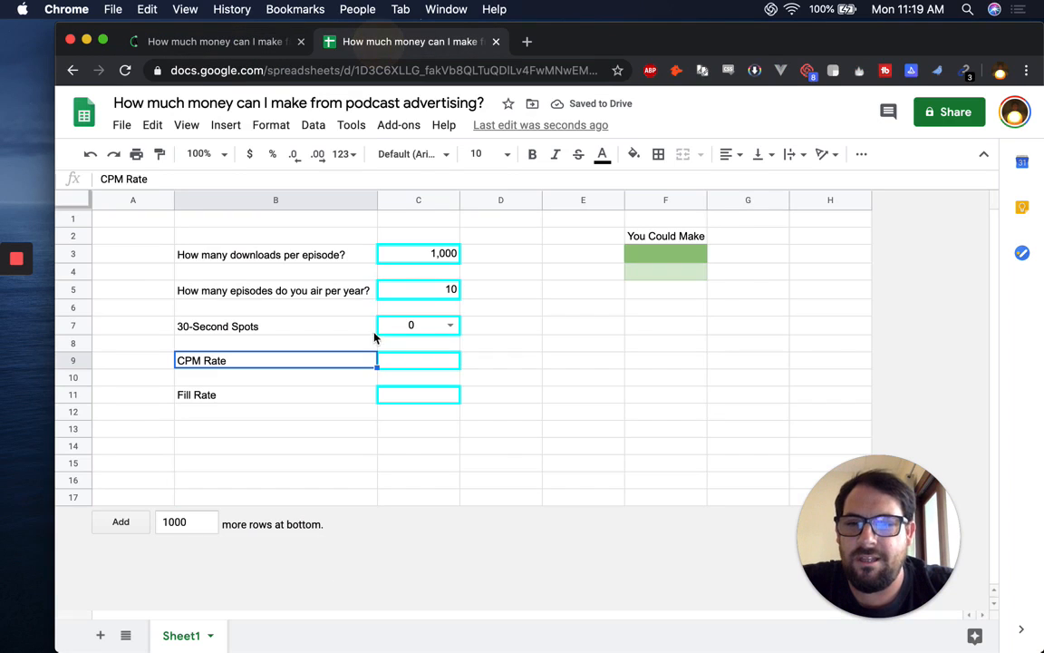
pyautogui.press('Right')
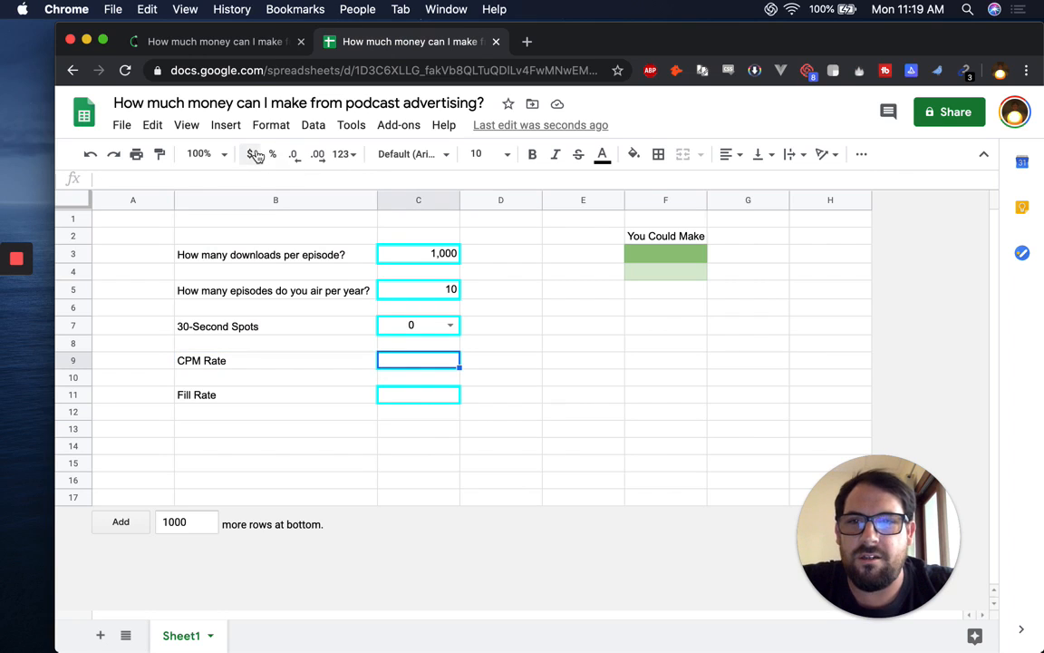
pyautogui.click(252, 155)
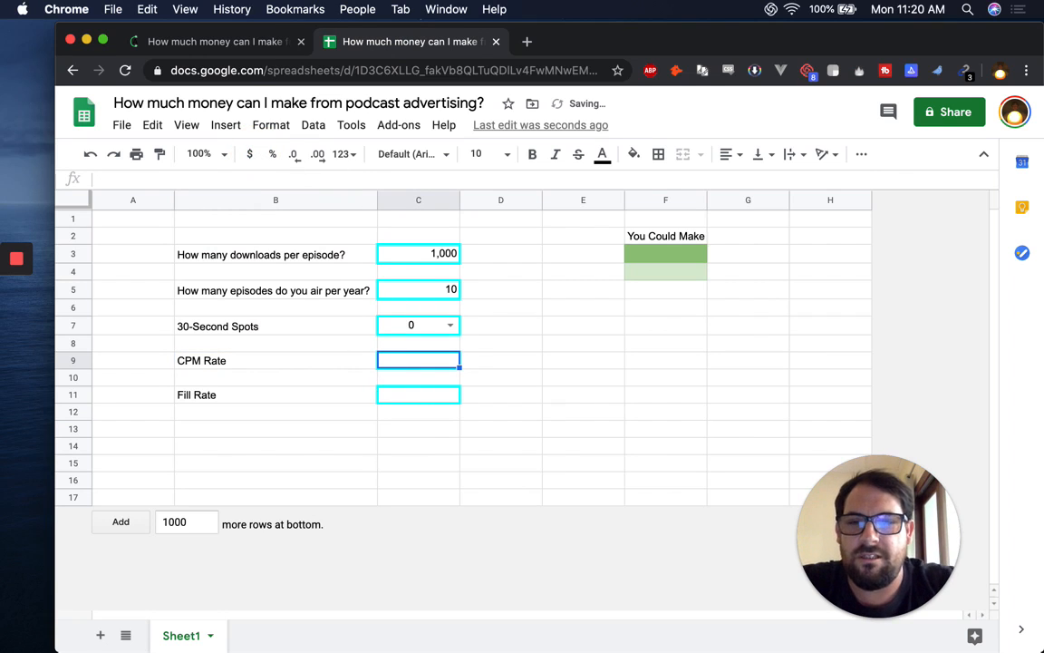
pyautogui.write('10')
pyautogui.press('Return')
# Format the Fill Rate cell C11 as a percentage and set it to 10%
pyautogui.click(422, 400)
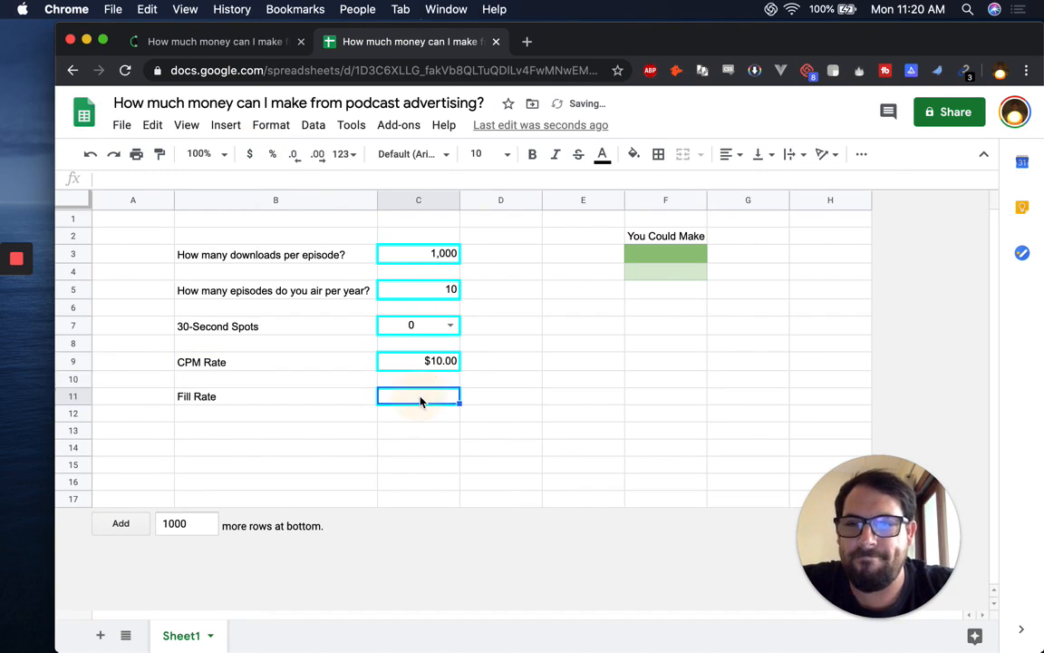
pyautogui.write('10')
pyautogui.press('Return')
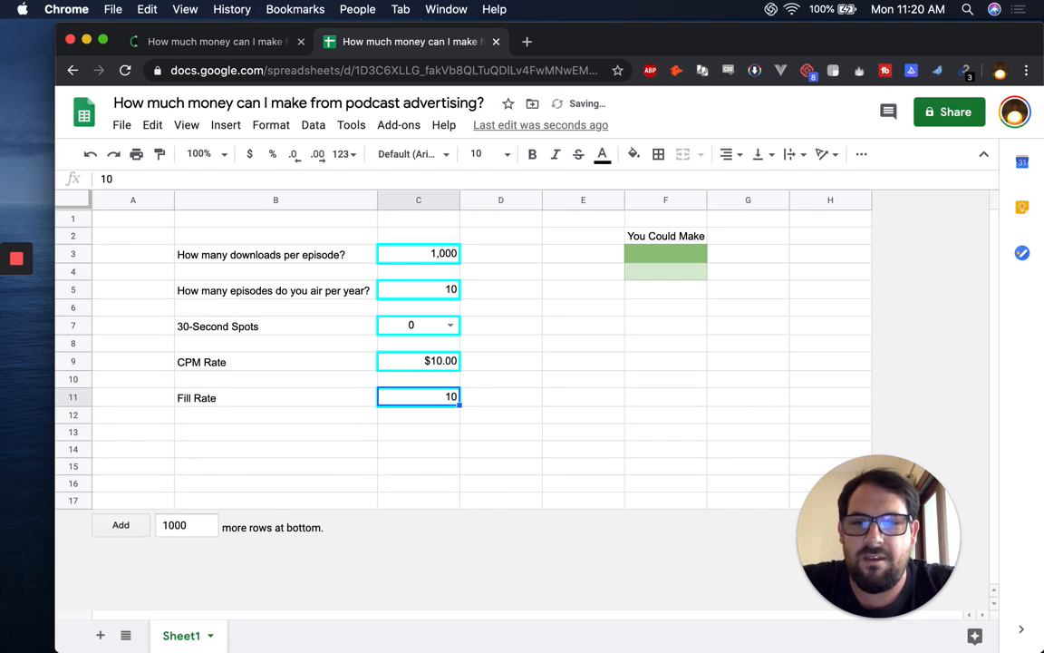
pyautogui.click(272, 153)
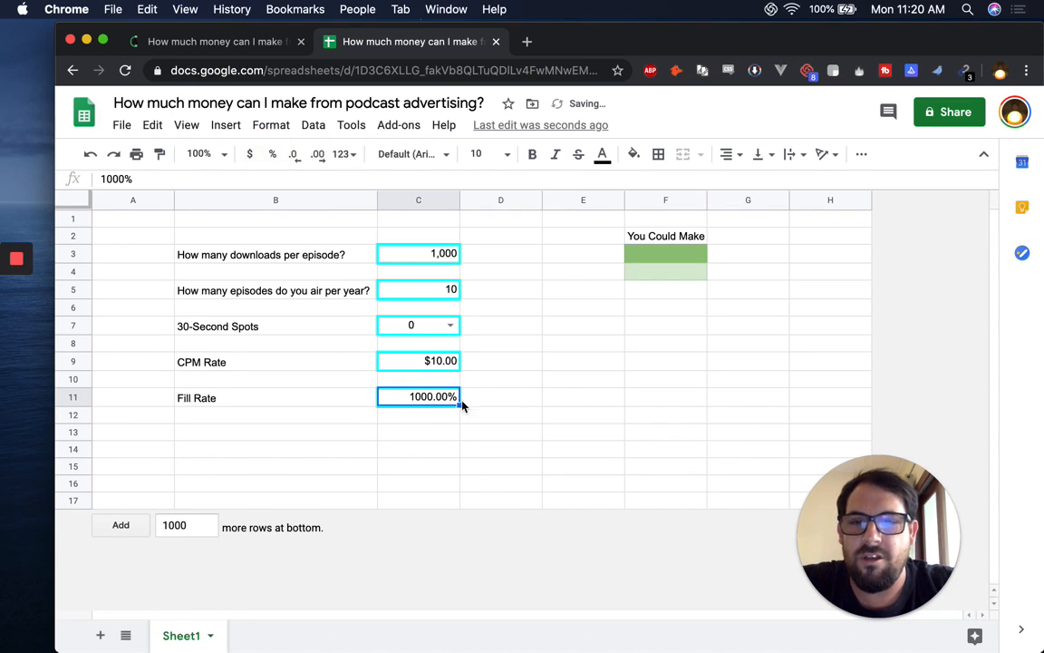
pyautogui.write('10')
pyautogui.press('Return')
pyautogui.press('Up')
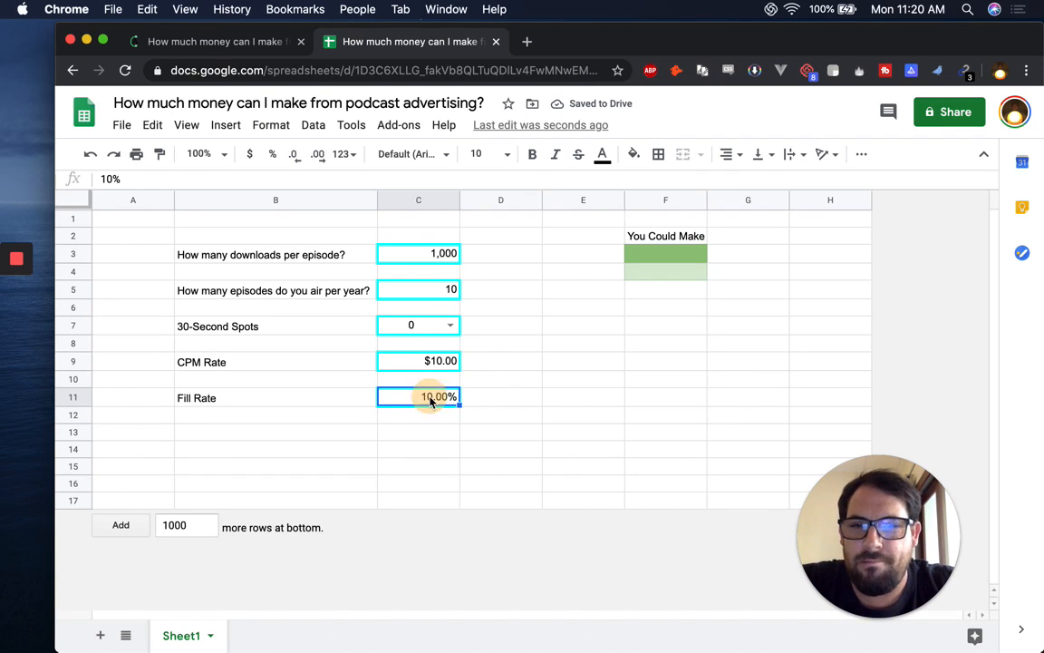
# Set the Fill Rate in cell C11 to 100% and display it without decimal places
pyautogui.write('100')
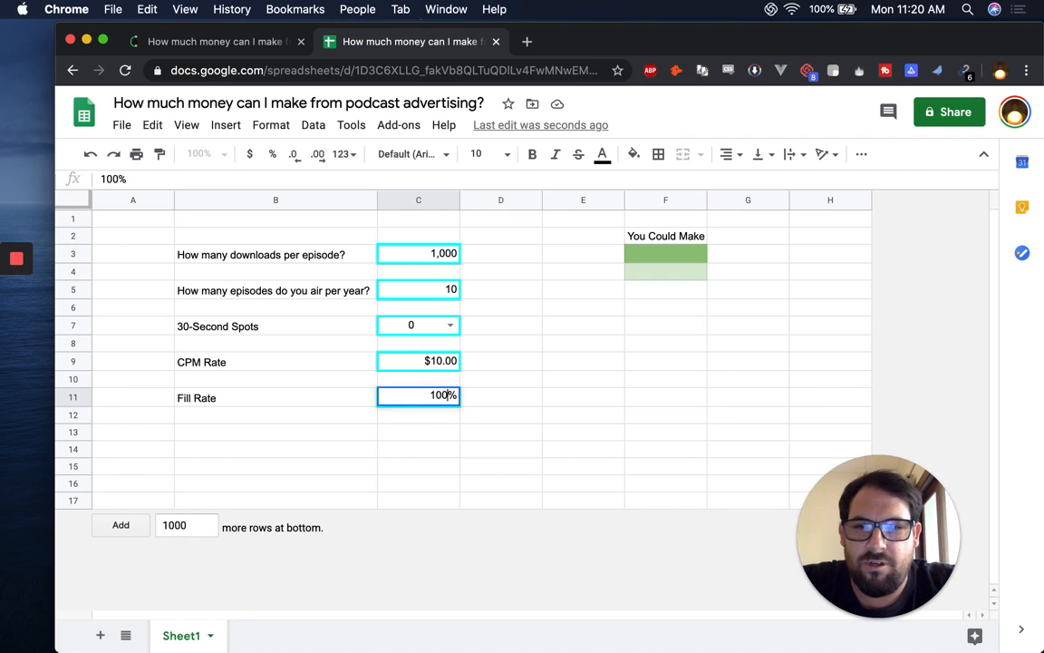
pyautogui.press('Return')
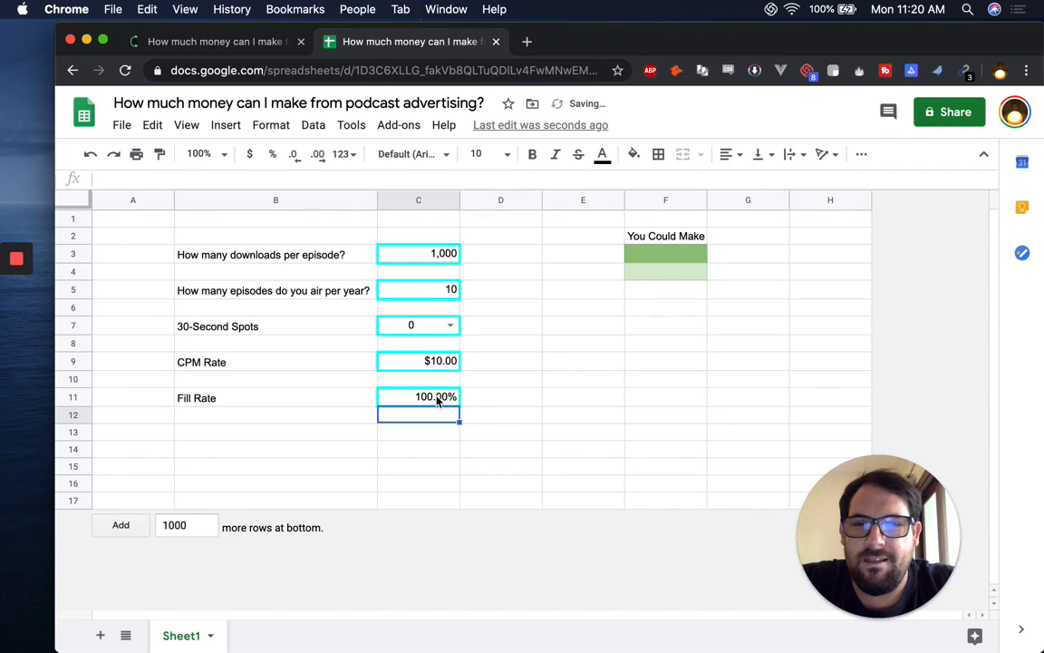
pyautogui.click(436, 400)
pyautogui.doubleClick(300, 157)
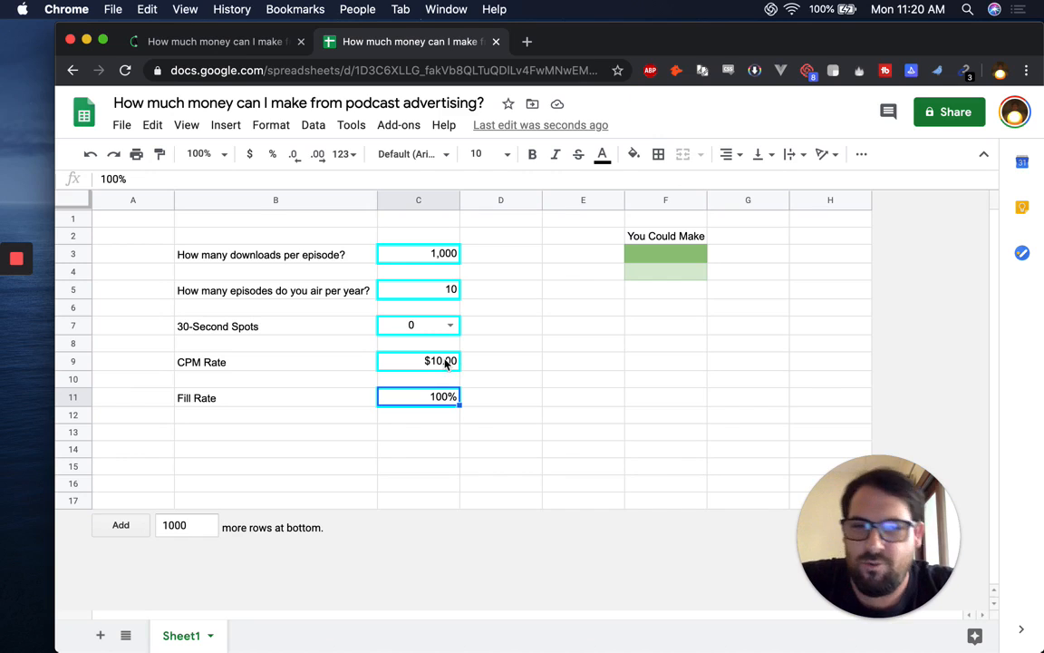
# Center-align the input cells C3 through C11 horizontally
pyautogui.click(441, 255)
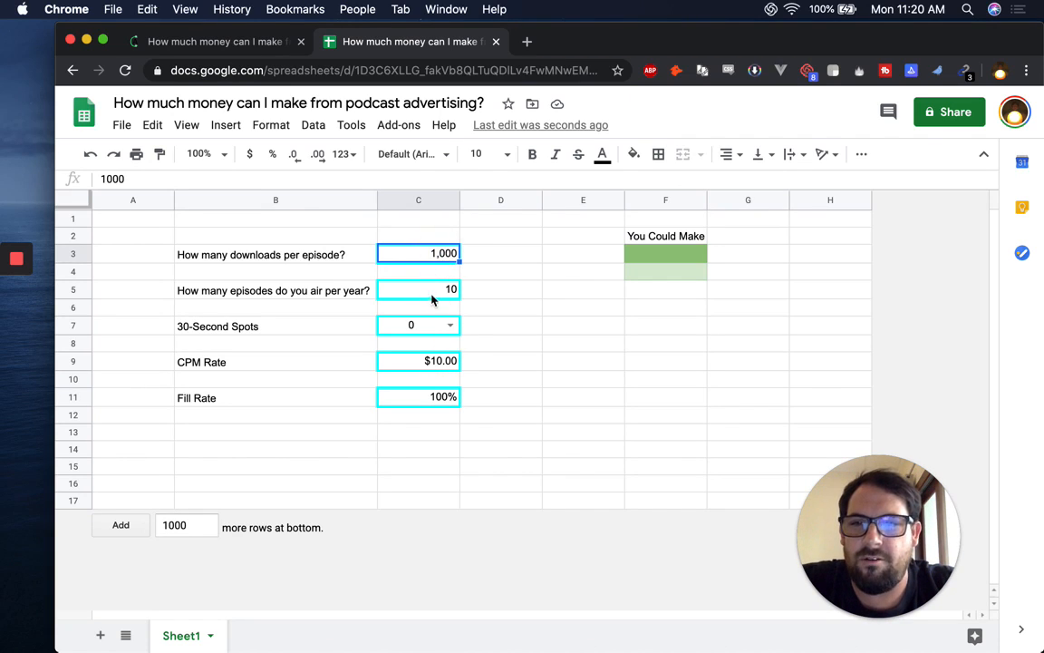
pyautogui.click(439, 290)
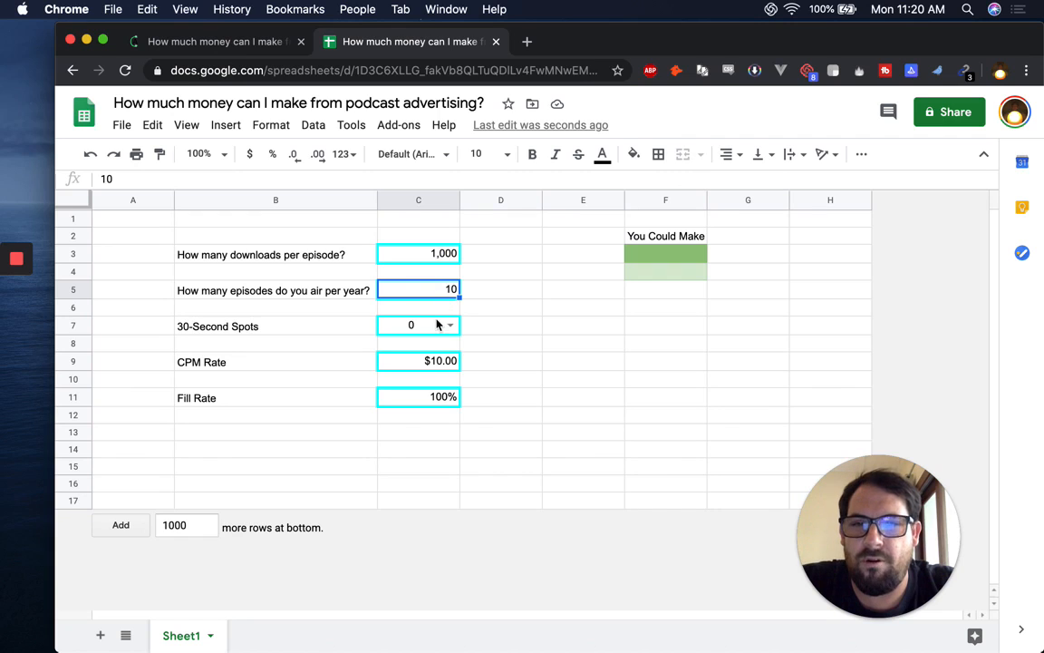
pyautogui.click(432, 253)
pyautogui.keyDown('shift'); pyautogui.click(440, 406); pyautogui.keyUp('shift')
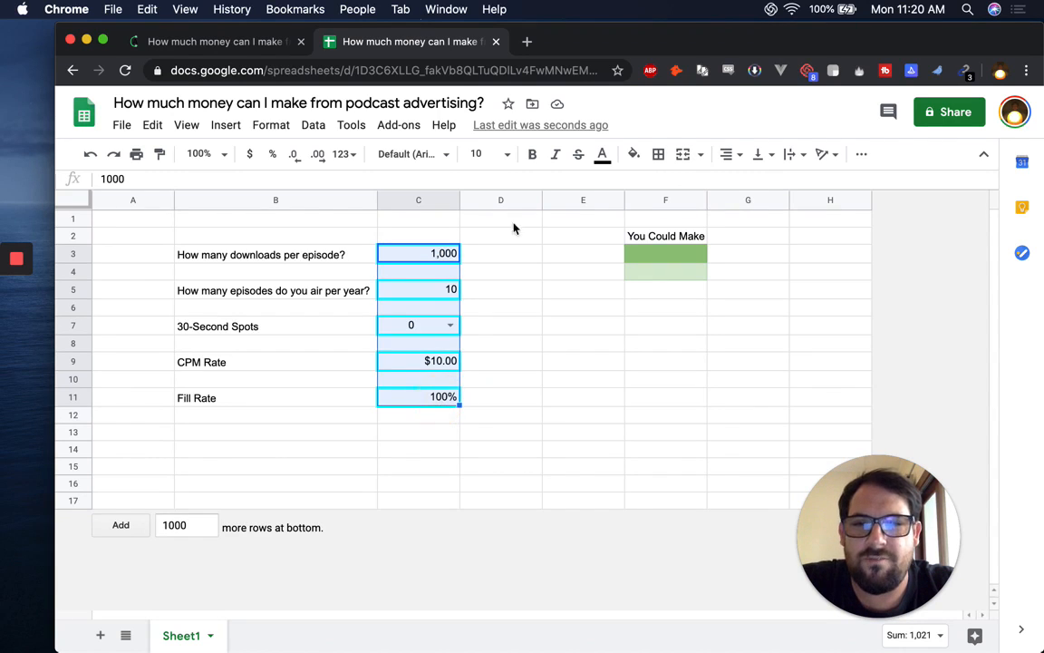
pyautogui.click(727, 154)
pyautogui.click(766, 180)
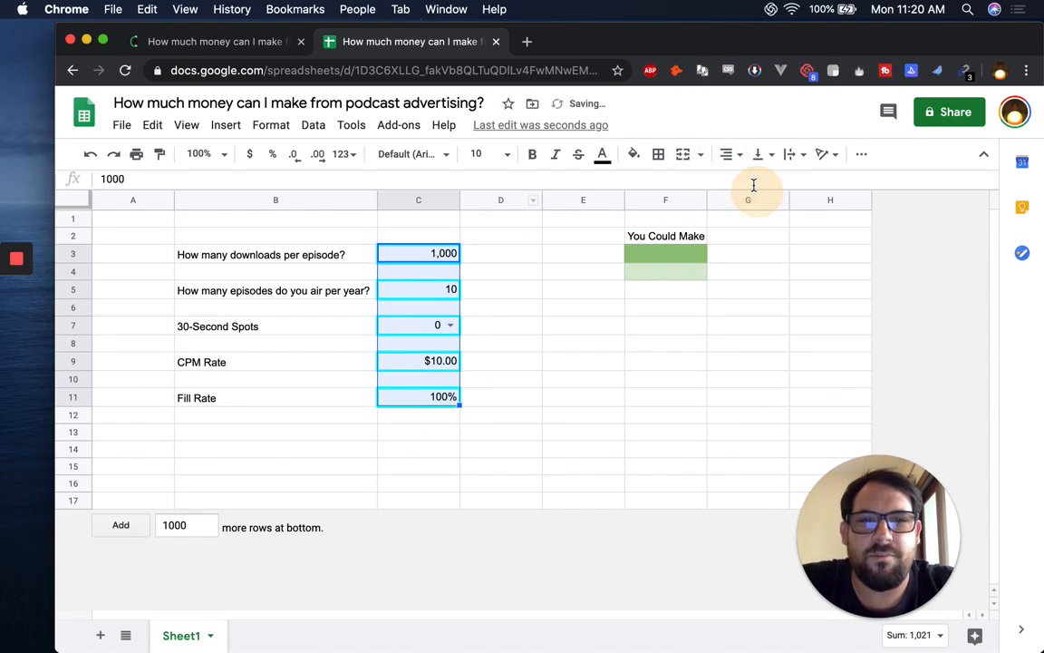
pyautogui.click(752, 184)
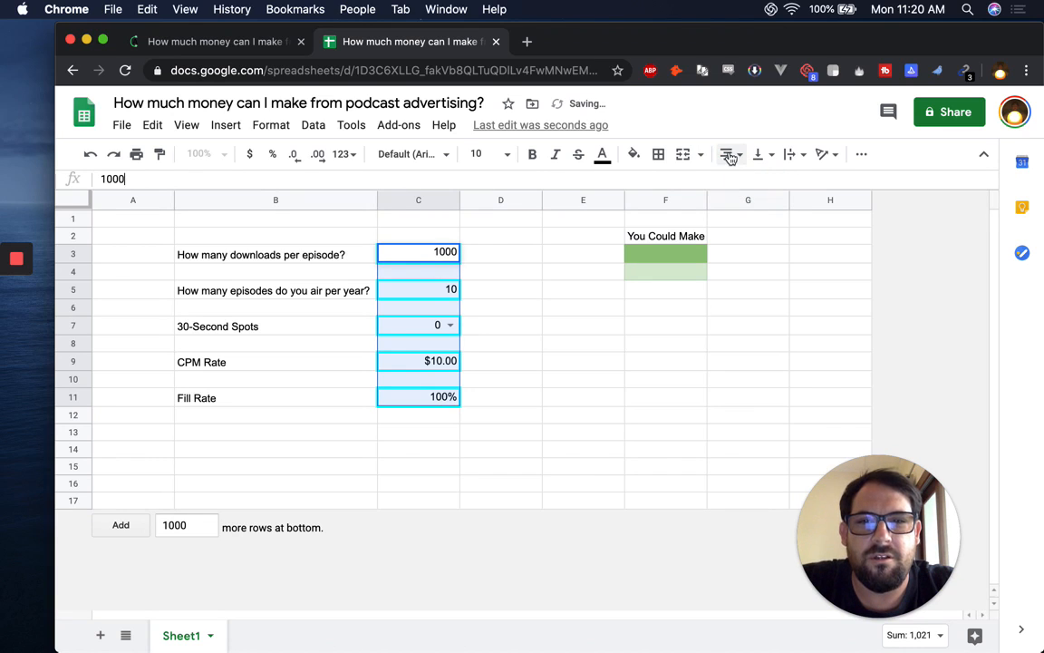
pyautogui.click(727, 154)
pyautogui.click(752, 184)
pyautogui.click(501, 324)
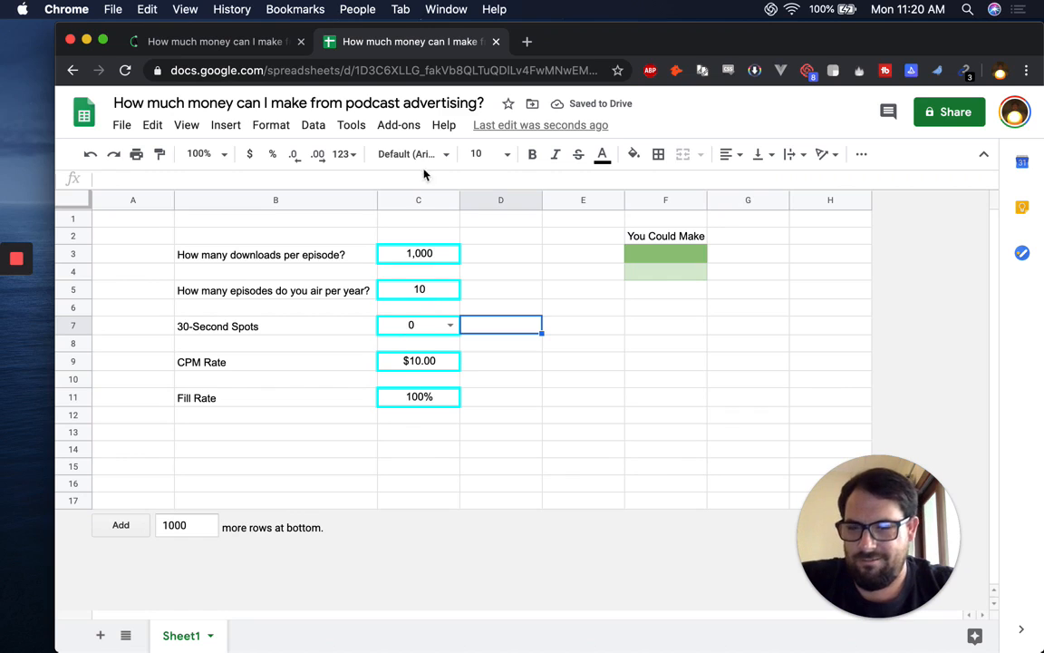
pyautogui.moveTo(432, 260); pyautogui.dragTo(432, 399)
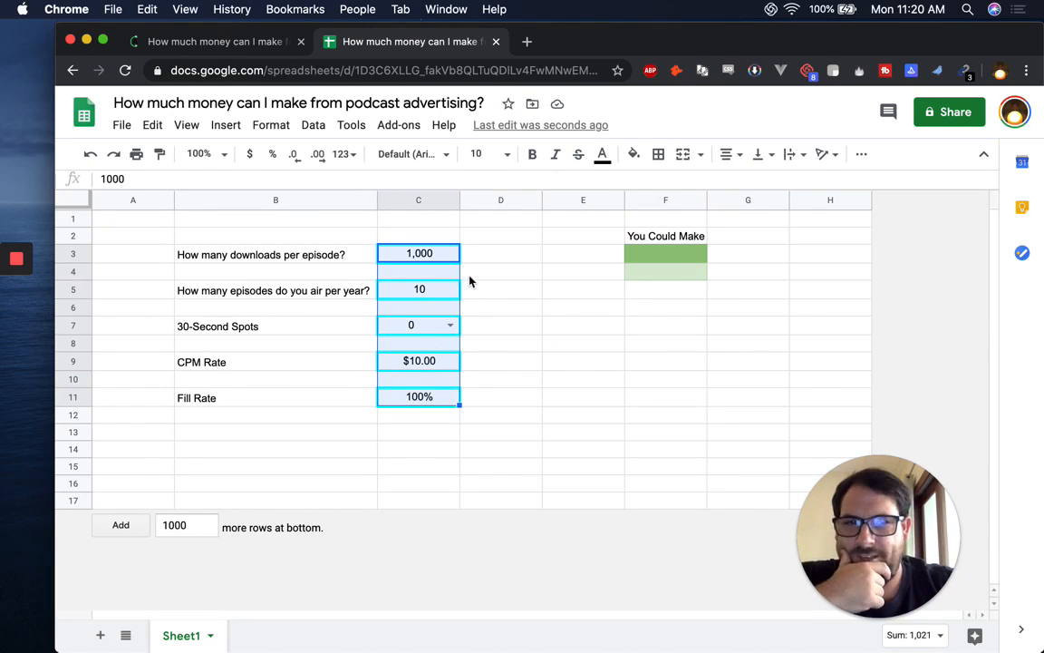
# Copy the "/ Year" text from the AdvertiseCast calculator page and paste it into cell G3 of the spreadsheet
pyautogui.click(676, 258)
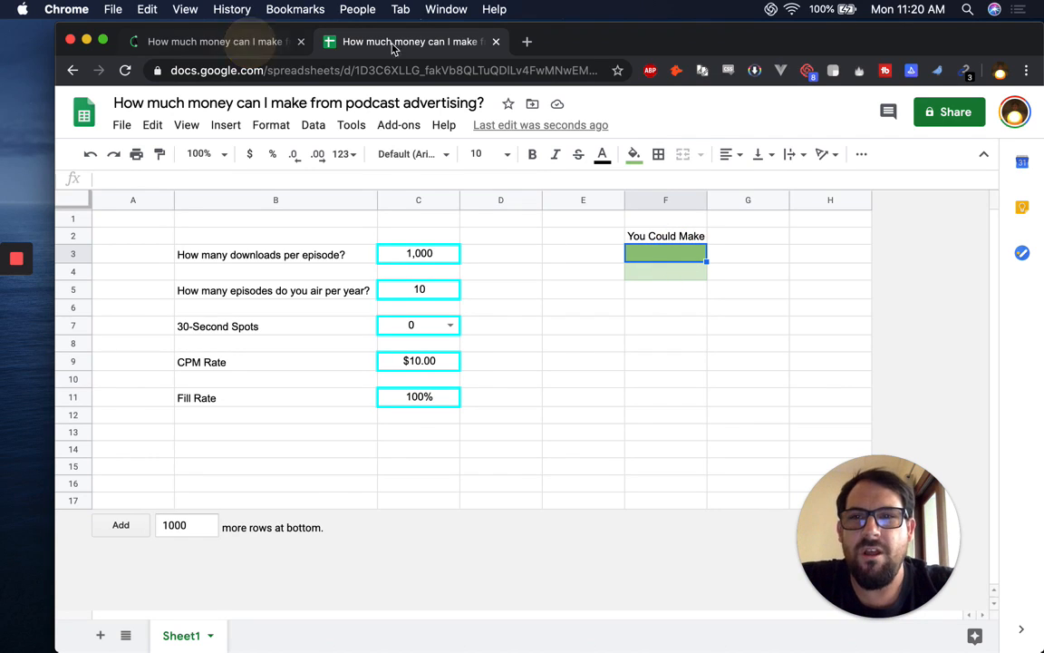
pyautogui.click(252, 43)
pyautogui.moveTo(816, 243); pyautogui.dragTo(884, 240)
pyautogui.press('super+c')
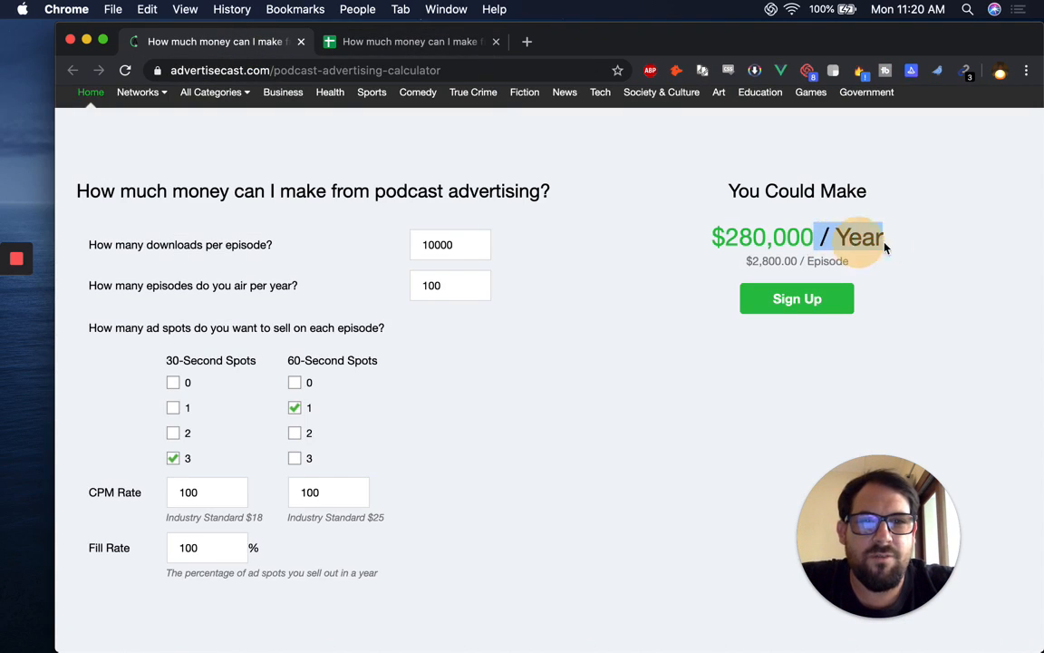
pyautogui.click(399, 46)
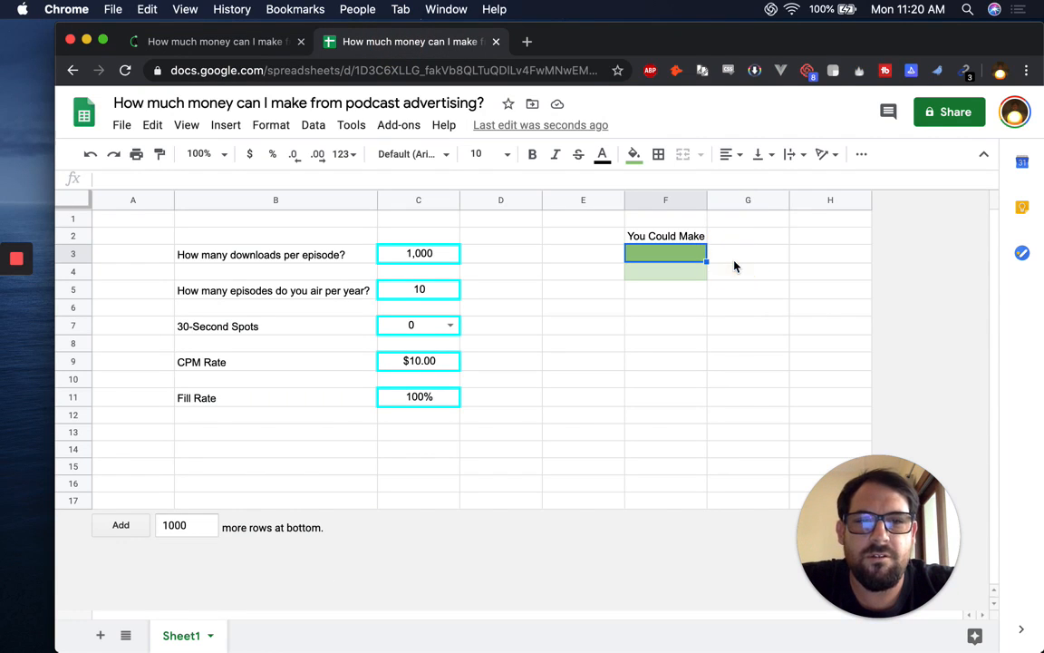
pyautogui.doubleClick(736, 257)
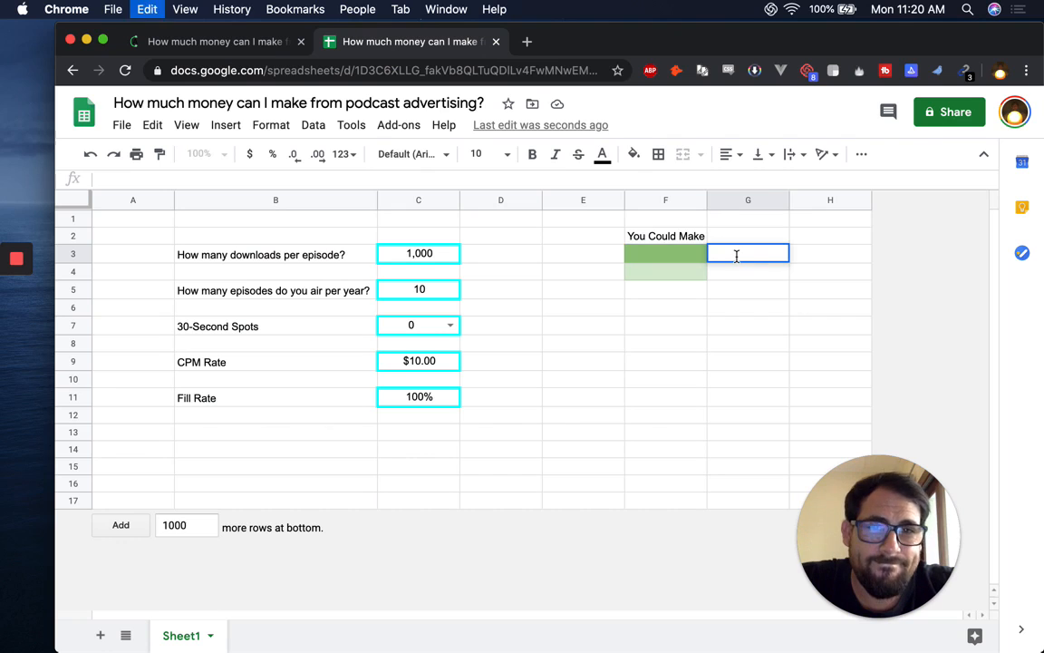
pyautogui.press('super+v')
pyautogui.press('Return')
# Copy the "/ Episode" text from the AdvertiseCast calculator page and paste it into cell G4 of the spreadsheet
pyautogui.click(238, 43)
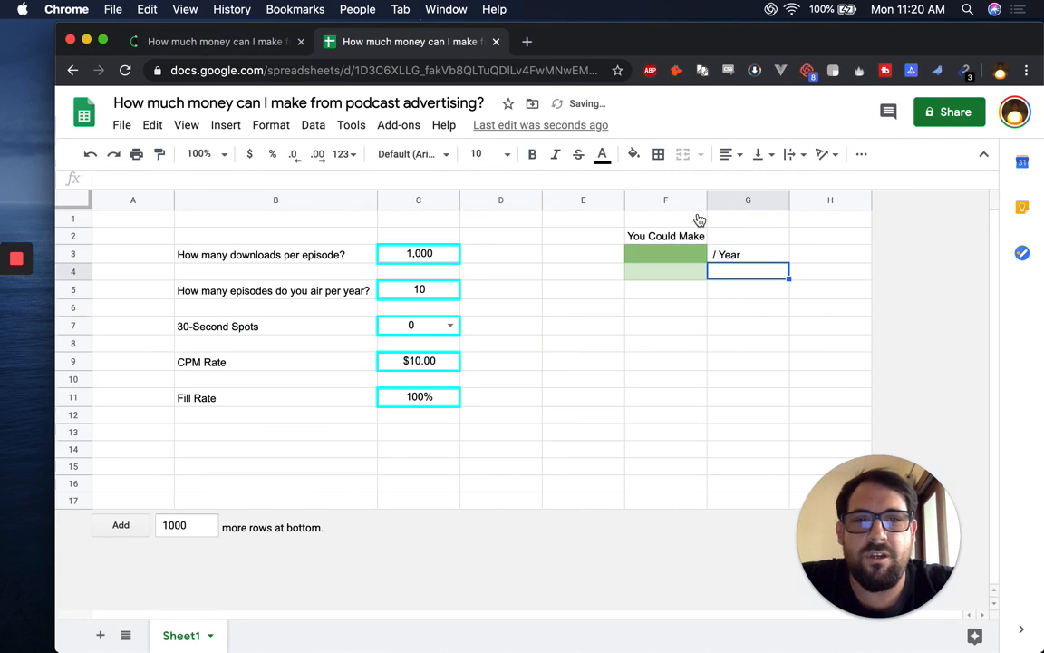
pyautogui.click(820, 254)
pyautogui.moveTo(855, 265); pyautogui.dragTo(862, 263)
pyautogui.press('super+c')
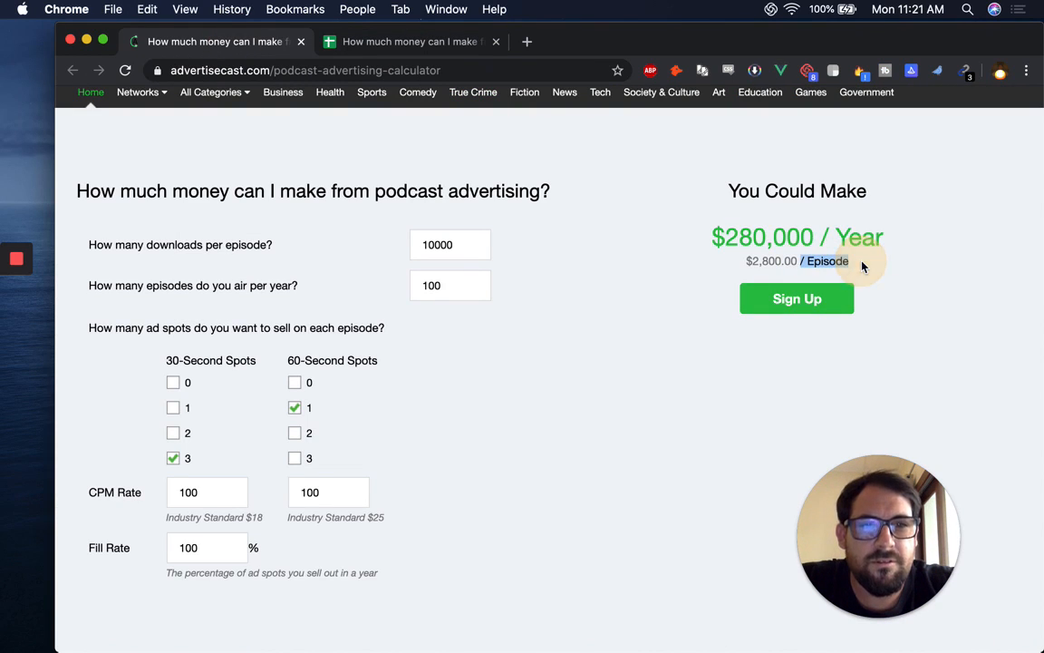
pyautogui.click(402, 42)
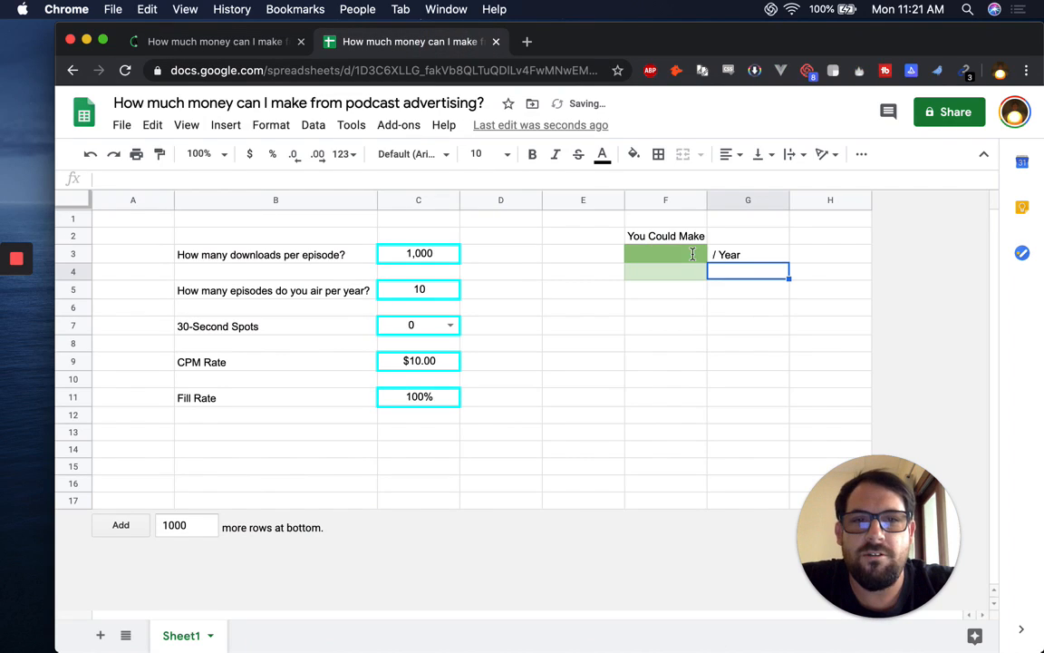
pyautogui.click(721, 265)
pyautogui.click(732, 269)
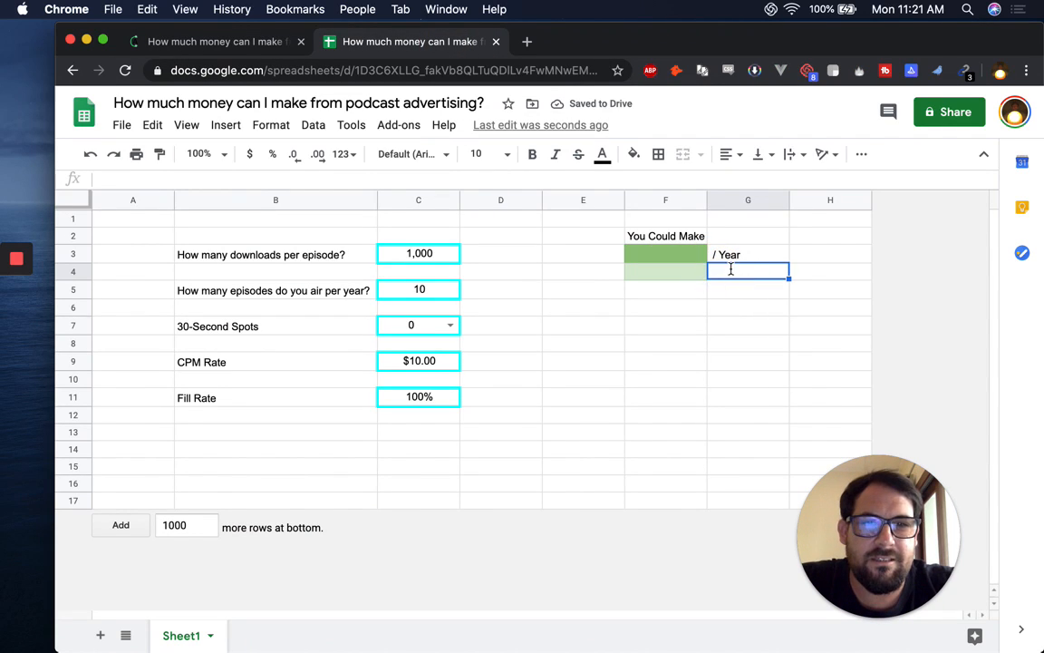
pyautogui.press('super+v')
pyautogui.click(747, 243)
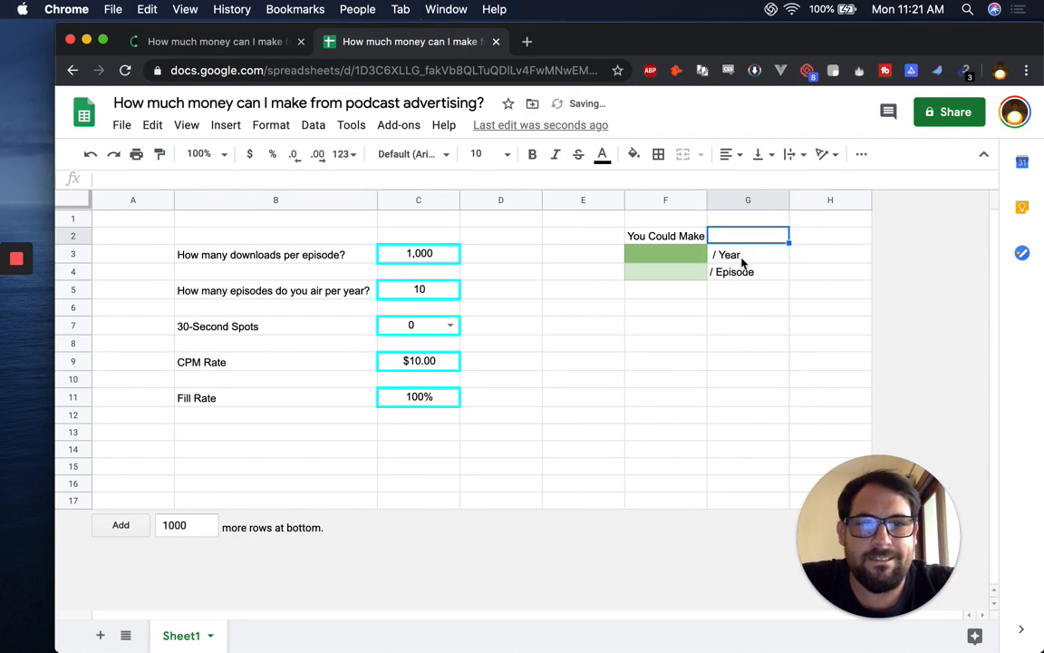
# Enter the yearly earnings formula =F4*C5 in cell F3, multiplying per-episode earnings by episodes per year
pyautogui.click(655, 243)
pyautogui.click(655, 255)
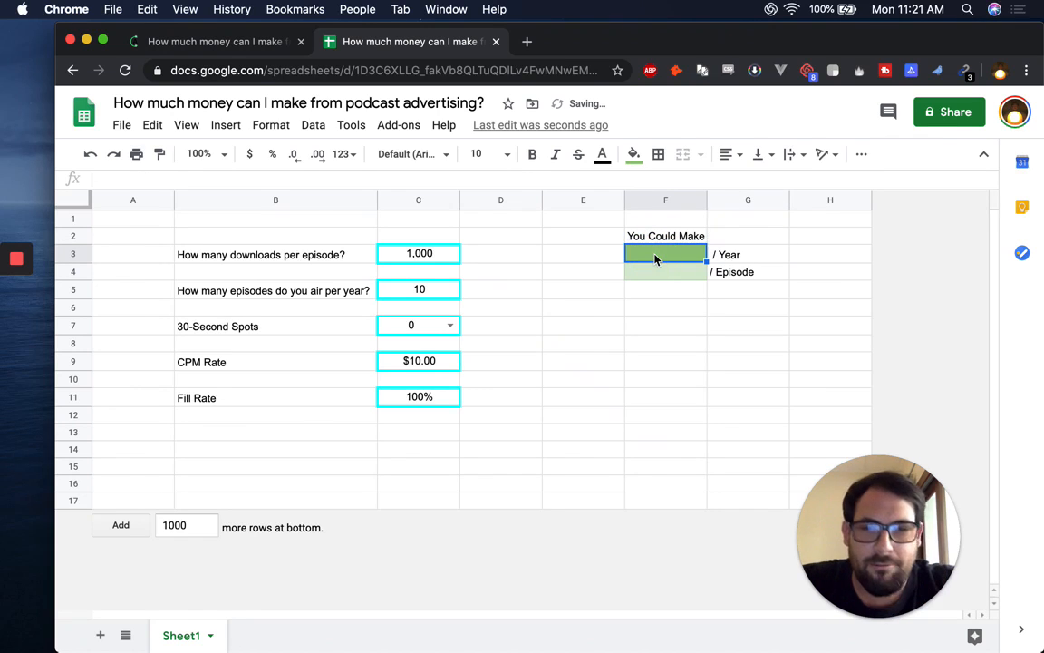
pyautogui.doubleClick(656, 260)
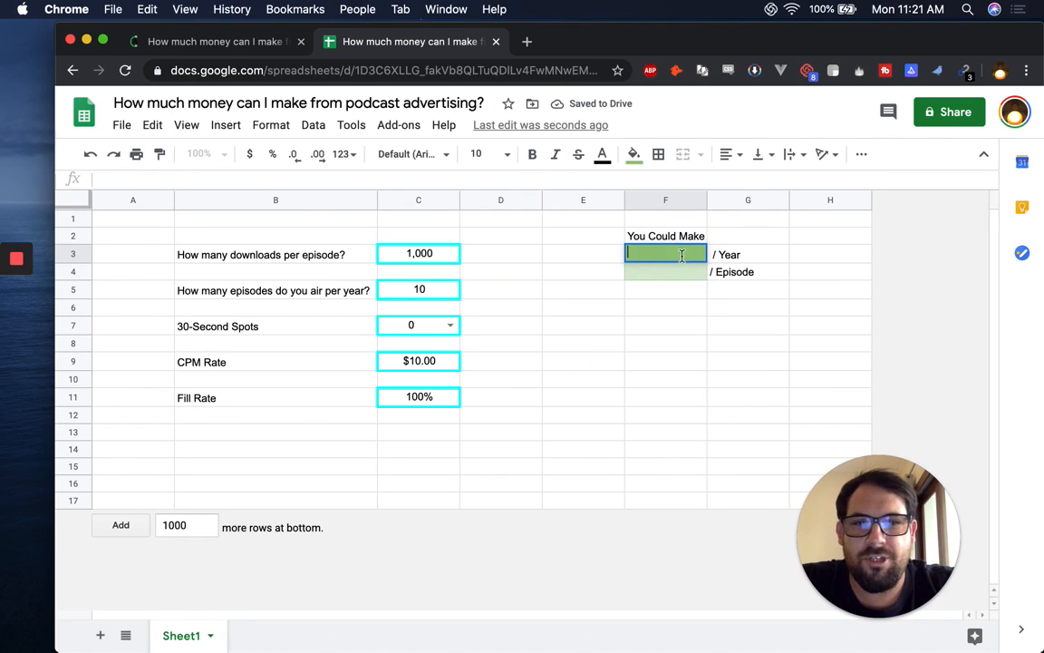
pyautogui.click(662, 274)
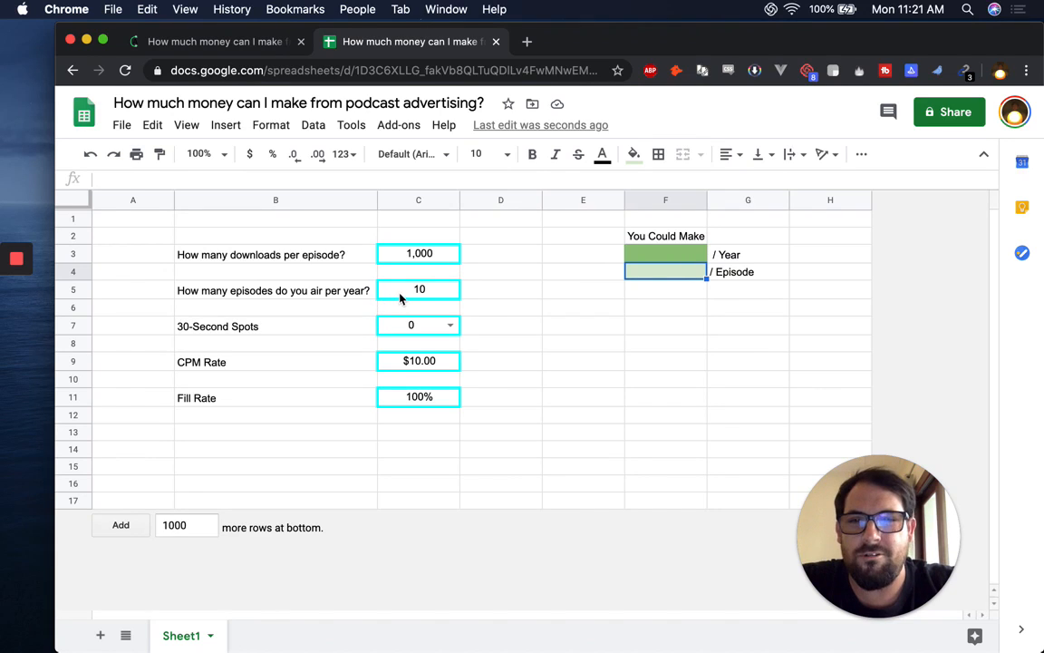
pyautogui.doubleClick(657, 254)
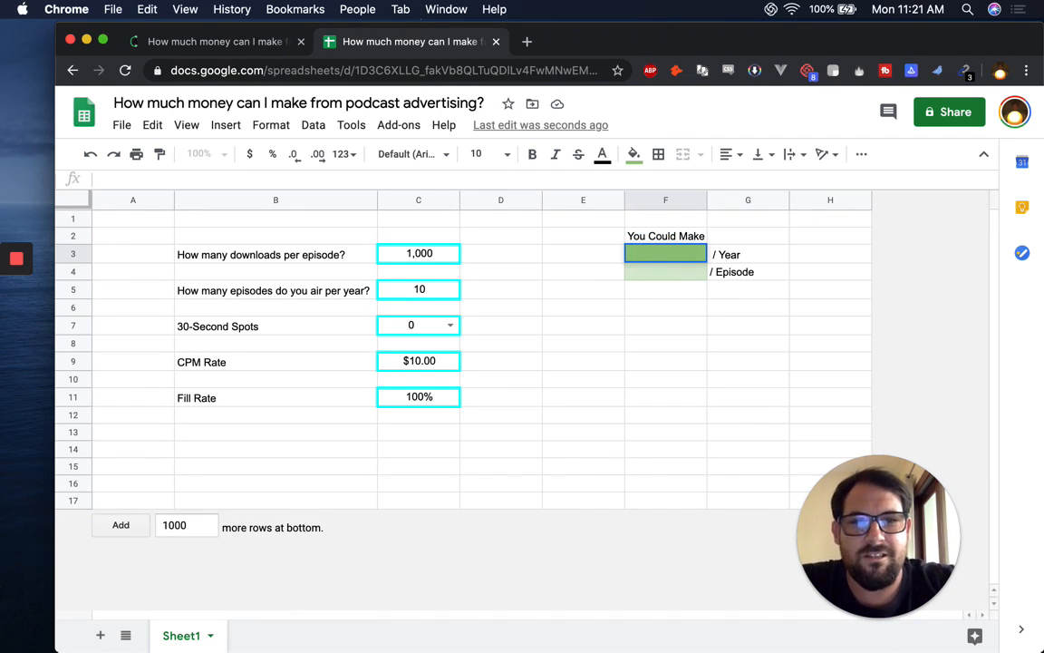
pyautogui.write('=')
pyautogui.click(661, 270)
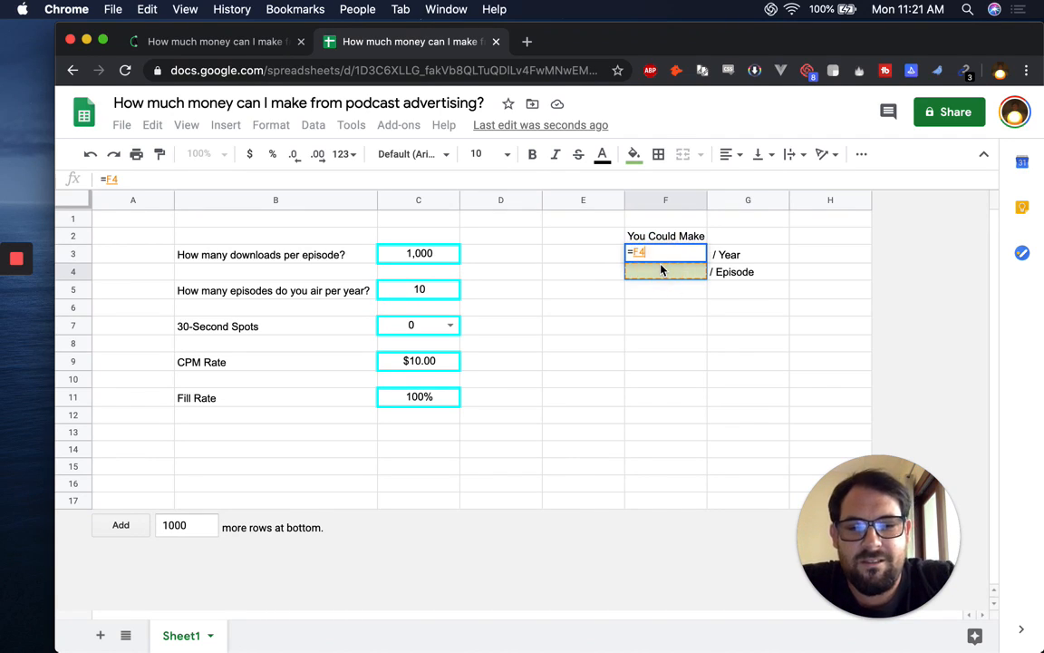
pyautogui.write('8')
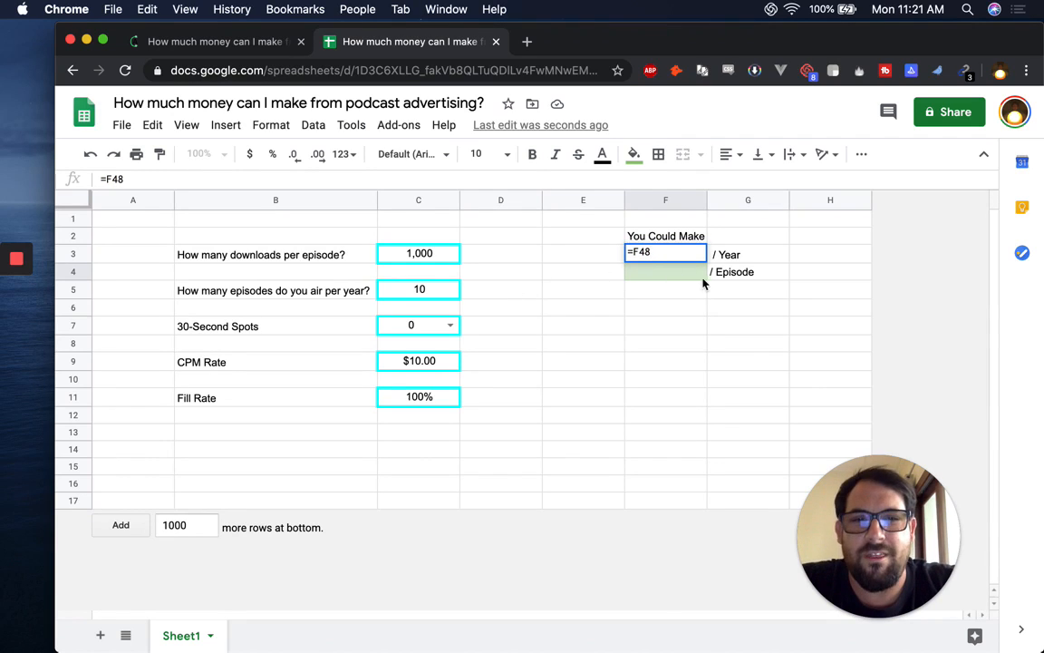
pyautogui.press('BackSpace')
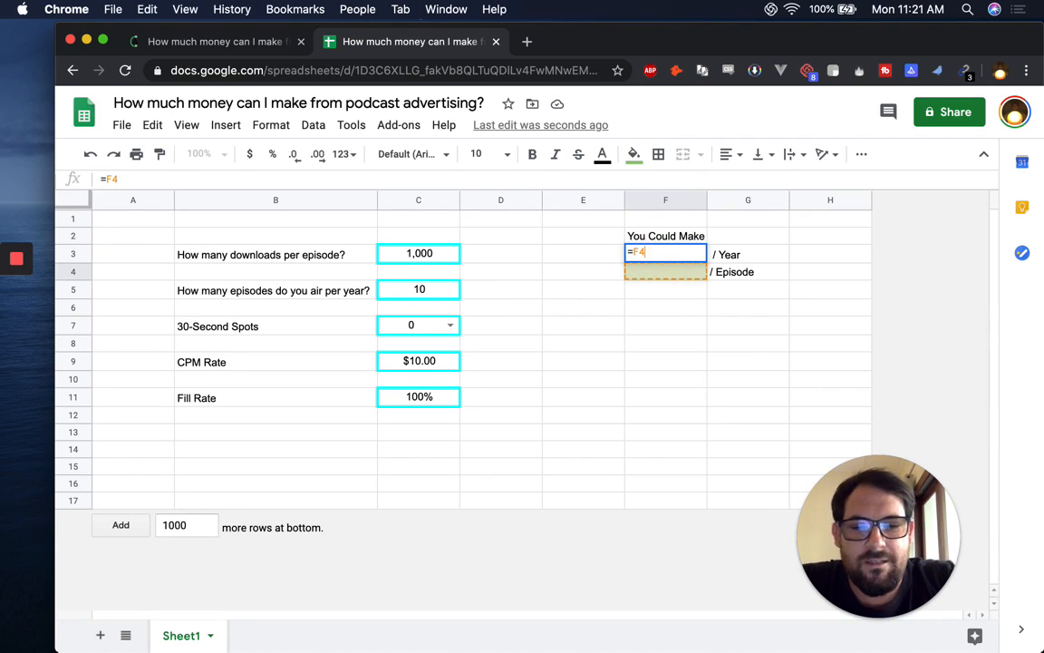
pyautogui.write('*')
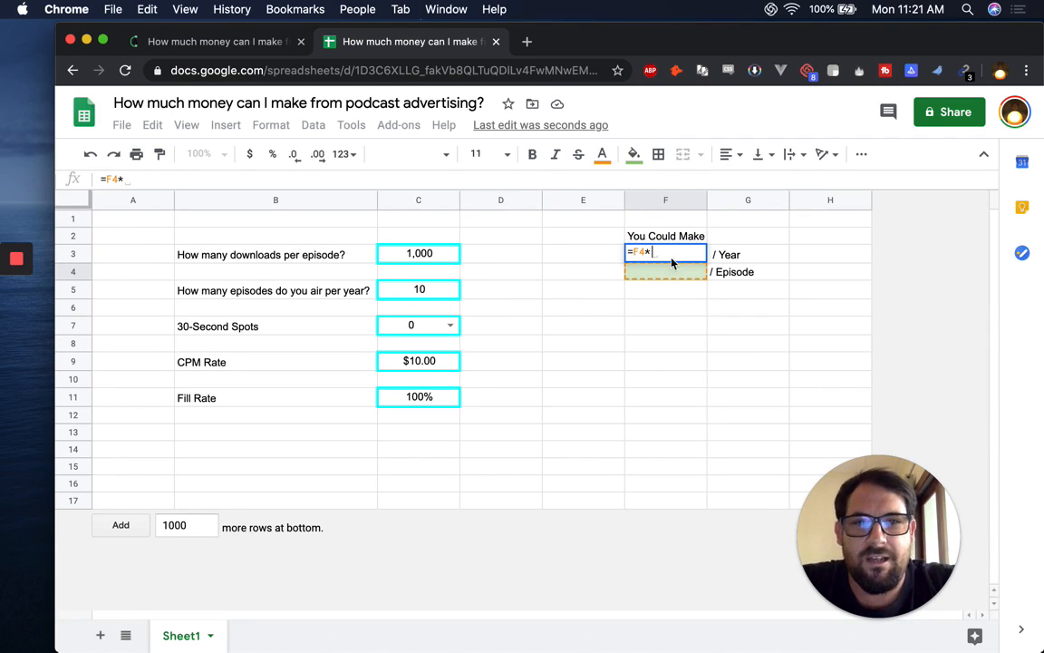
pyautogui.click(421, 292)
pyautogui.press('Return')
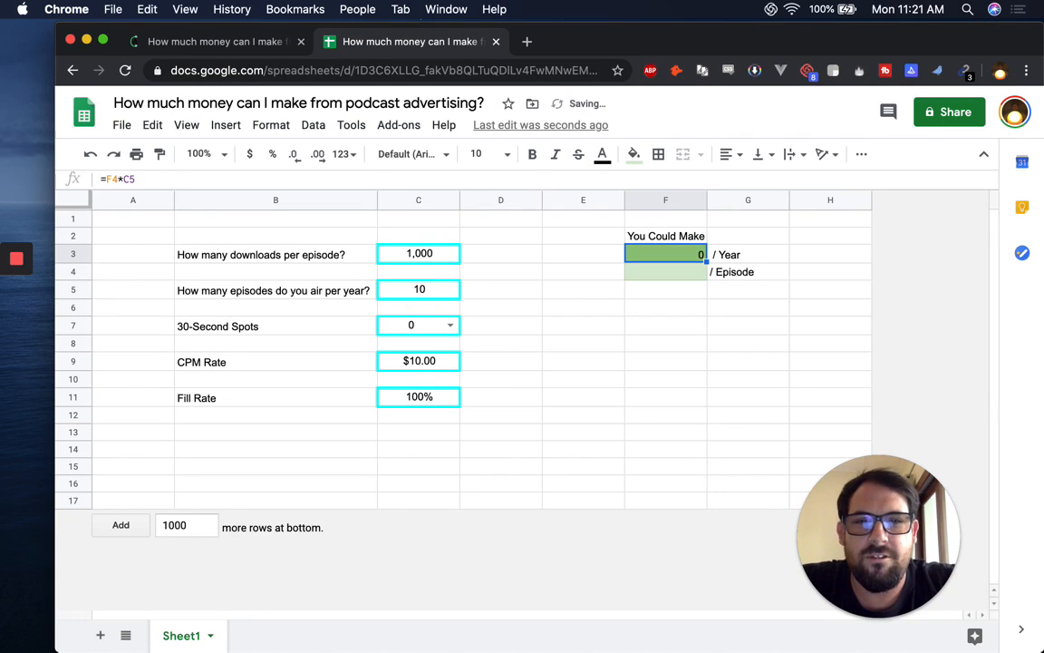
# Start the per-episode earnings formula in cell F4 as =((C3/1000)*C9), dividing downloads by 1000 and multiplying by the CPM rate
pyautogui.click(661, 271)
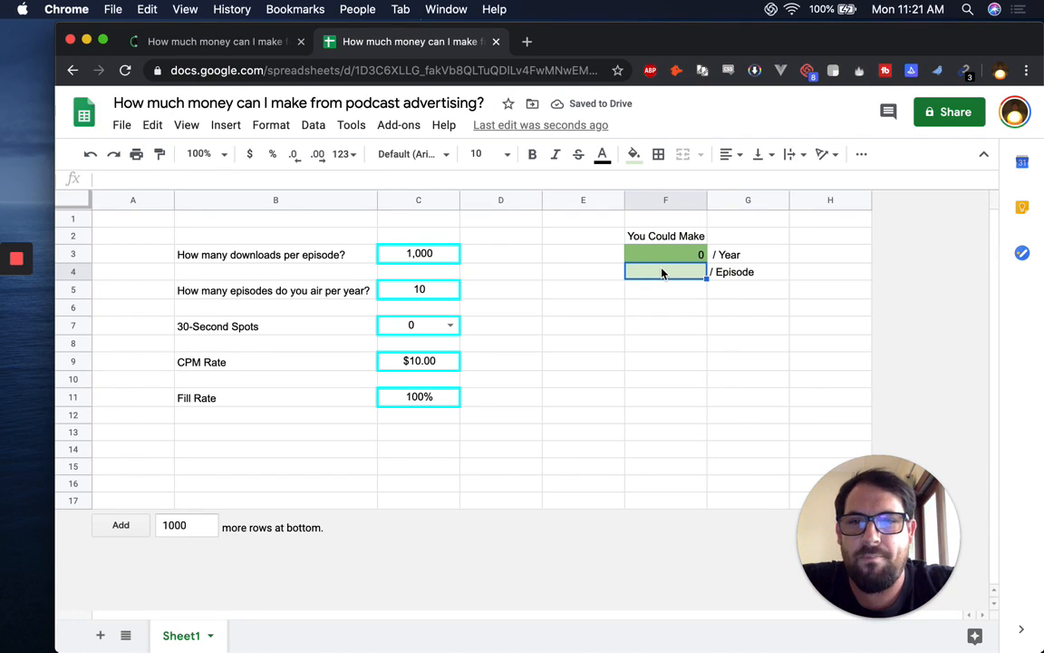
pyautogui.write('=')
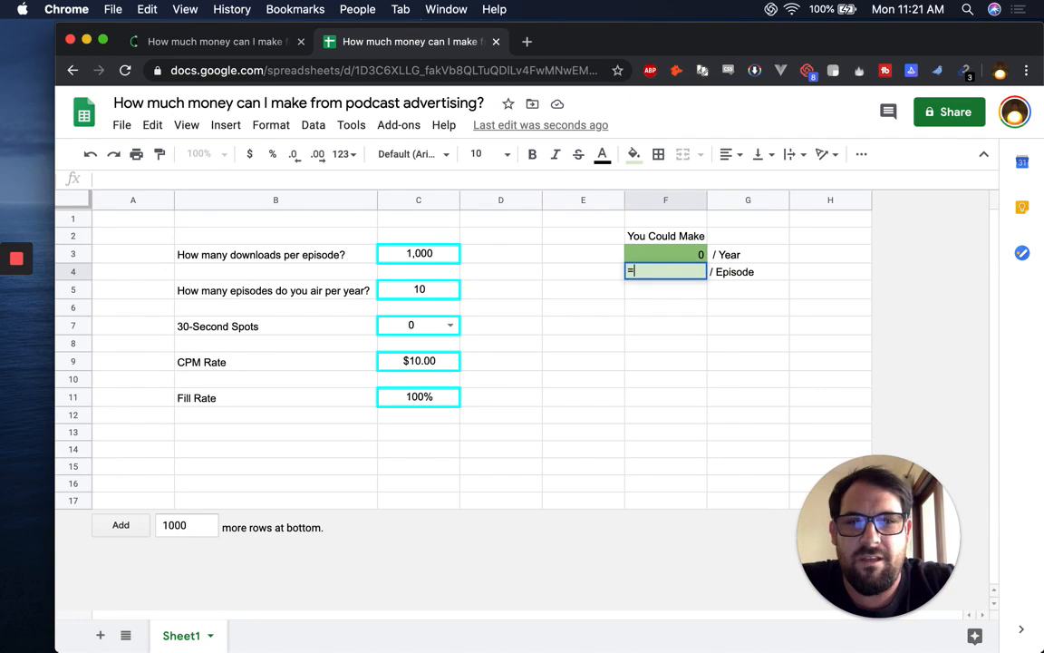
pyautogui.click(427, 257)
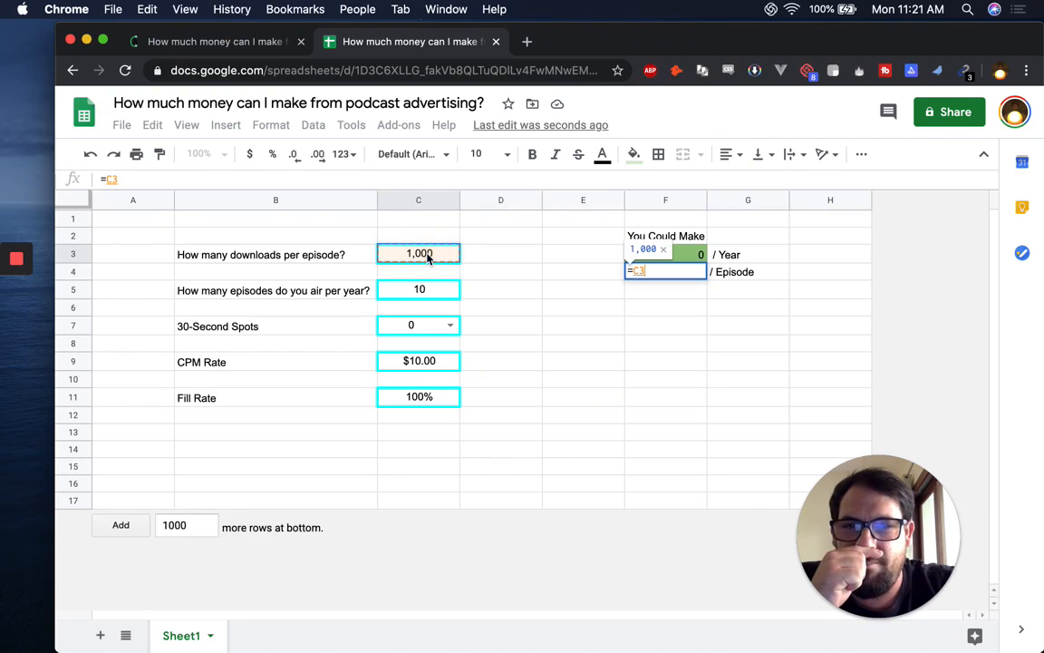
pyautogui.click(632, 264)
pyautogui.write('(')
pyautogui.press('Right')
pyautogui.press('Right')
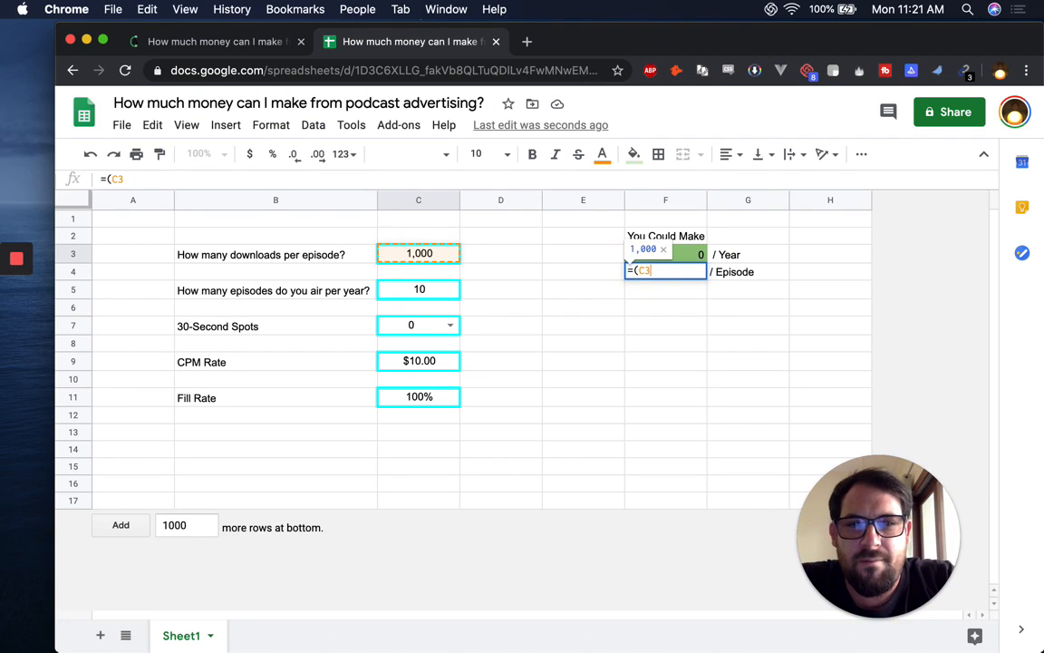
pyautogui.write('/1000)*')
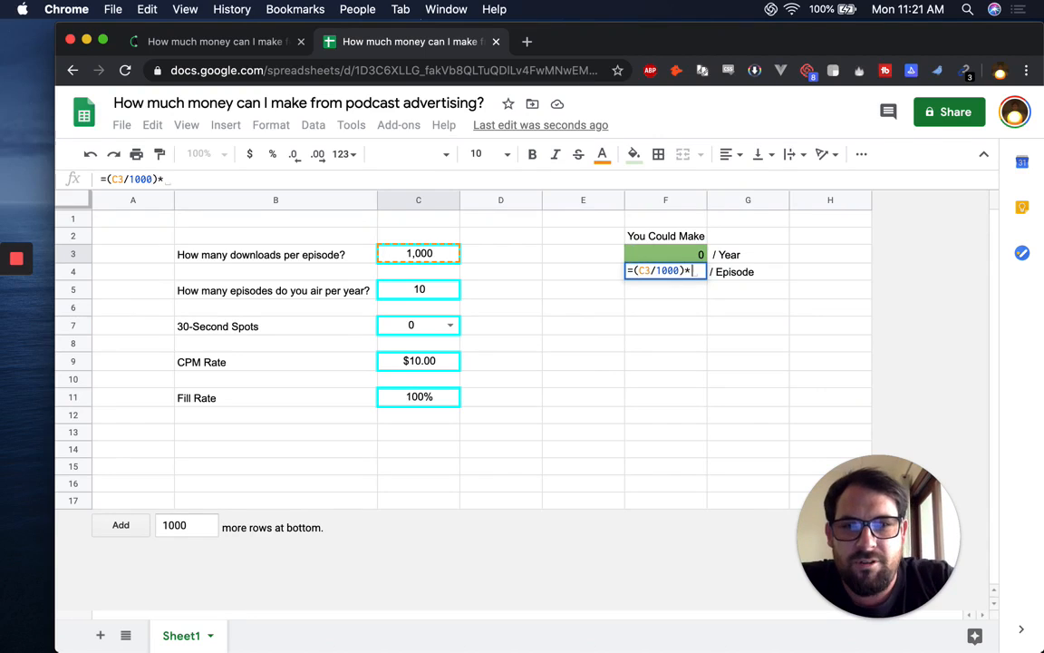
pyautogui.click(420, 363)
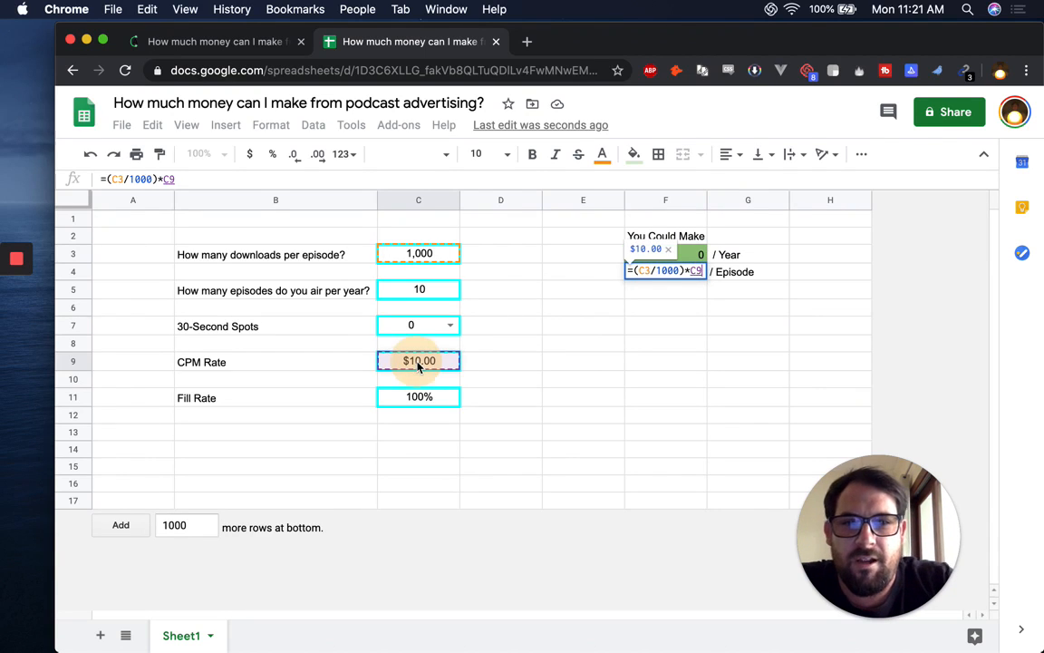
pyautogui.click(639, 271)
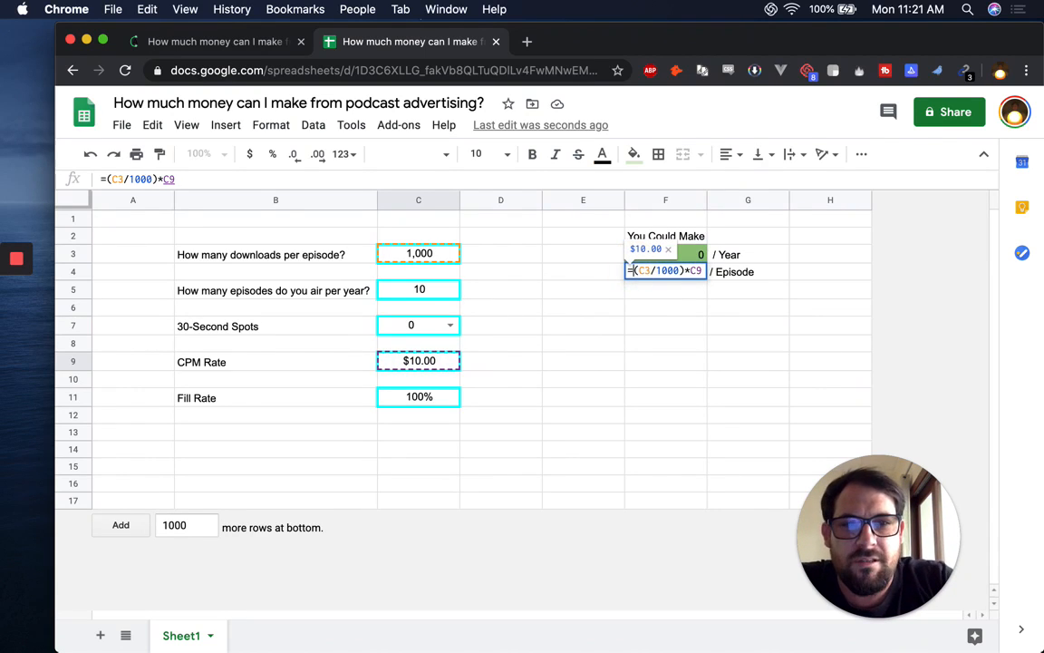
pyautogui.write('(')
pyautogui.write(')')
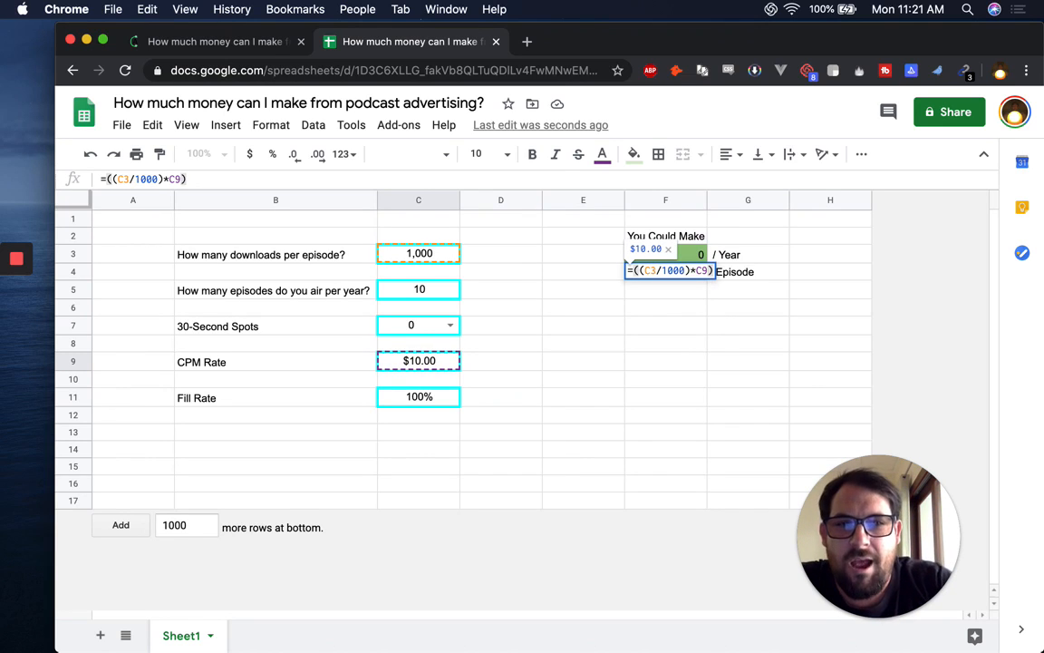
# Extend the F4 formula to =(((C3/1000)*C9)*C7)*C11, multiplying by the 30-second spots and the fill rate, and commit it
pyautogui.write('*')
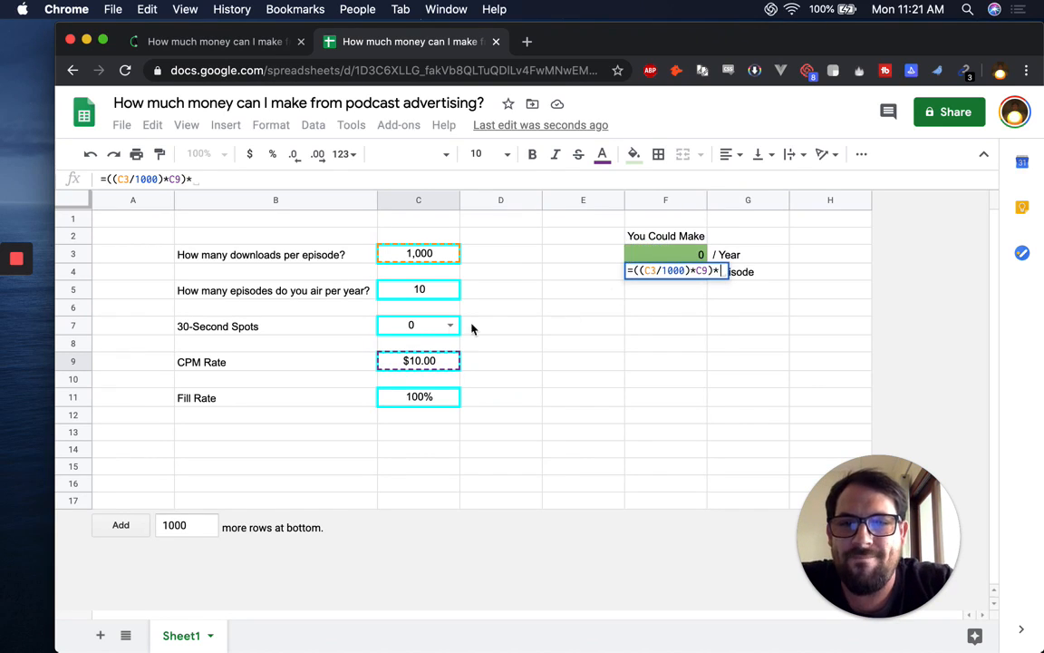
pyautogui.click(413, 327)
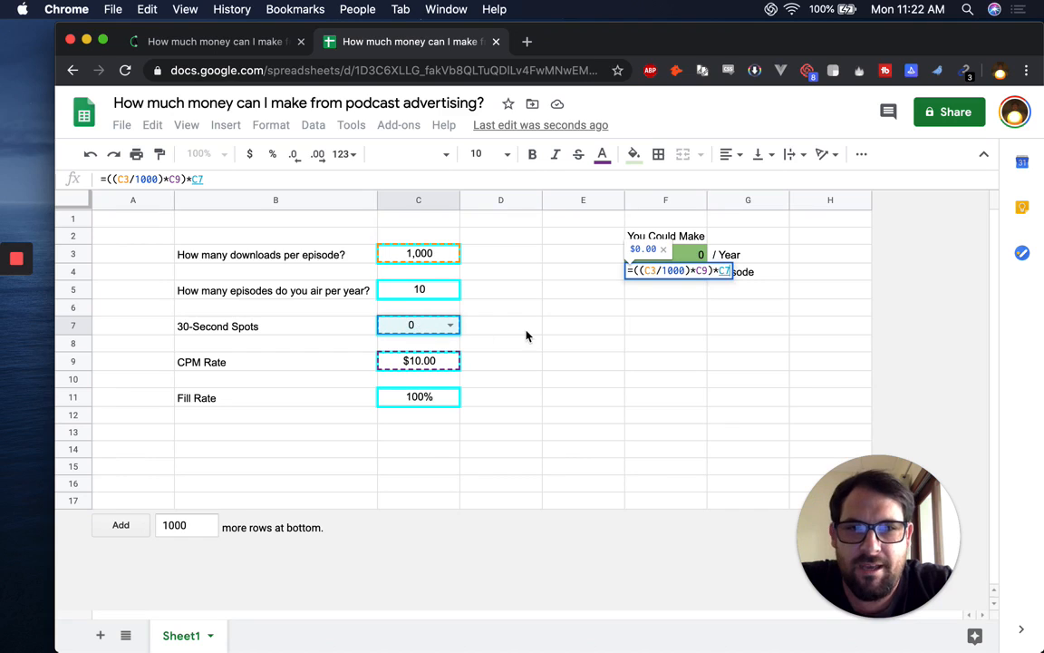
pyautogui.write(')')
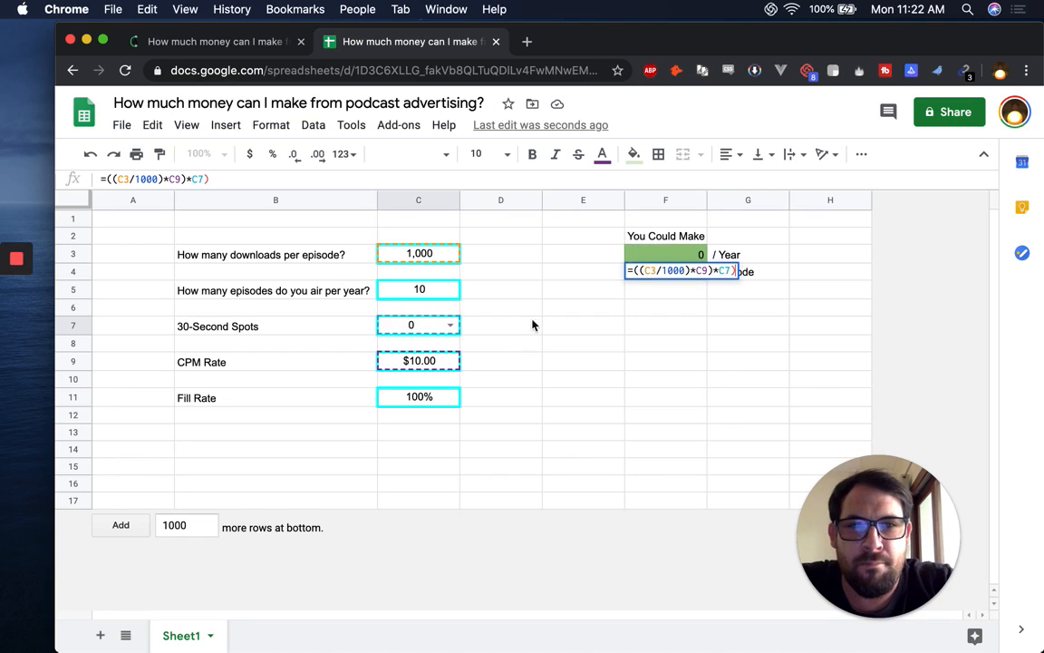
pyautogui.click(634, 272)
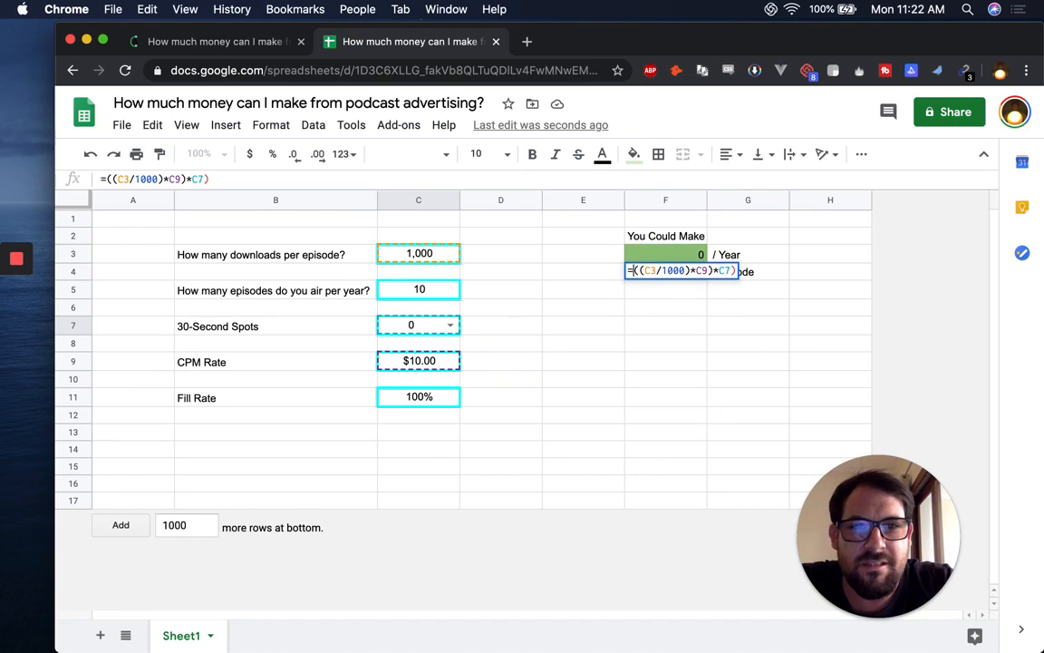
pyautogui.write('(')
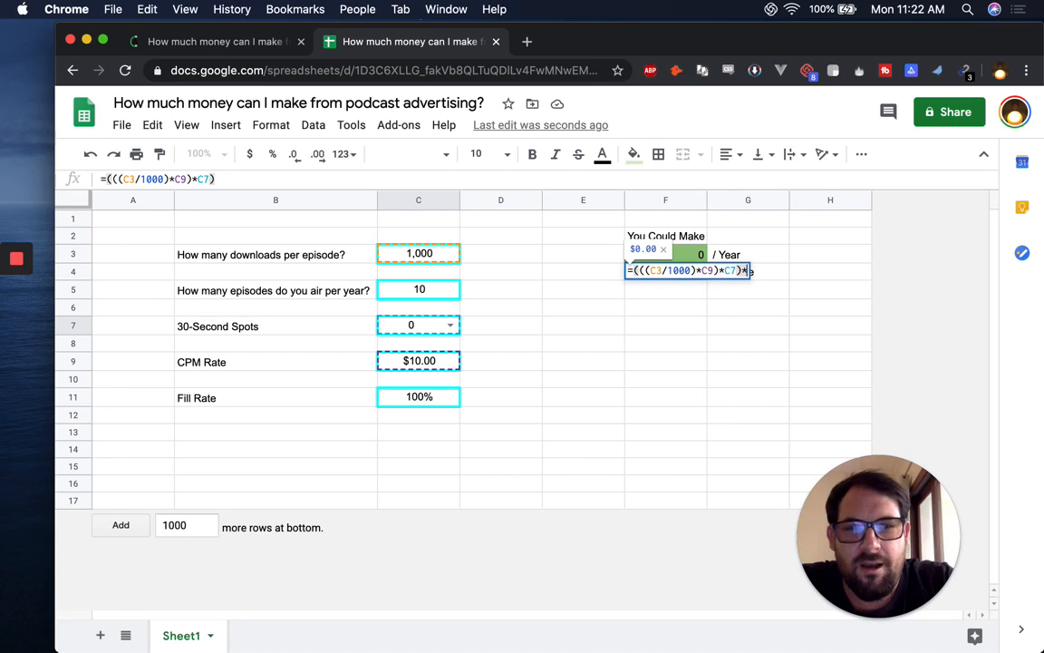
pyautogui.press('End')
pyautogui.write('*')
pyautogui.click(434, 396)
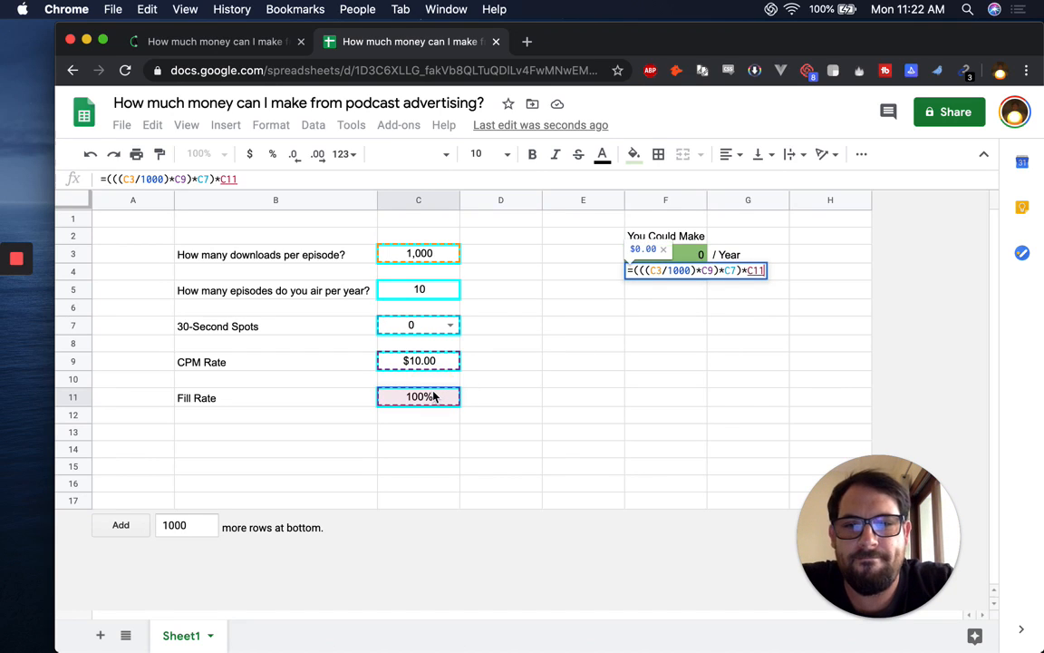
pyautogui.press('Return')
pyautogui.press('Up')
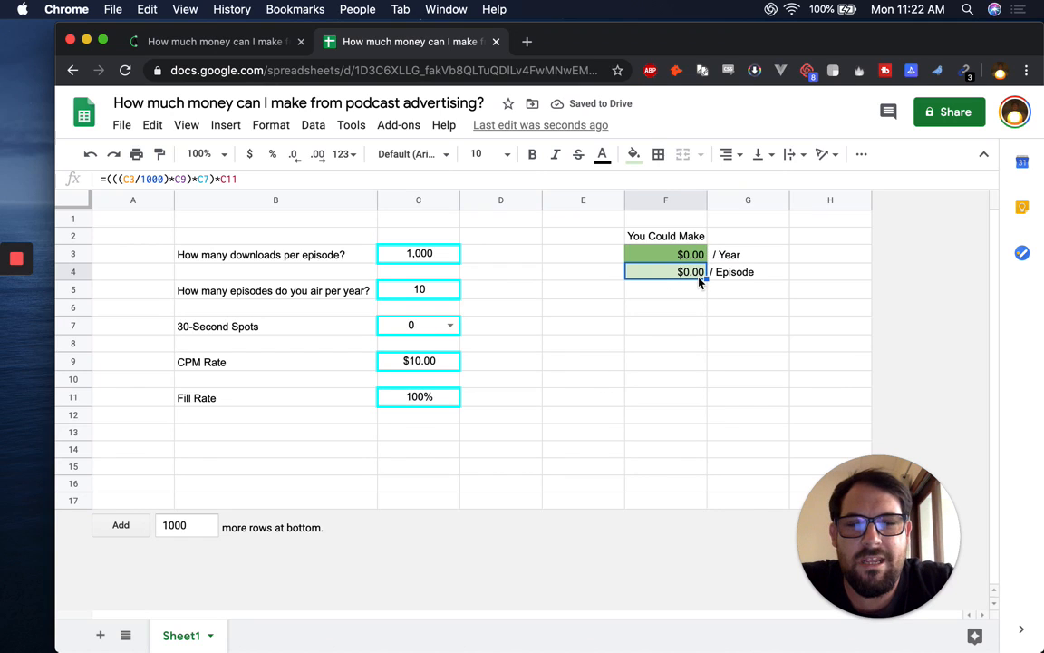
# Set the 30-Second Spots value in cell C7 to 1
pyautogui.click(426, 324)
pyautogui.write('1')
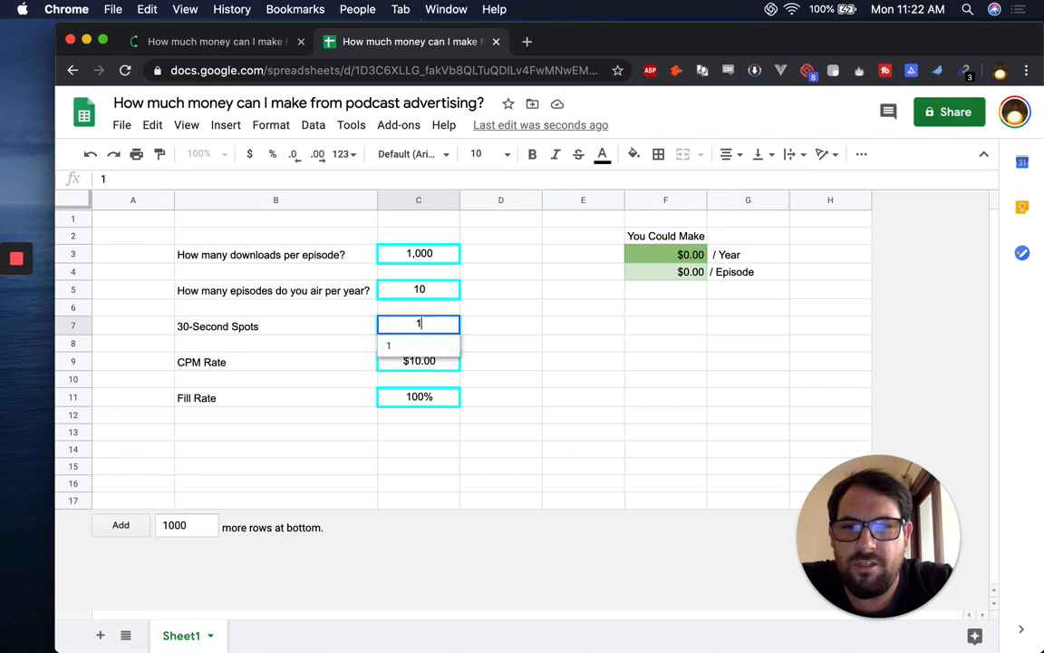
pyautogui.press('Return')
pyautogui.press('Down')
pyautogui.press('Down')
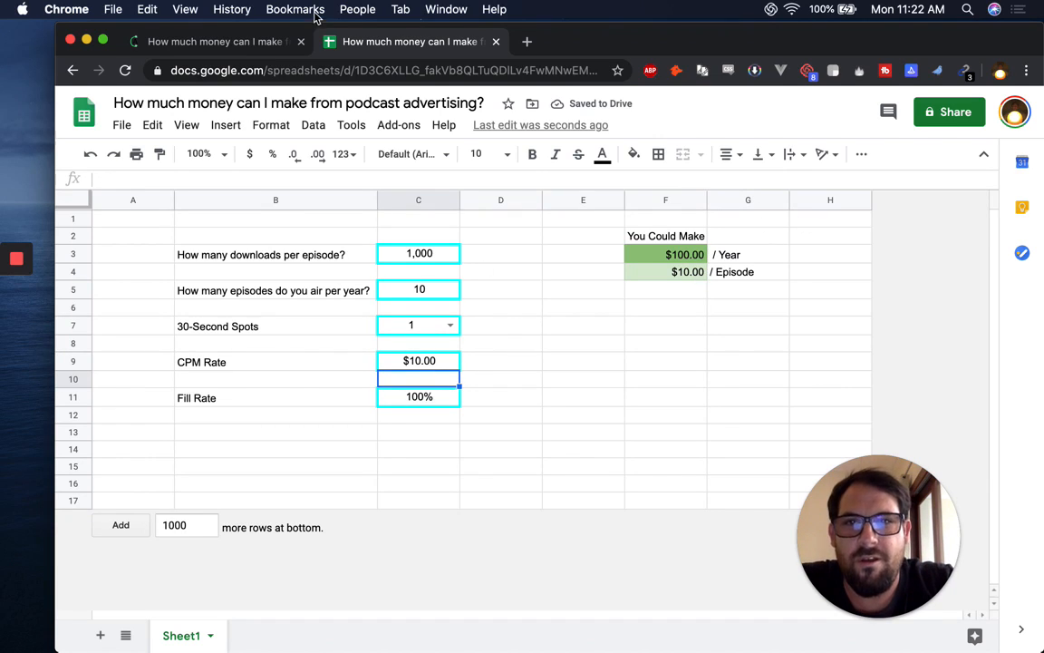
# Switch to the AdvertiseCast calculator page and set its downloads per episode to 1000
pyautogui.click(237, 43)
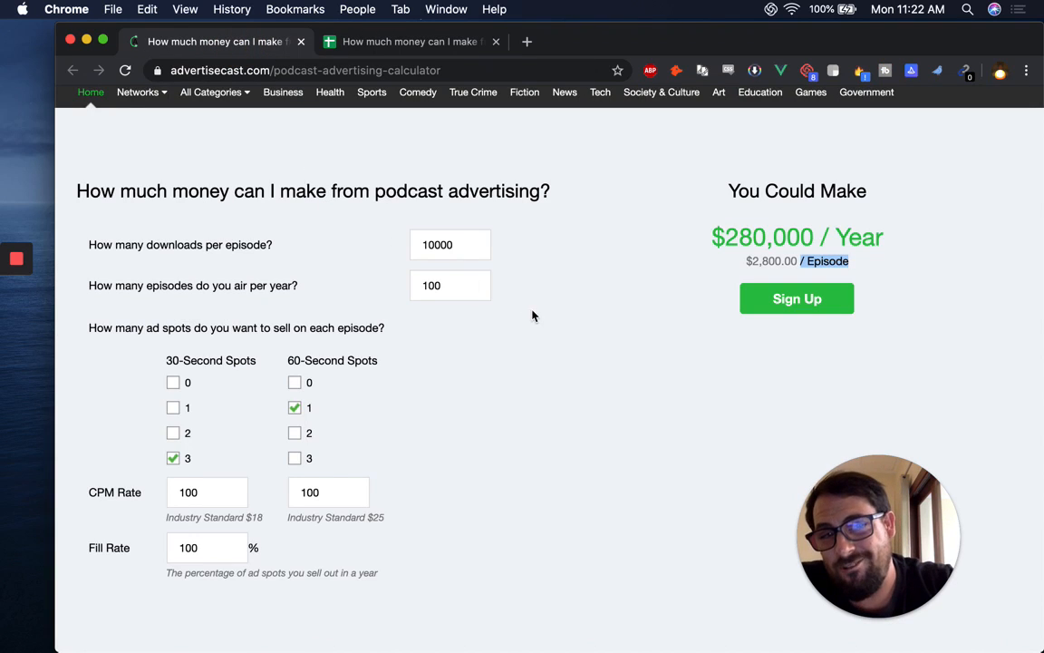
pyautogui.click(361, 42)
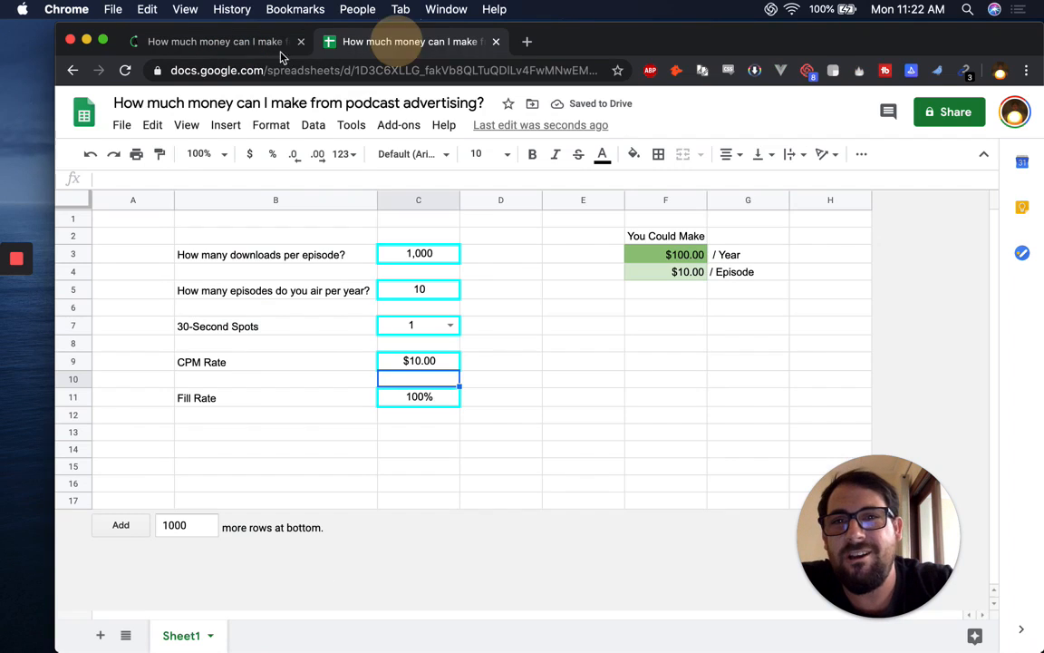
pyautogui.click(426, 261)
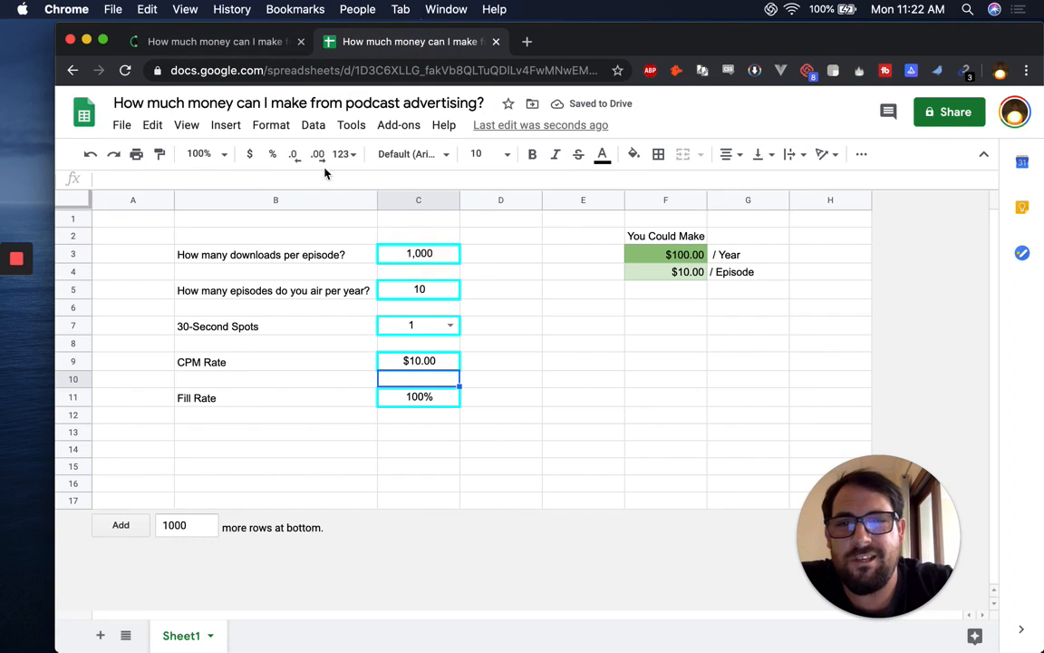
pyautogui.click(264, 46)
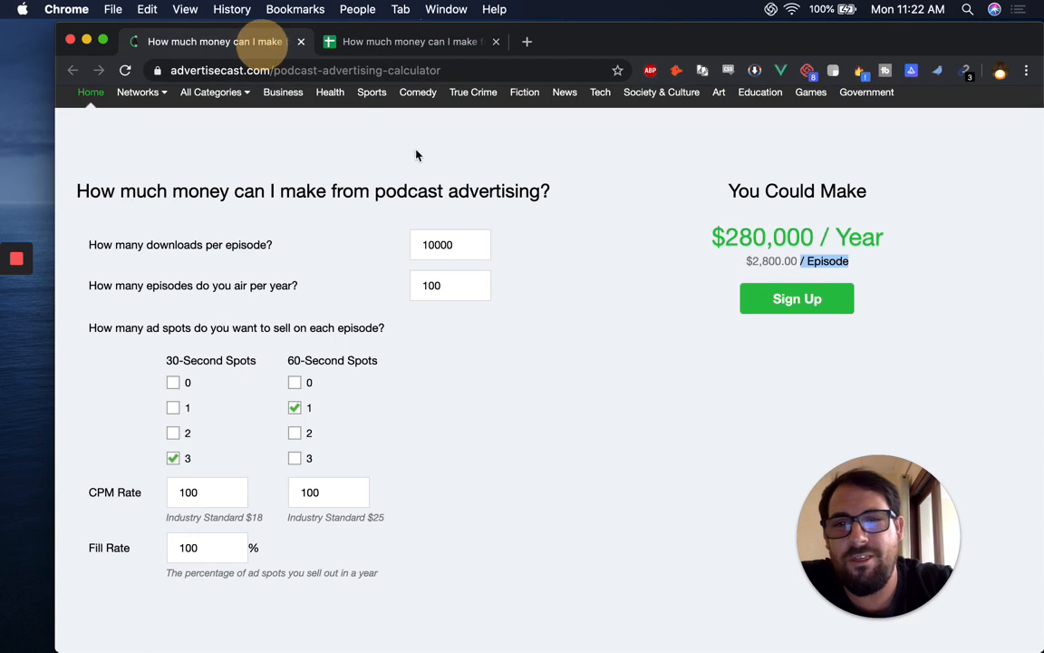
pyautogui.click(473, 247)
pyautogui.doubleClick(447, 243)
pyautogui.write('1000')
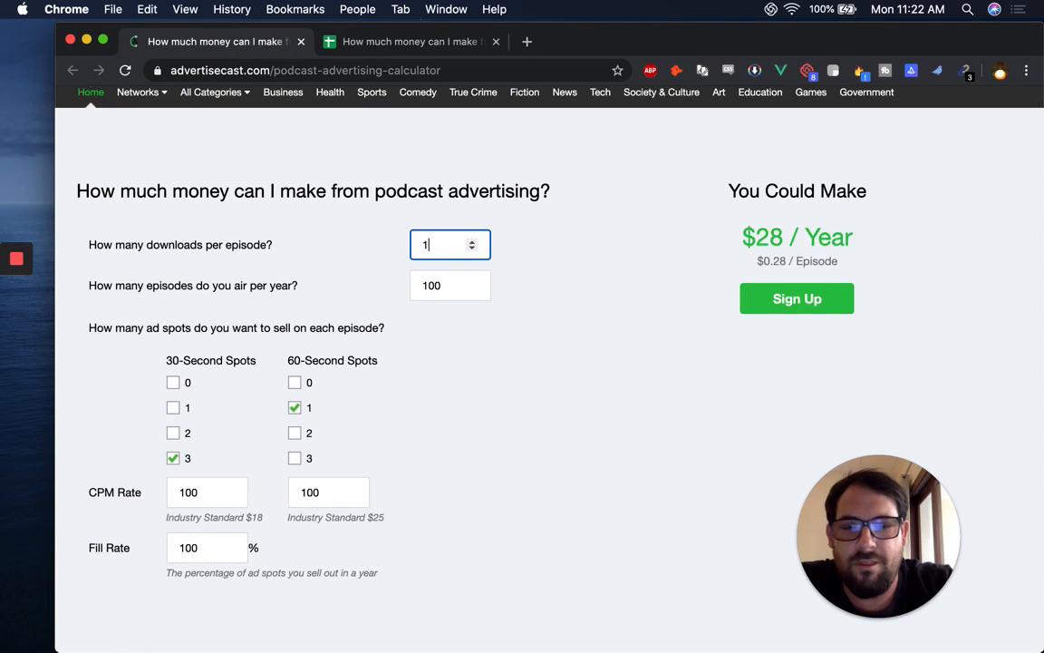
pyautogui.click(388, 47)
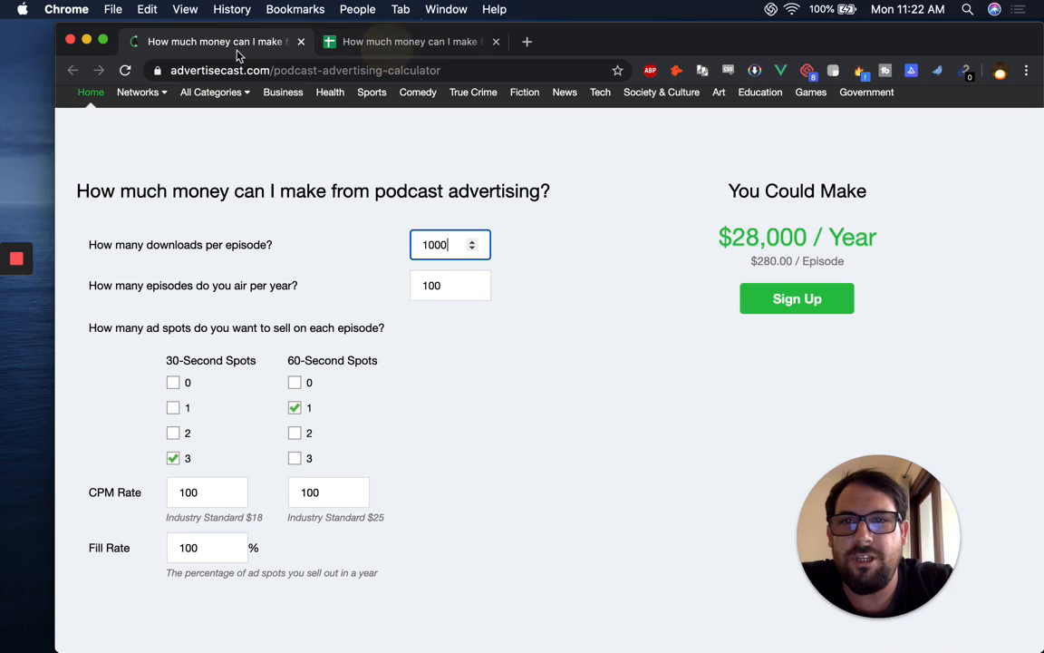
# Set the episodes aired per year to 10 in the AdvertiseCast calculator
pyautogui.click(231, 41)
pyautogui.click(441, 284)
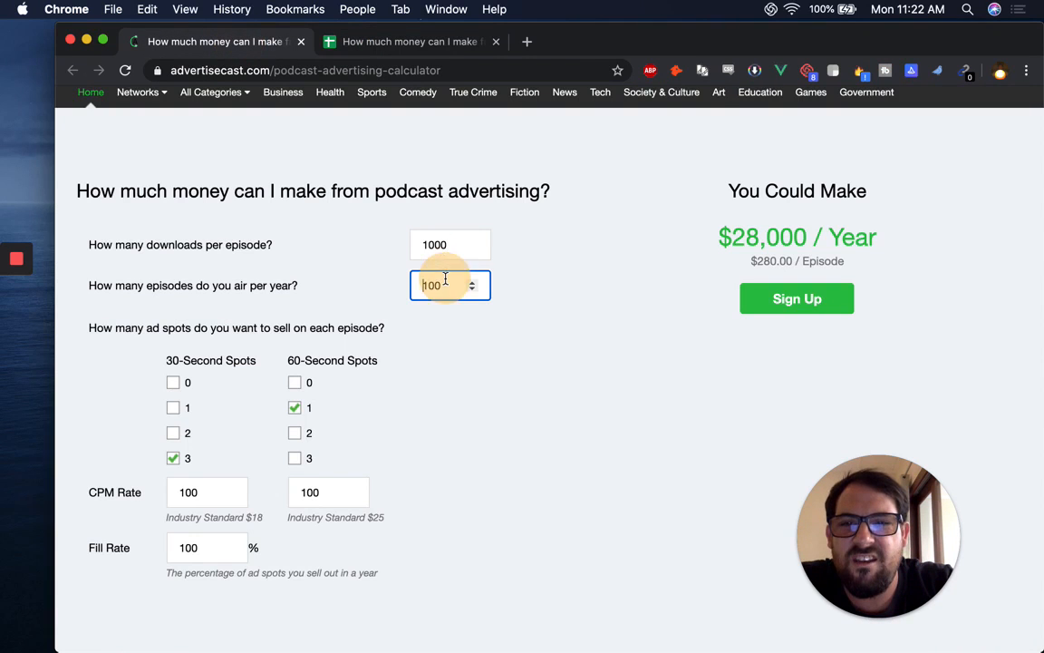
pyautogui.press('Down')
pyautogui.write('0')
pyautogui.press('BackSpace')
pyautogui.press('BackSpace')
pyautogui.press('BackSpace')
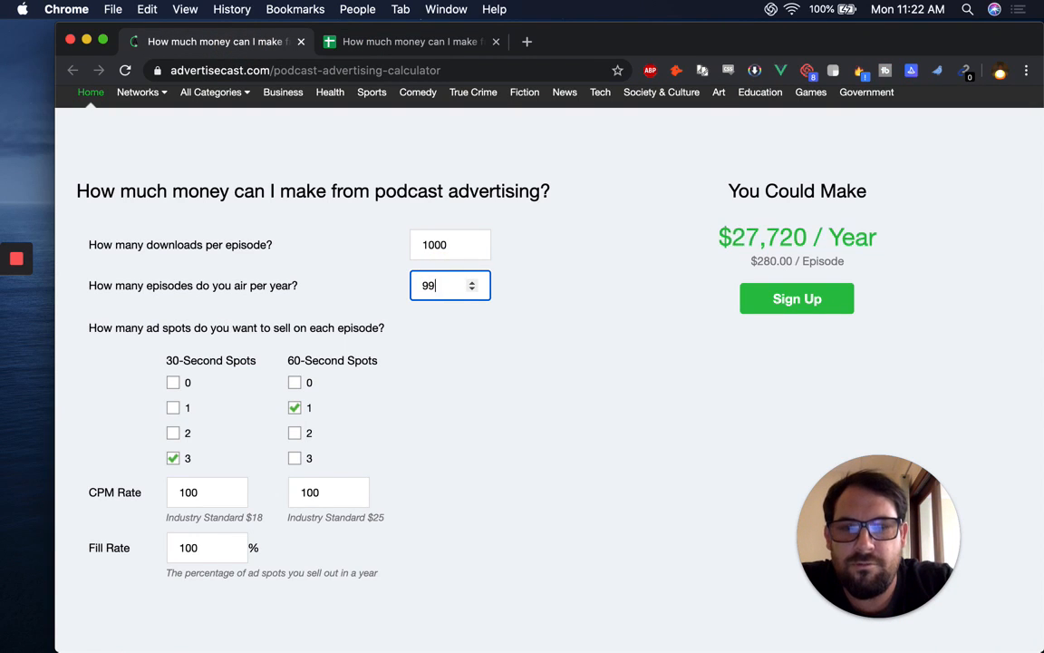
pyautogui.write('10')
# Choose 1 for the 30-second spots and 0 for the 60-second spots in the AdvertiseCast calculator
pyautogui.click(299, 411)
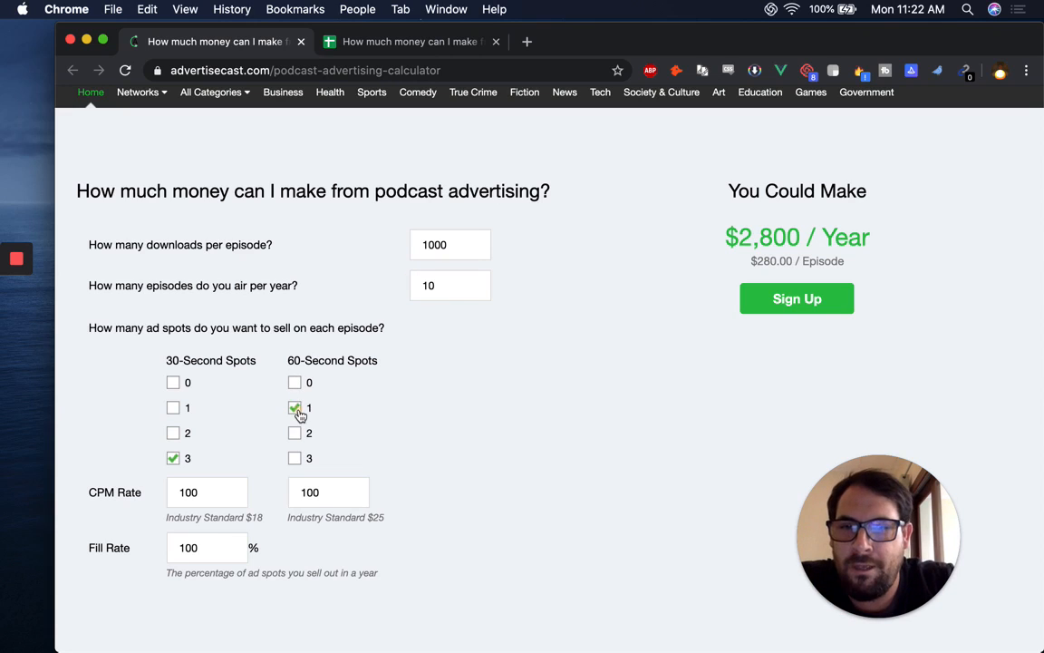
pyautogui.click(173, 408)
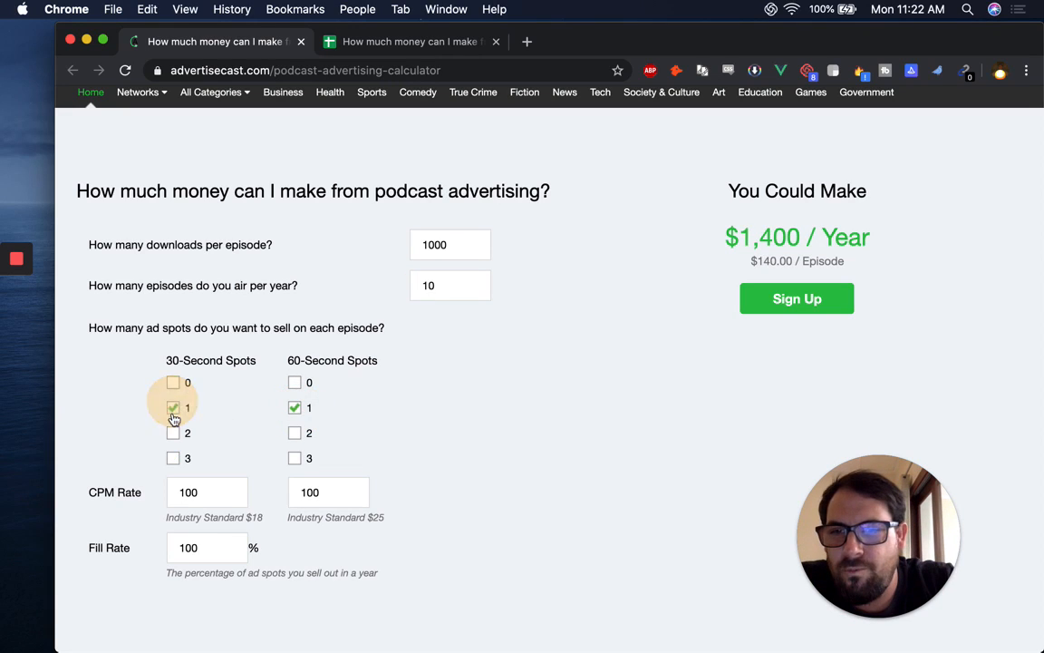
pyautogui.click(296, 383)
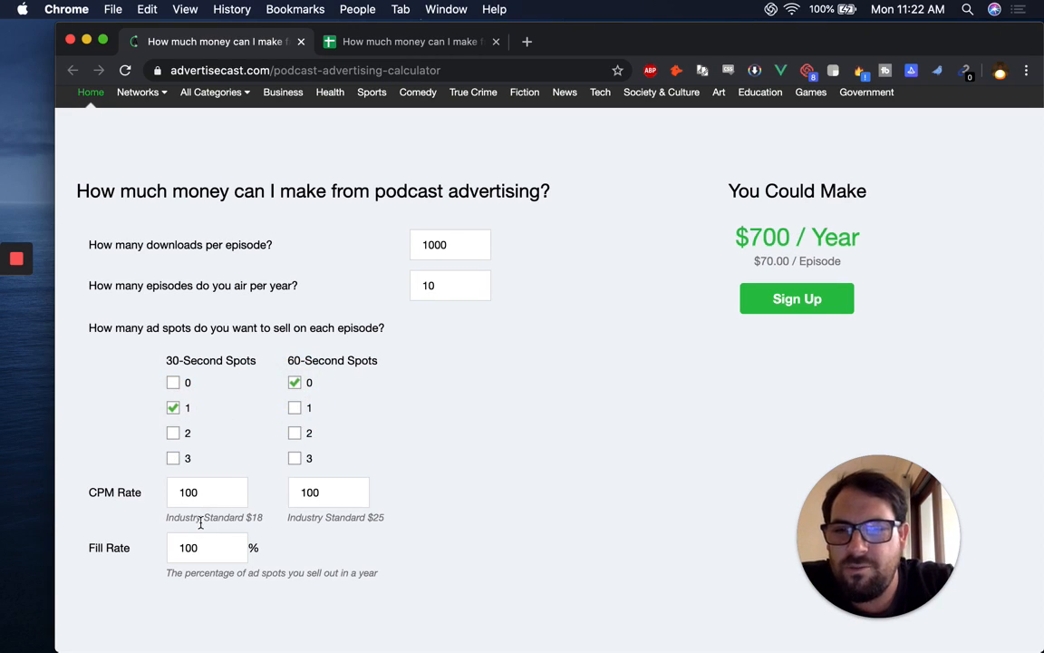
# Compare the AdvertiseCast per-episode earnings and fill rate with the spreadsheet's F4 result and inputs
pyautogui.moveTo(749, 278); pyautogui.dragTo(835, 262)
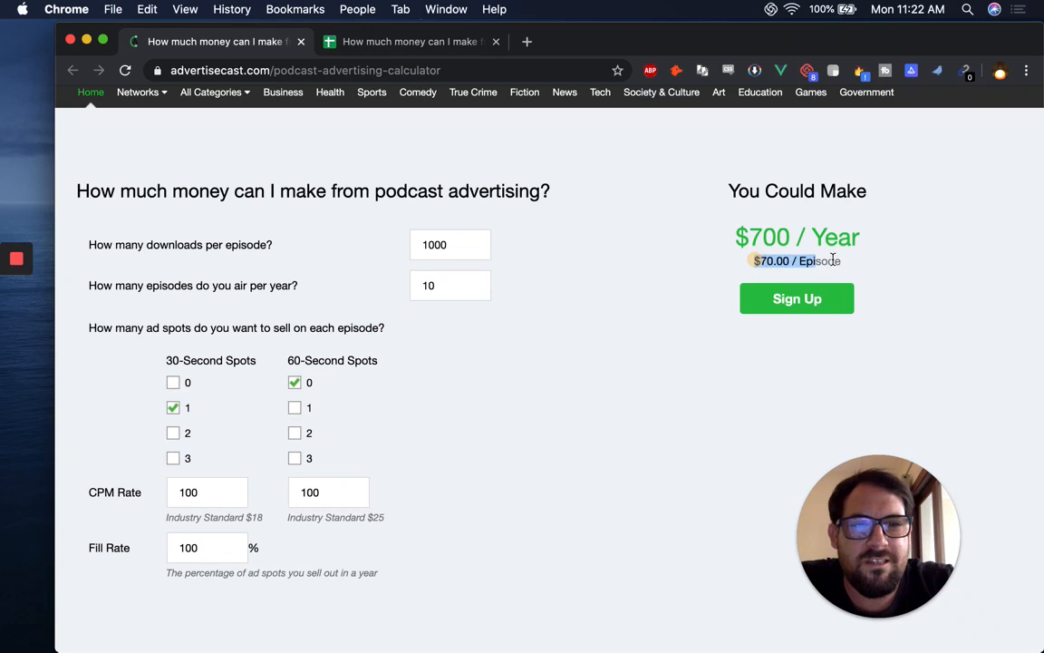
pyautogui.click(431, 44)
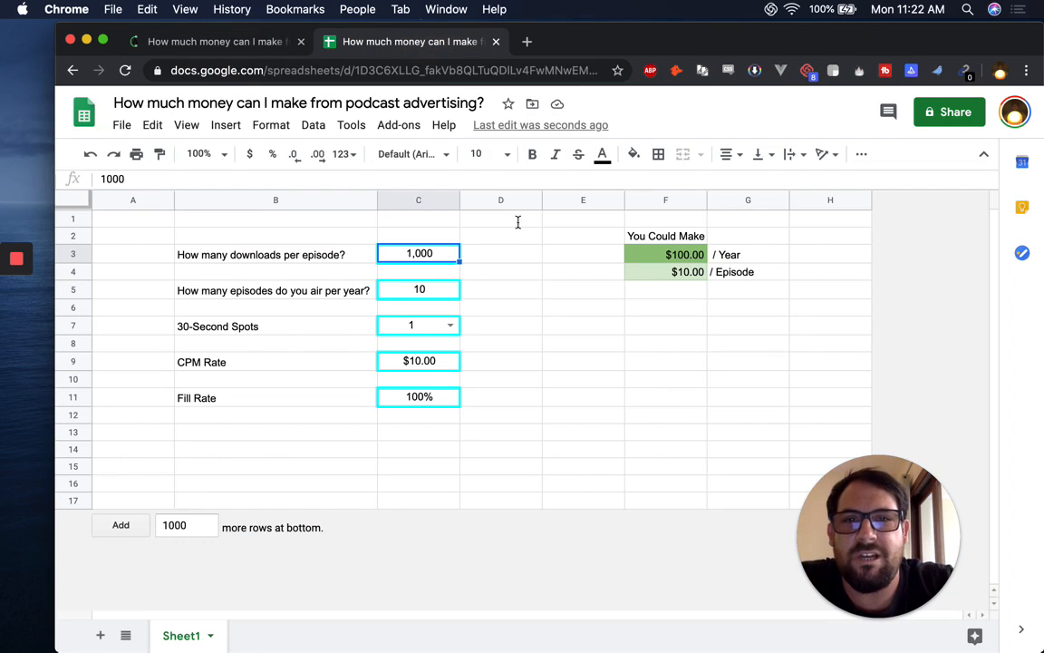
pyautogui.click(685, 279)
pyautogui.click(687, 277)
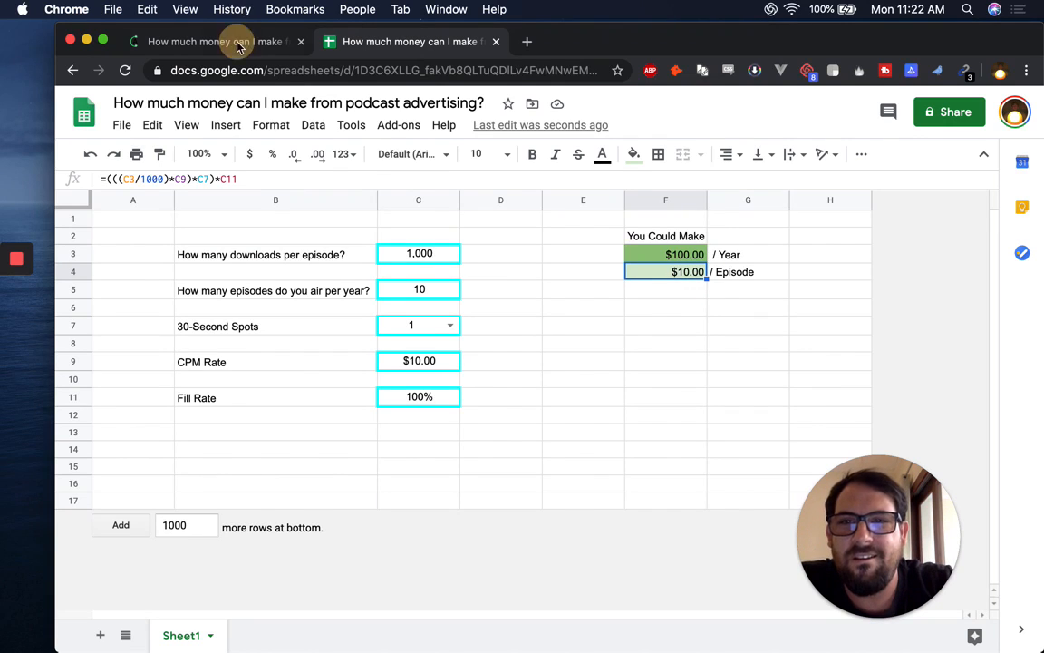
pyautogui.hotkey('ctrl', 'Tab')
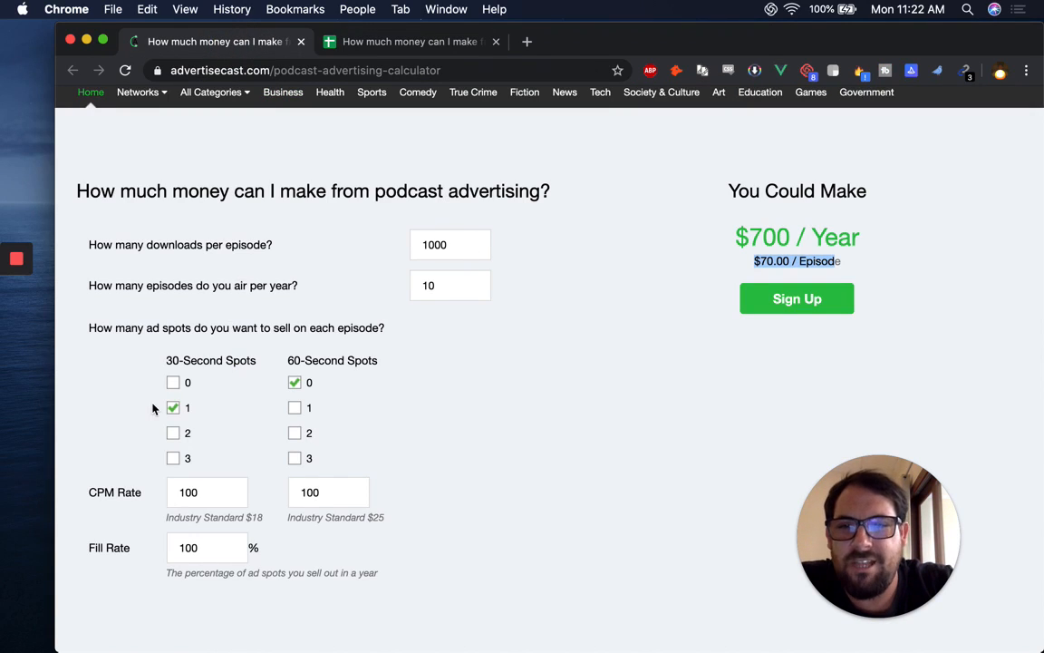
pyautogui.click(201, 549)
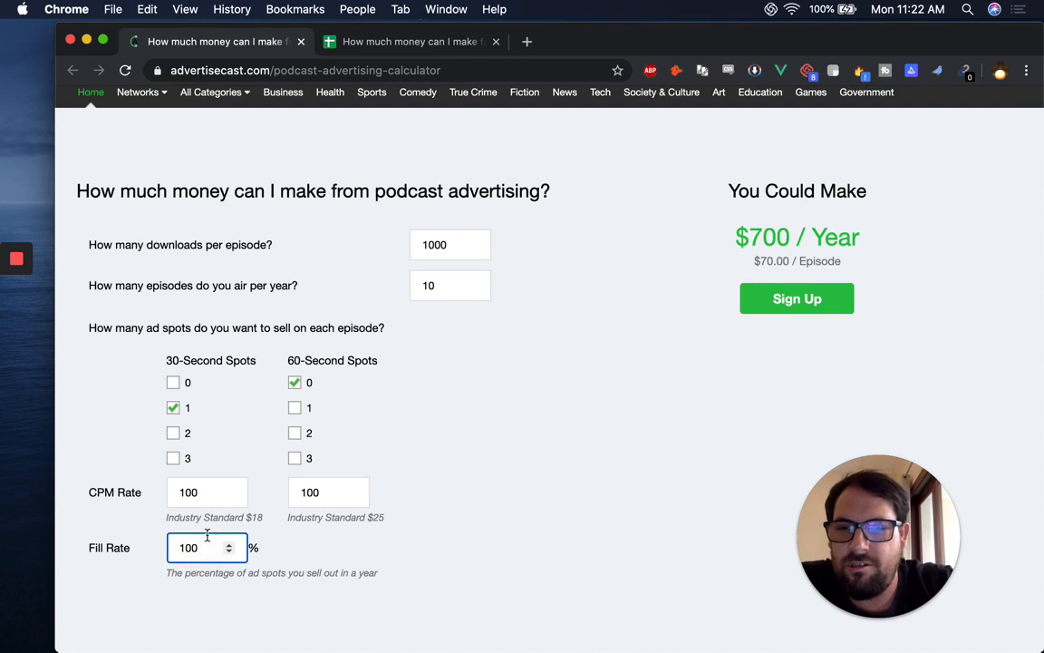
pyautogui.click(396, 36)
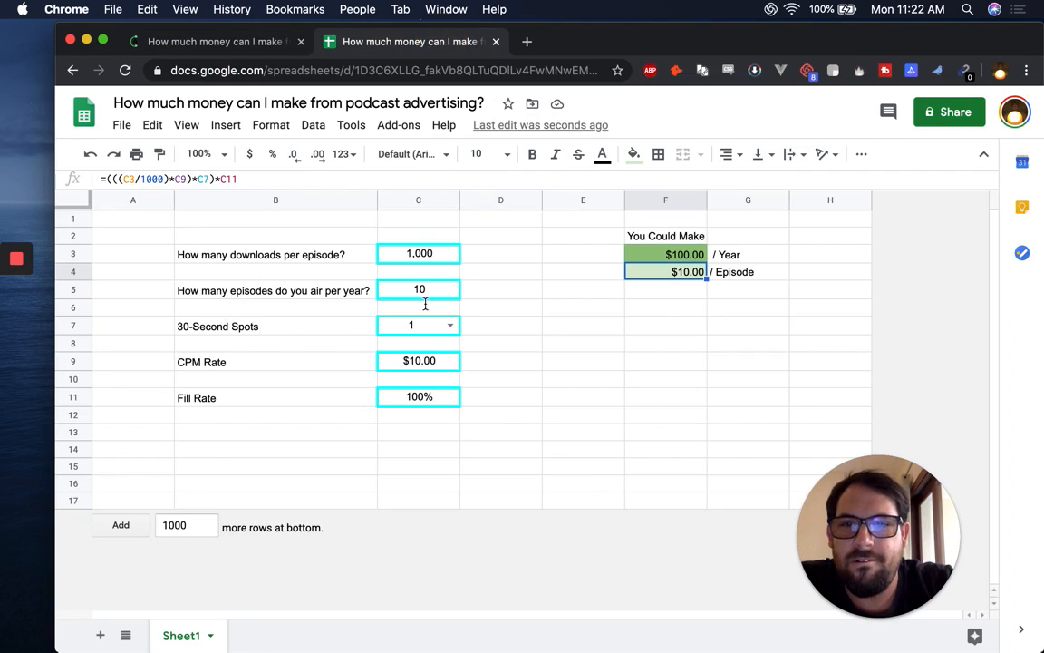
# Set the CPM rate in cell C9 of the spreadsheet to $100
pyautogui.click(422, 365)
pyautogui.doubleClick(420, 361)
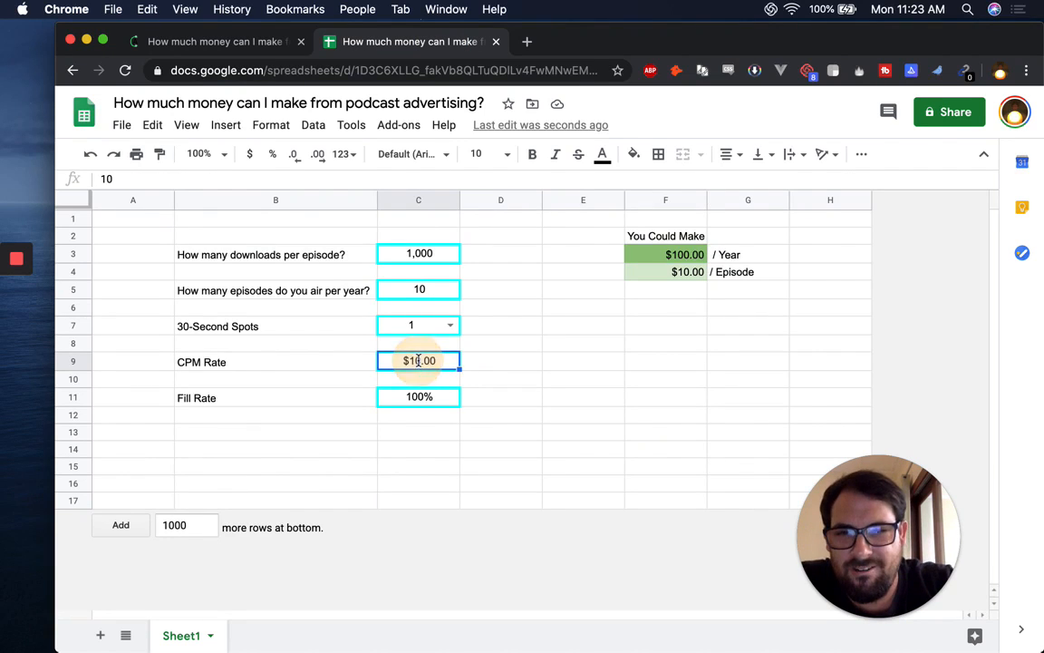
pyautogui.write('0')
pyautogui.press('Return')
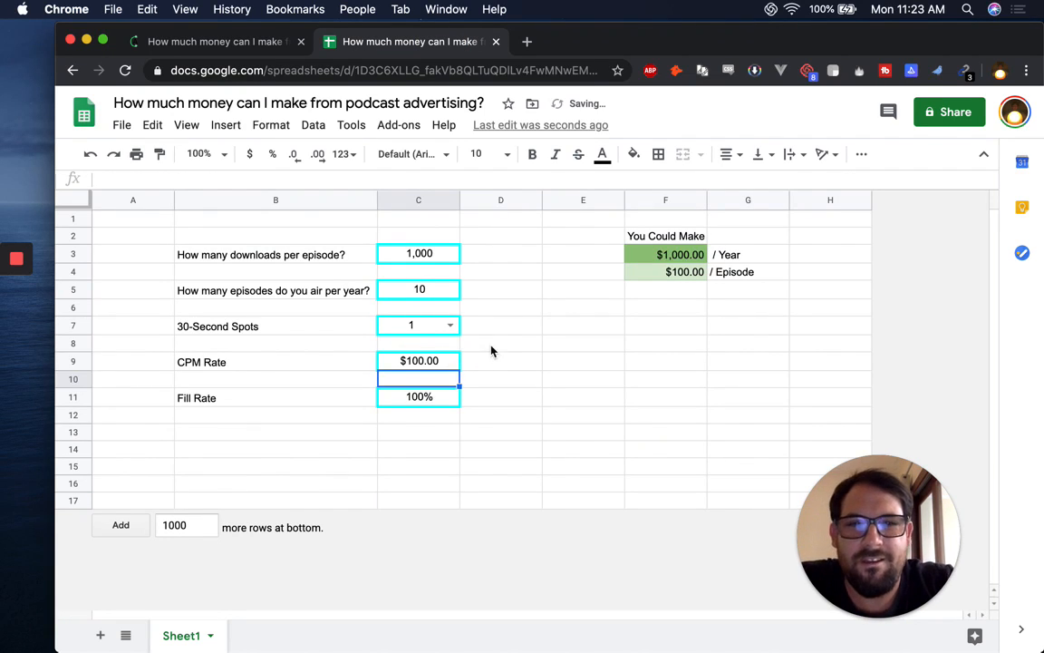
# Compare the per-episode result and formula in F4 with the per-episode earnings on the AdvertiseCast calculator page
pyautogui.click(676, 272)
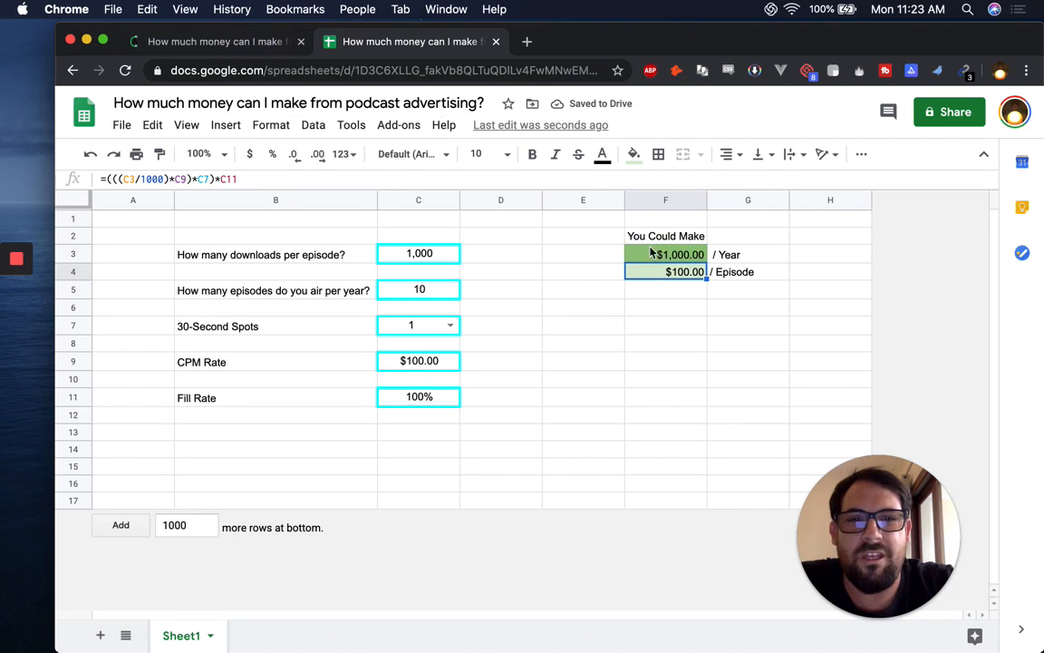
pyautogui.click(234, 52)
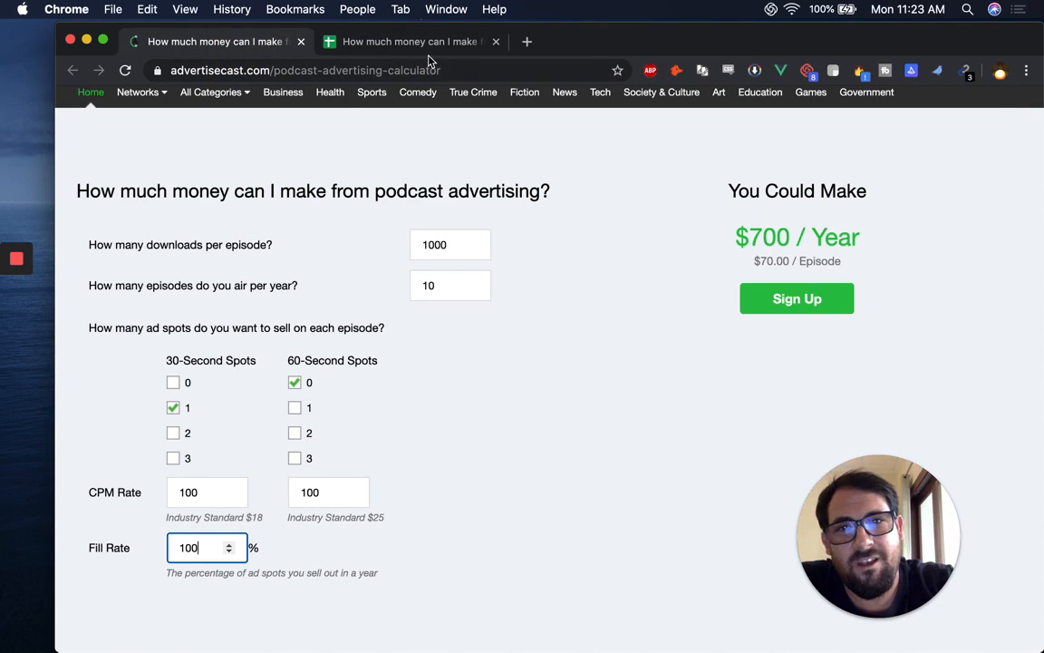
pyautogui.click(388, 42)
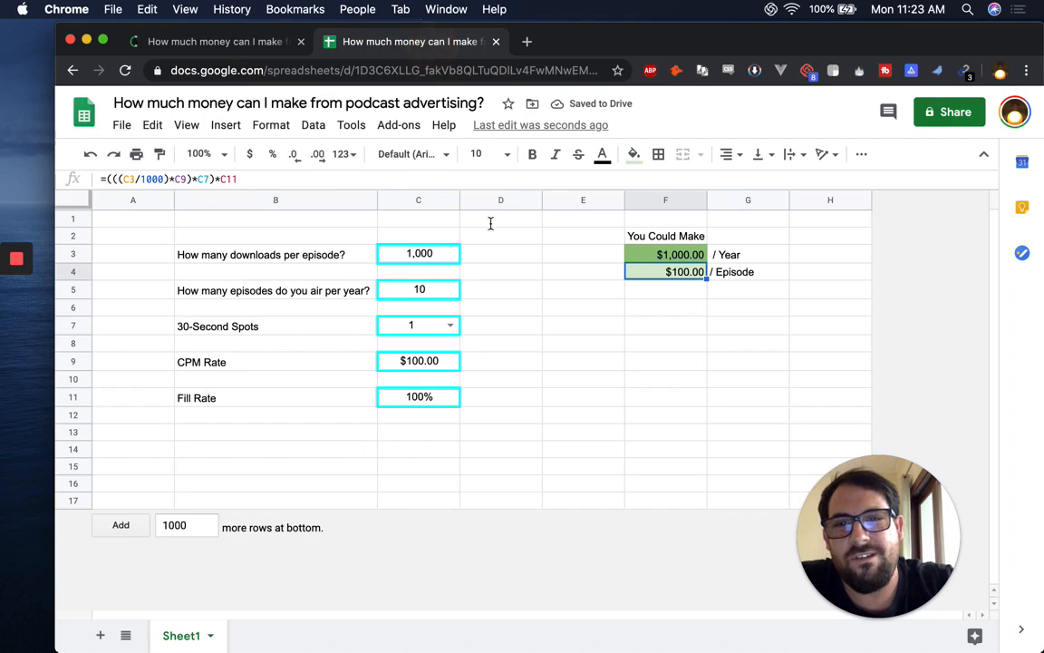
# Change the per-episode formula in F4 to =((((C3/1000)*C9)*C7)*C11)*.7
pyautogui.doubleClick(684, 272)
pyautogui.click(634, 270)
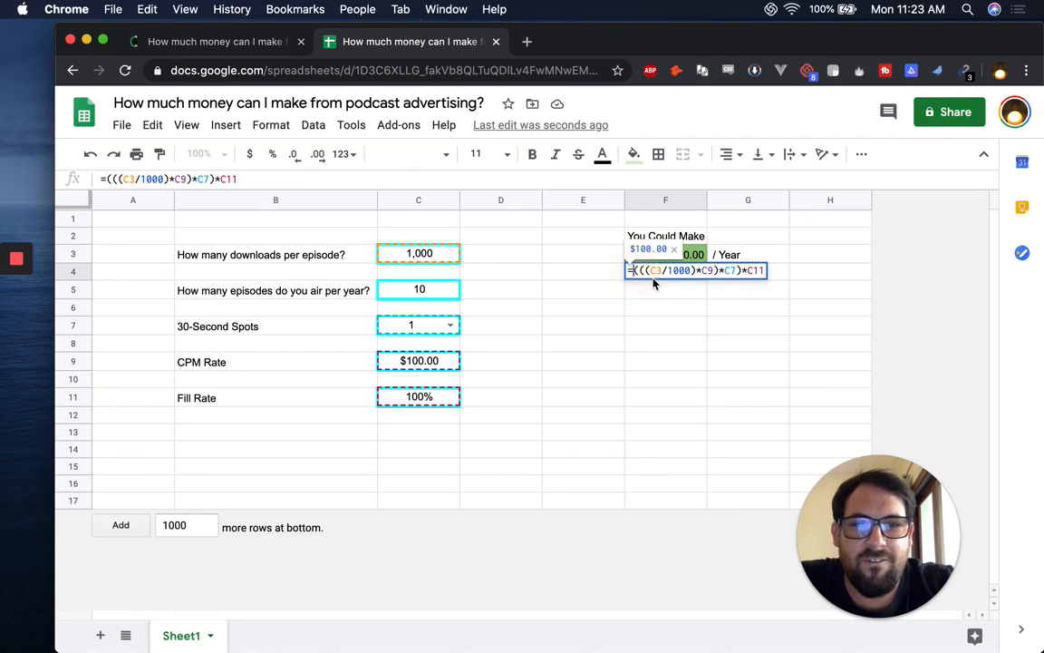
pyautogui.write('(')
pyautogui.press('End')
pyautogui.write(')*.7')
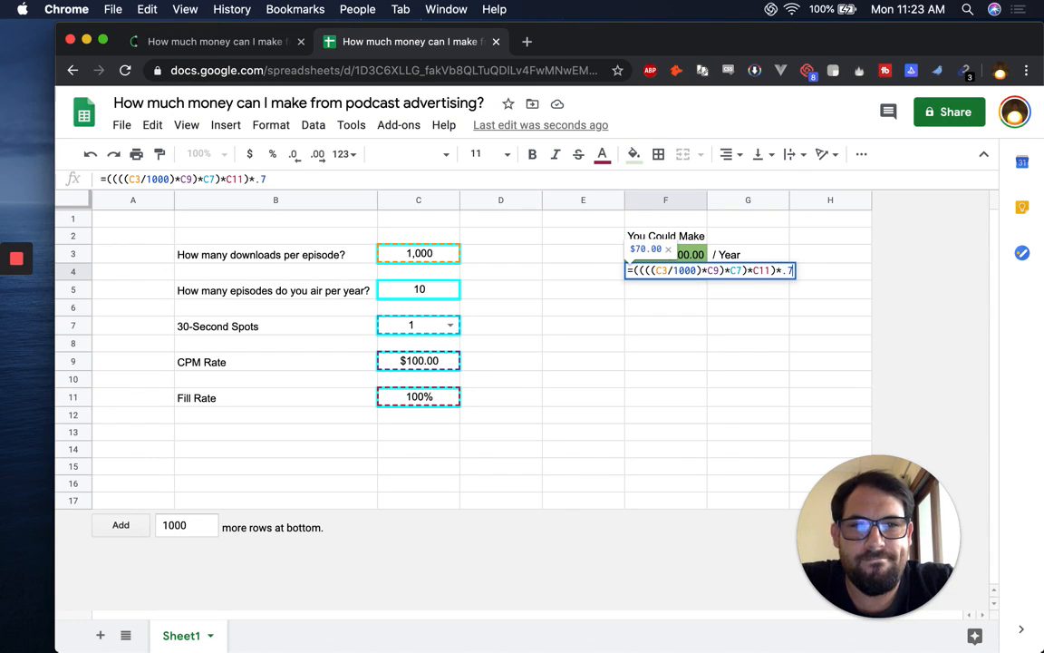
pyautogui.press('Return')
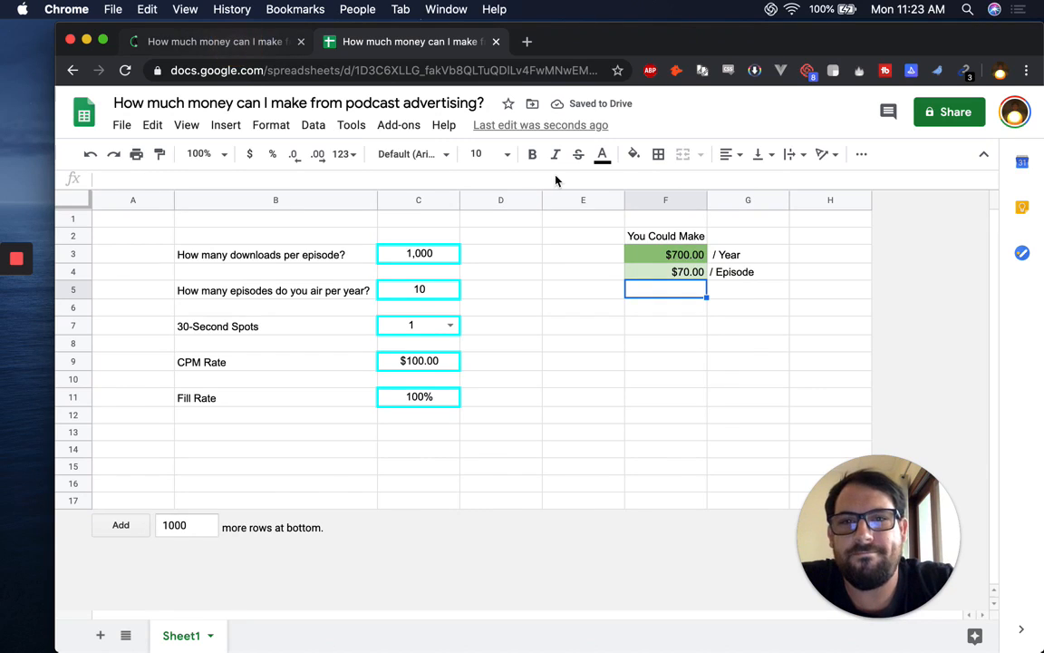
# Check the yearly earnings on the AdvertiseCast page against the spreadsheet's yearly result in F3
pyautogui.hotkey('ctrl', 'shift', 'Tab')
pyautogui.moveTo(735, 236); pyautogui.dragTo(826, 237)
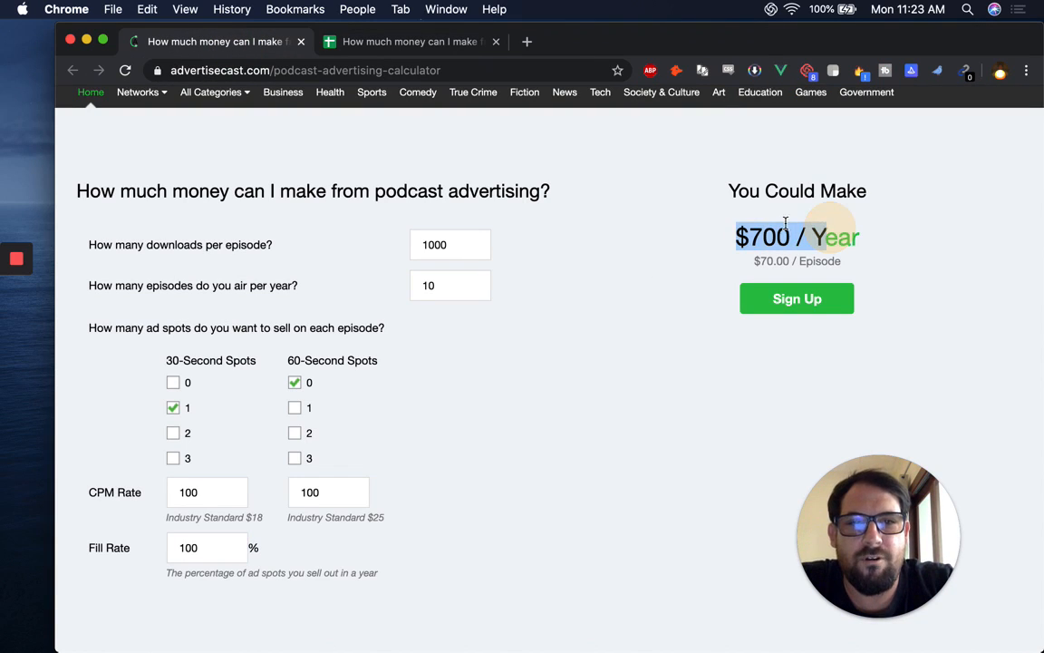
pyautogui.click(444, 45)
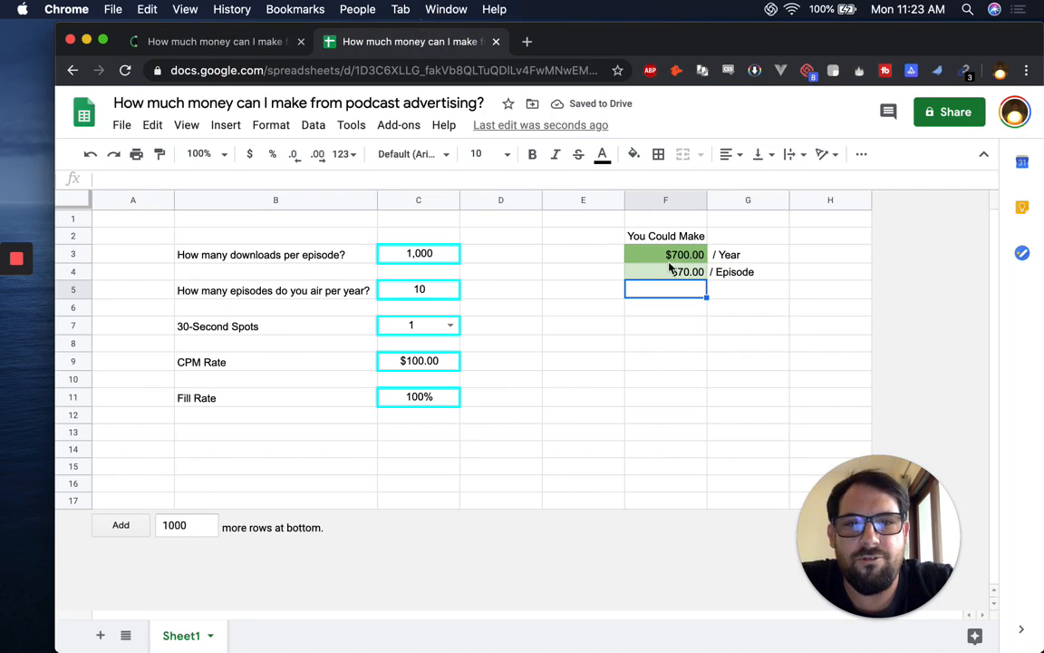
# Set the downloads per episode in cell C3 to 10000
pyautogui.doubleClick(423, 256)
pyautogui.write('0')
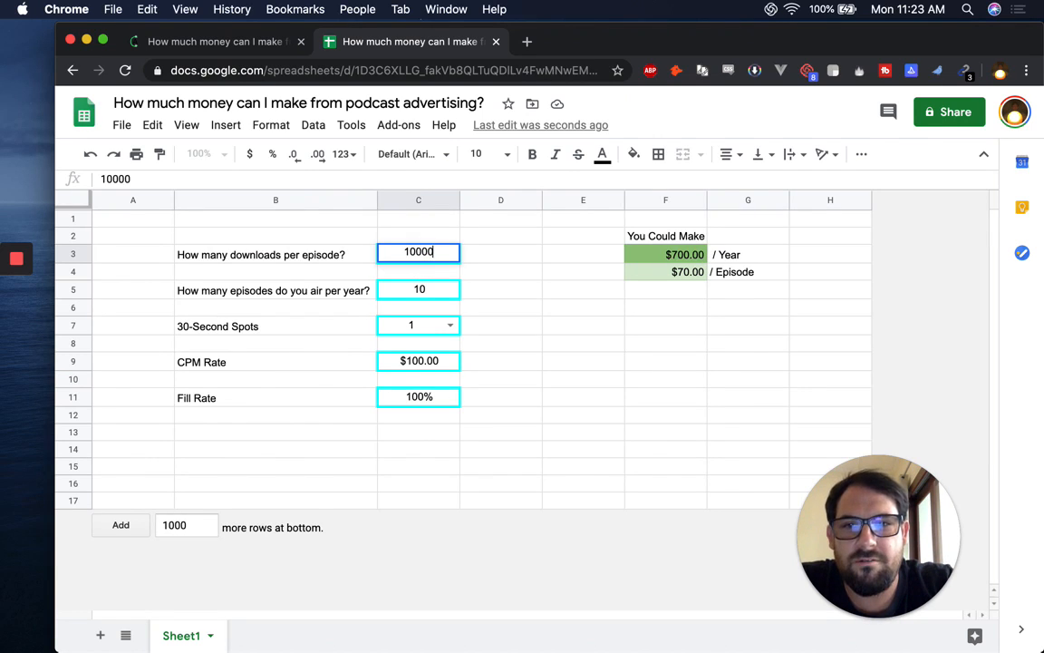
pyautogui.press('Return')
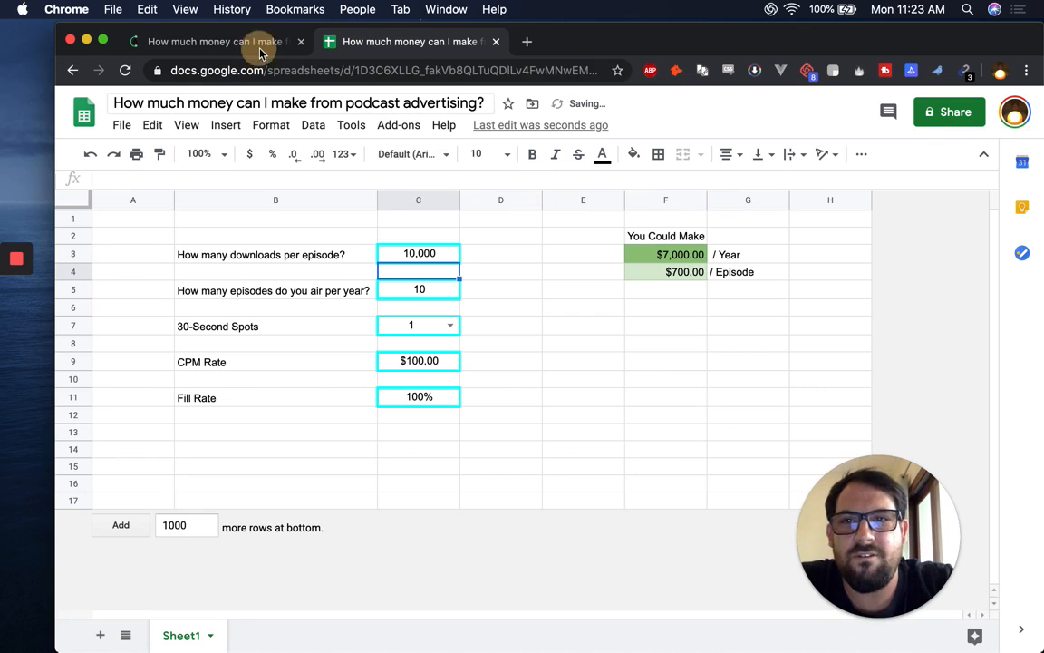
# Switch to the AdvertiseCast calculator page and set its downloads per episode to 10000
pyautogui.click(226, 42)
pyautogui.click(438, 240)
pyautogui.doubleClick(438, 239)
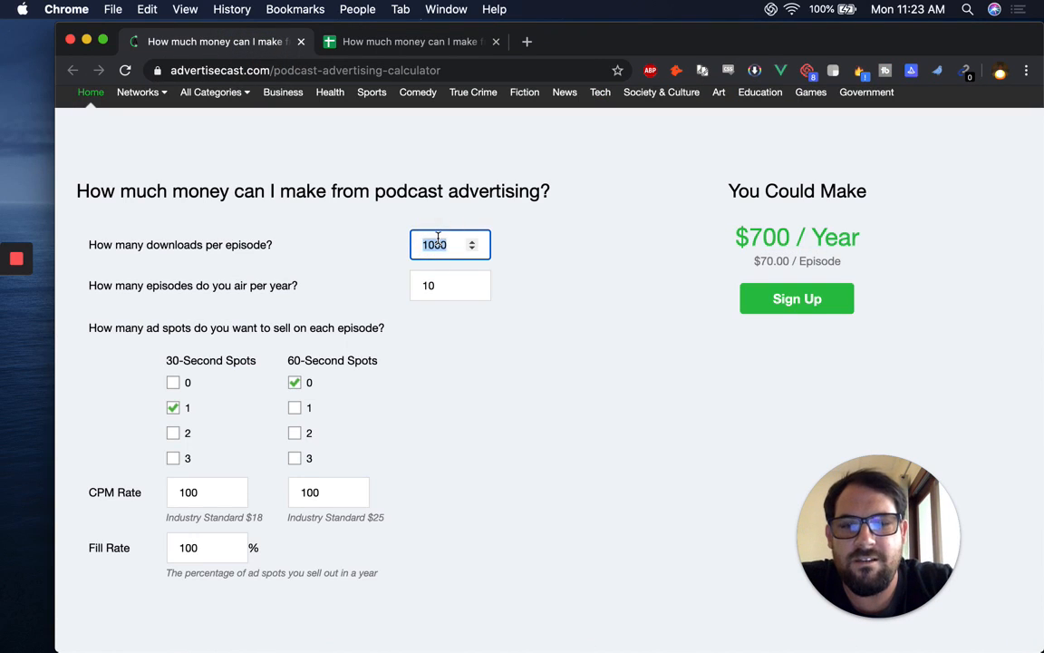
pyautogui.press('Right')
pyautogui.write('0')
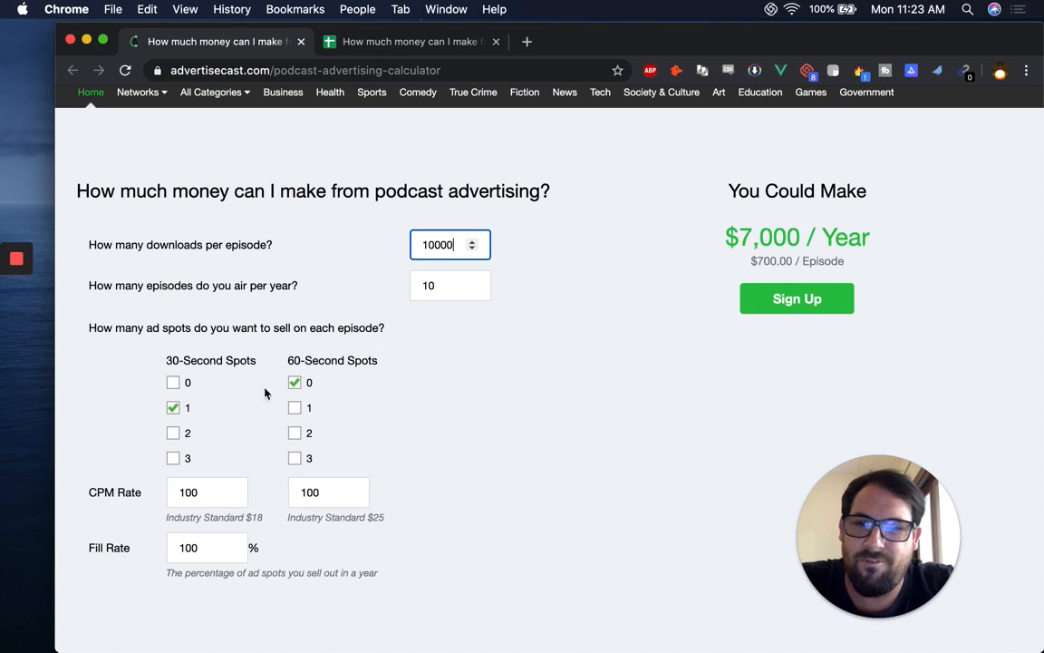
# Try different ad spot combinations in the AdvertiseCast calculator, ending with 1 for the 30-second spots and 2 for the 60-second spots
pyautogui.click(174, 432)
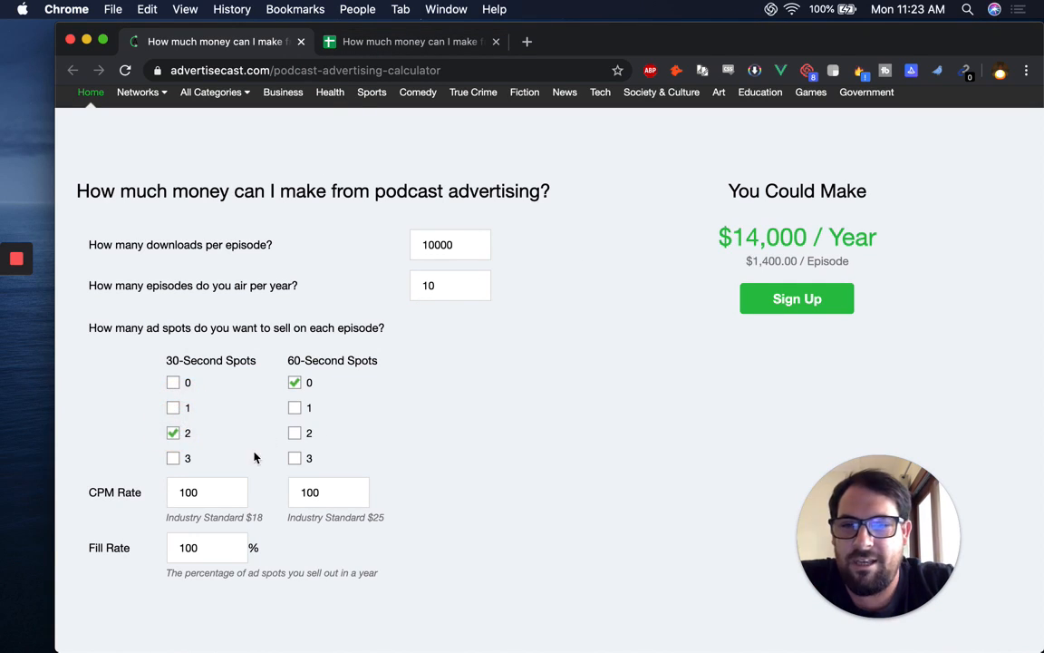
pyautogui.click(294, 433)
pyautogui.click(295, 409)
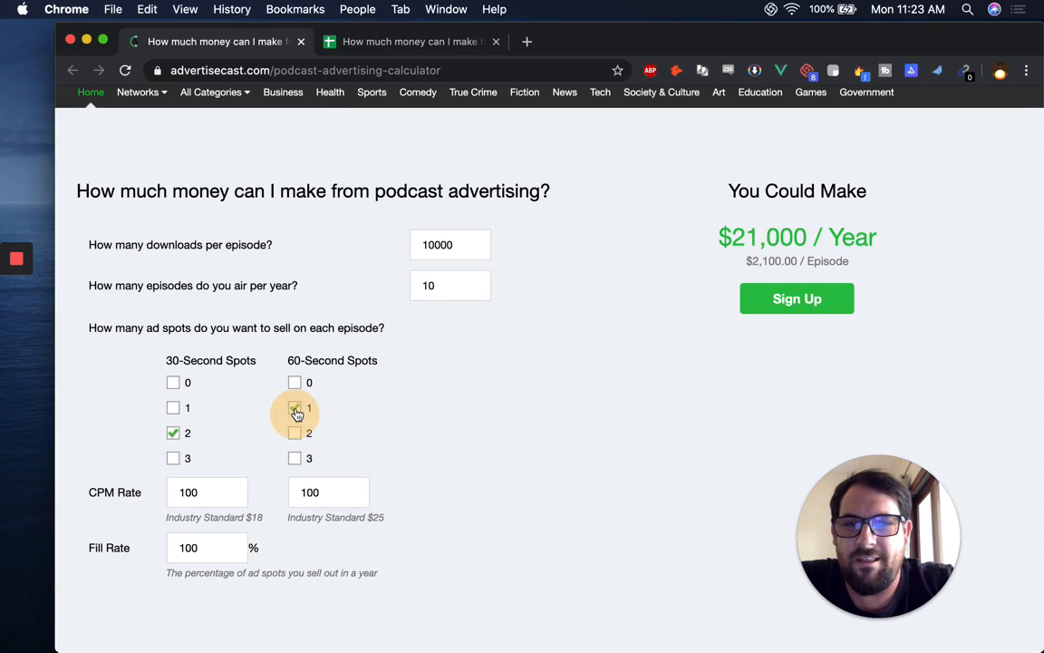
pyautogui.click(294, 432)
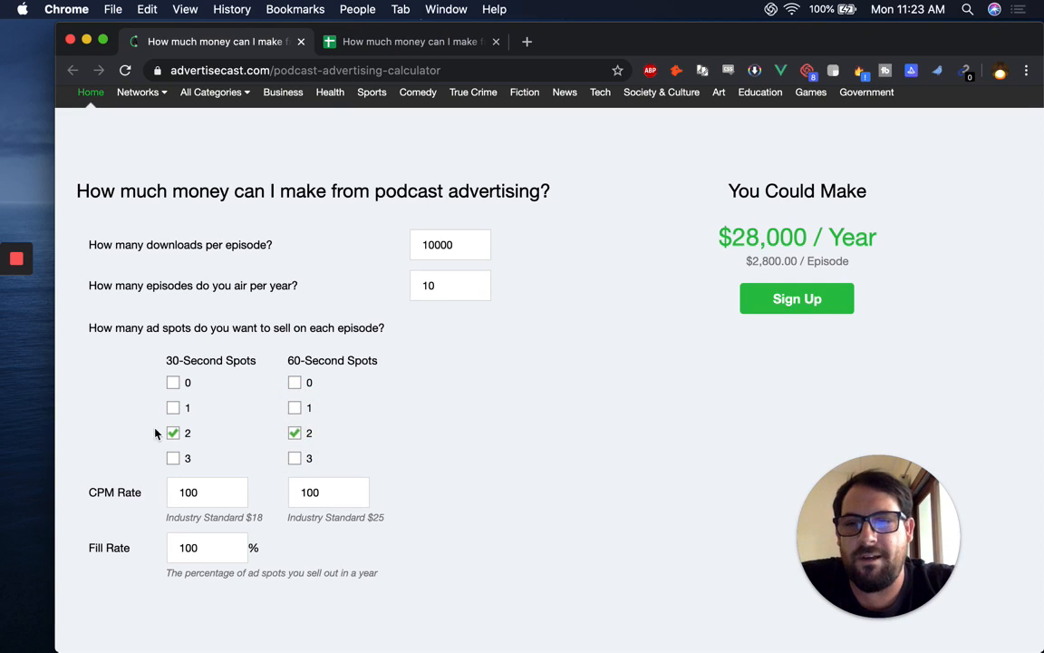
pyautogui.click(172, 407)
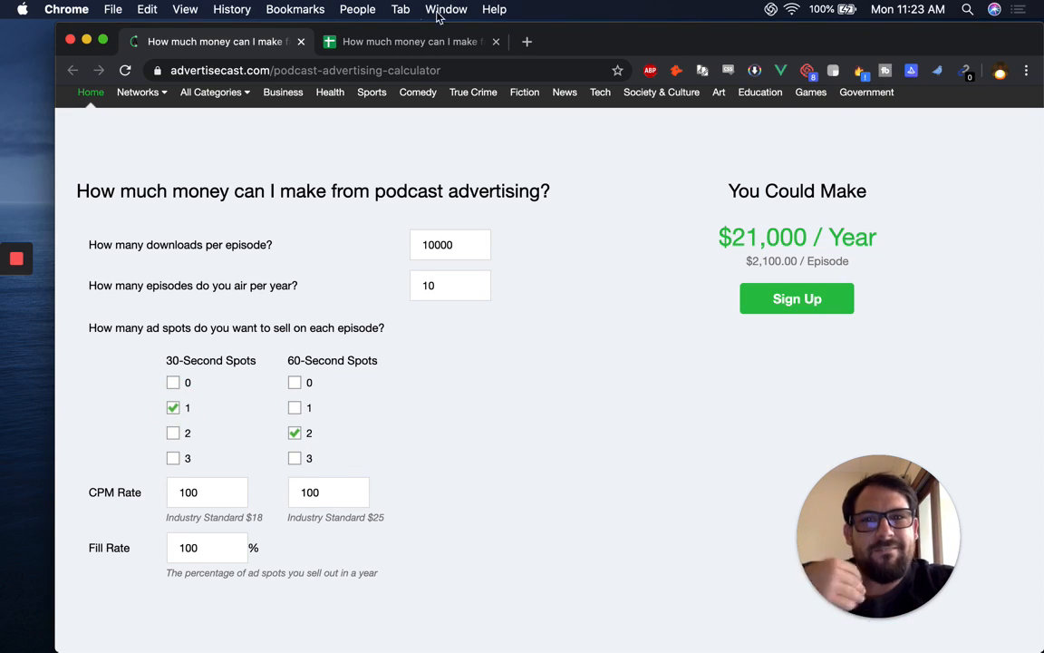
# Return to the spreadsheet and duplicate the 30-Second Spots label and dropdown from B7:C7 into a new row inserted below row 7
pyautogui.click(389, 45)
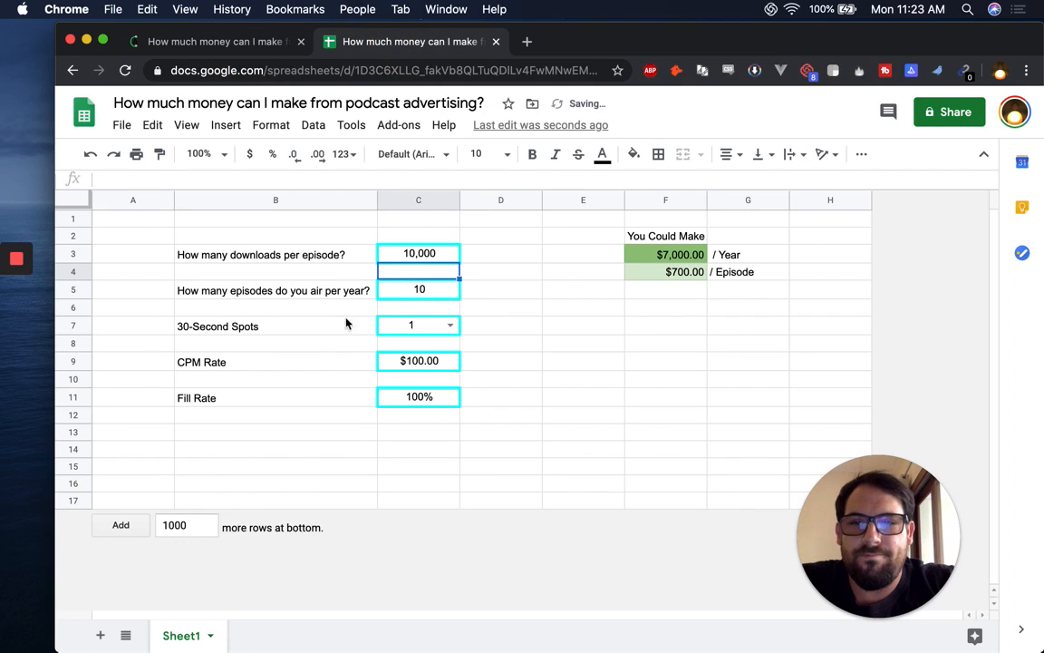
pyautogui.moveTo(279, 330); pyautogui.dragTo(454, 329)
pyautogui.click(308, 334)
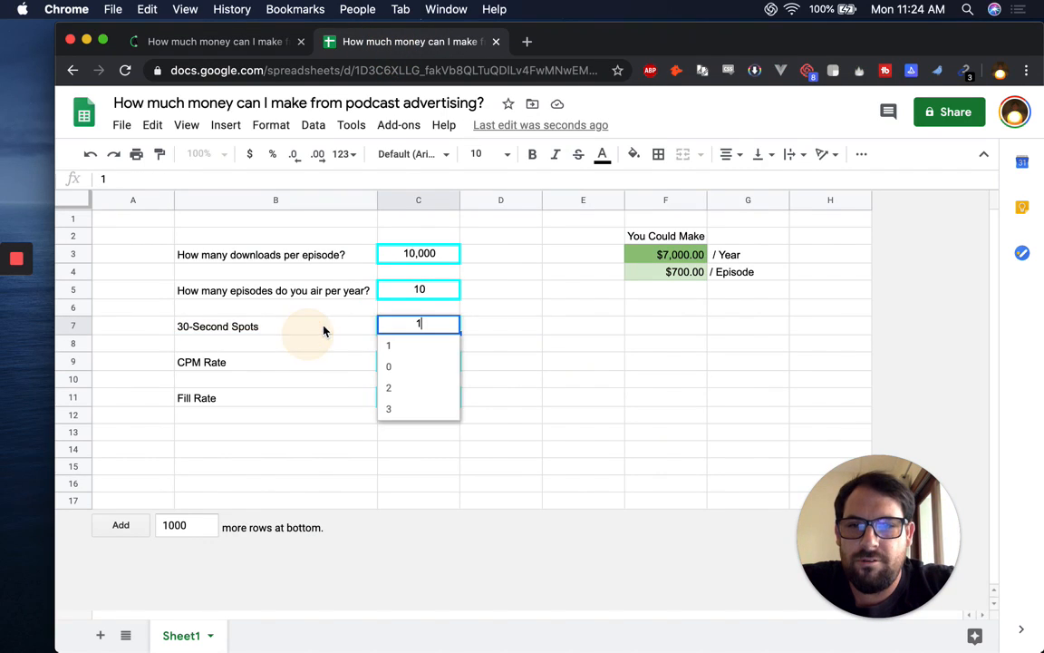
pyautogui.moveTo(324, 331); pyautogui.dragTo(419, 327)
pyautogui.press('cmd+c')
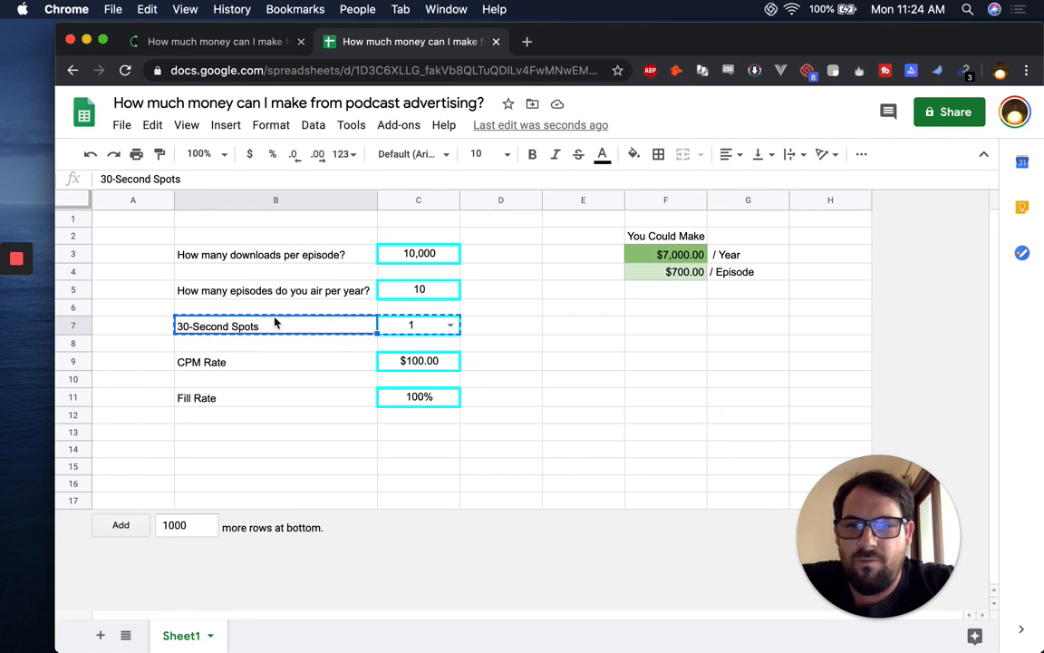
pyautogui.click(80, 327)
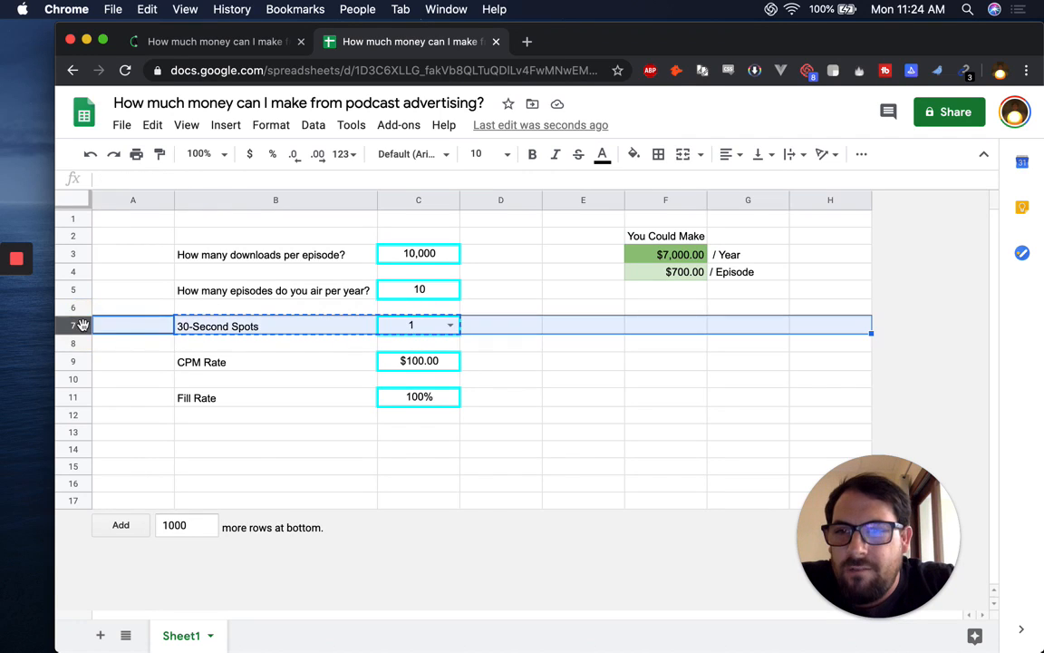
pyautogui.rightClick(80, 326)
pyautogui.click(149, 313)
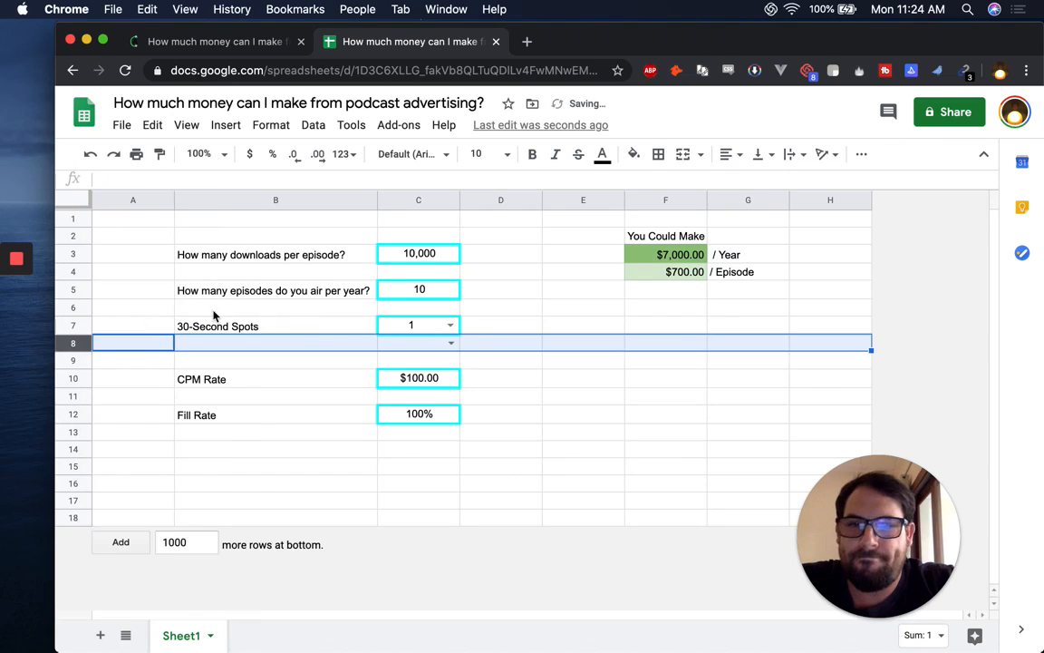
pyautogui.click(286, 344)
pyautogui.press('cmd+v')
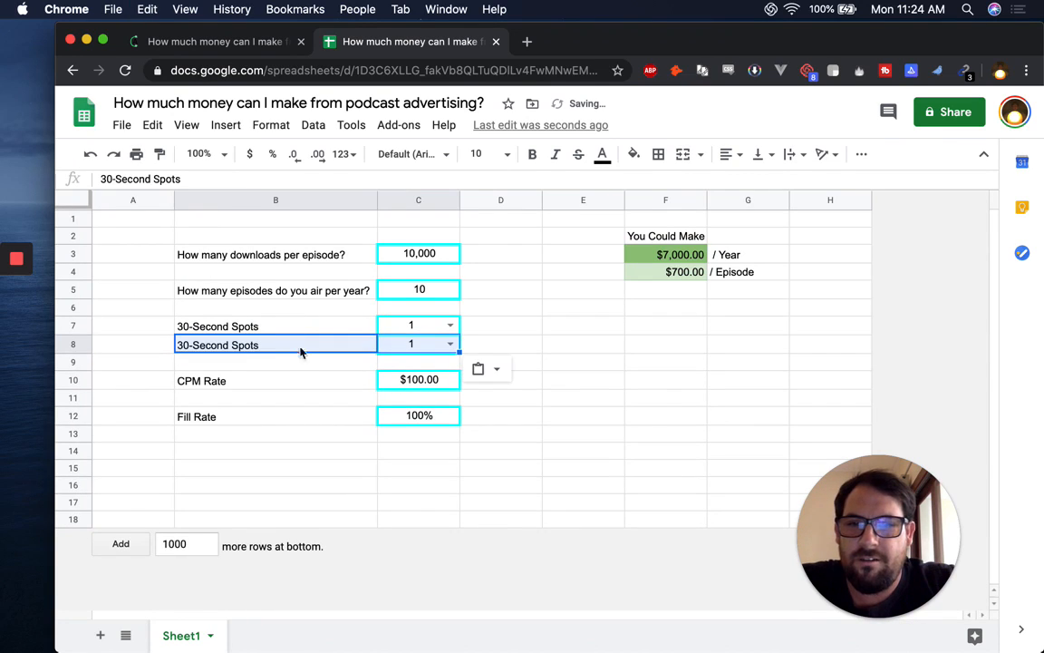
# Change the duplicated label in B8 to "60-Second Spots"
pyautogui.doubleClick(268, 349)
pyautogui.press('cmd+a')
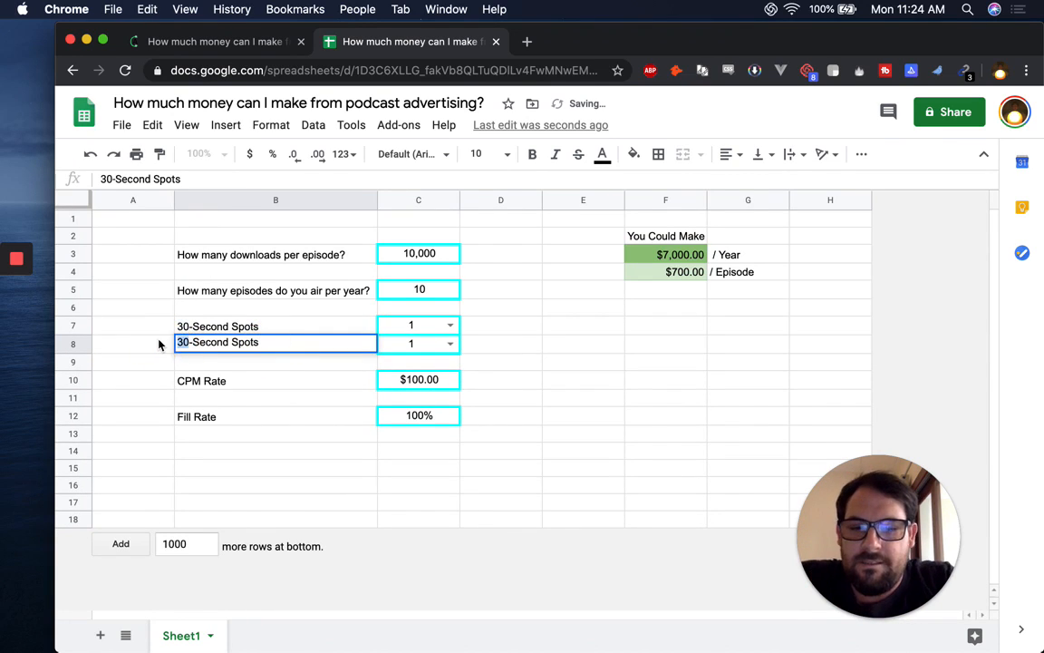
pyautogui.write('60-Second Spots')
pyautogui.press('Return')
# Select the CPM Rate label and its value in B10:C10
pyautogui.moveTo(270, 388); pyautogui.dragTo(396, 385)
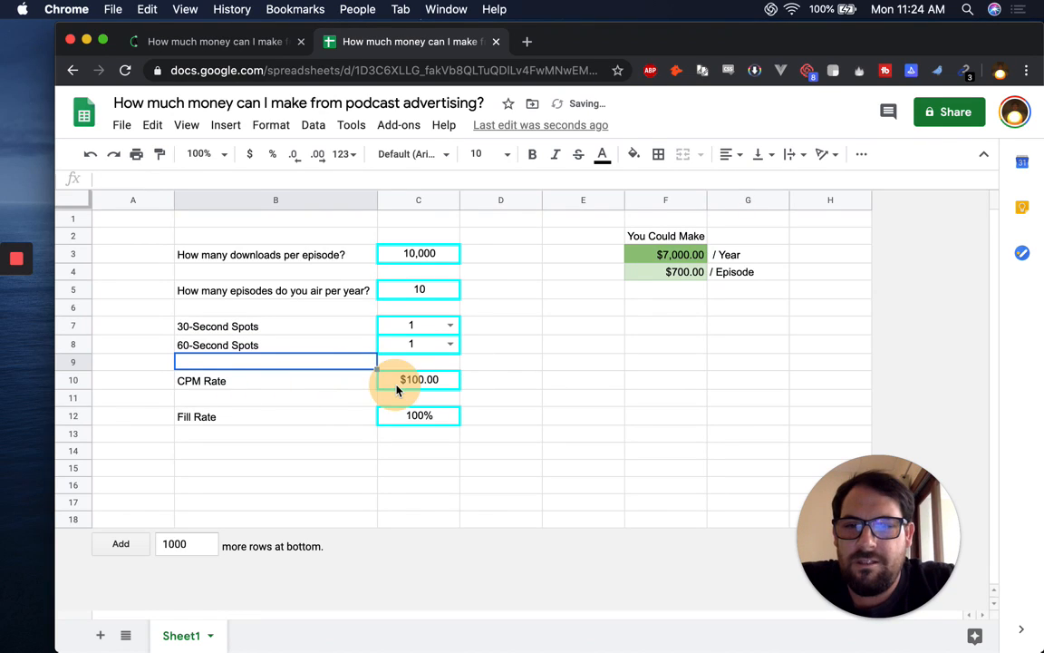
# Move the CPM Rate label and its $100.00 value from B10:C10 to D6:E6
pyautogui.press('cmd+c')
pyautogui.press('Right')
pyautogui.press('Right')
pyautogui.press('Up')
pyautogui.press('Up')
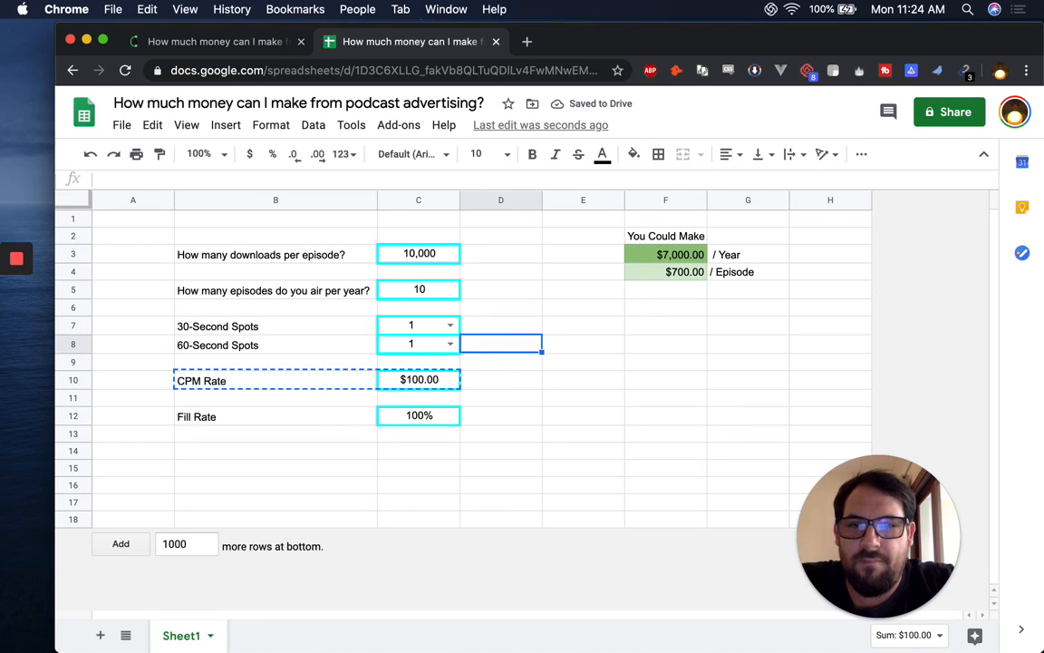
pyautogui.press('Up')
pyautogui.press('Up')
pyautogui.press('cmd+v')
pyautogui.press('Right')
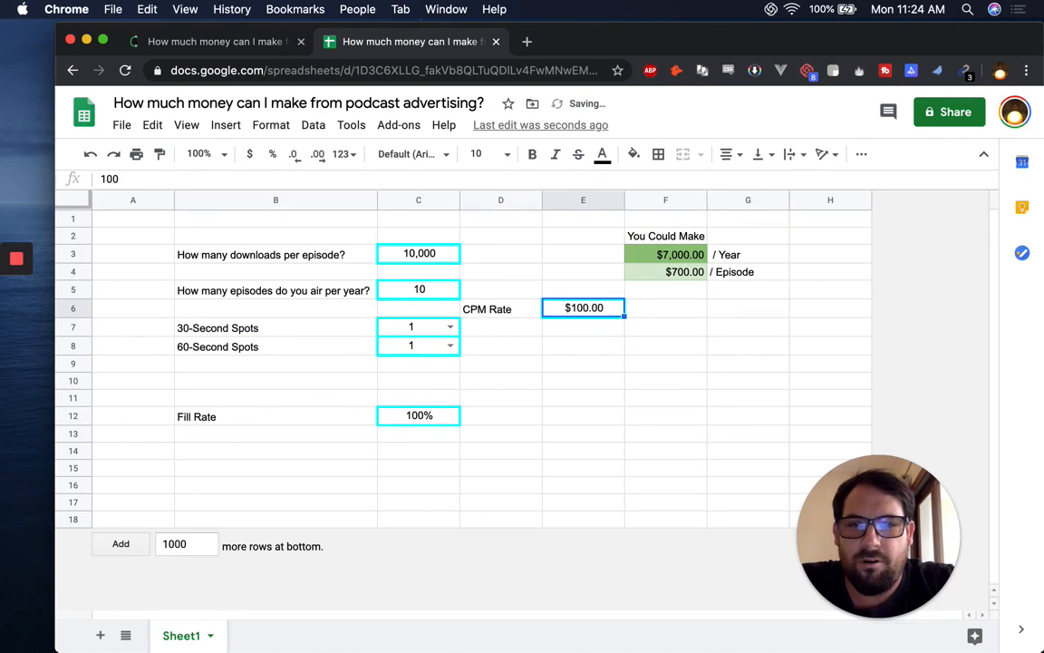
# Move the CPM rate value from E6 to D7, beneath its label and beside the 30-Second Spots count
pyautogui.press('Left')
pyautogui.press('Right')
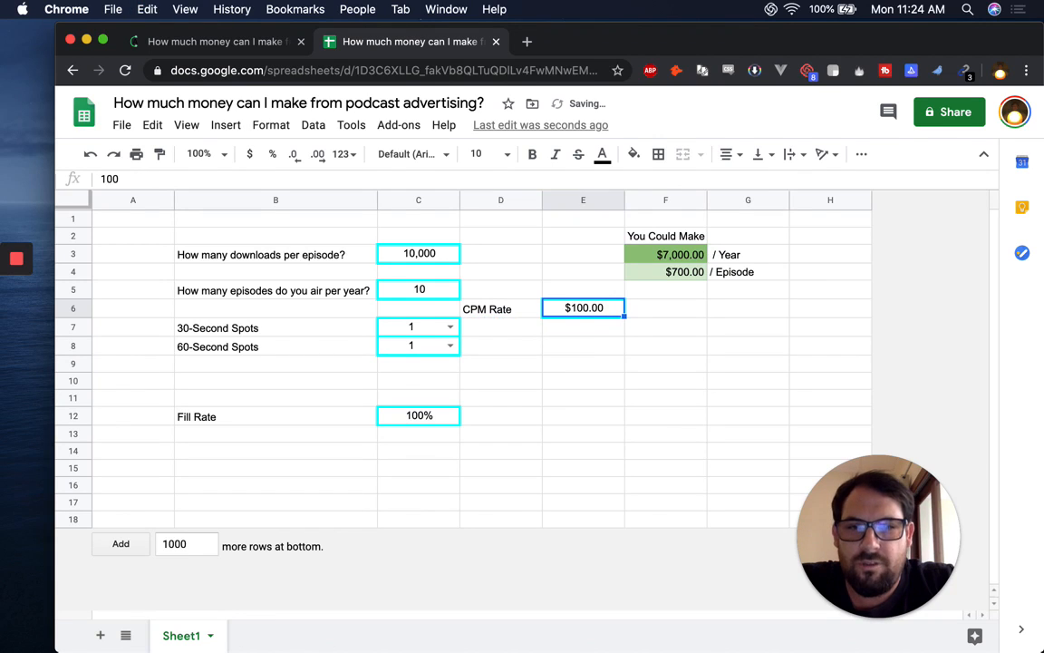
pyautogui.press('Left')
pyautogui.press('Down')
pyautogui.press('super+v')
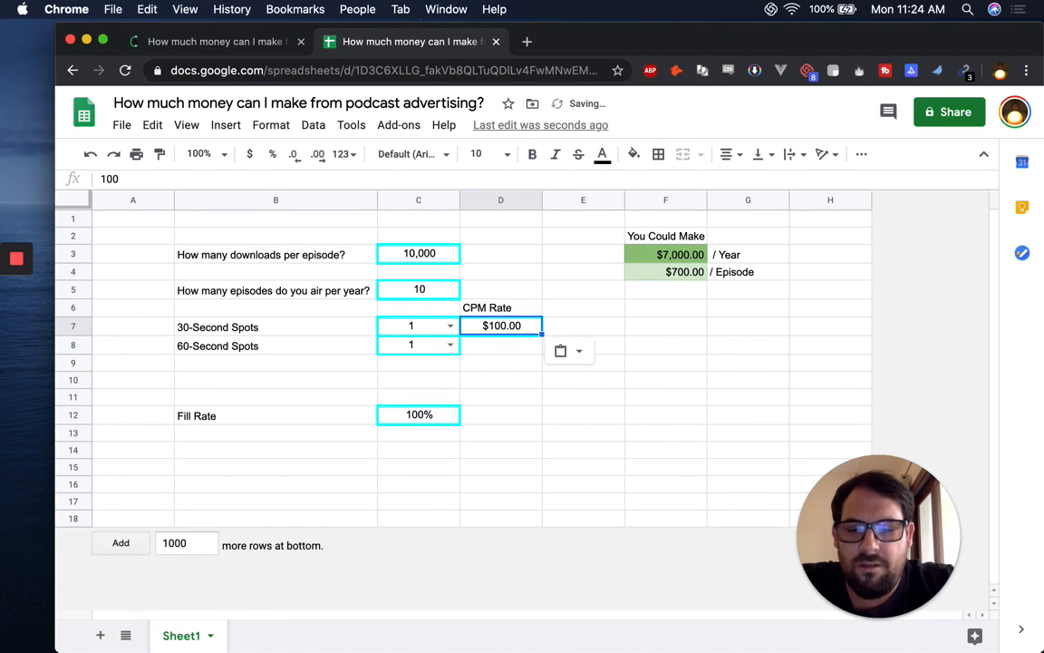
# Try moving the CPM rate value from D7 to D8, and undo the move
pyautogui.press('super+c')
pyautogui.press('Down')
pyautogui.press('super+v')
pyautogui.press('Up')
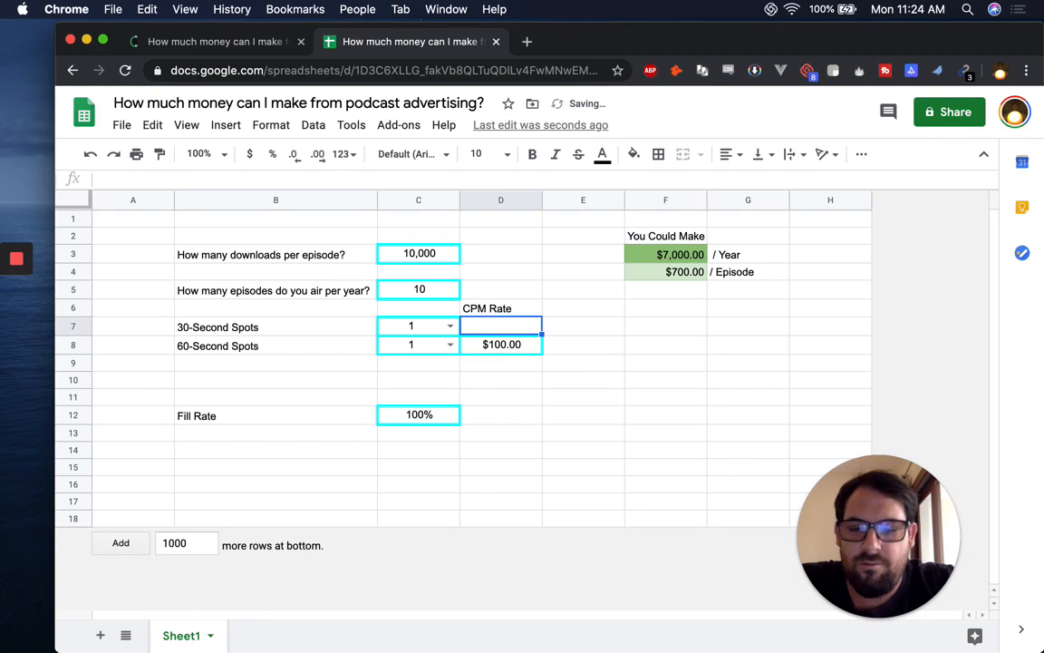
pyautogui.press('super+z')
pyautogui.press('Up')
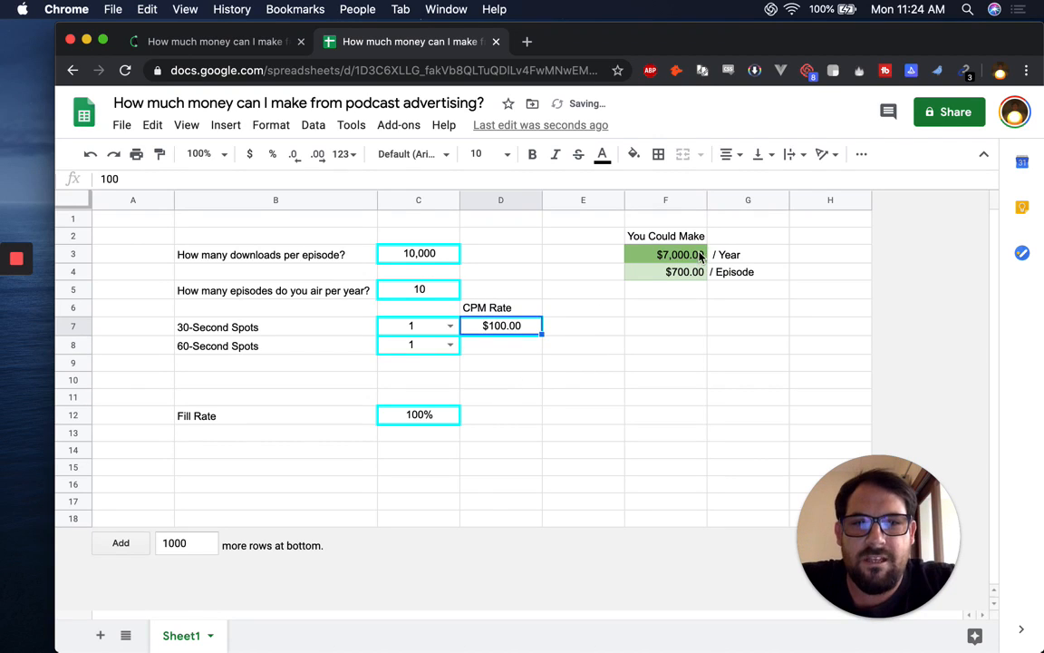
# Check the yearly and per-episode formulas, and copy the CPM rate from D7 into D8 for the 60-Second Spots
pyautogui.click(641, 254)
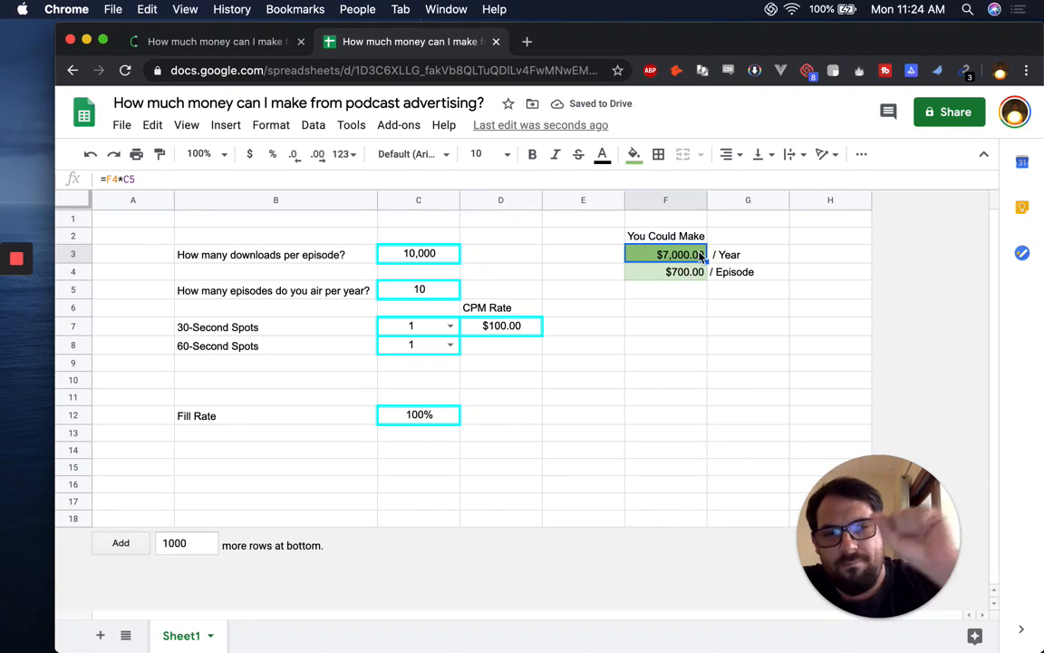
pyautogui.click(689, 274)
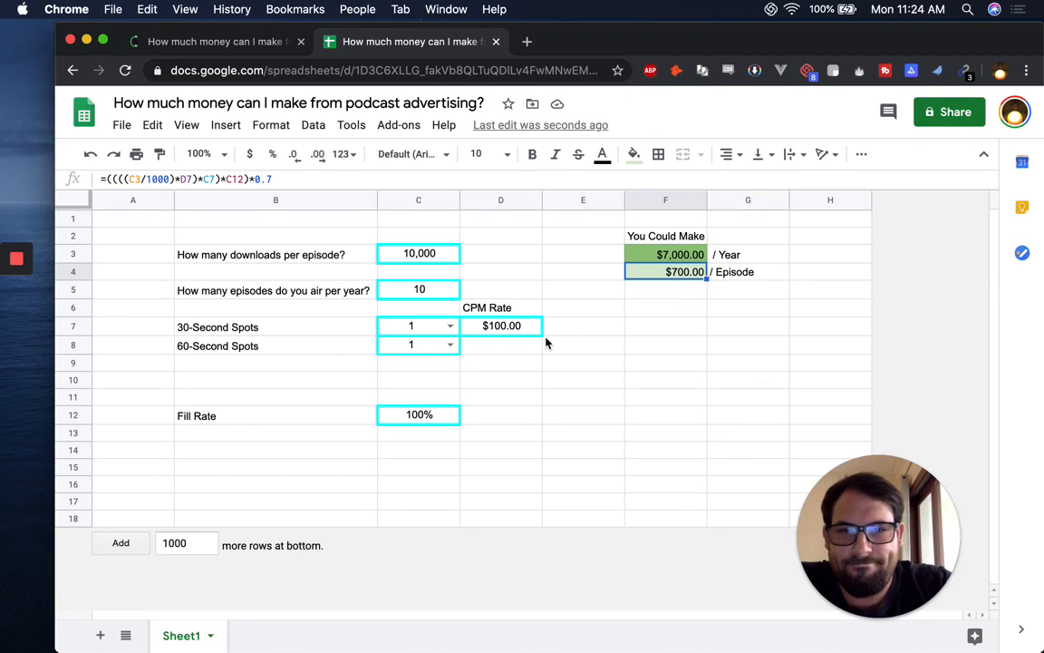
pyautogui.click(518, 331)
pyautogui.press('Down')
pyautogui.press('super+v')
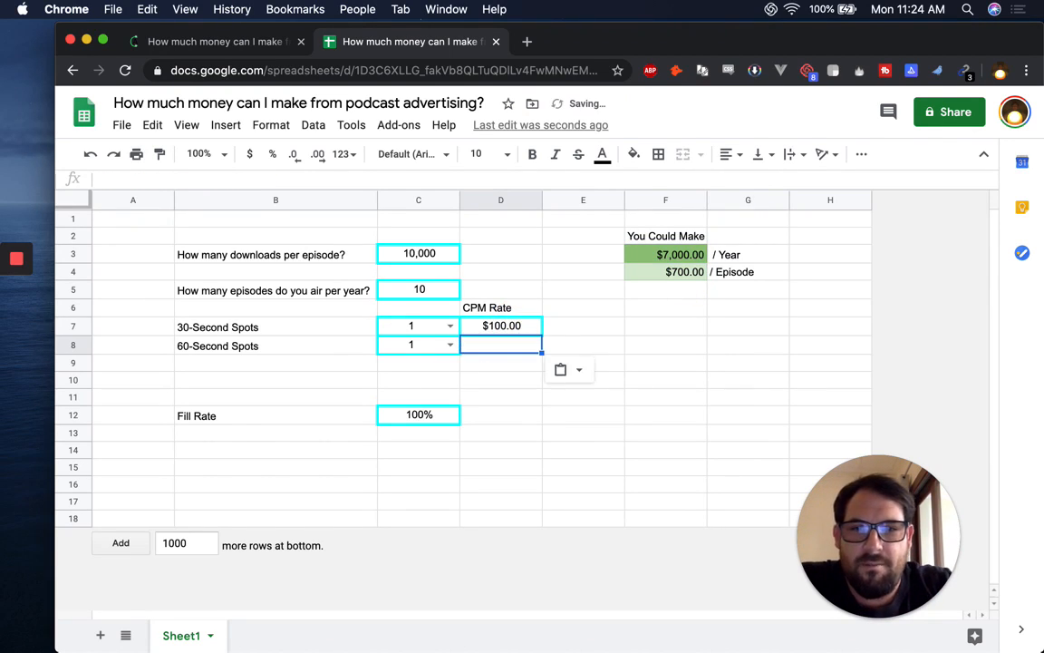
pyautogui.press('Up')
pyautogui.press('super+c')
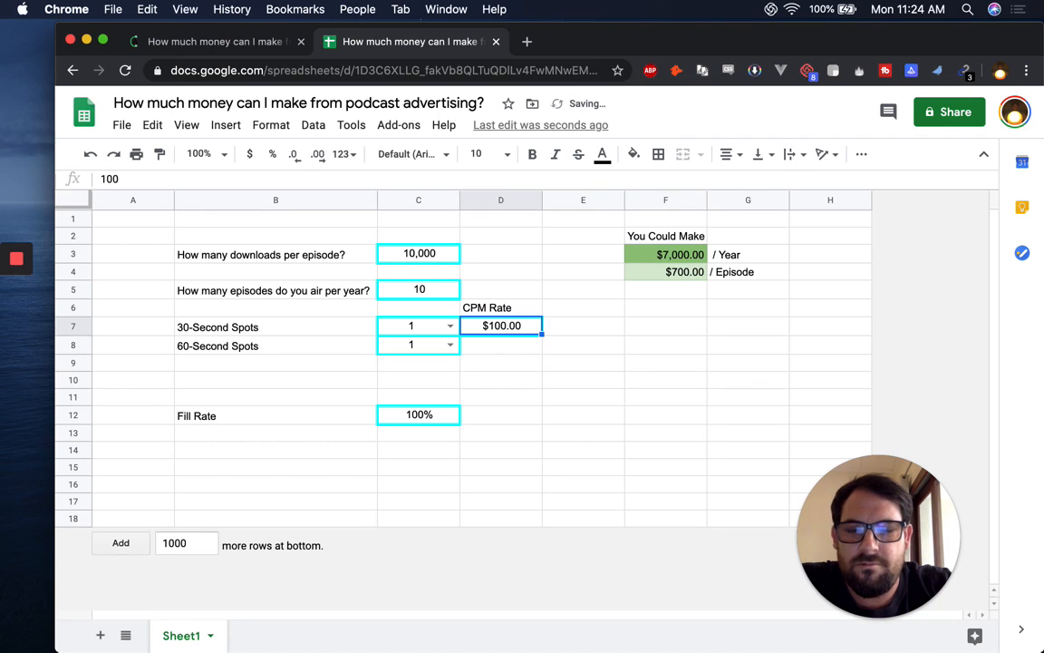
pyautogui.press('Down')
pyautogui.press('super+v')
pyautogui.press('Up')
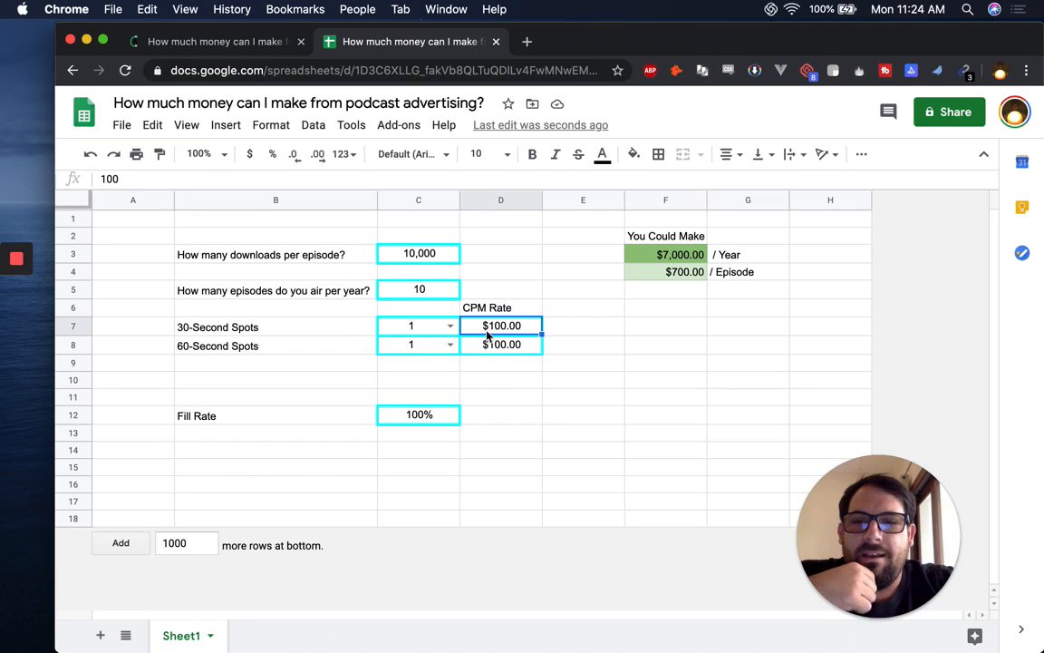
# In the per-episode formula in F4, add a second copy of the bracketed term ((((C3/1000)*D7)*C7)*C12) before *0.7, joined with a plus sign
pyautogui.click(675, 288)
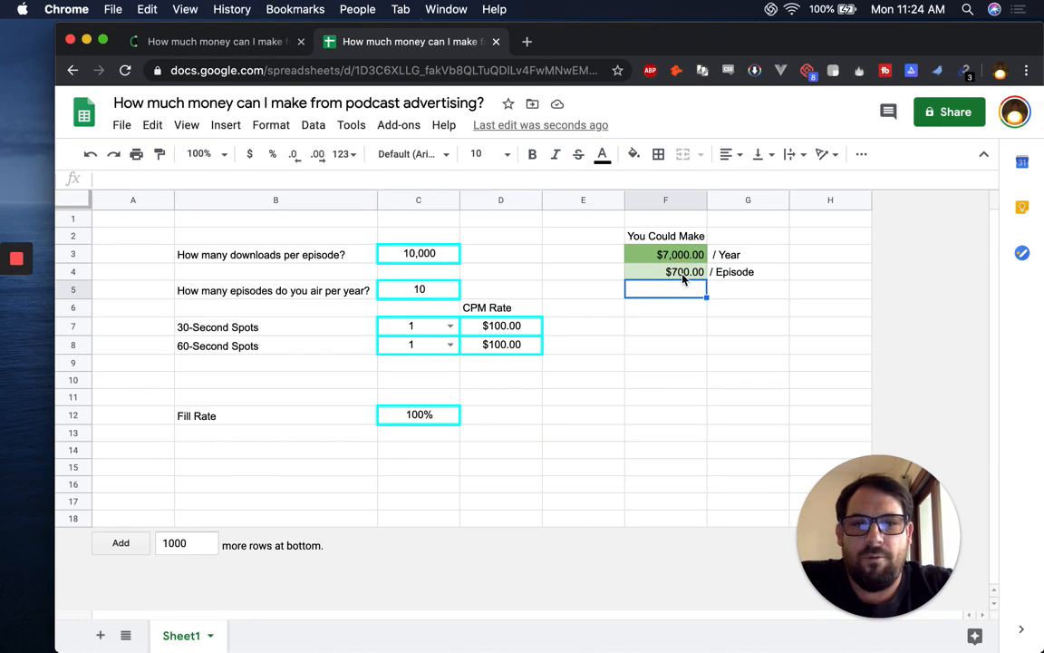
pyautogui.doubleClick(682, 279)
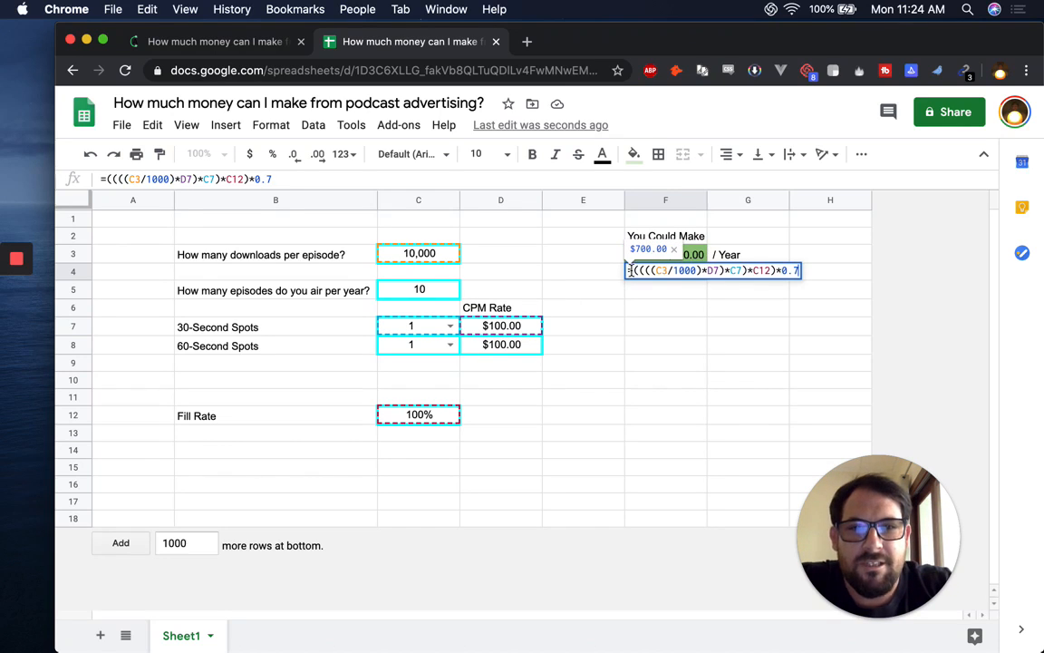
pyautogui.moveTo(573, 240); pyautogui.dragTo(839, 284)
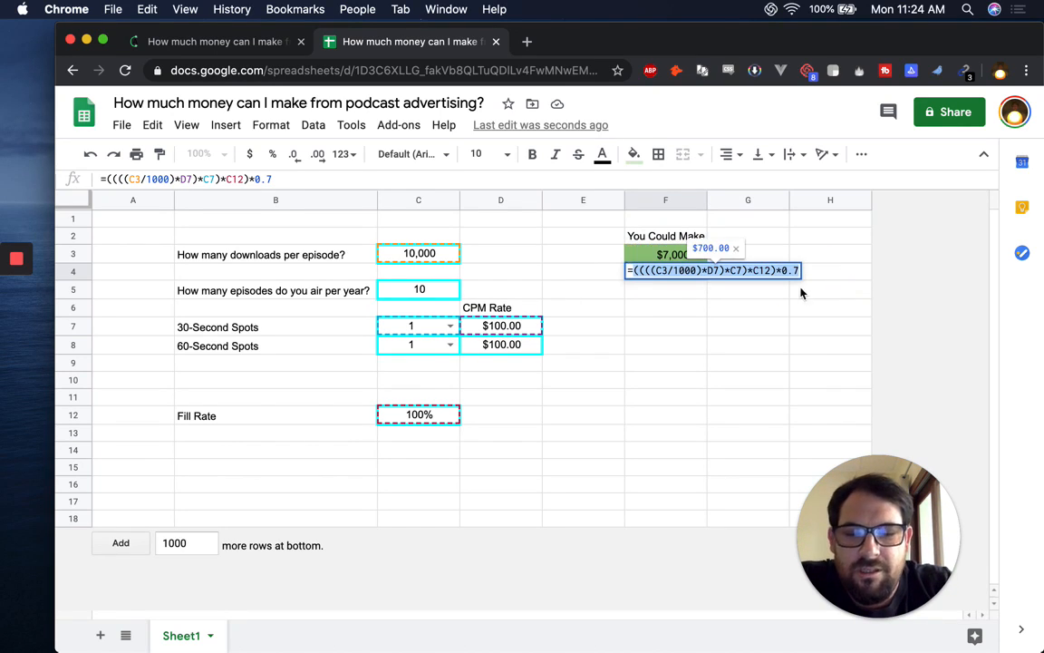
pyautogui.click(777, 269)
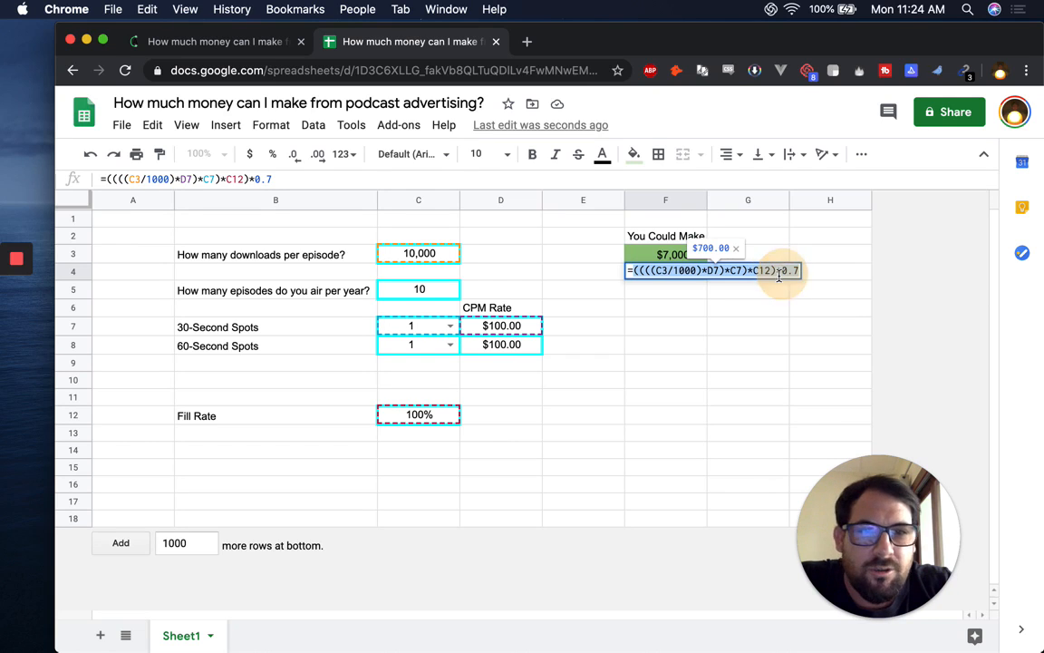
pyautogui.click(777, 270)
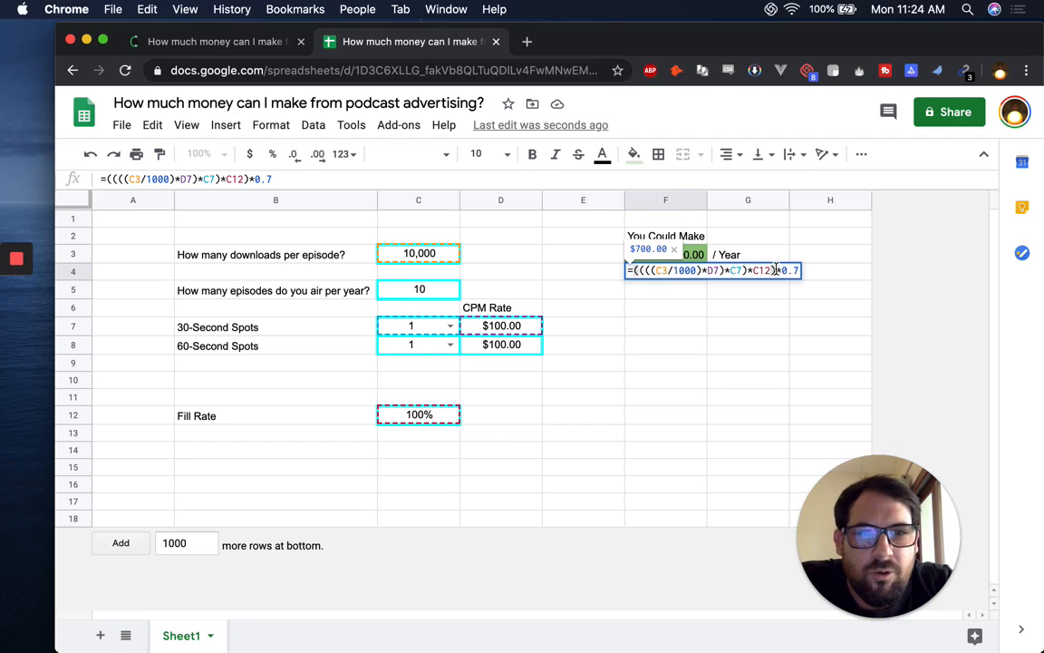
pyautogui.moveTo(778, 270); pyautogui.dragTo(632, 271)
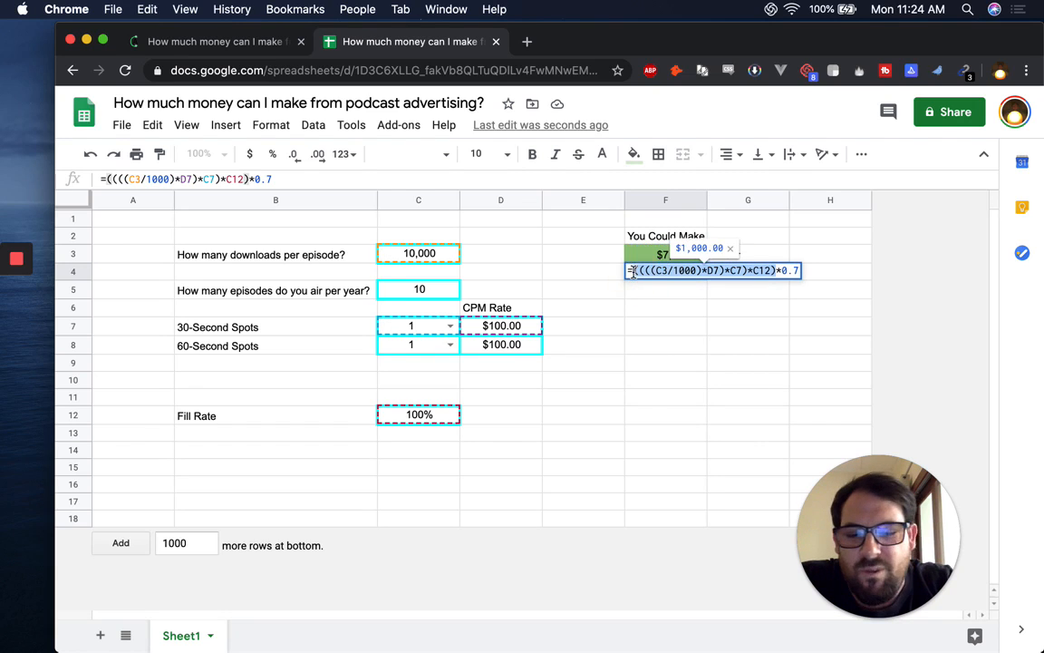
pyautogui.click(777, 270)
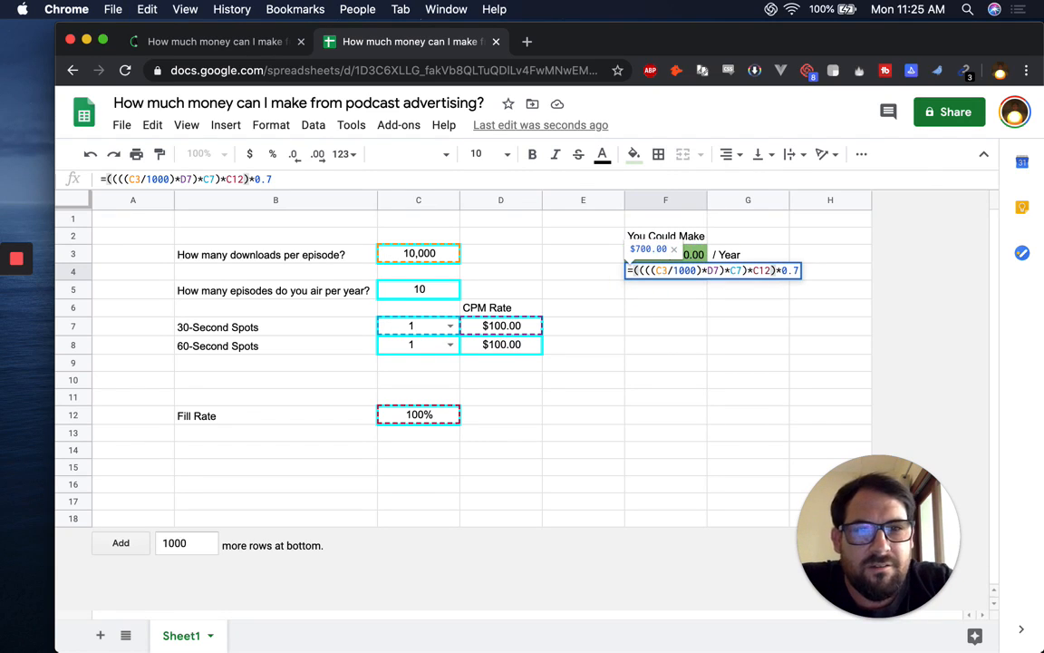
pyautogui.write('+')
pyautogui.press('super+v')
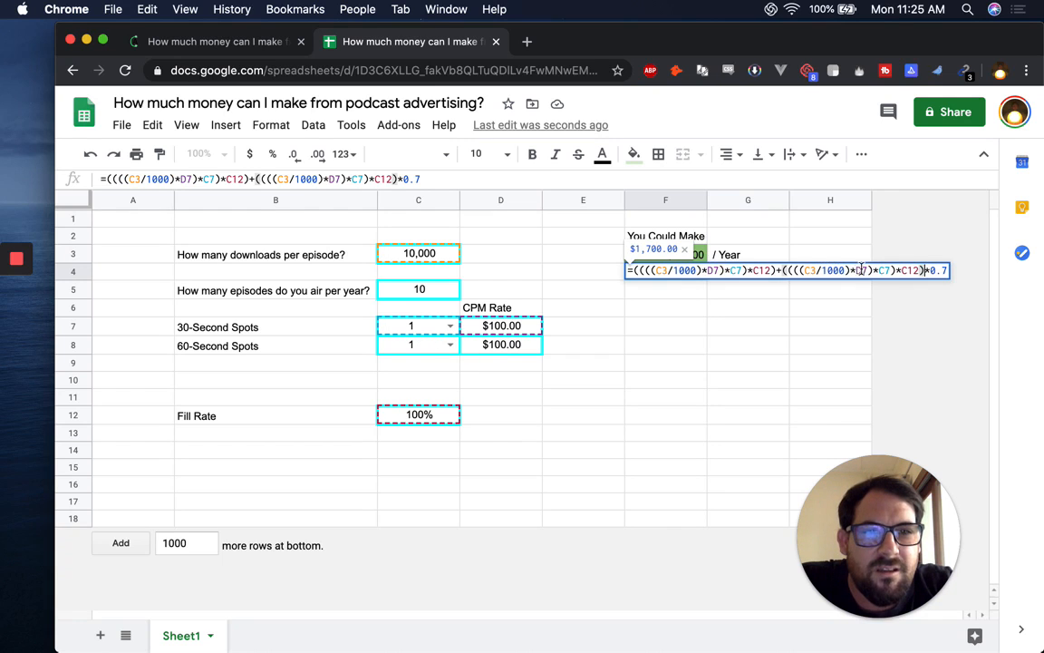
# Change the second term of the F4 formula to reference the 60-second cells C8 and D8
pyautogui.click(889, 270)
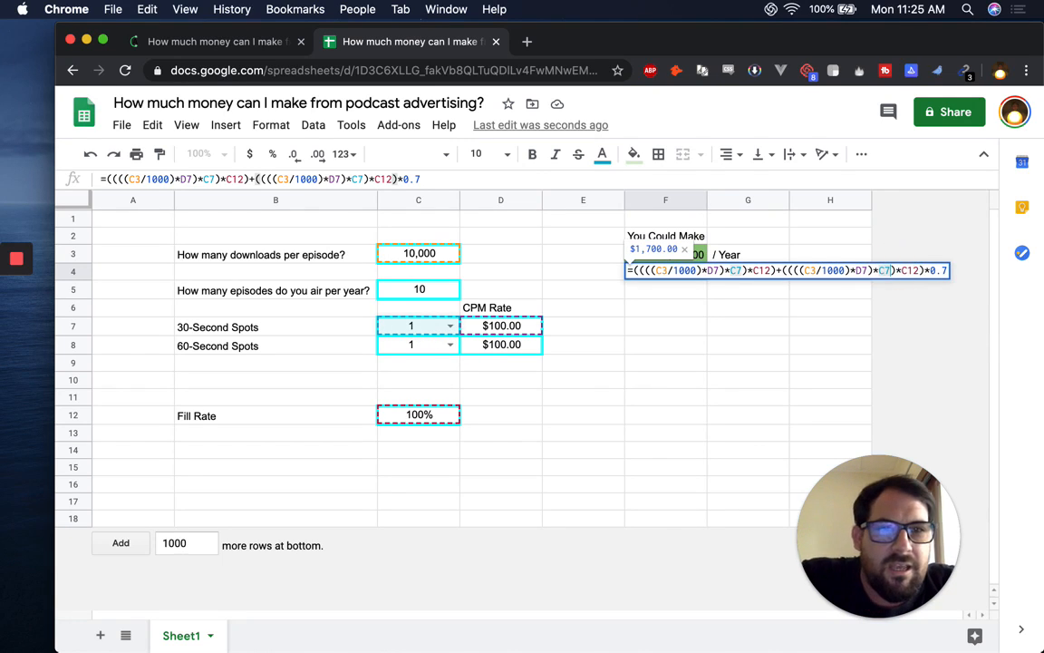
pyautogui.press('BackSpace')
pyautogui.write('8')
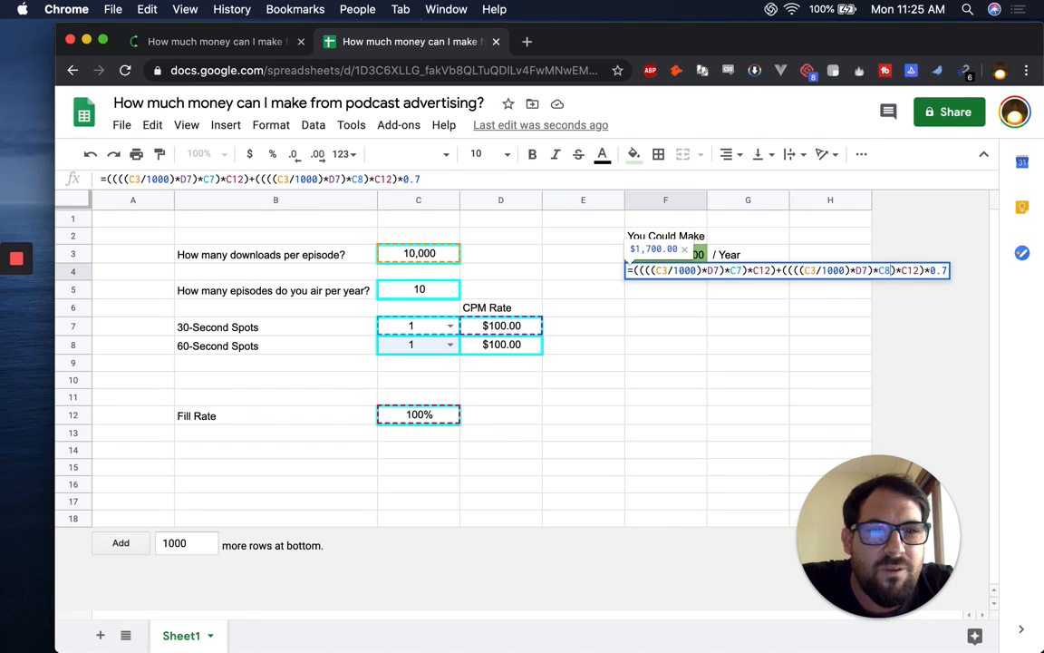
pyautogui.press('Left')
pyautogui.press('Left')
pyautogui.press('Left')
pyautogui.press('Left')
pyautogui.press('BackSpace')
pyautogui.write('8')
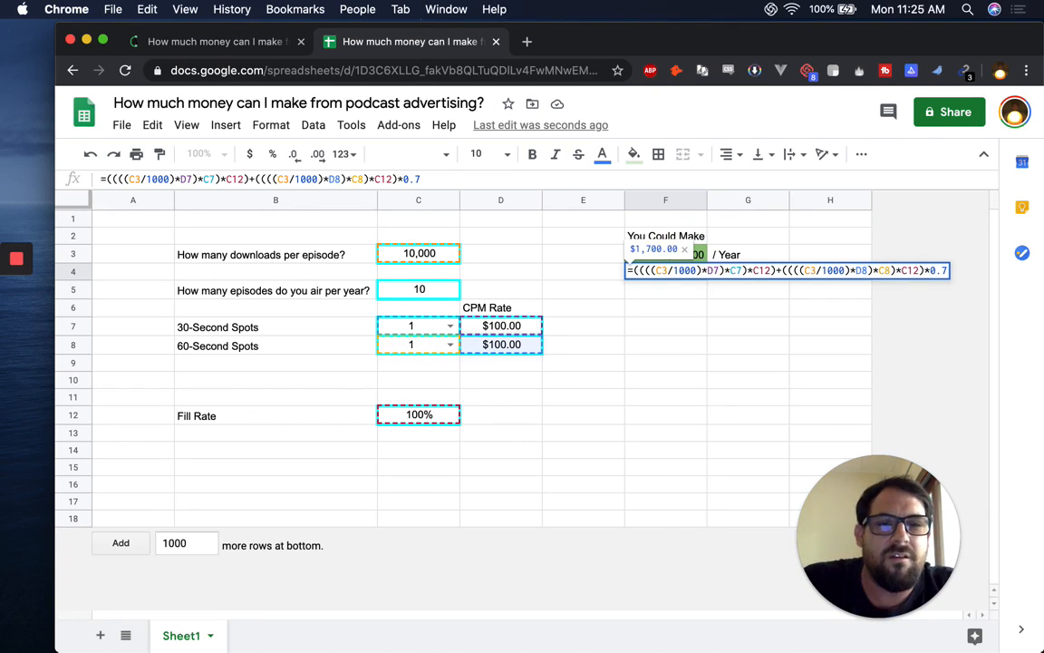
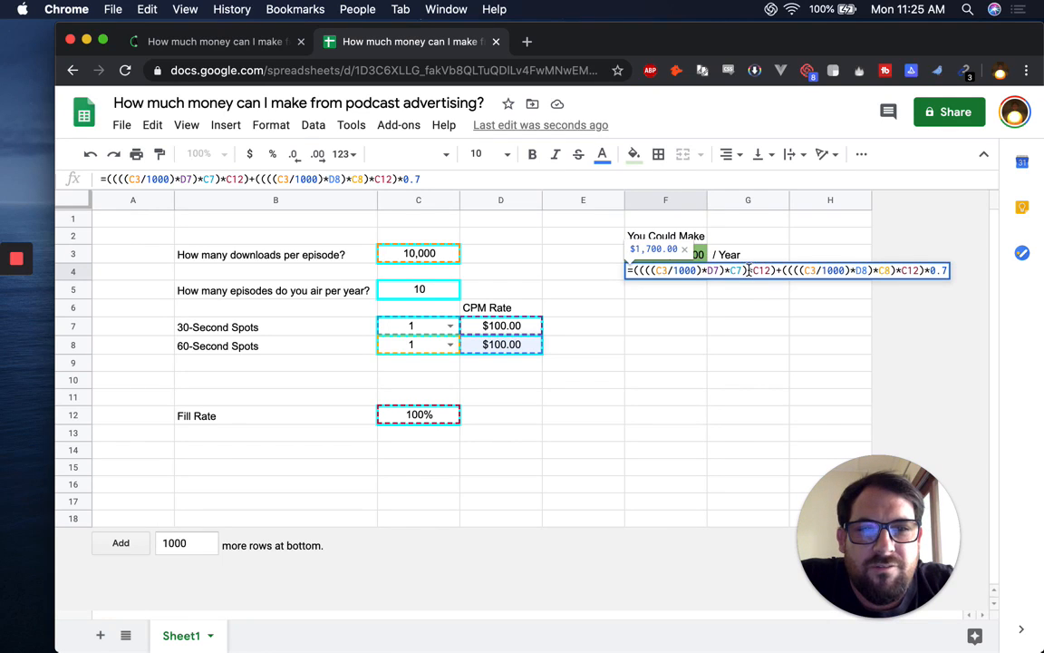
# Remove the *C12 fill rate factor from both terms of the F4 formula
pyautogui.moveTo(749, 270); pyautogui.dragTo(769, 270)
pyautogui.press('BackSpace')
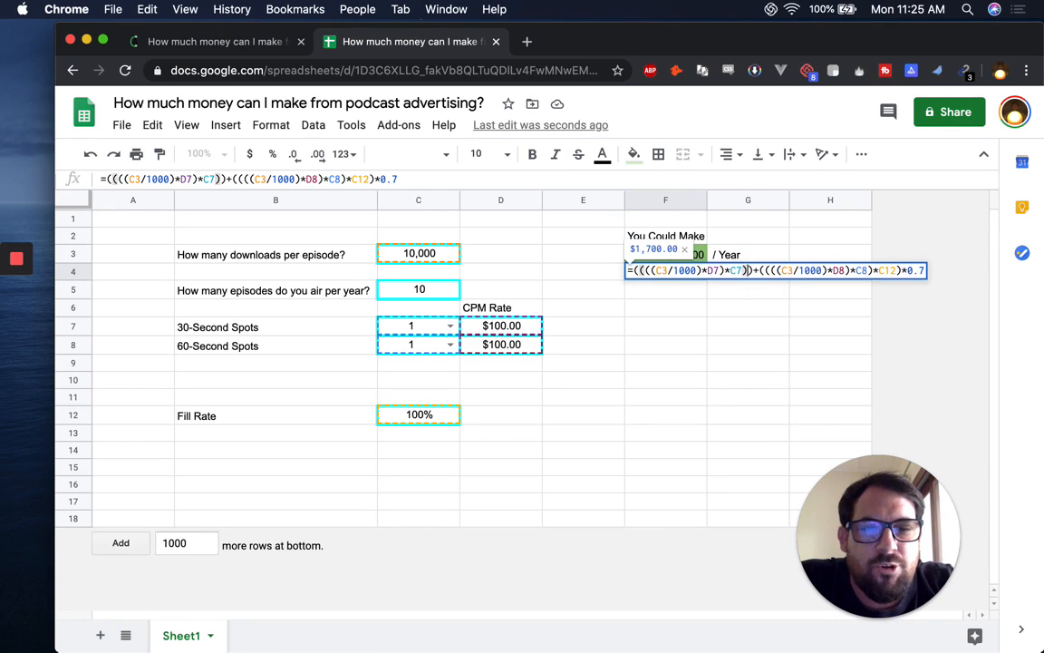
pyautogui.moveTo(895, 271); pyautogui.dragTo(871, 271)
pyautogui.press('BackSpace')
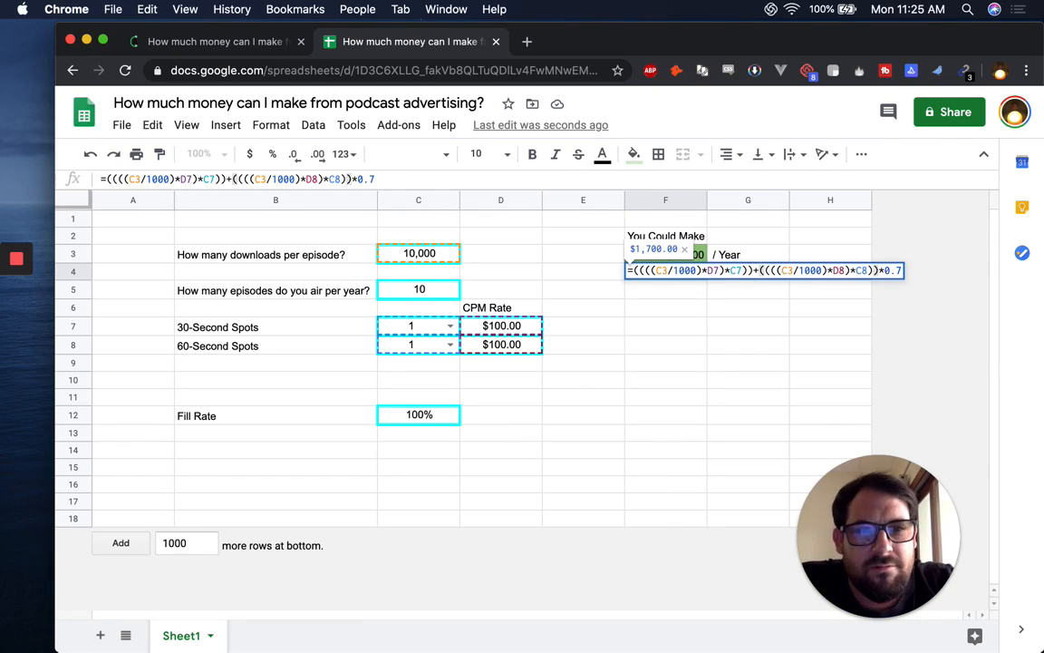
# Enclose the sum of both terms in F4 in outer parentheses, multiply it by C12 before *0.7, and commit the formula
pyautogui.write(')')
pyautogui.click(638, 270)
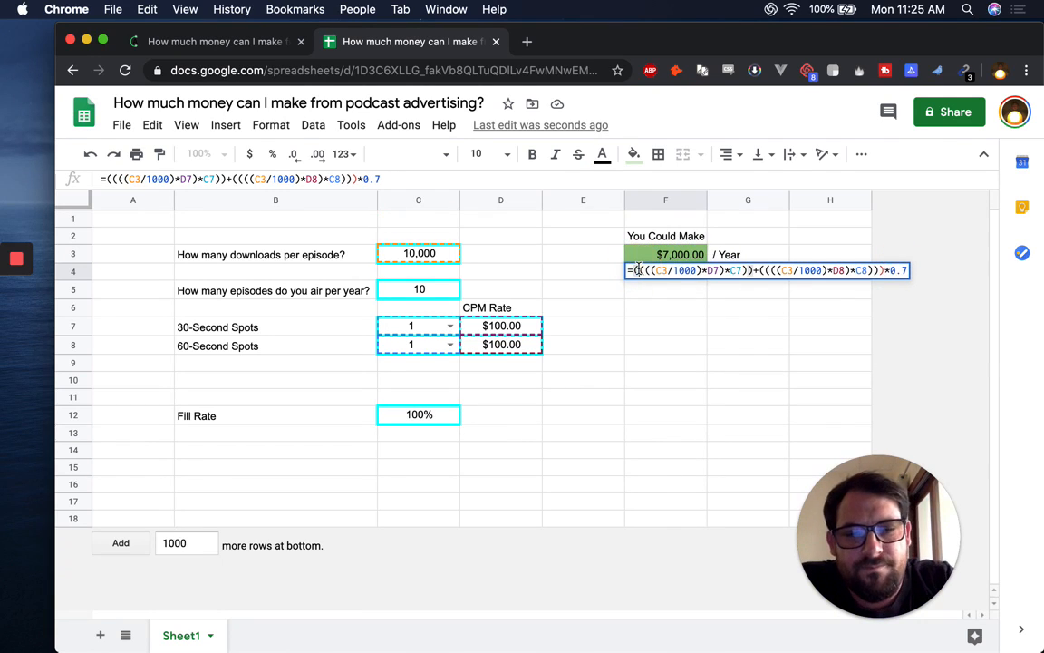
pyautogui.write('(')
pyautogui.press('Left')
pyautogui.press('Left')
pyautogui.press('Left')
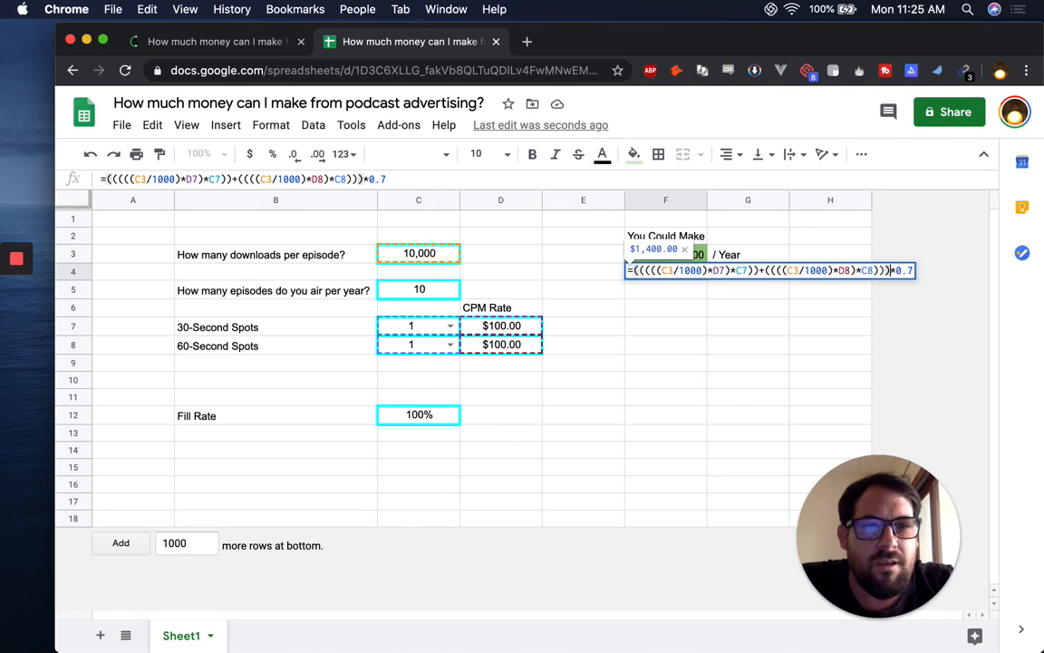
pyautogui.write('*')
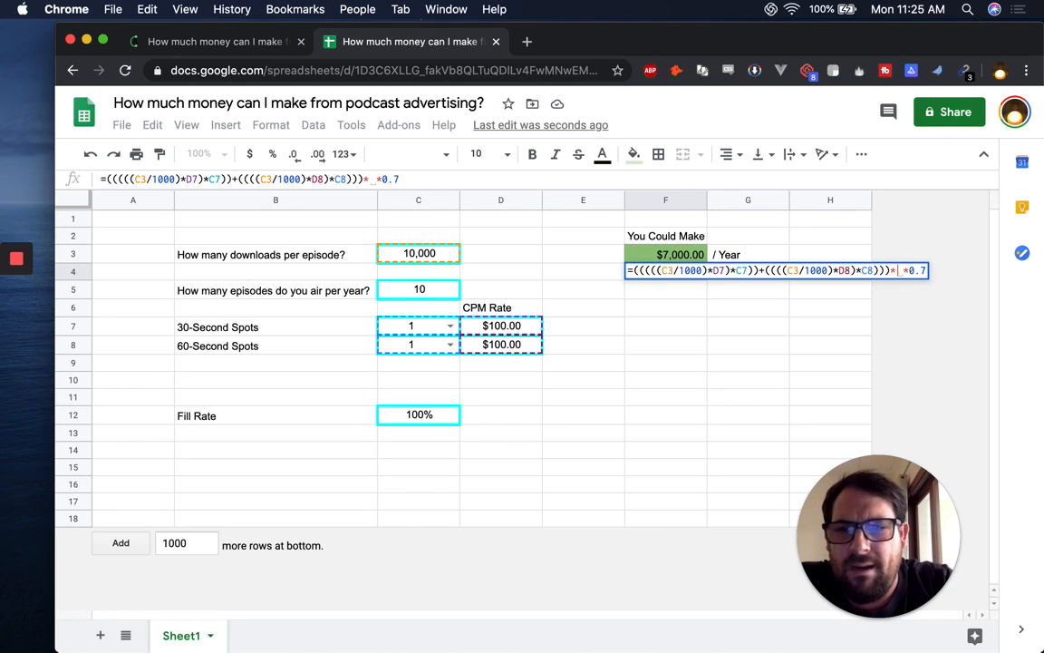
pyautogui.write('C')
pyautogui.write('12')
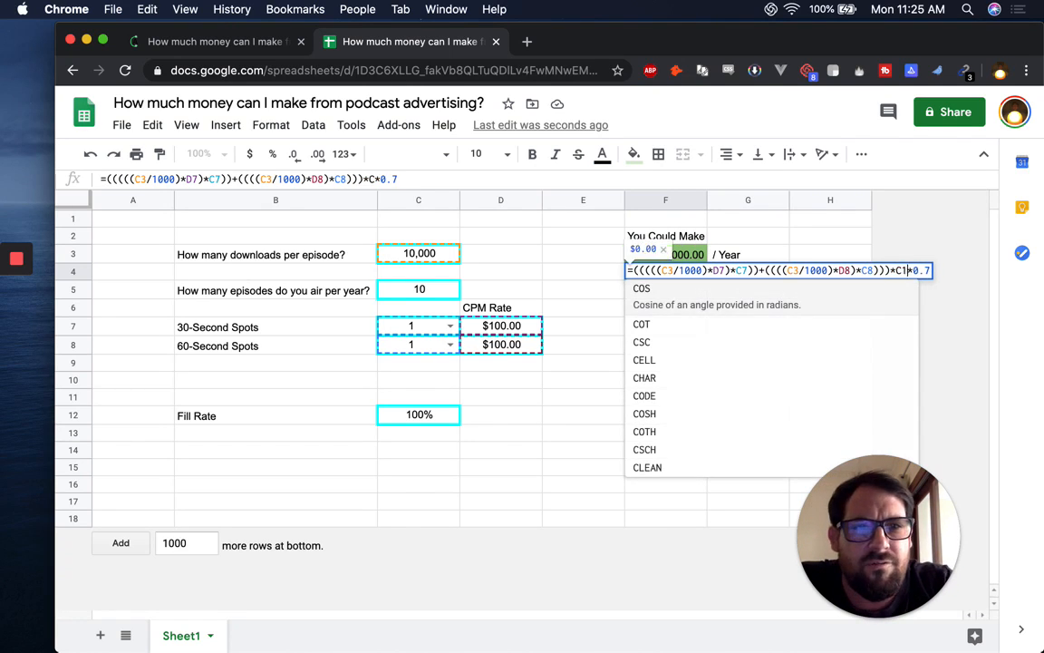
pyautogui.press('Return')
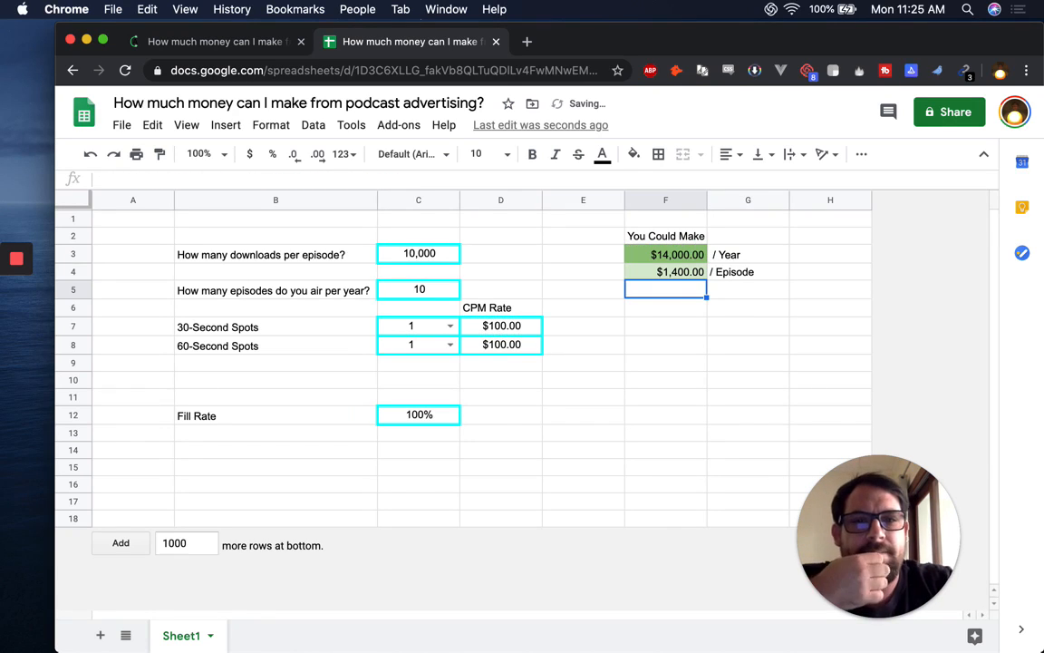
pyautogui.press('Up')
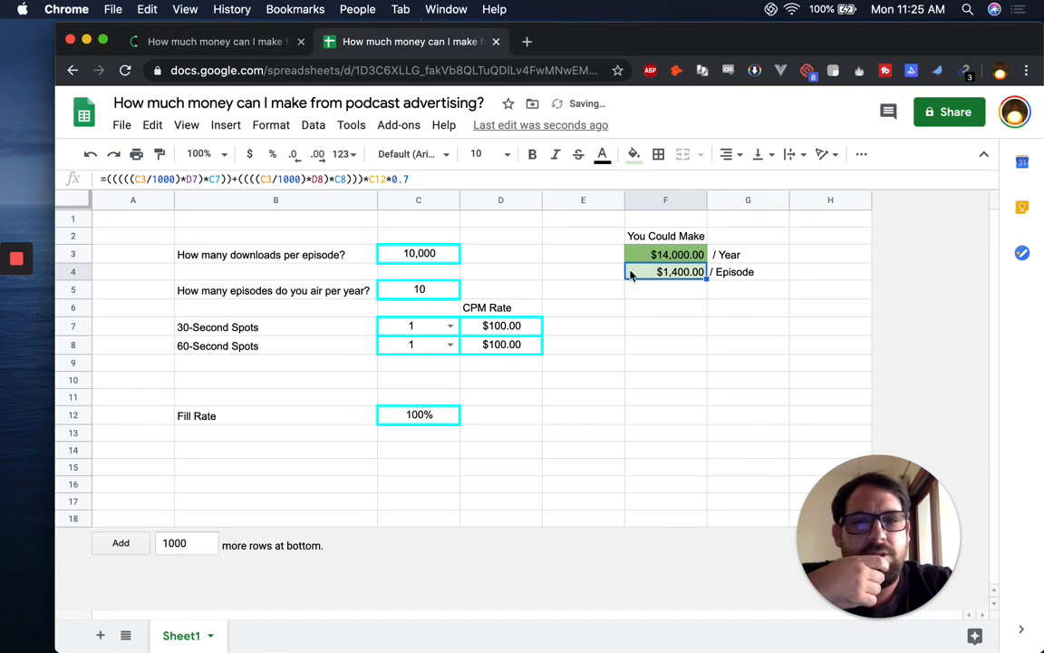
# Try a fill rate of 0.5 in C12, and undo the entry
pyautogui.click(422, 350)
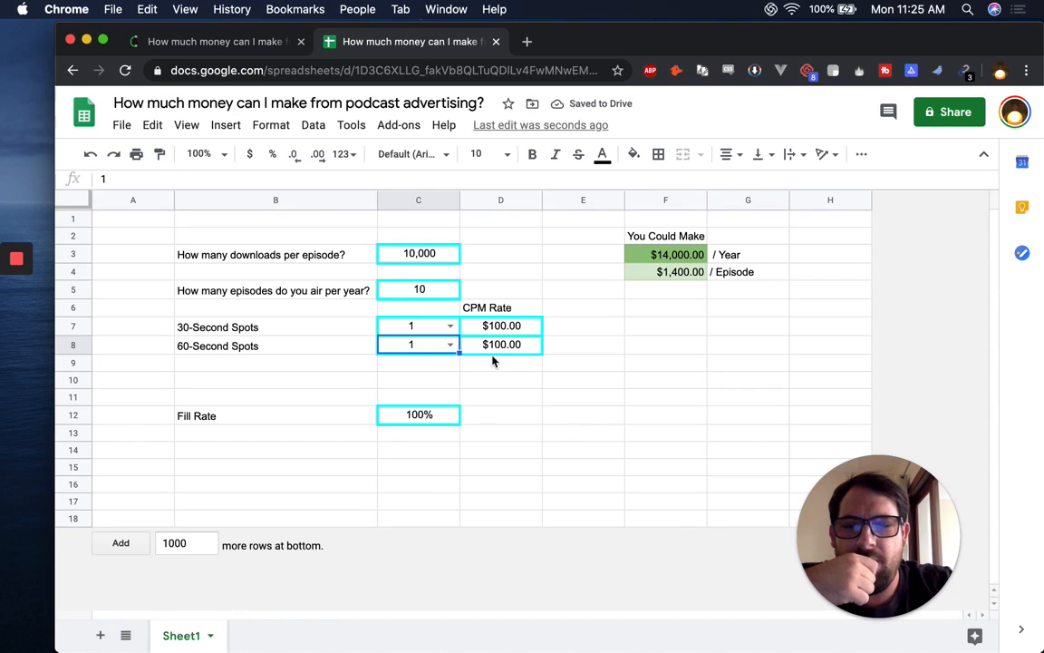
pyautogui.click(431, 413)
pyautogui.write('0.5')
pyautogui.press('Return')
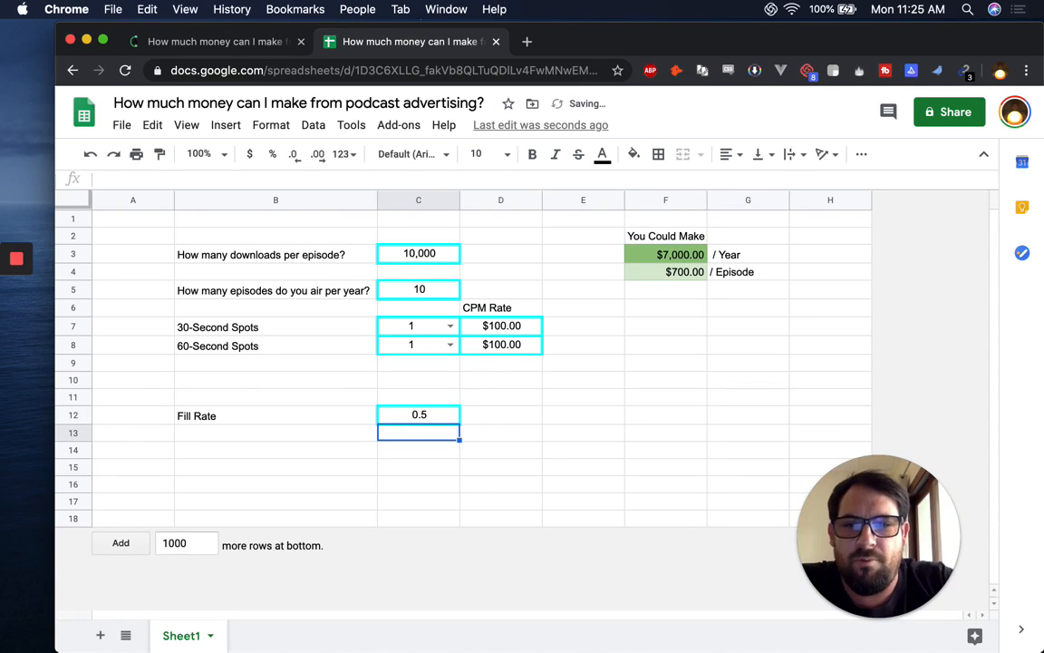
pyautogui.hotkey('ctrl', 'z')
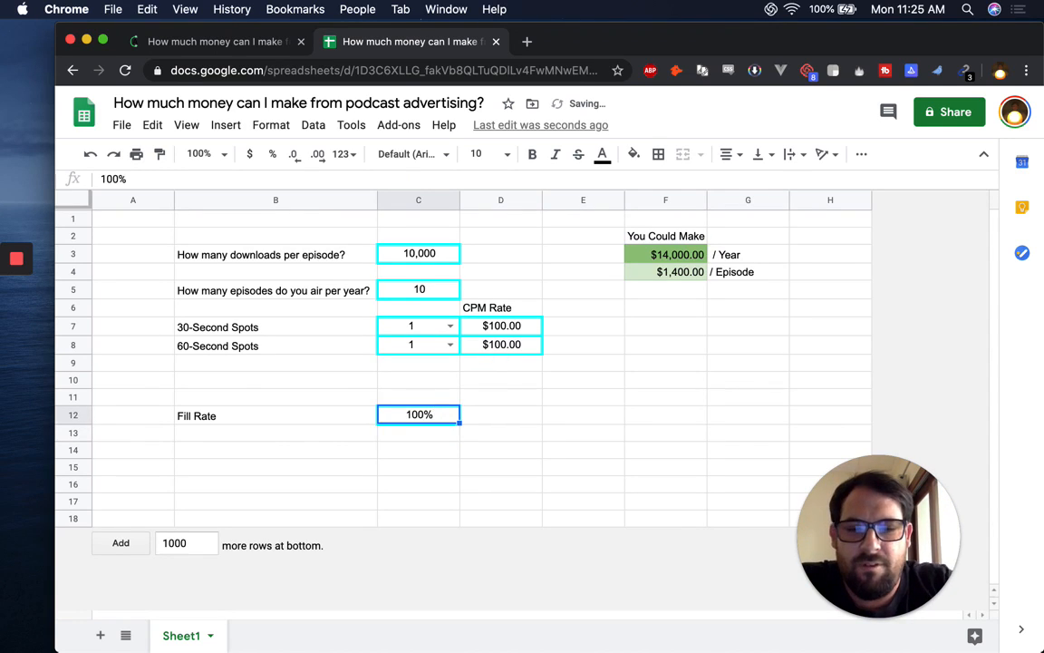
# Set the fill rate in C12 to 50%
pyautogui.write('0.5')
pyautogui.press('Return')
# Move the entire Fill Rate row up from row 12 to row 10
pyautogui.click(73, 415)
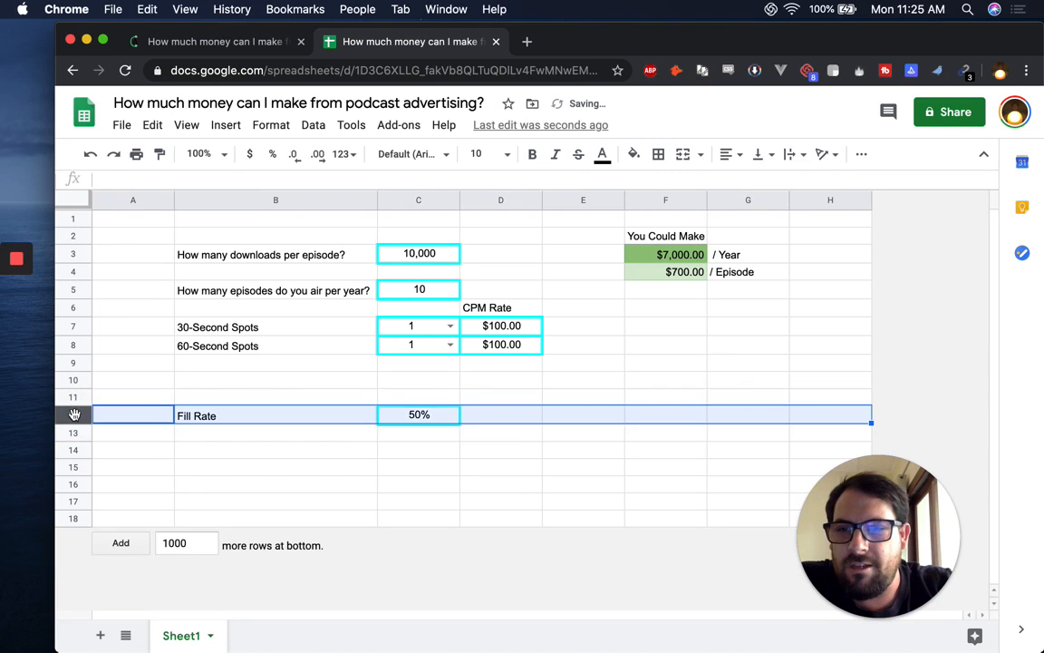
pyautogui.moveTo(73, 415); pyautogui.dragTo(408, 390)
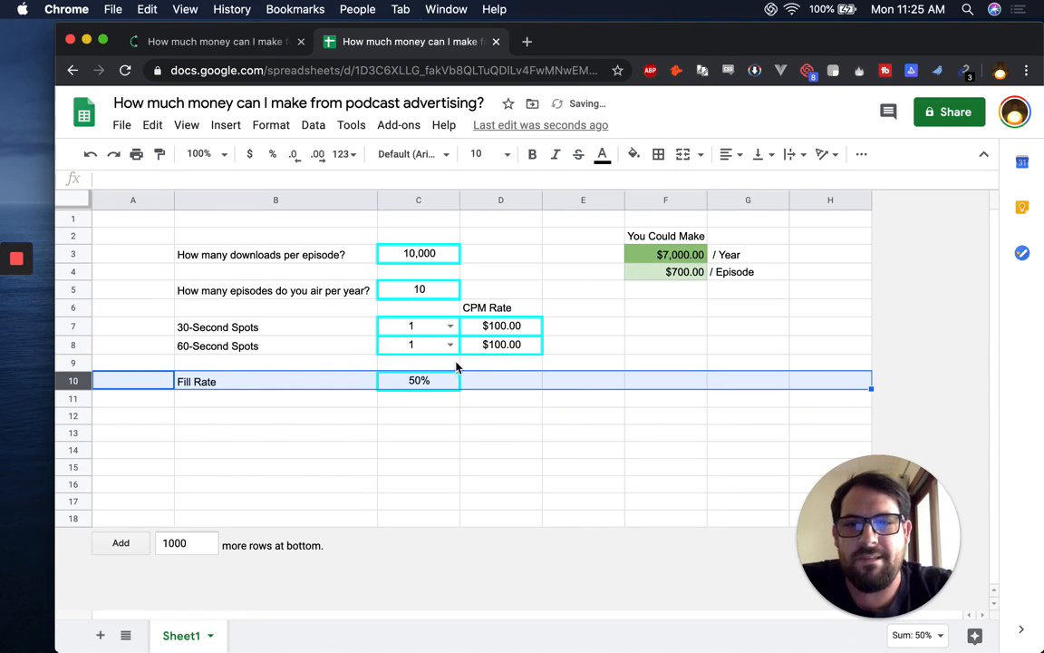
# Set the CPM rate for 60-second spots to $200 and inspect the per-episode earnings formula
pyautogui.click(423, 237)
pyautogui.click(415, 256)
pyautogui.click(421, 289)
pyautogui.click(420, 326)
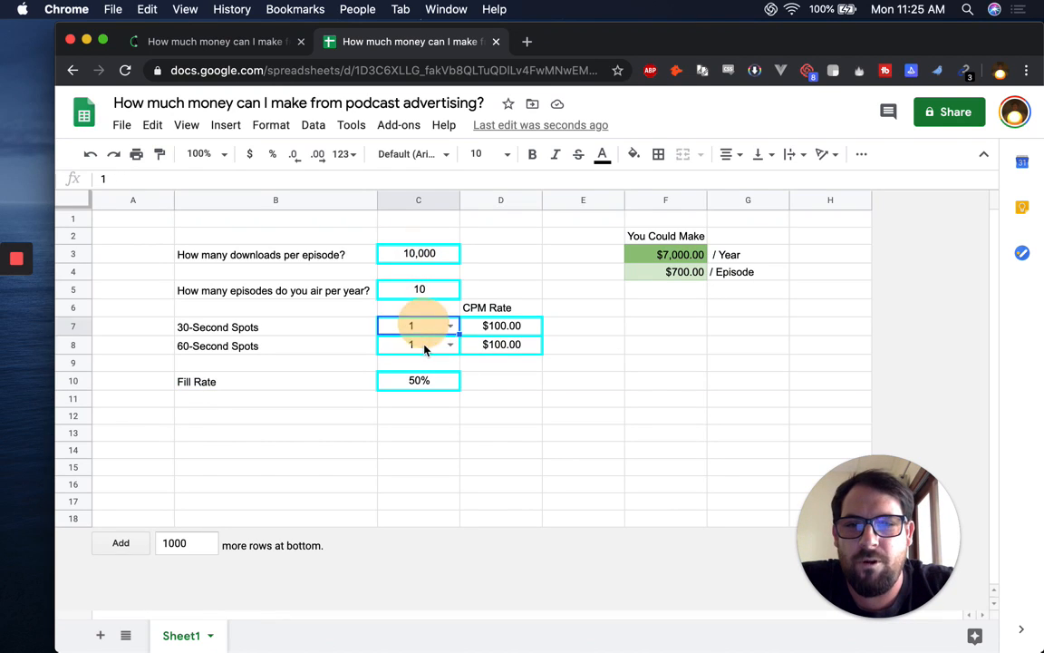
pyautogui.click(425, 349)
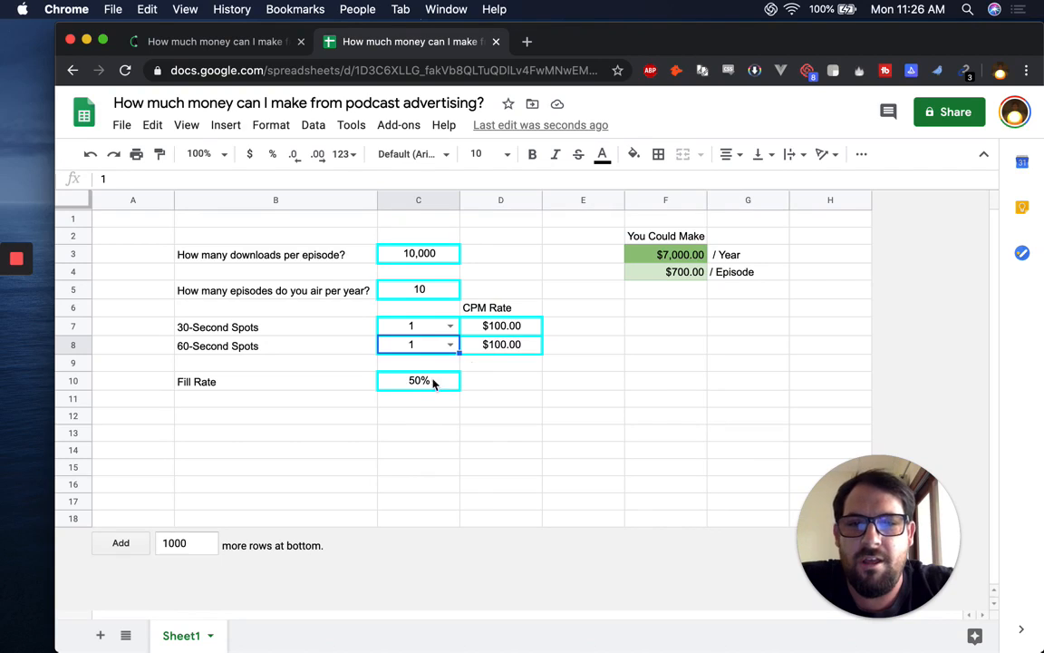
pyautogui.click(497, 343)
pyautogui.write('200')
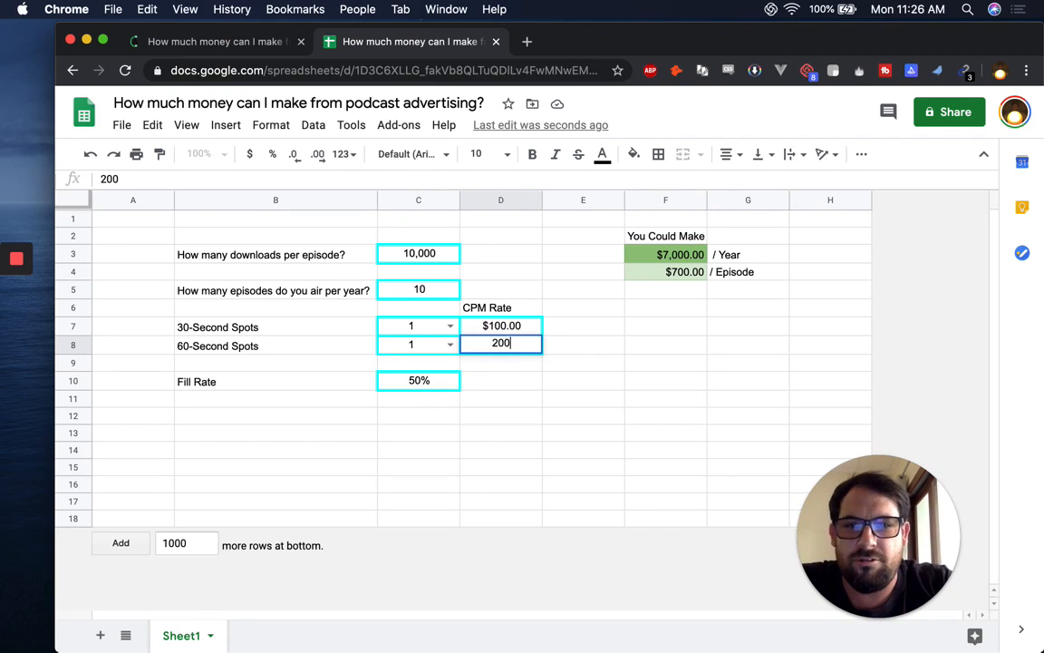
pyautogui.press('Return')
pyautogui.click(426, 381)
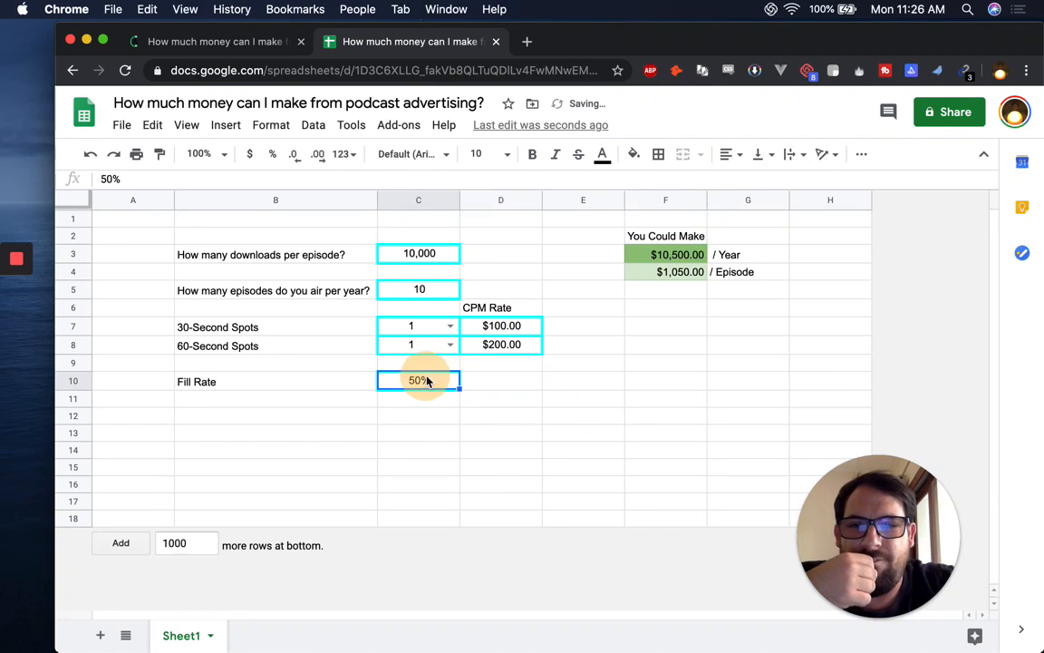
pyautogui.click(686, 280)
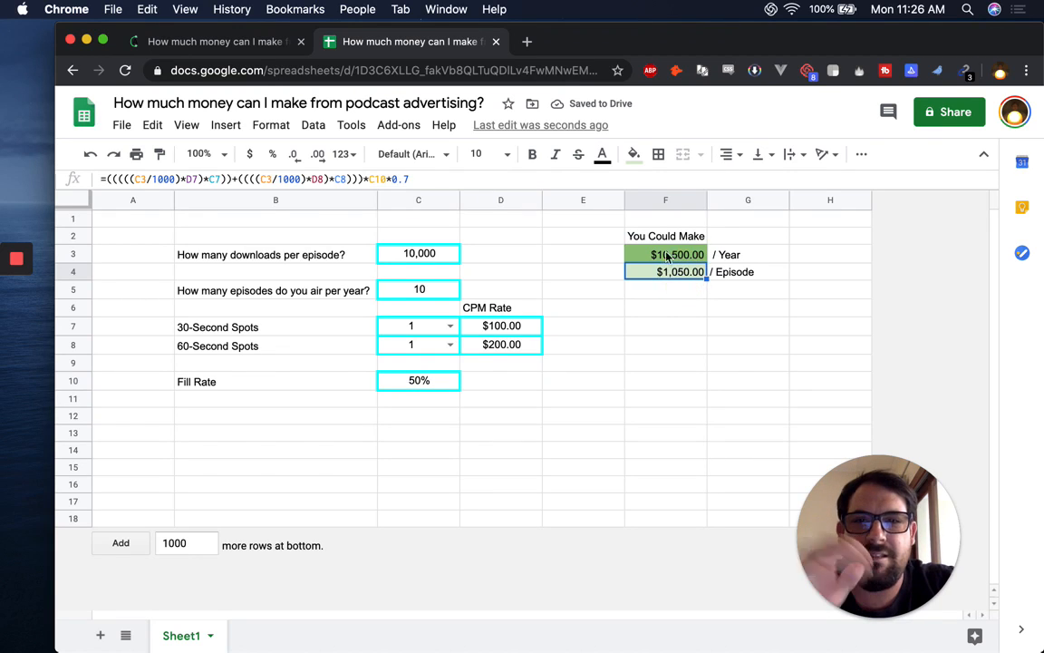
# In the AdvertiseCast calculator page, choose one 60-second spot, and set its CPM rate to 200 and the fill rate to 50%
pyautogui.click(257, 44)
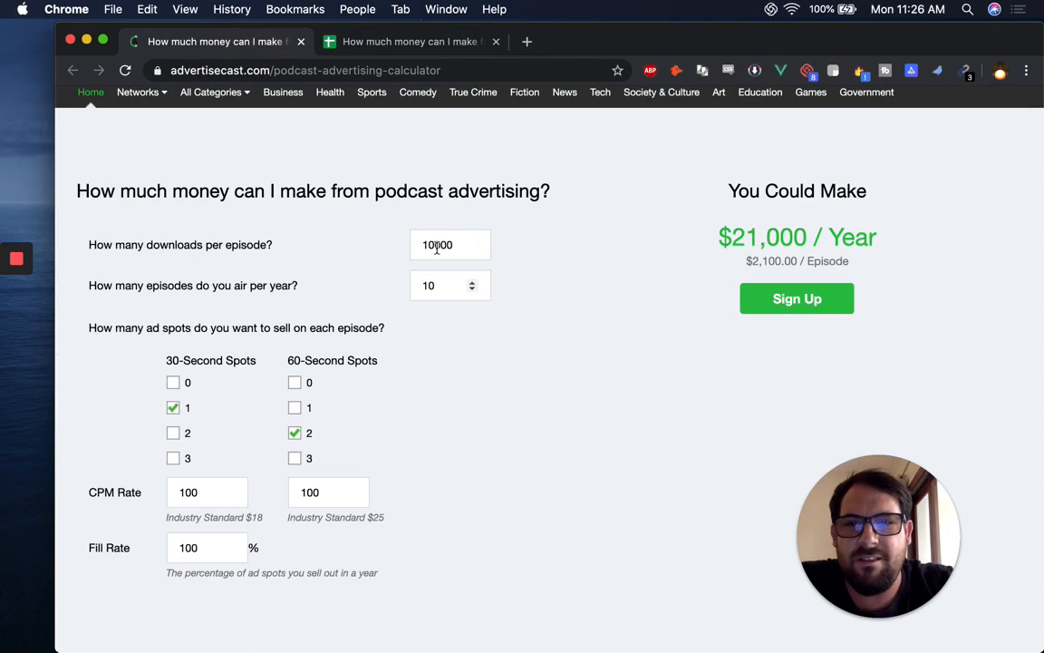
pyautogui.click(386, 45)
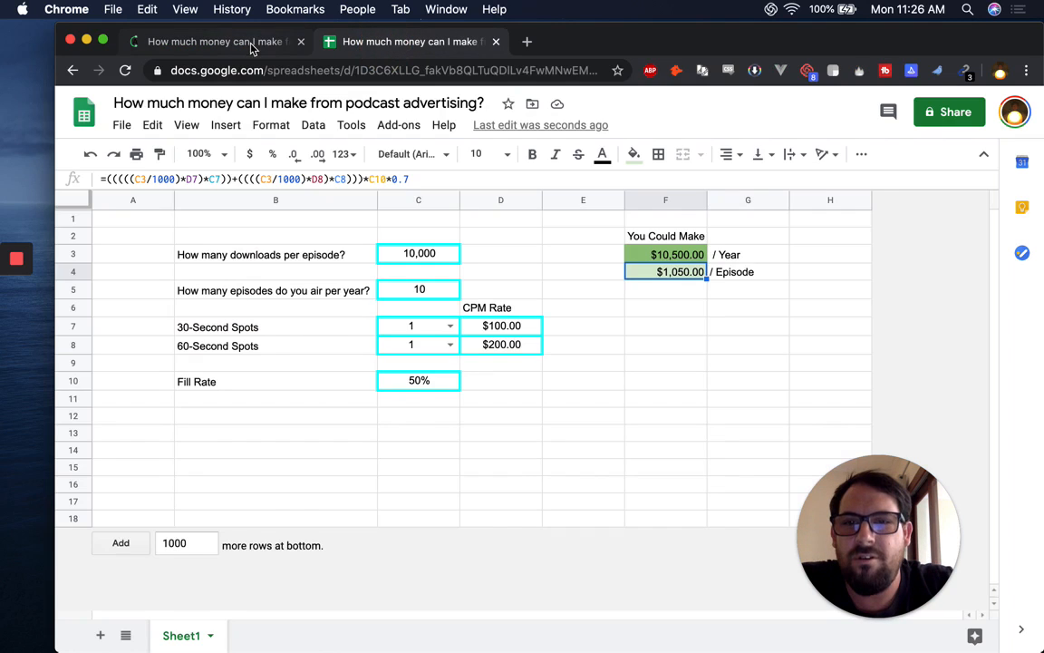
pyautogui.click(250, 42)
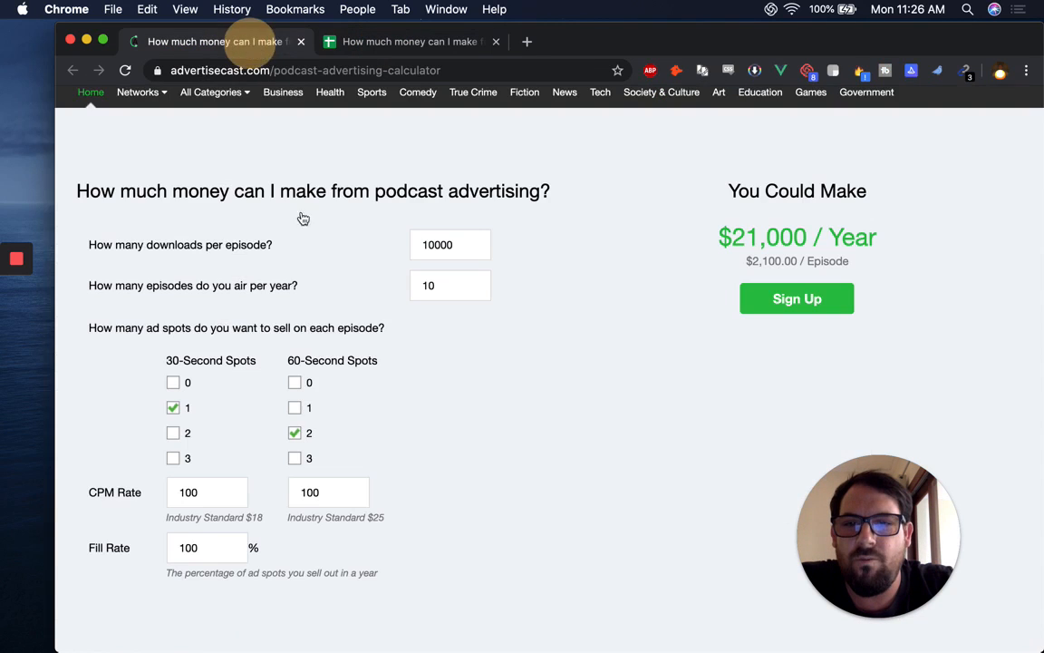
pyautogui.click(294, 408)
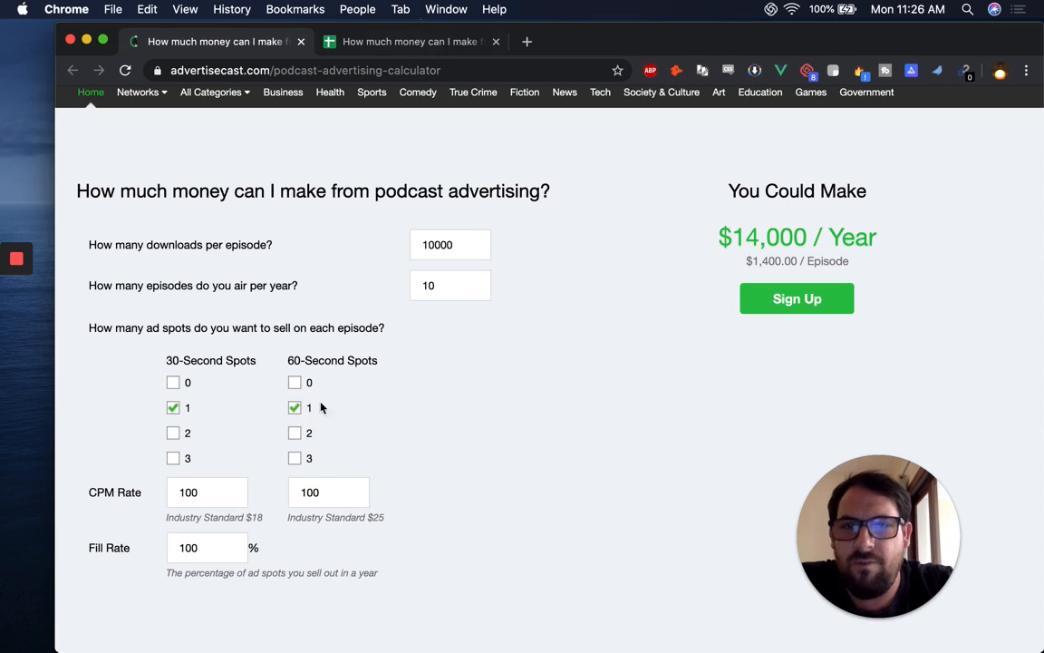
pyautogui.click(288, 493)
pyautogui.write('2')
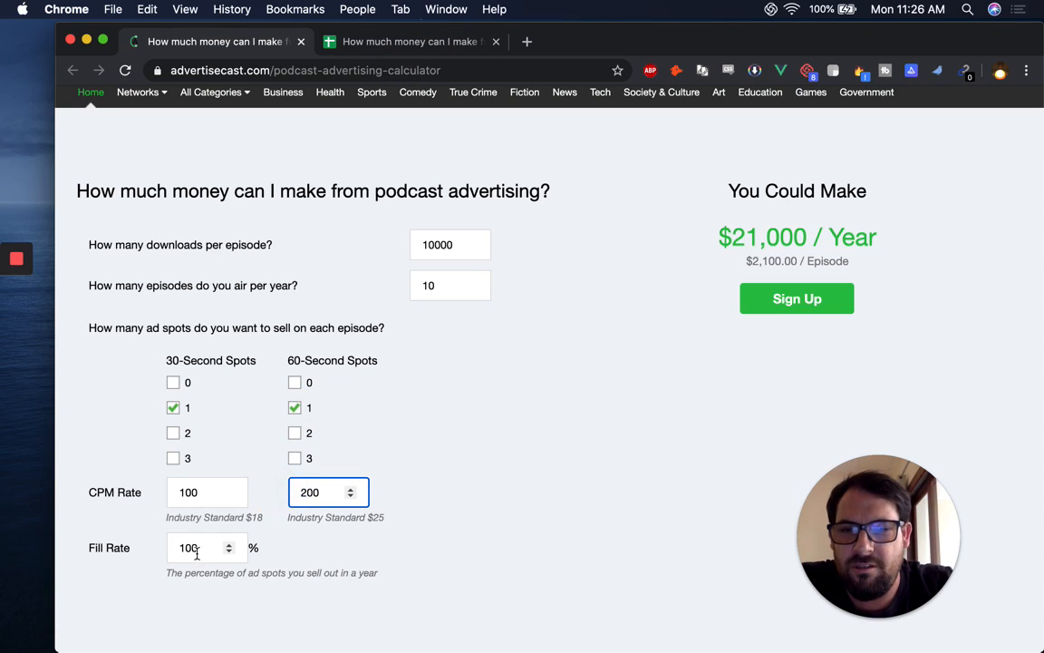
pyautogui.moveTo(211, 547); pyautogui.dragTo(138, 552)
pyautogui.write('50')
pyautogui.click(348, 435)
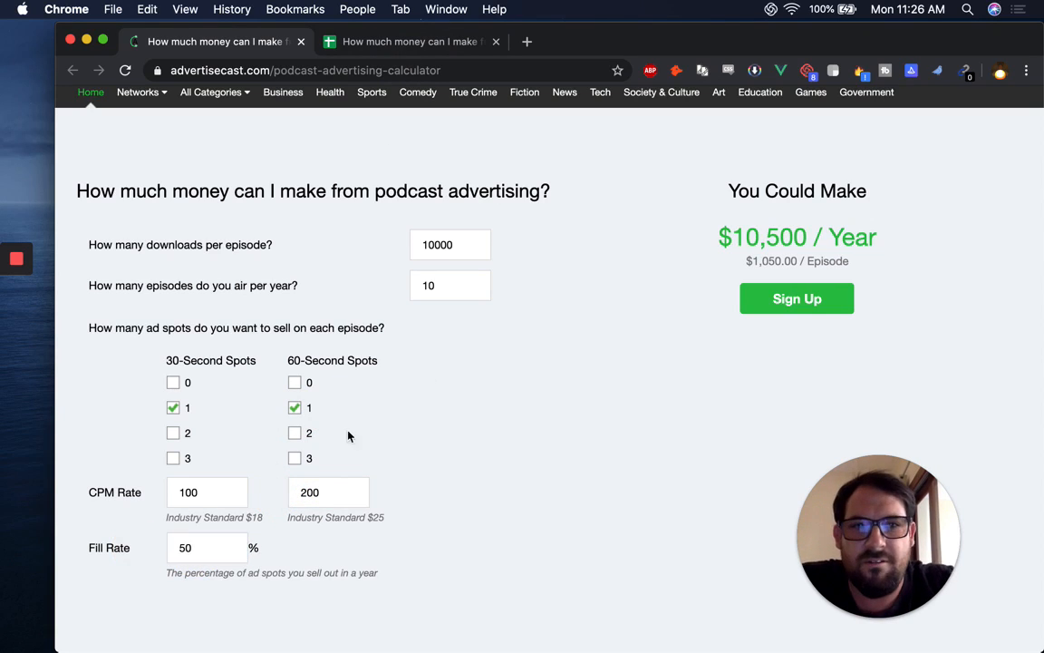
# Compare the yearly and per-episode earnings between the spreadsheet and the AdvertiseCast calculator
pyautogui.click(419, 43)
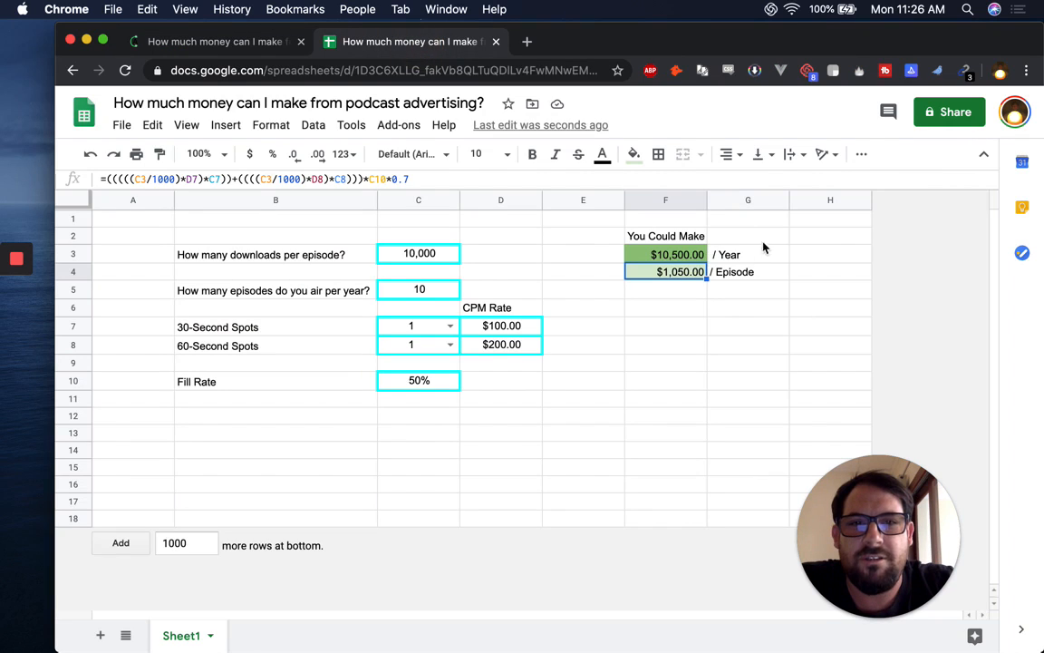
pyautogui.click(212, 45)
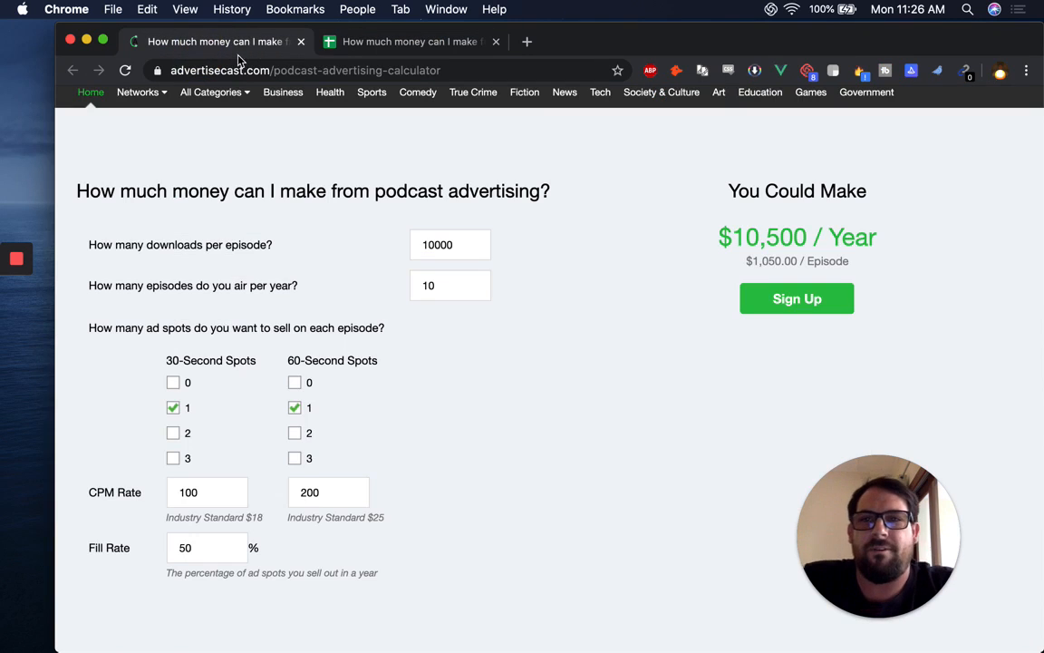
pyautogui.click(424, 42)
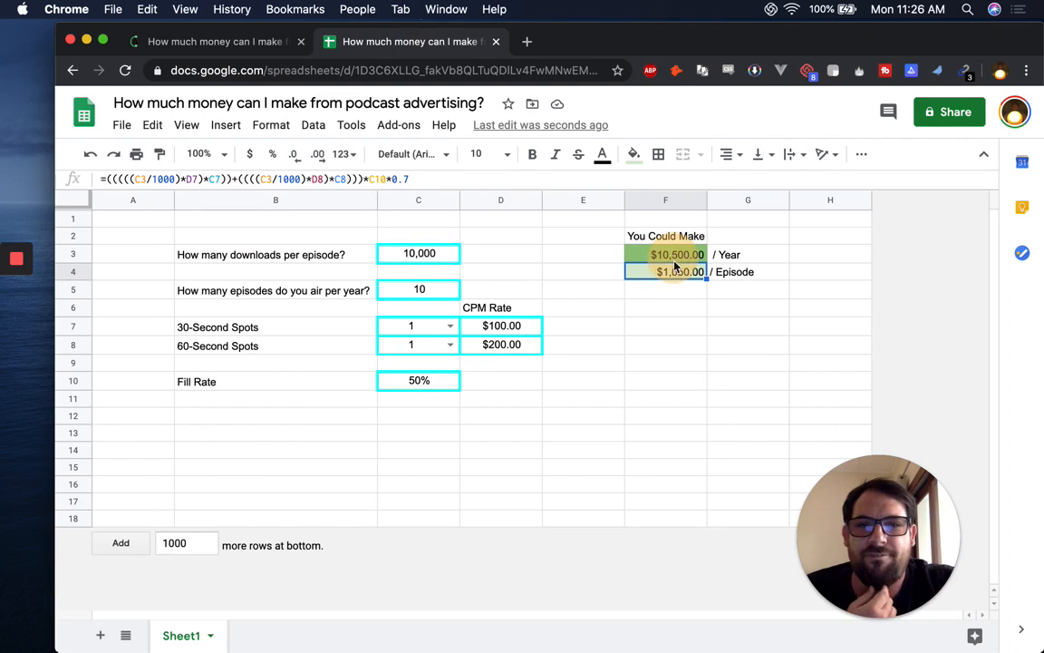
# Widen earnings column F by about half its width and hide the sheet's gridlines
pyautogui.click(673, 260)
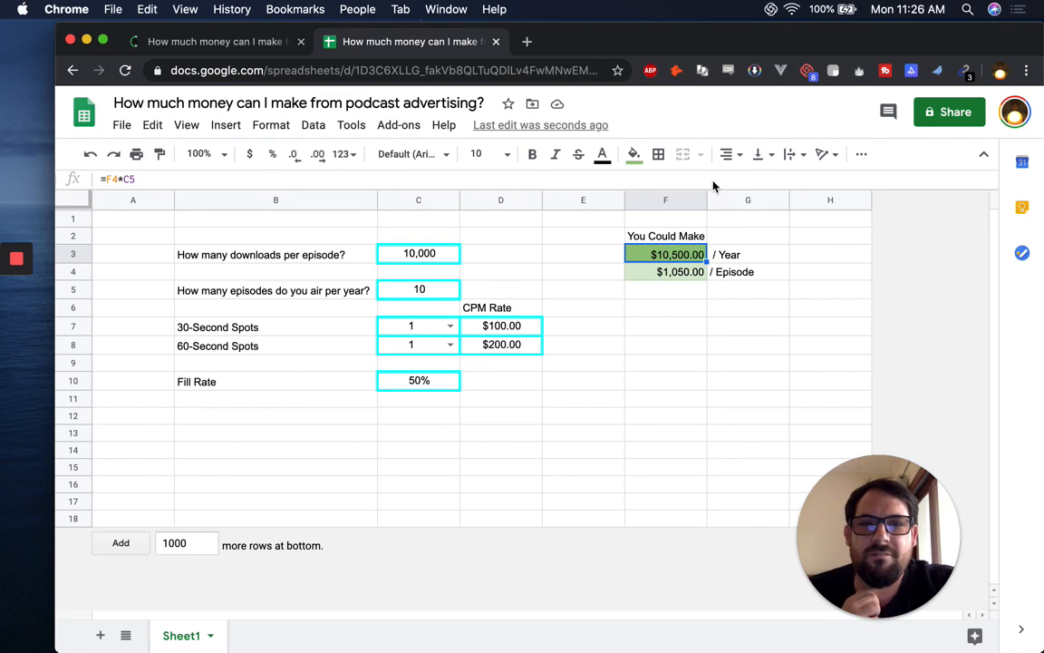
pyautogui.click(700, 201)
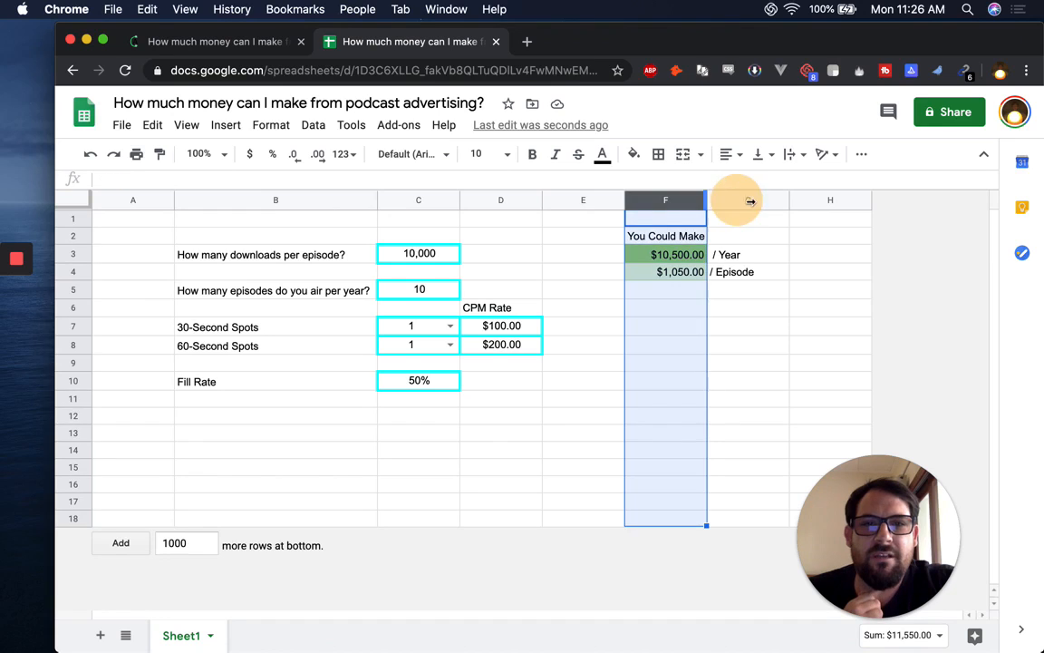
pyautogui.moveTo(746, 203); pyautogui.dragTo(755, 201)
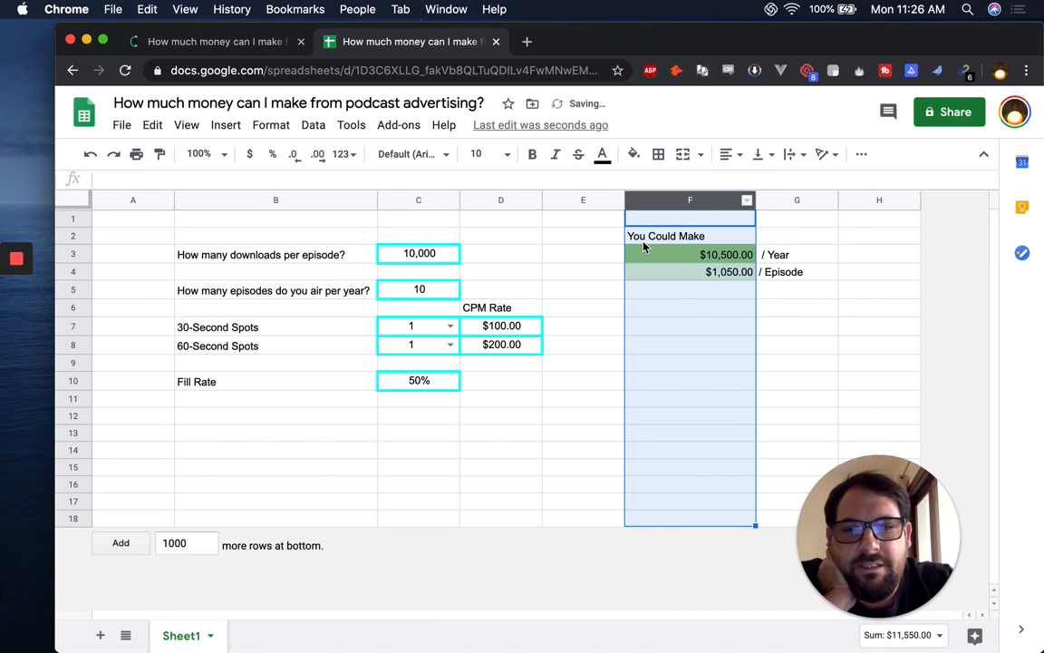
pyautogui.click(186, 124)
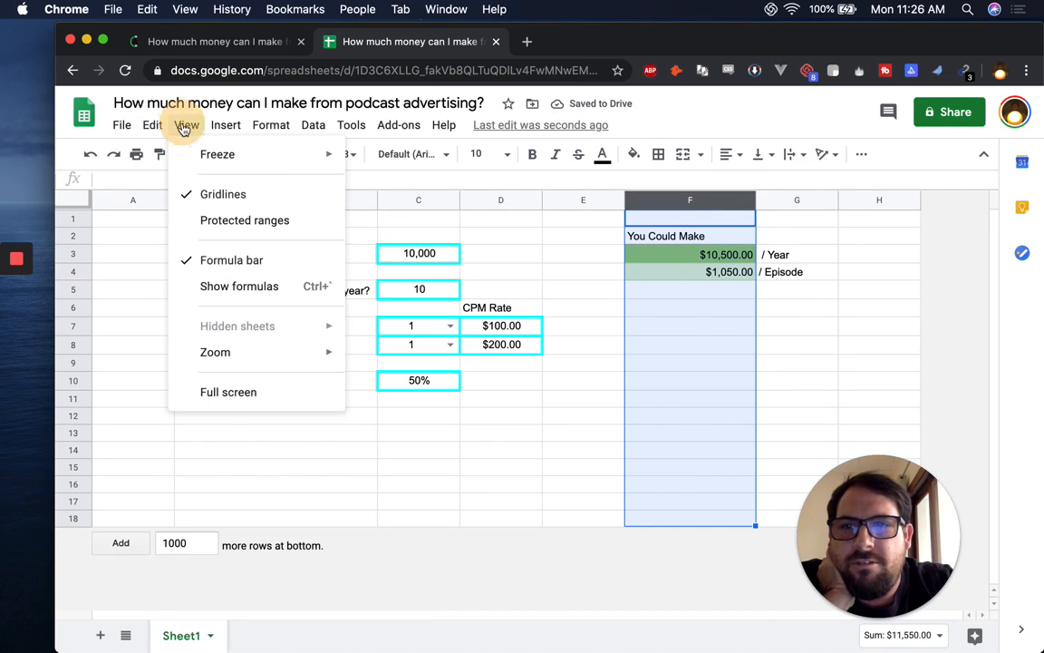
pyautogui.click(210, 196)
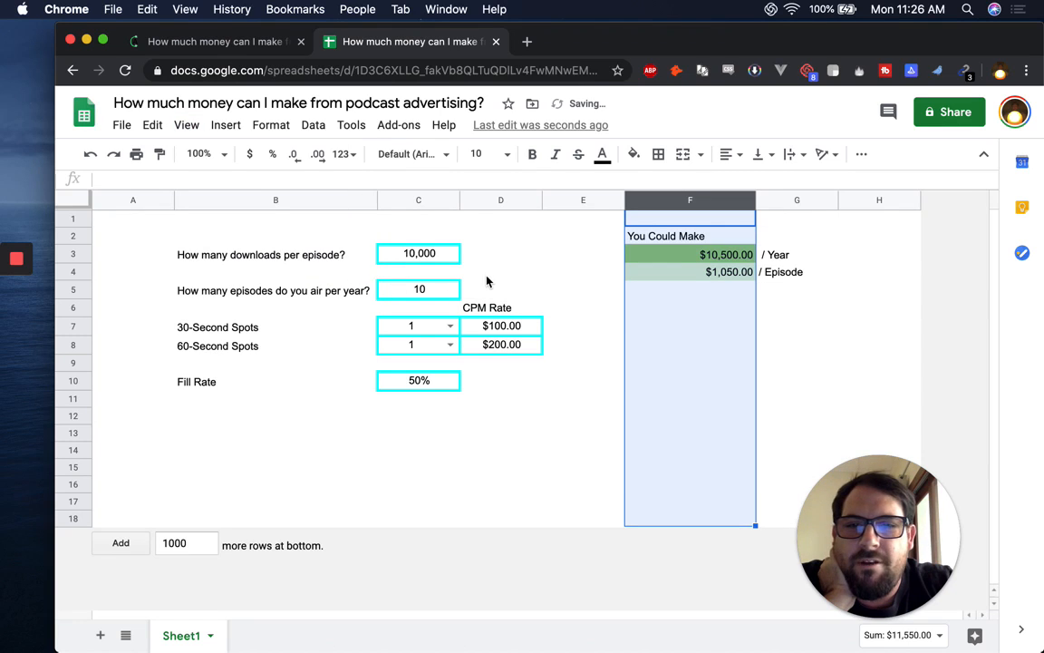
# Center the CPM Rate header above the rate cells horizontally
pyautogui.click(491, 306)
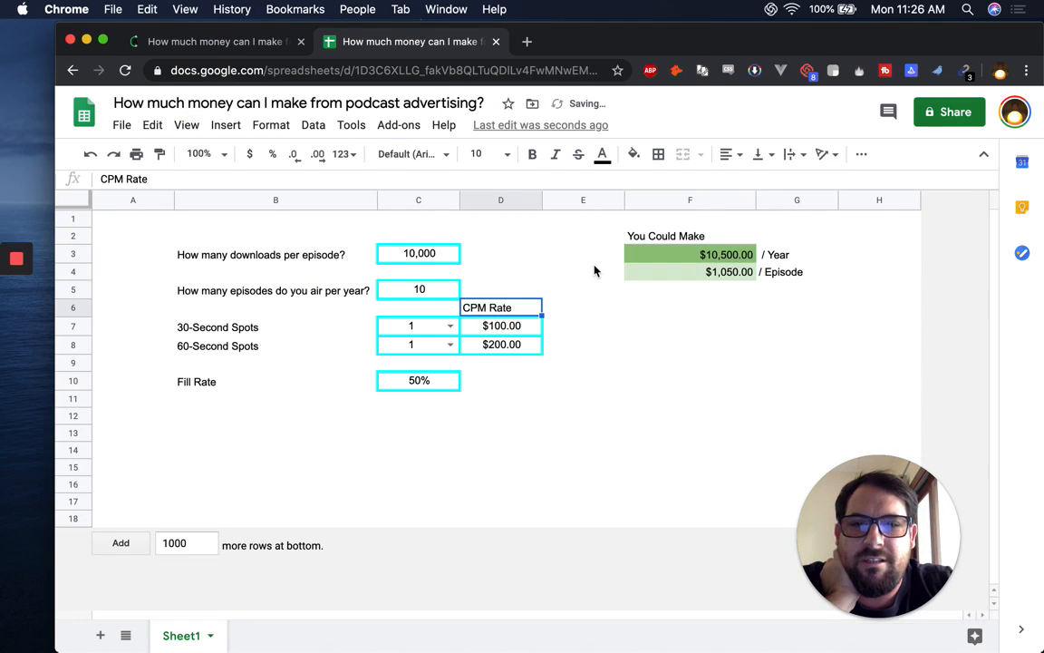
pyautogui.click(738, 154)
pyautogui.click(745, 178)
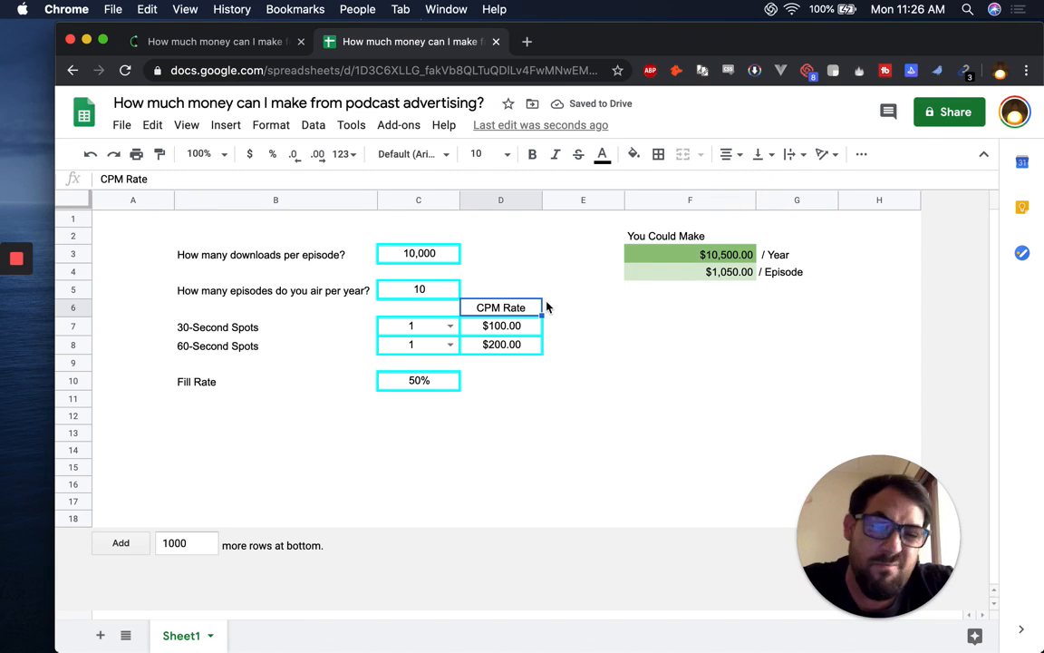
pyautogui.click(425, 253)
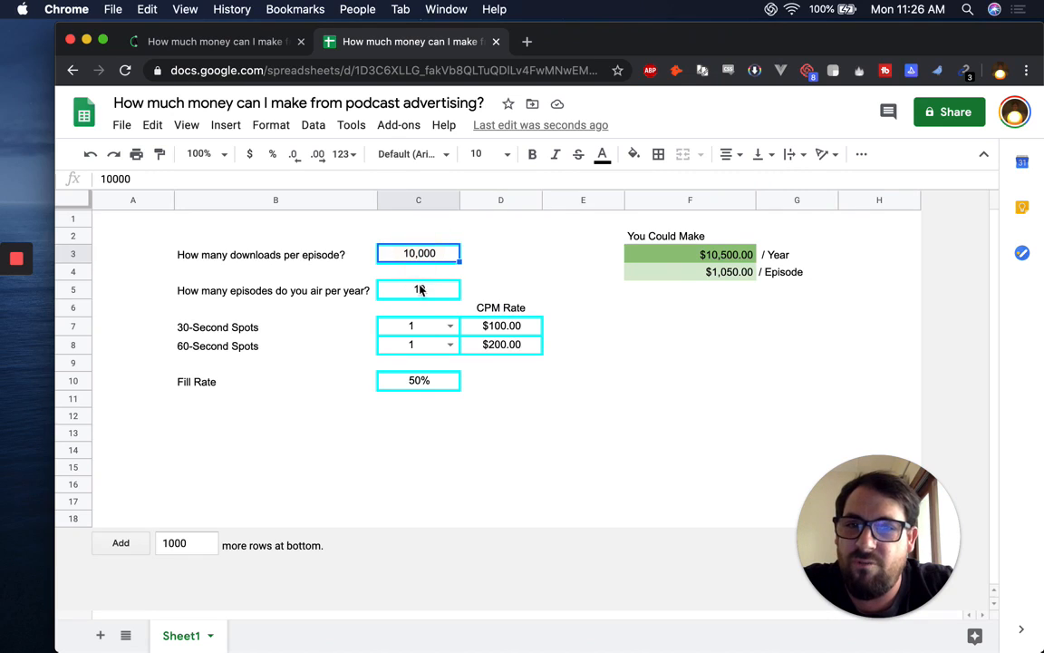
pyautogui.click(419, 289)
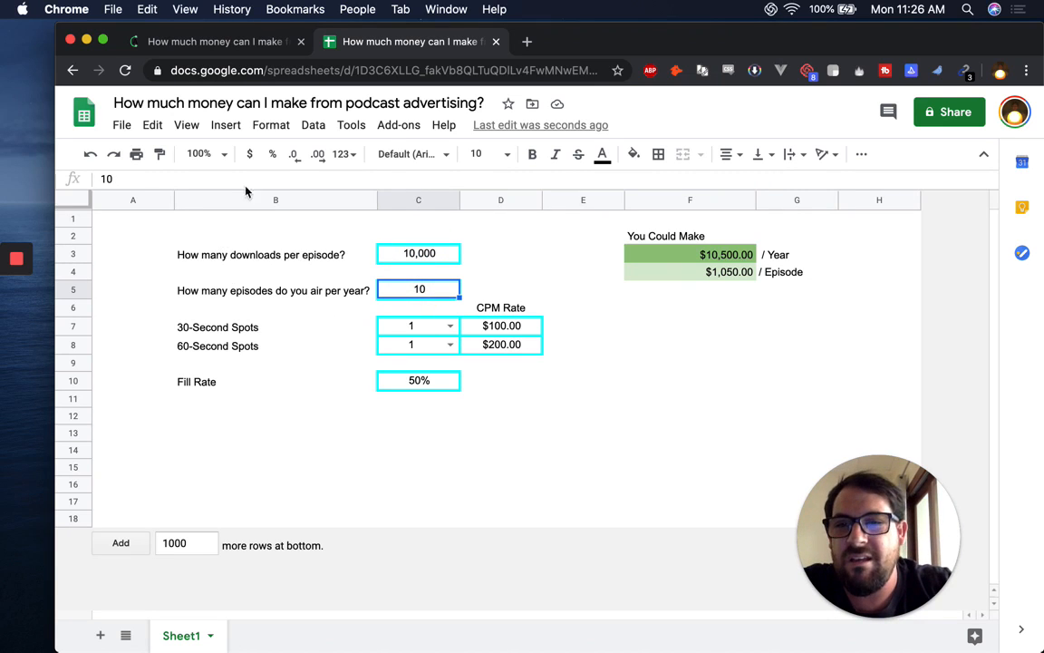
# Copy the question "How many ad spots do you want to sell on each episode?" from the AdvertiseCast page into cell B6
pyautogui.click(260, 43)
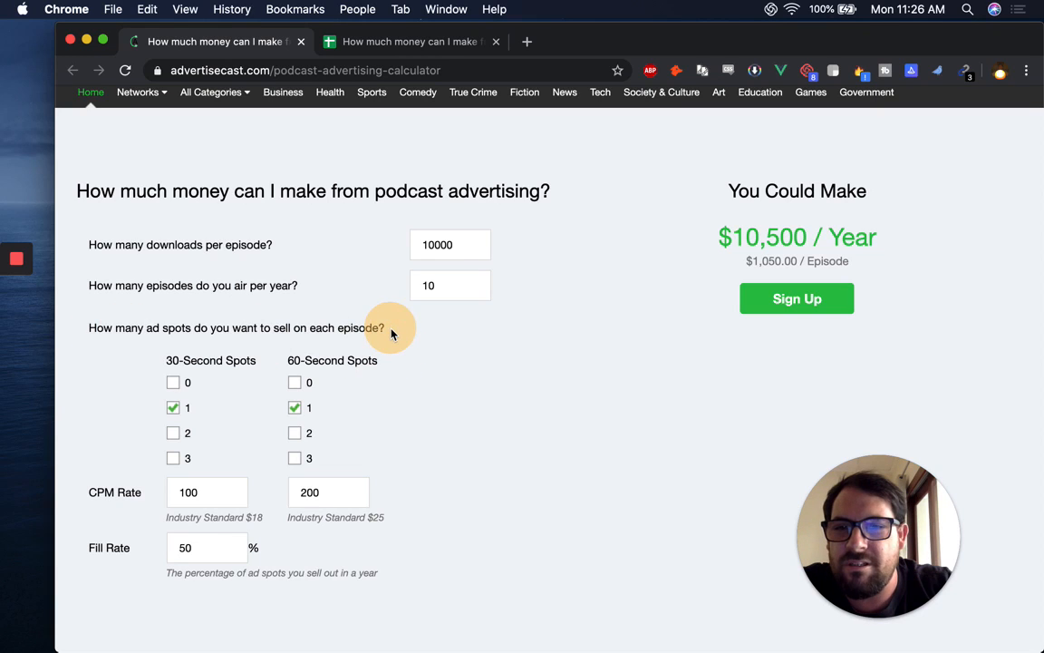
pyautogui.moveTo(390, 331); pyautogui.dragTo(89, 326)
pyautogui.press('super+c')
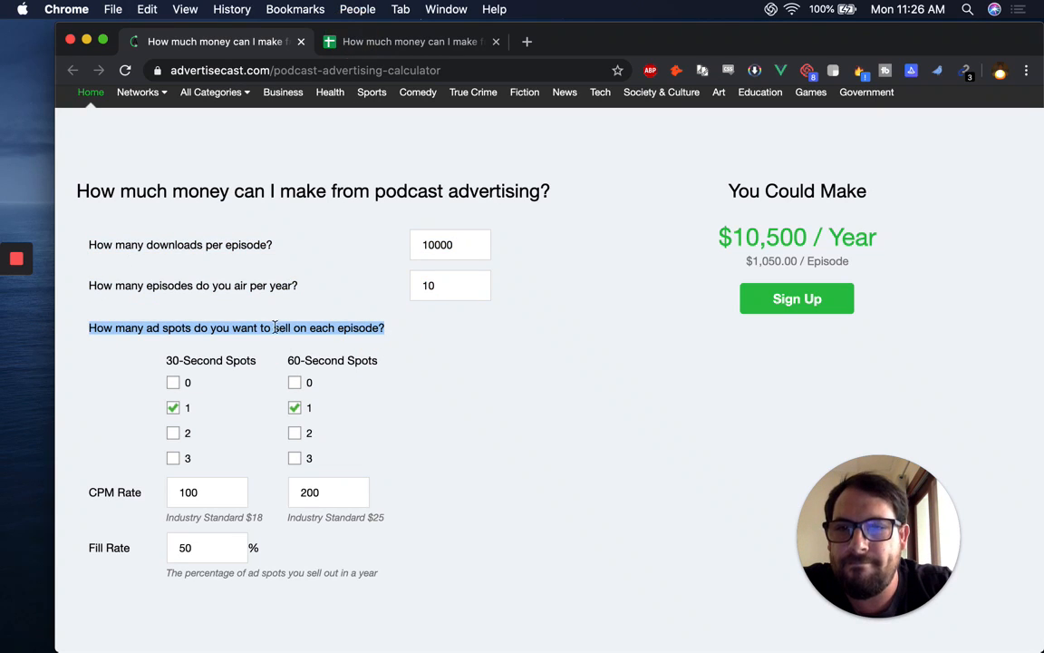
pyautogui.click(394, 52)
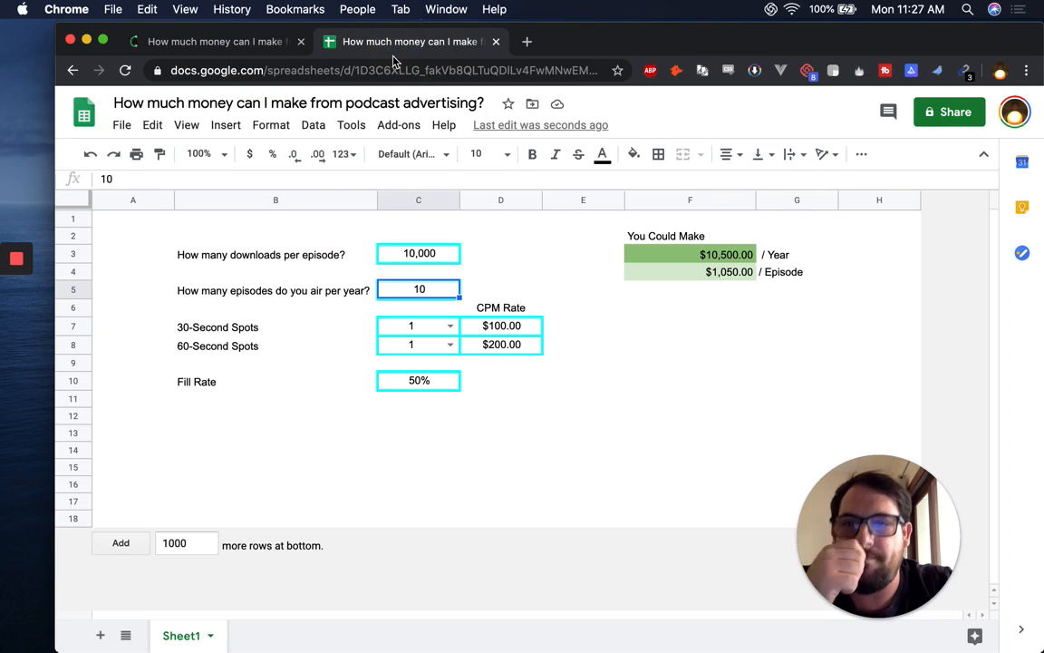
pyautogui.click(200, 313)
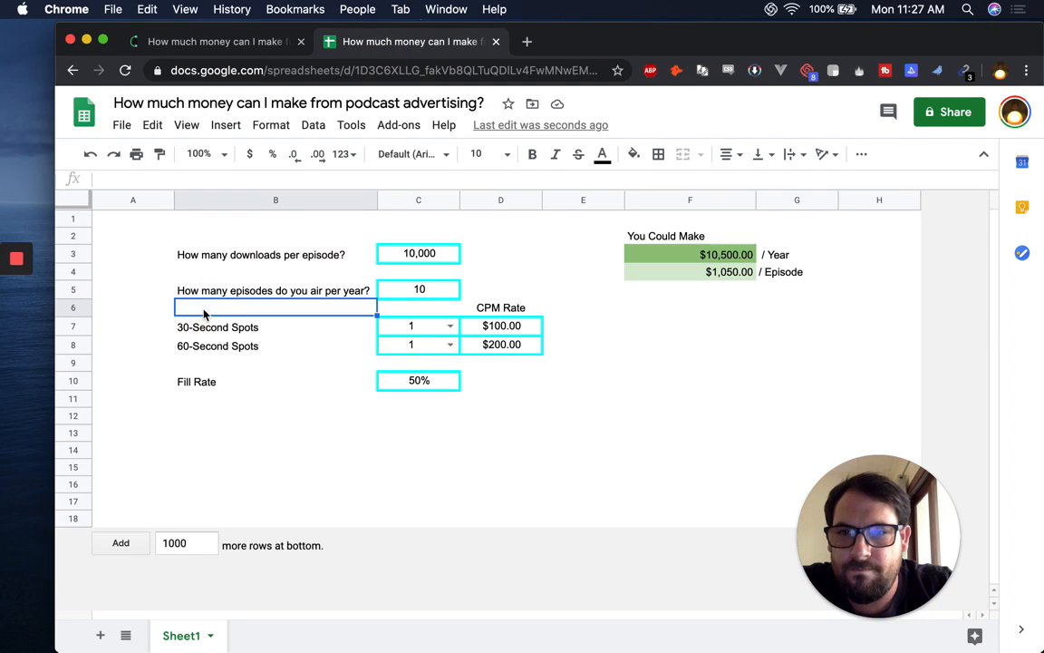
pyautogui.press('super+v')
# Insert one row above the ad spots question and widen column C until the full question fits before the CPM Rate header
pyautogui.click(76, 307)
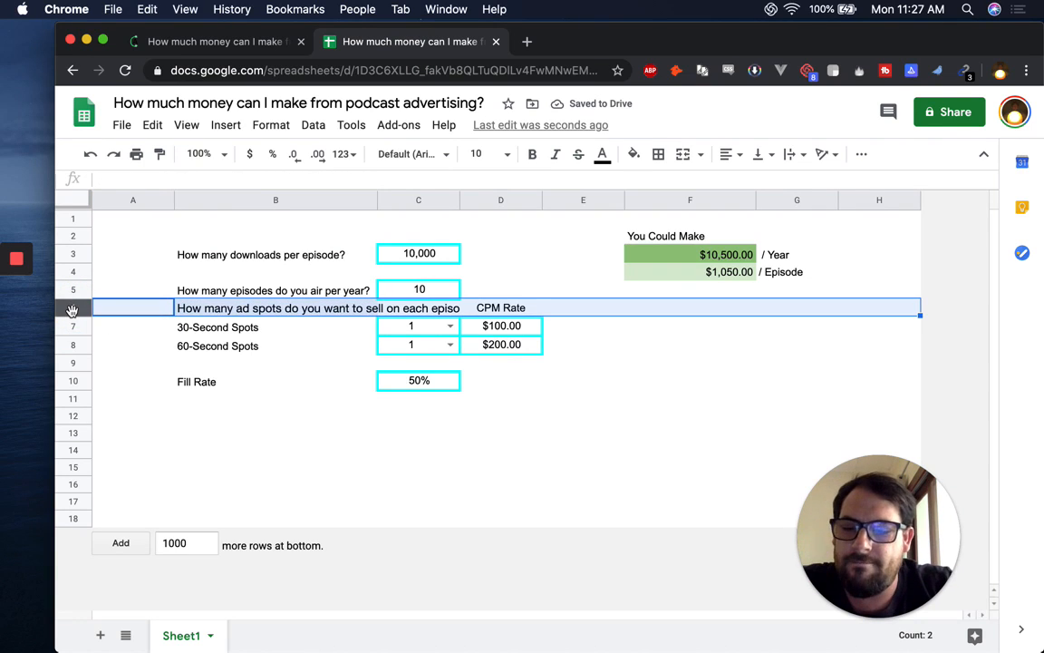
pyautogui.rightClick(73, 309)
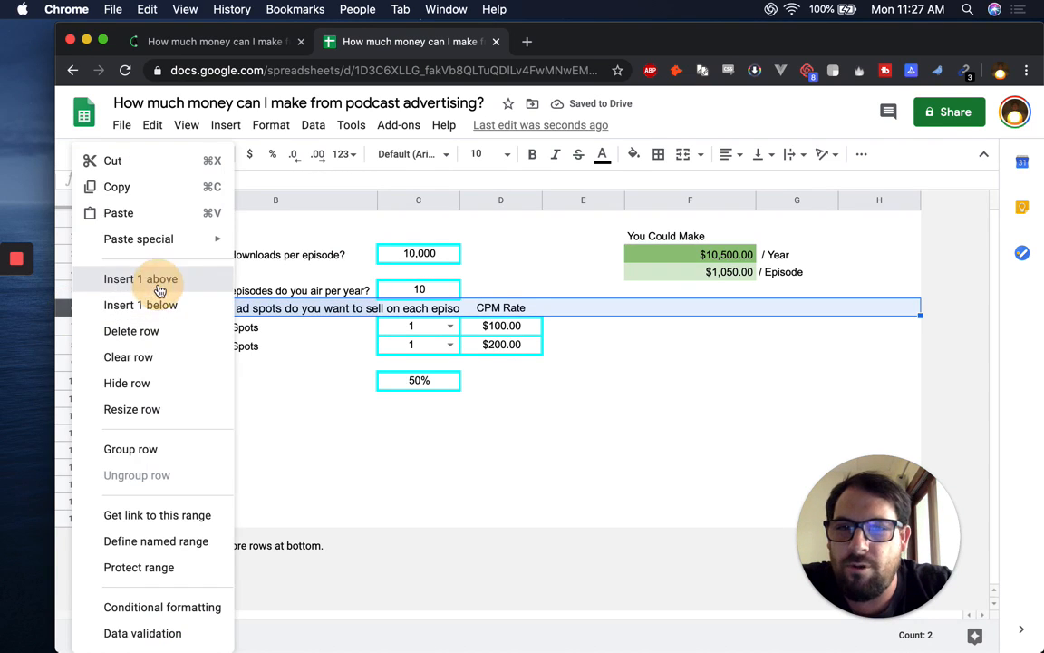
pyautogui.click(138, 279)
pyautogui.click(417, 332)
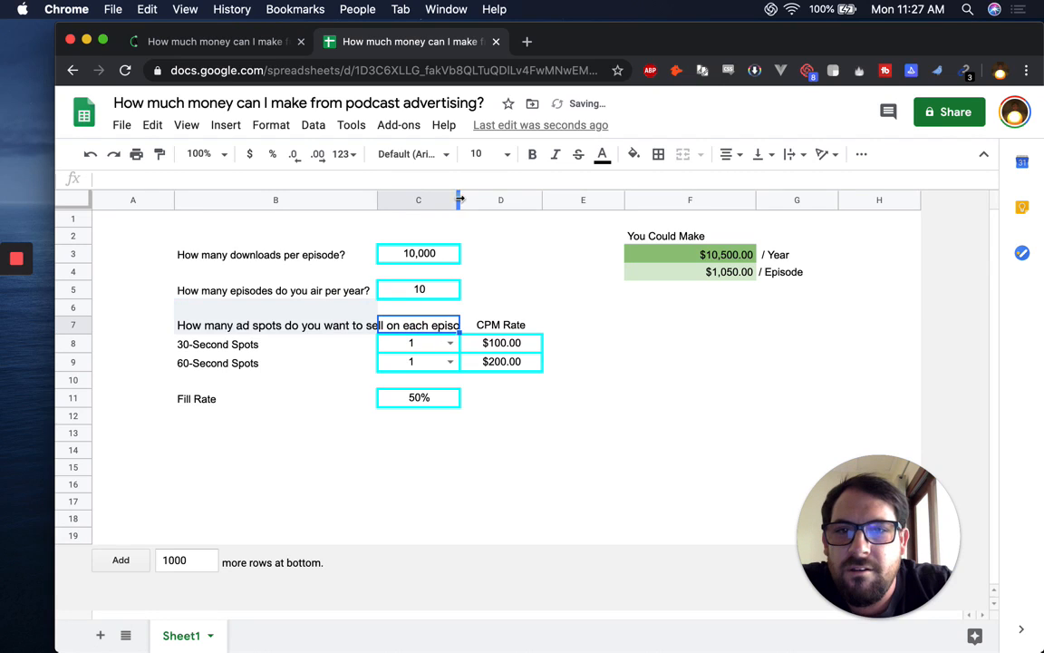
pyautogui.moveTo(459, 200); pyautogui.dragTo(495, 199)
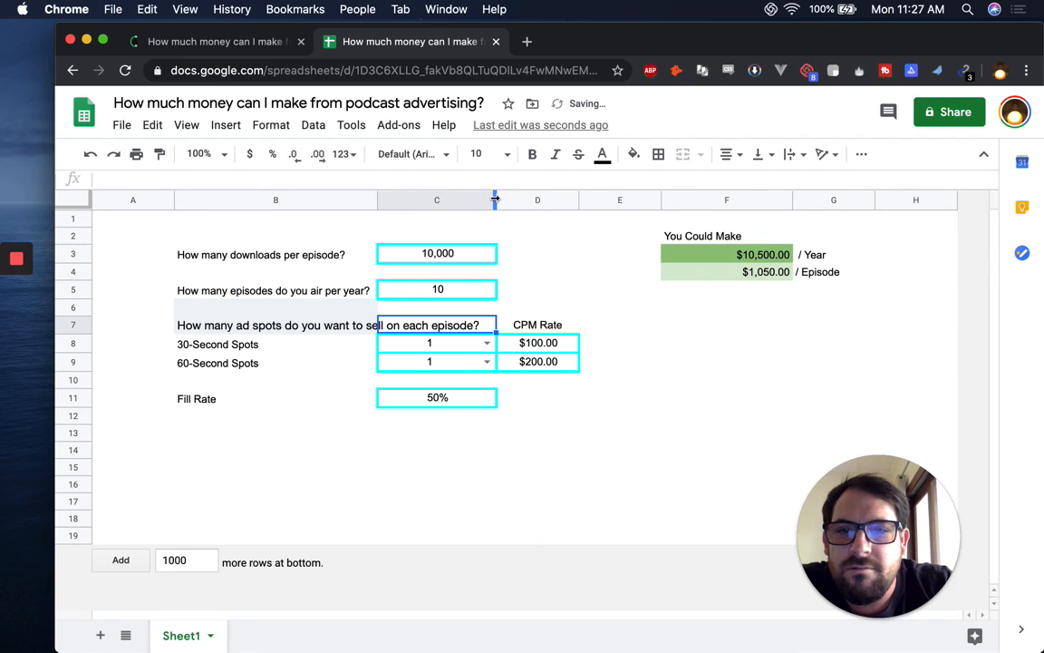
pyautogui.click(272, 328)
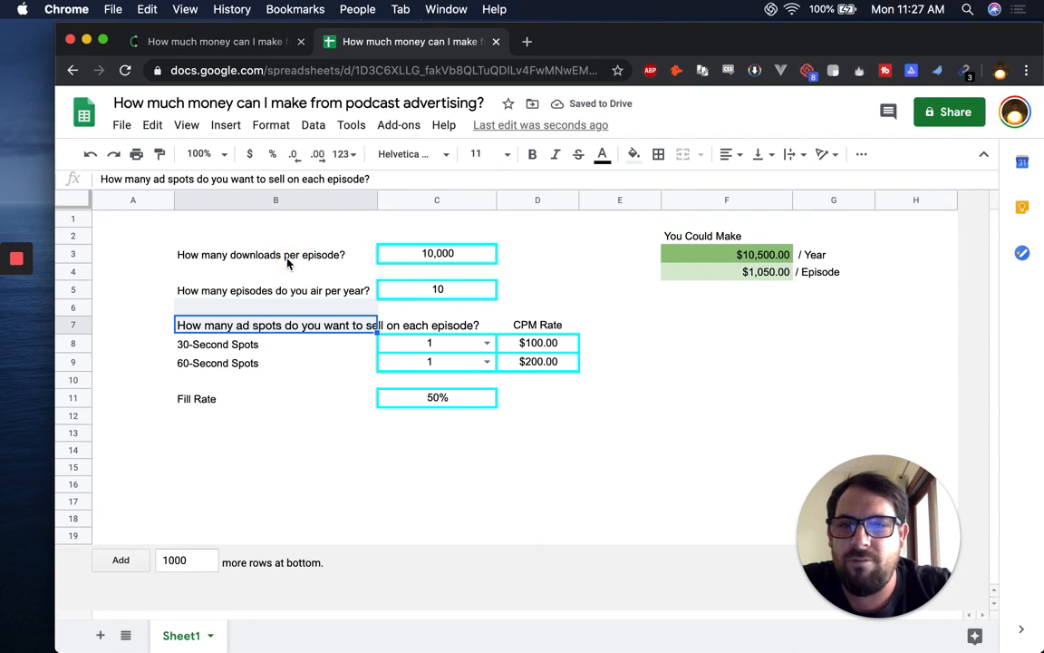
pyautogui.click(316, 256)
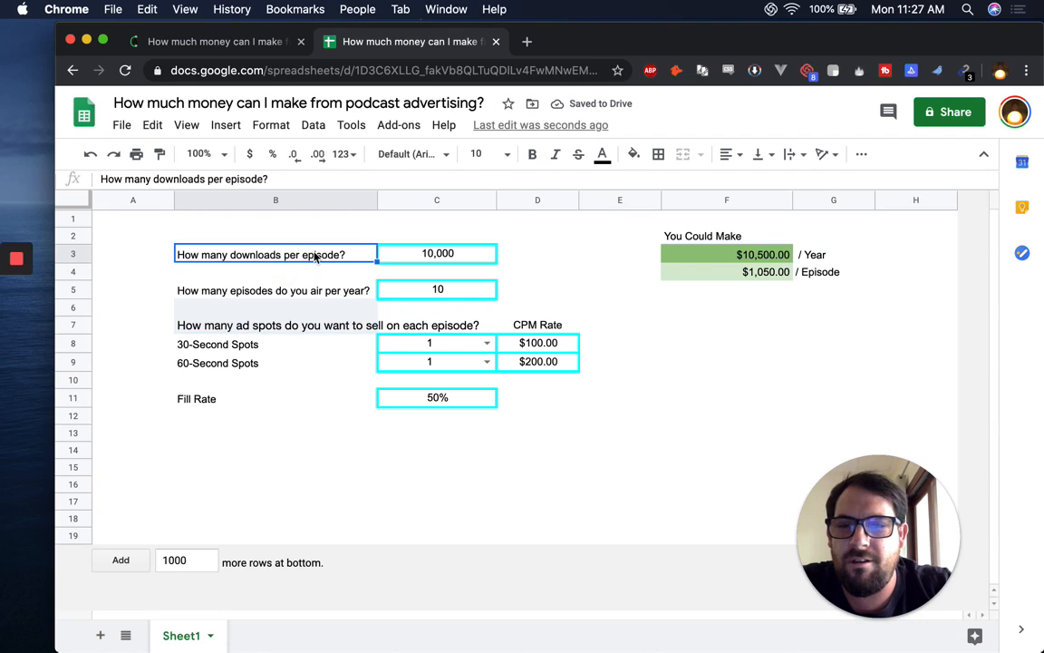
pyautogui.click(330, 313)
pyautogui.click(125, 302)
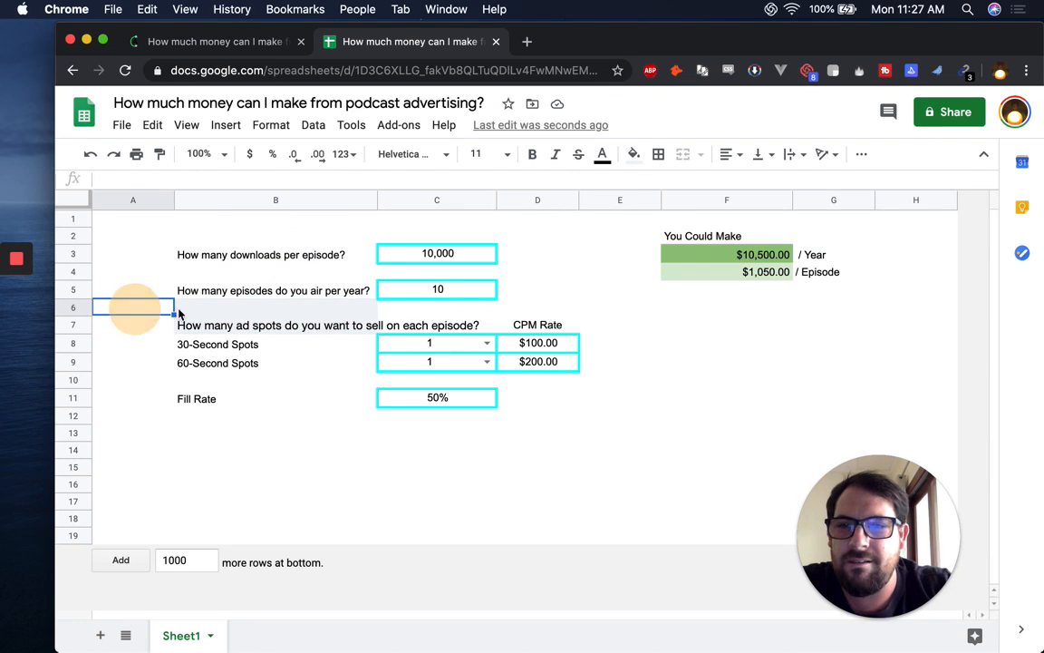
pyautogui.click(217, 262)
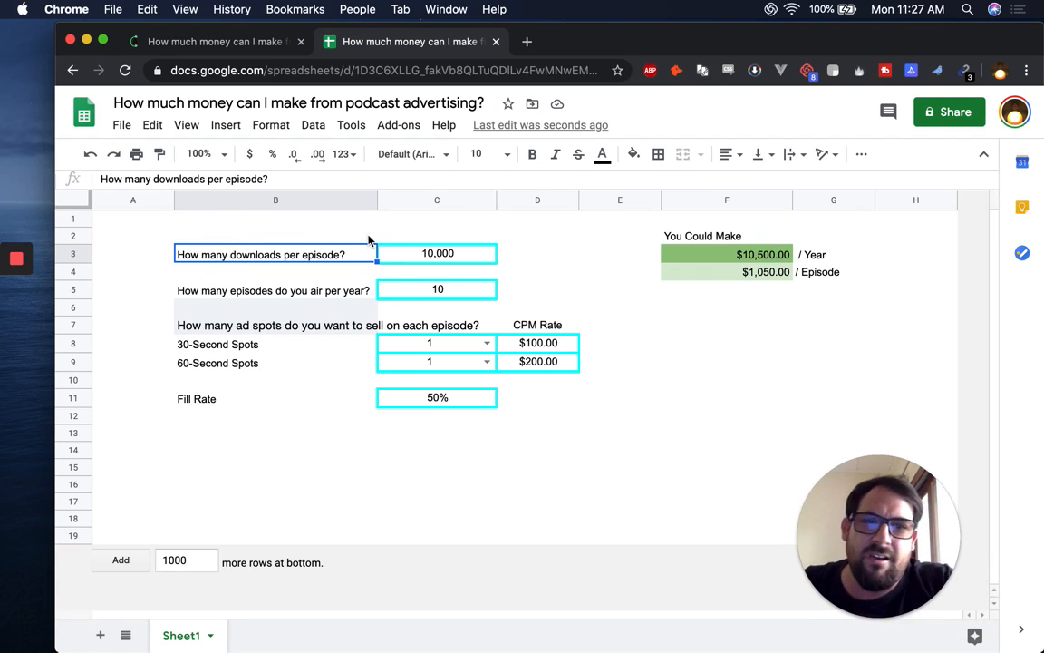
# Switch to the AdvertiseCast calculator page and set the number of 60-second spots per episode to 2
pyautogui.click(20, 297)
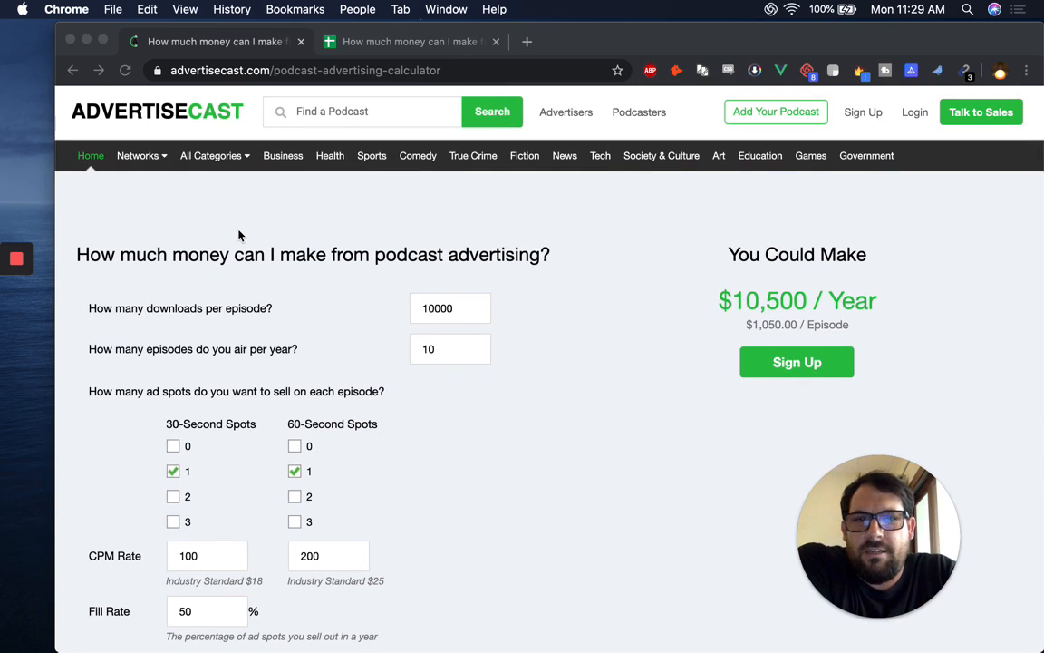
pyautogui.scroll(-1, 240, 234)
pyautogui.scroll(-2, 238, 229)
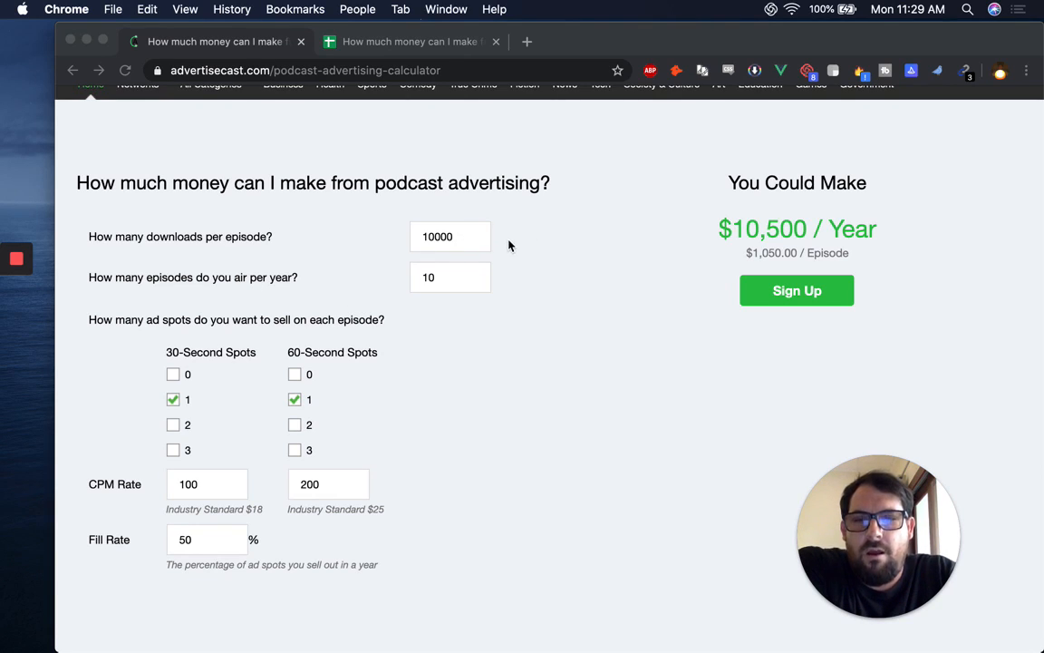
pyautogui.click(462, 237)
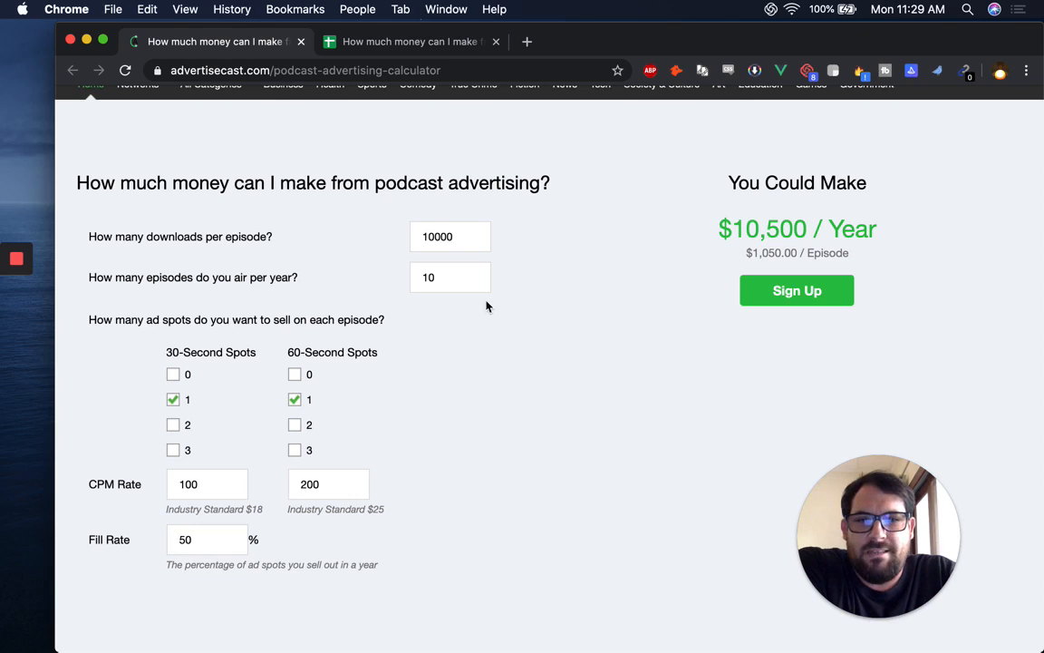
pyautogui.doubleClick(439, 279)
pyautogui.click(373, 282)
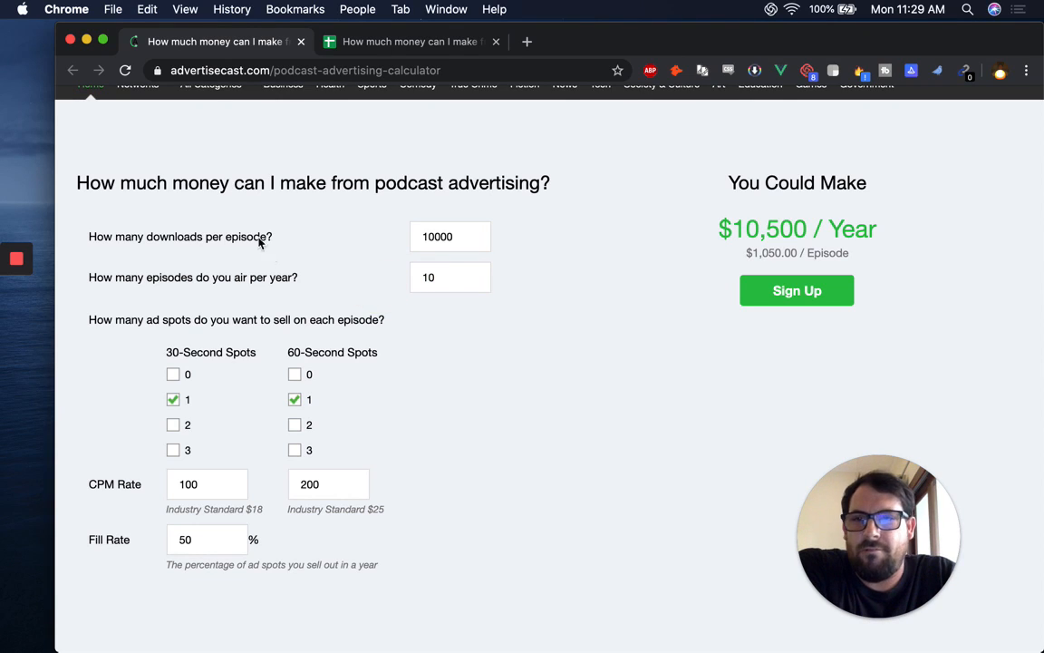
pyautogui.click(450, 235)
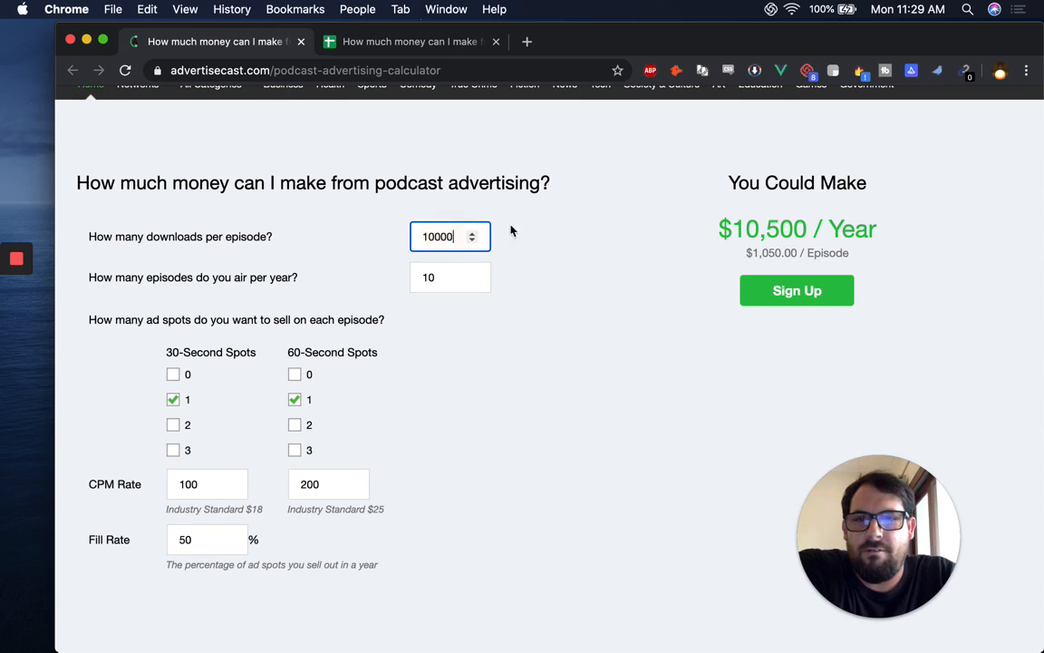
pyautogui.click(294, 375)
pyautogui.click(295, 398)
pyautogui.click(295, 400)
pyautogui.click(294, 399)
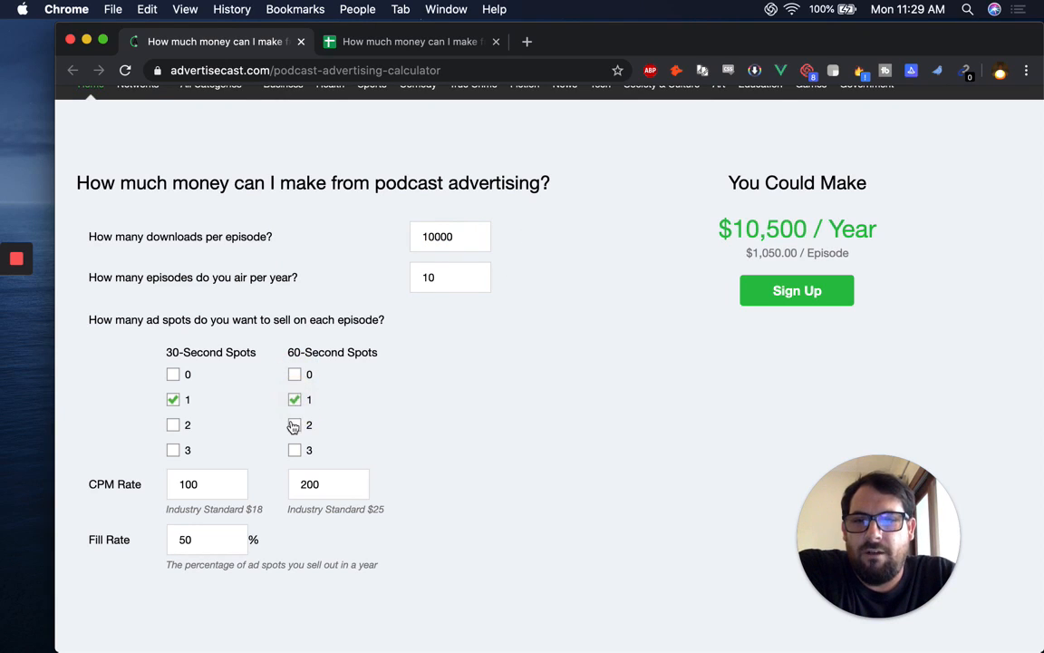
pyautogui.click(295, 425)
# Return to the spreadsheet and clear the formatting from the ad spots question in B7 and the blank cell B6 above it
pyautogui.click(367, 41)
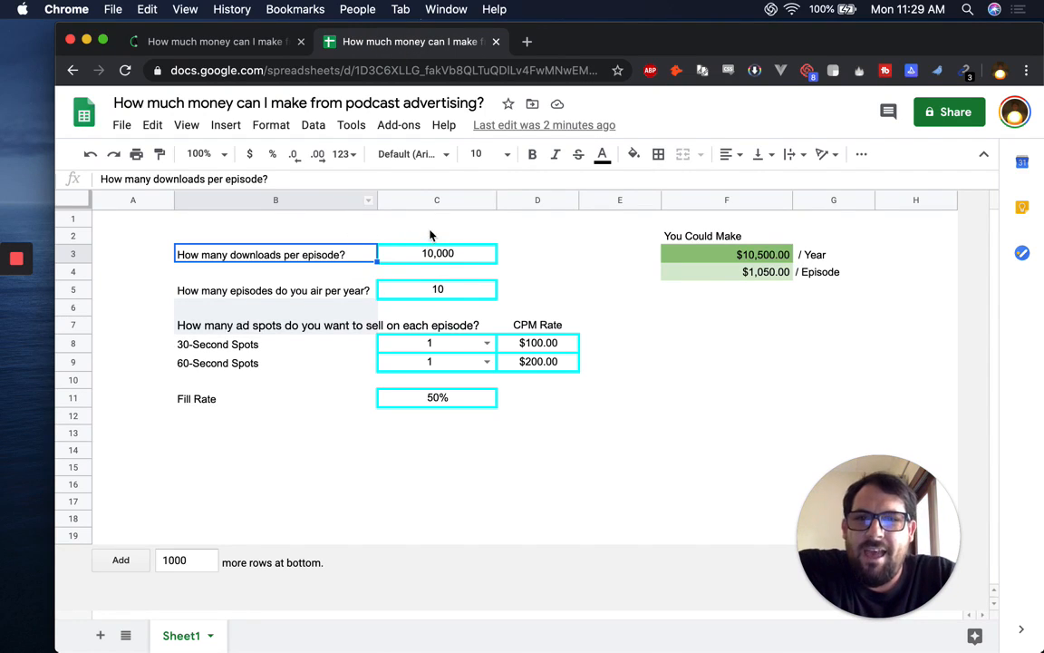
pyautogui.click(539, 236)
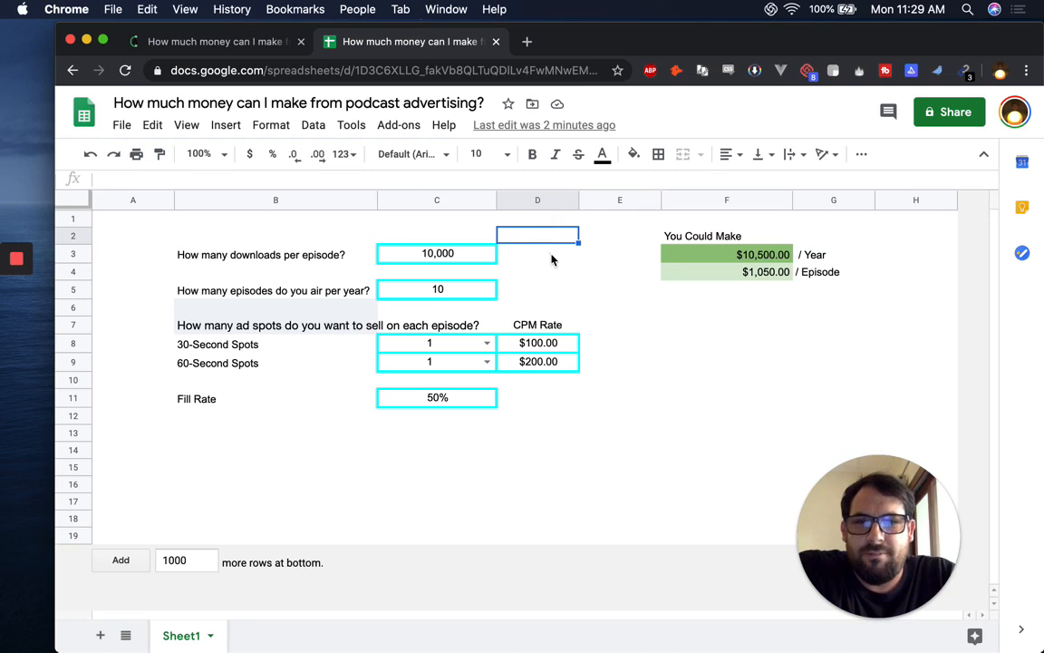
pyautogui.click(547, 257)
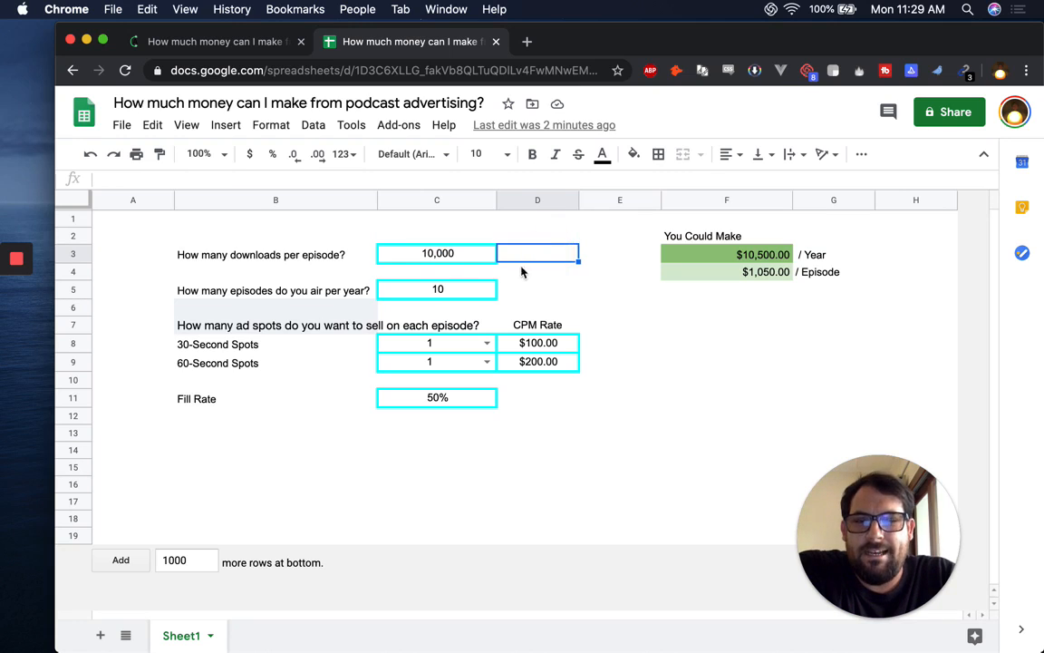
pyautogui.click(341, 260)
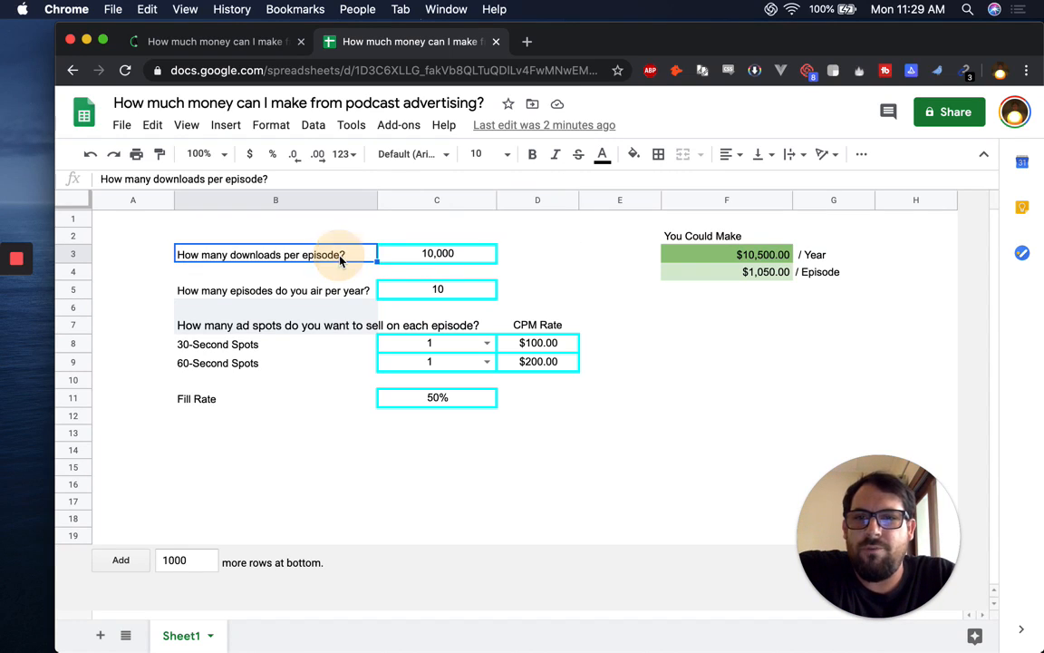
pyautogui.click(342, 324)
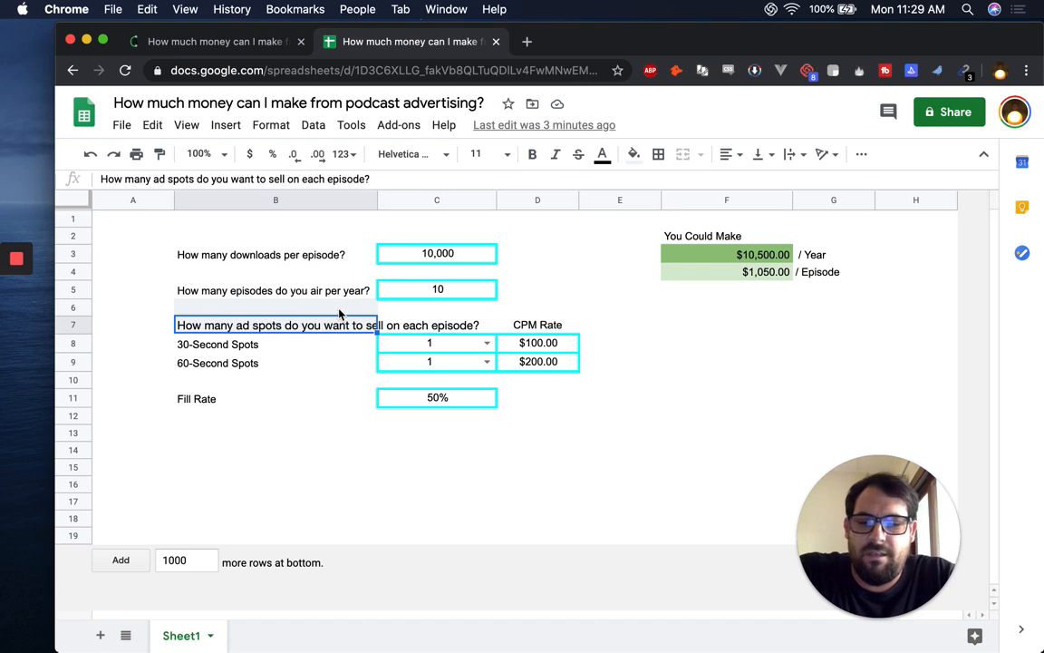
pyautogui.press('super+backslash')
pyautogui.press('Up')
pyautogui.press('super+backslash')
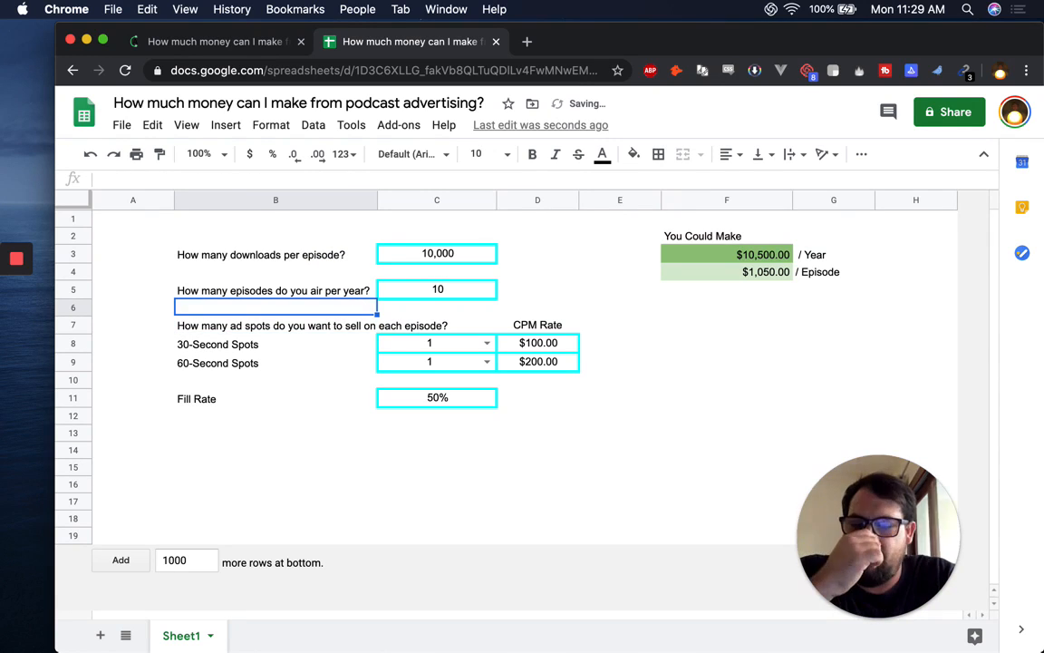
pyautogui.press('Down')
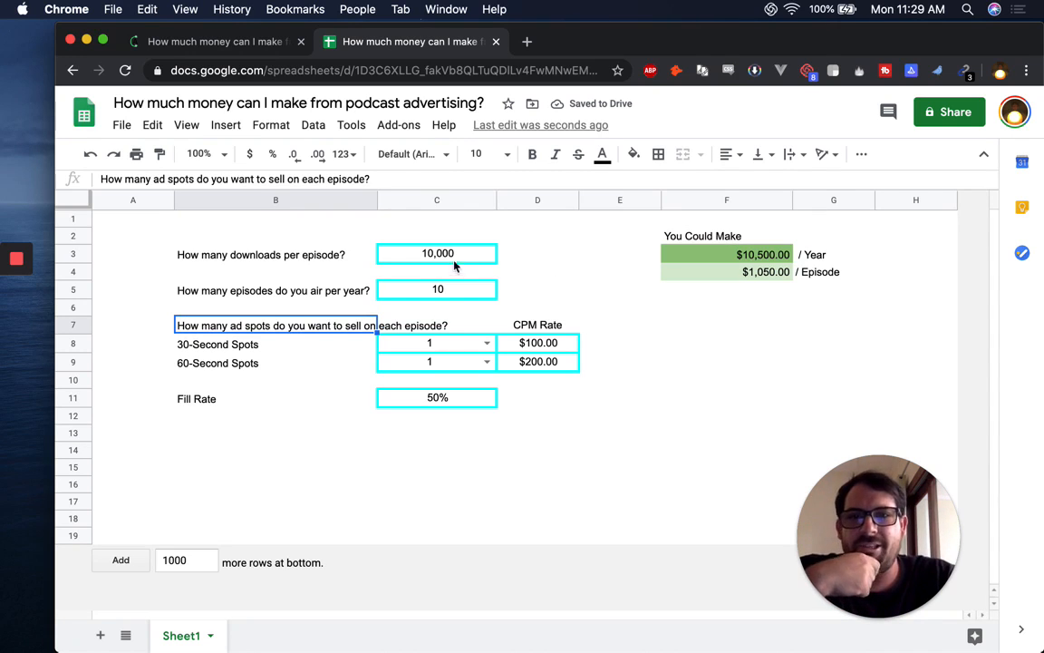
pyautogui.click(426, 254)
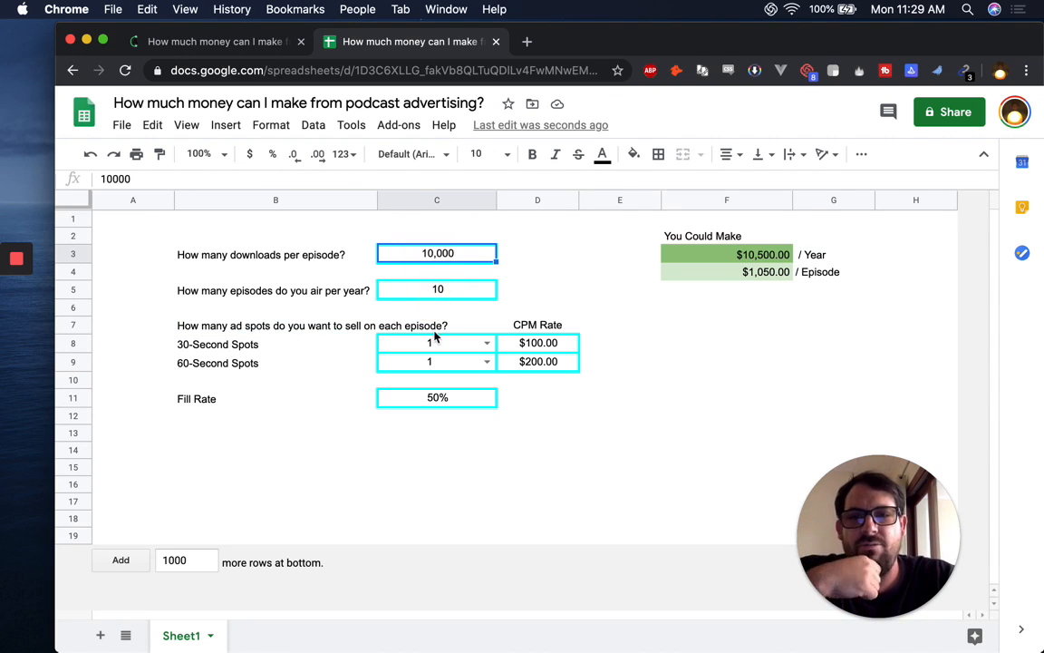
pyautogui.press('Down')
pyautogui.press('Down')
pyautogui.press('Down')
pyautogui.press('Down')
pyautogui.press('Down')
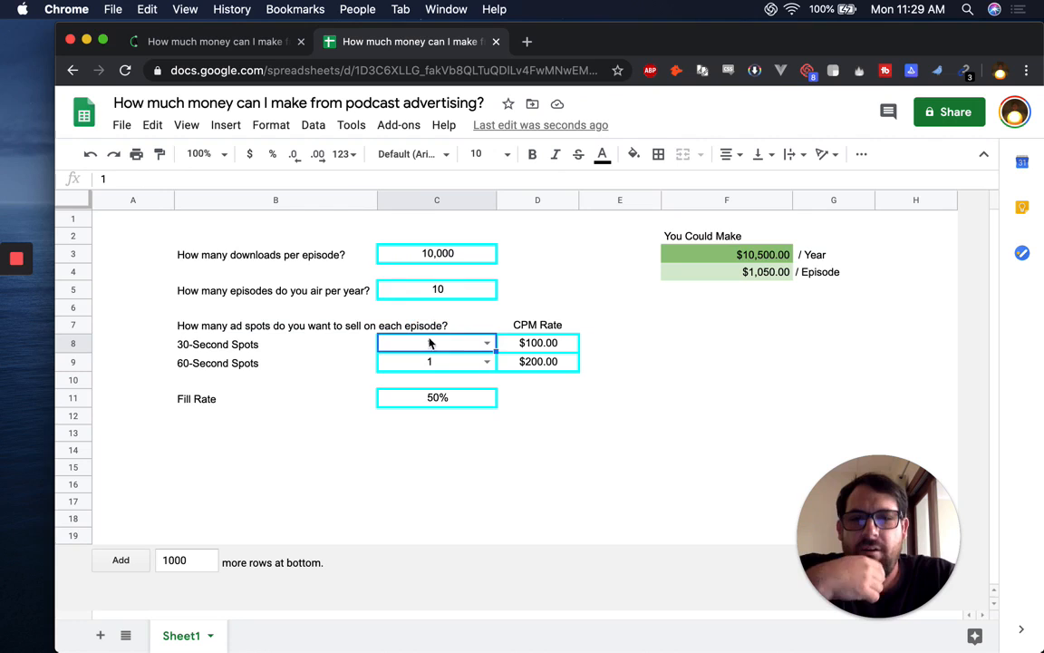
pyautogui.click(261, 219)
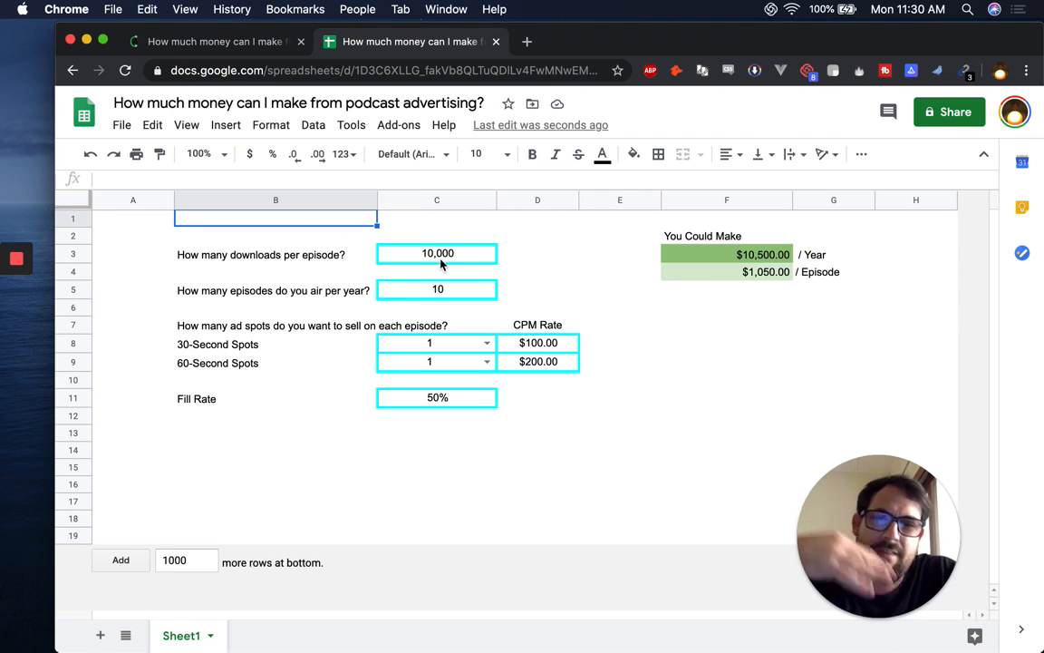
pyautogui.click(259, 46)
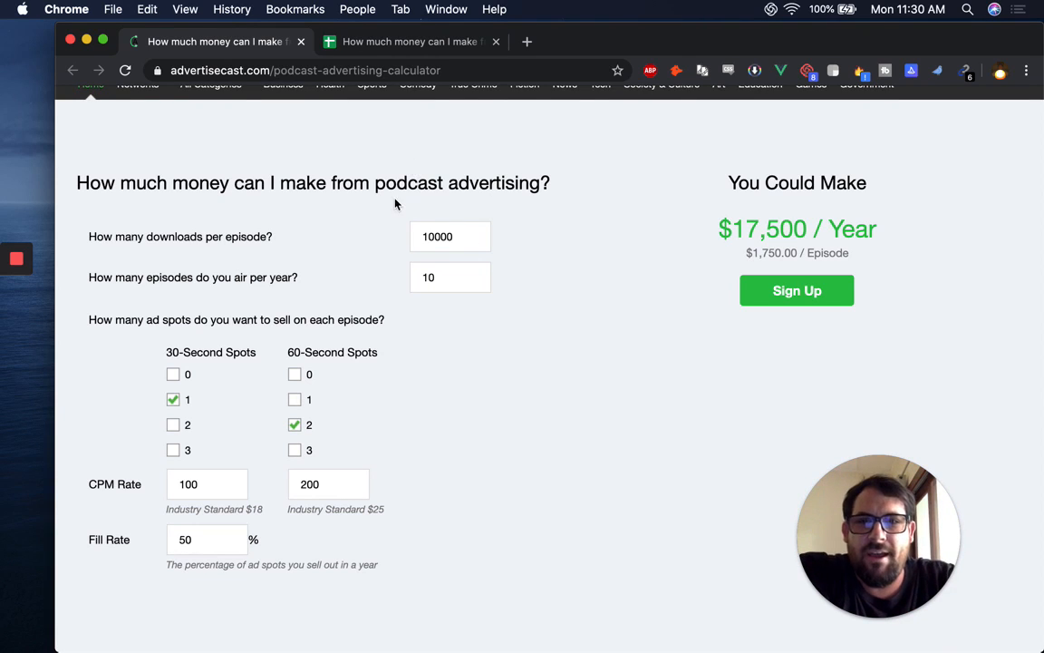
pyautogui.click(383, 45)
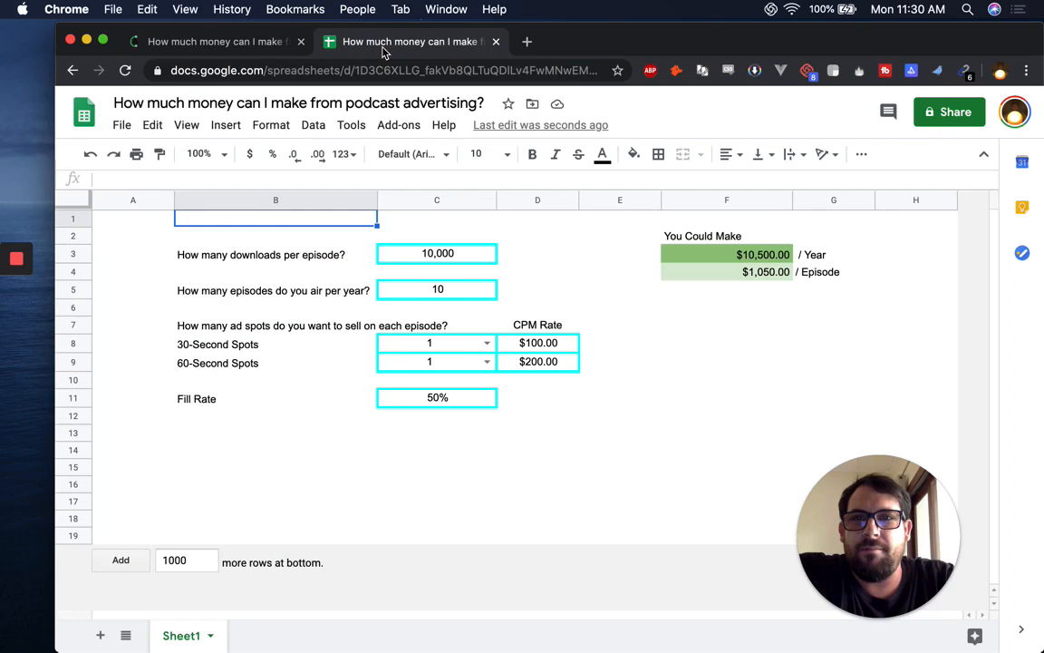
# Fill columns A through E with a light gray background
pyautogui.click(126, 201)
pyautogui.keyDown('shift'); pyautogui.click(611, 200); pyautogui.keyUp('shift')
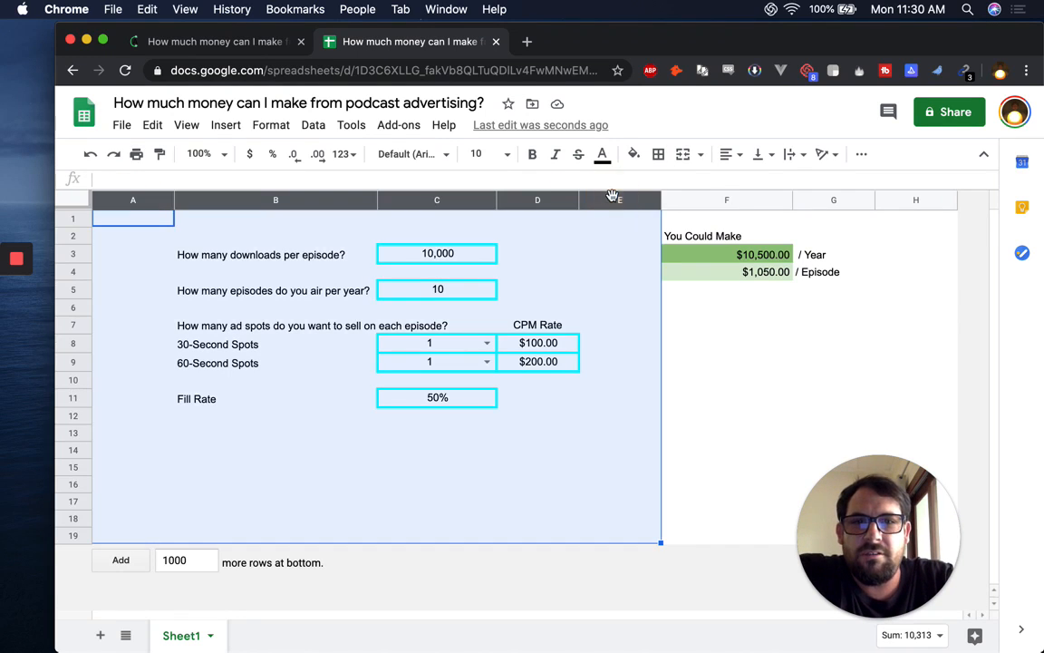
pyautogui.click(633, 154)
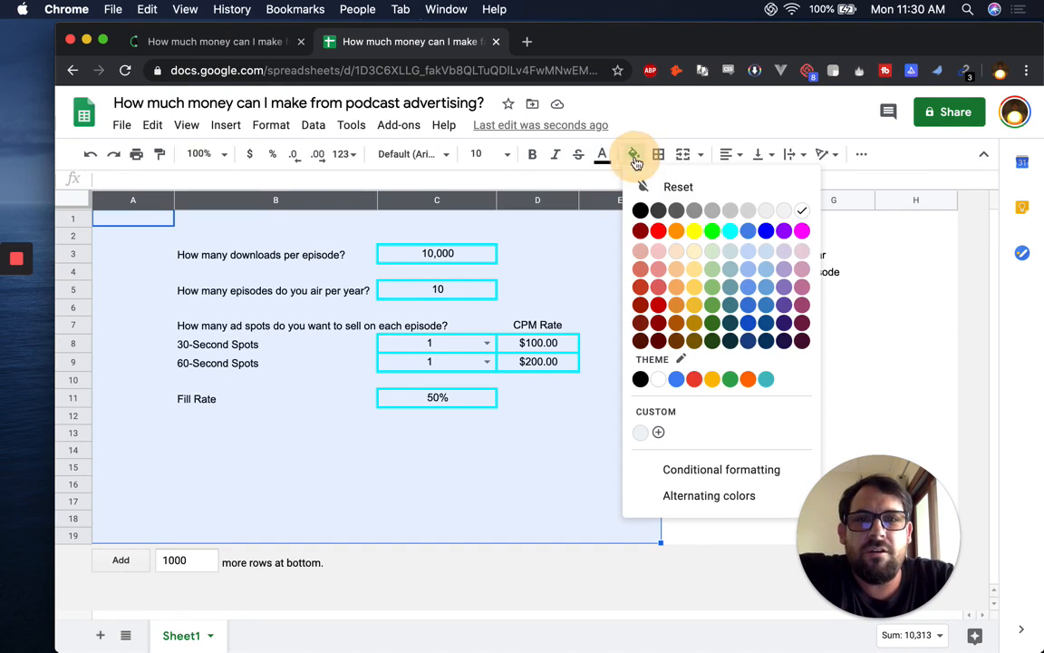
pyautogui.click(766, 211)
pyautogui.click(625, 234)
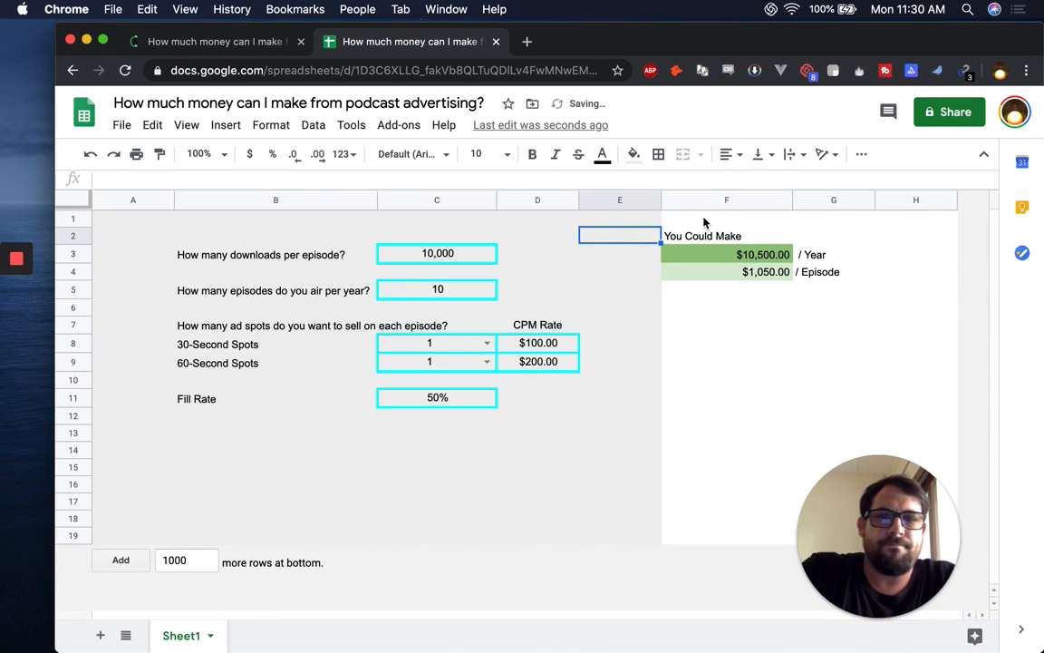
# Apply the same light gray fill to F1:H2, G3:H19 and F5:F19, leaving out the green earnings cells
pyautogui.moveTo(714, 220); pyautogui.dragTo(931, 235)
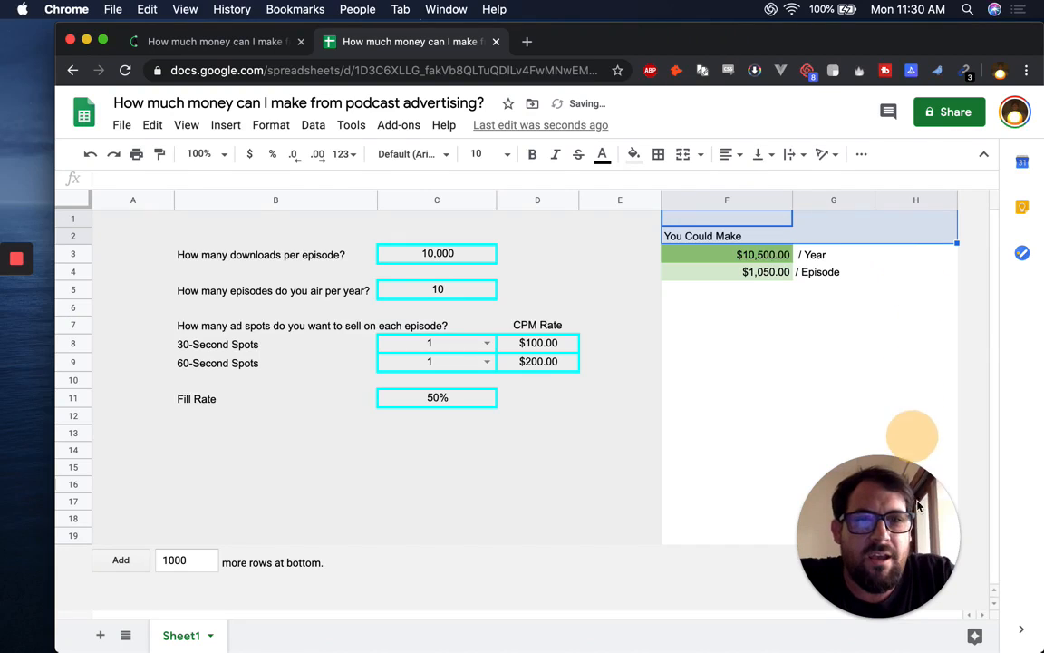
pyautogui.moveTo(938, 535); pyautogui.dragTo(950, 543)
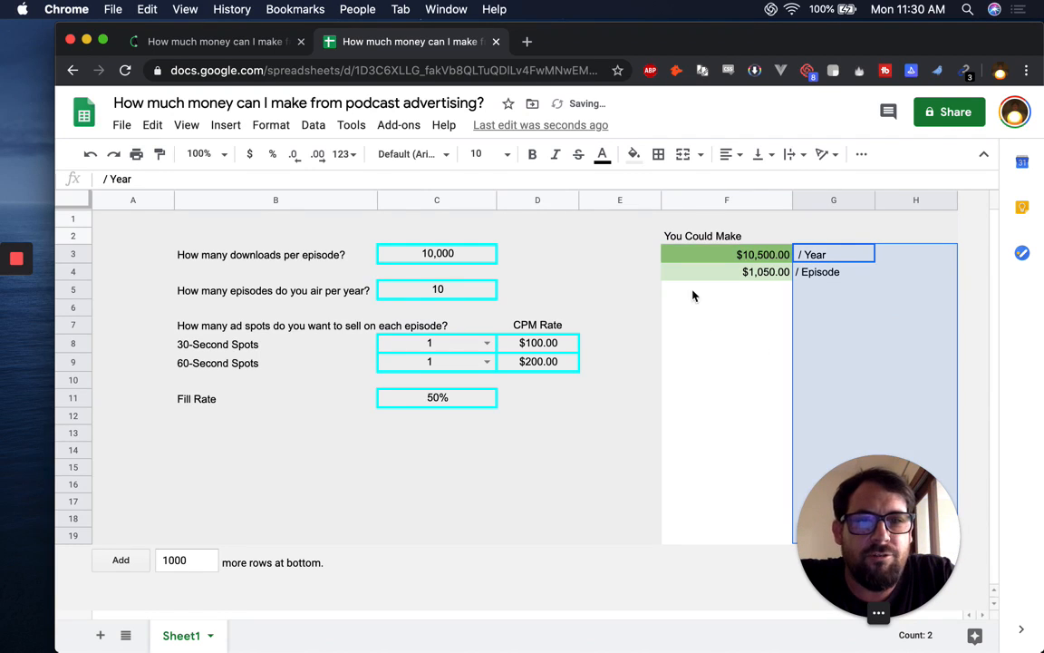
pyautogui.moveTo(679, 292); pyautogui.dragTo(697, 543)
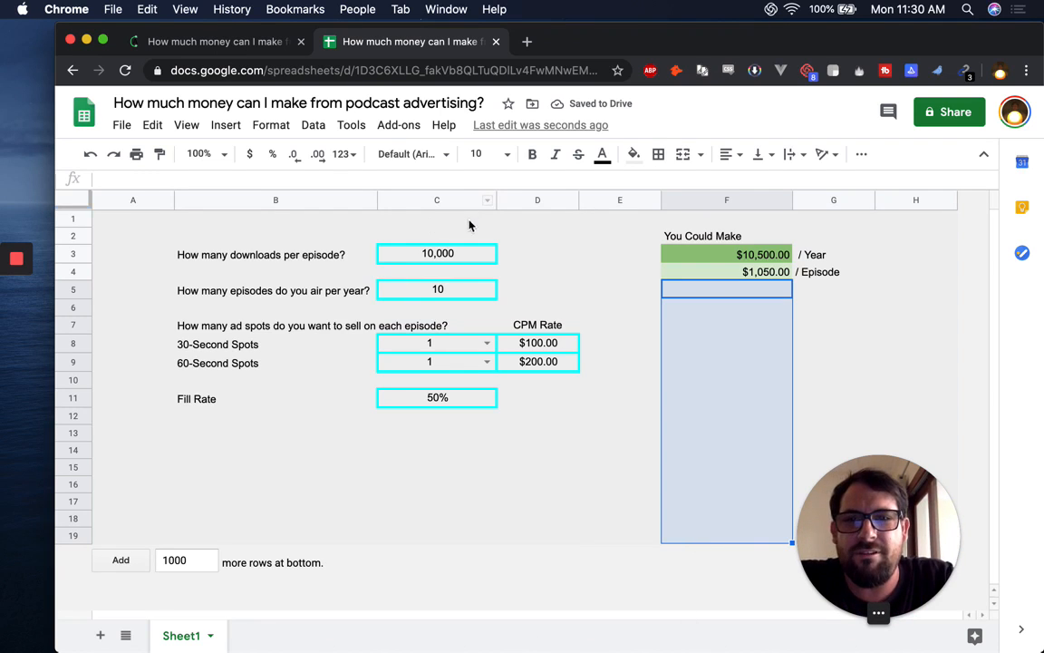
# Fill the bordered input cells C3, C5, C8:D9 and C11 with white
pyautogui.click(448, 253)
pyautogui.click(633, 154)
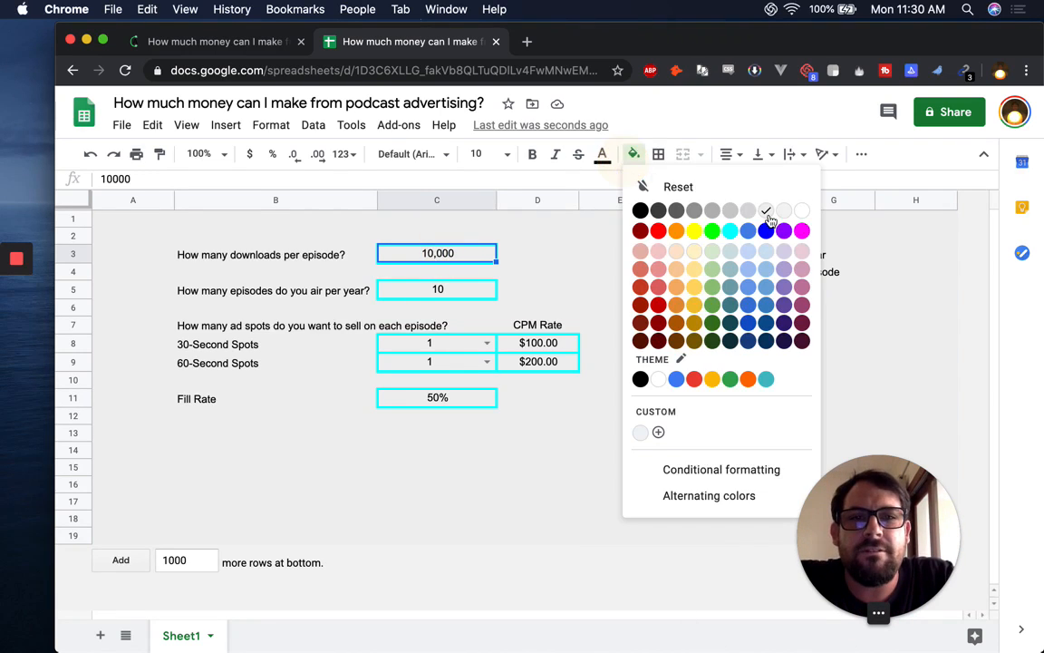
pyautogui.click(800, 212)
pyautogui.click(454, 289)
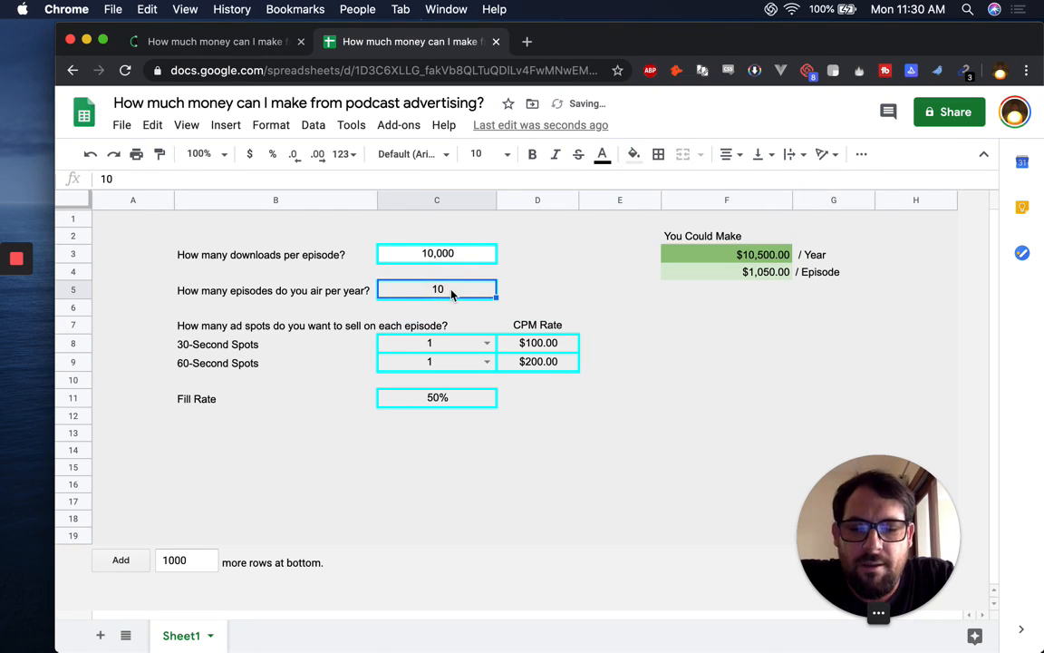
pyautogui.click(459, 362)
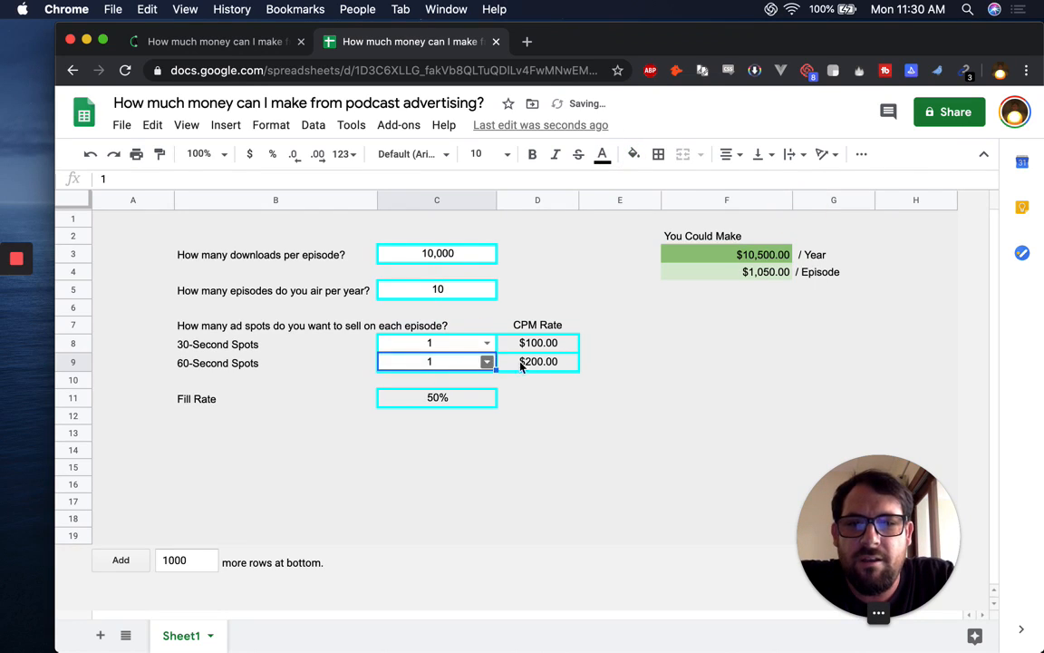
pyautogui.click(535, 361)
pyautogui.click(536, 346)
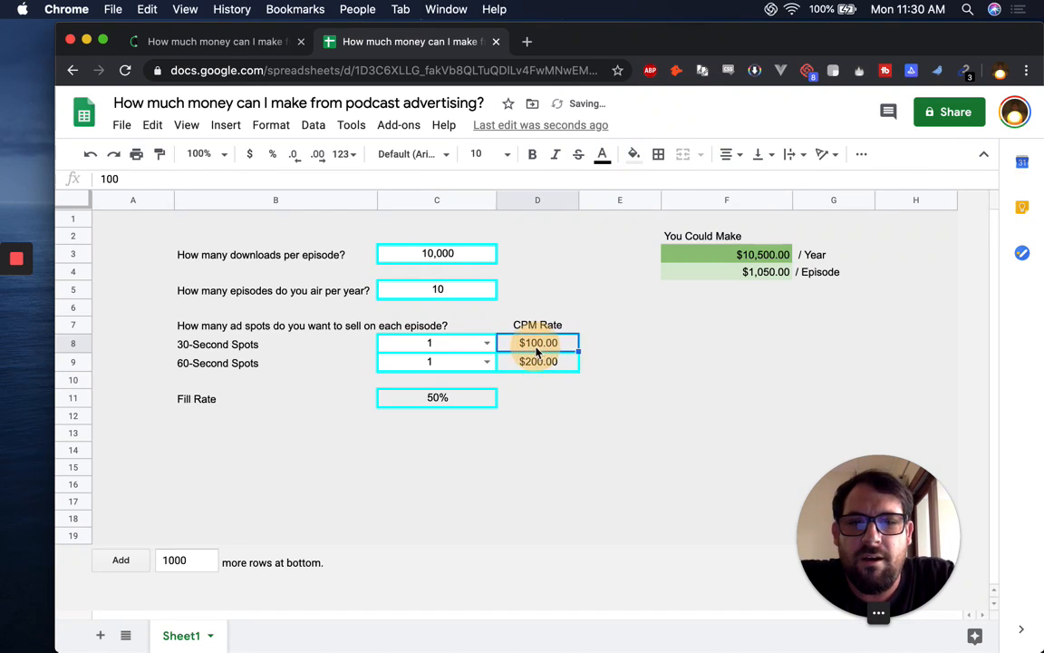
pyautogui.click(441, 400)
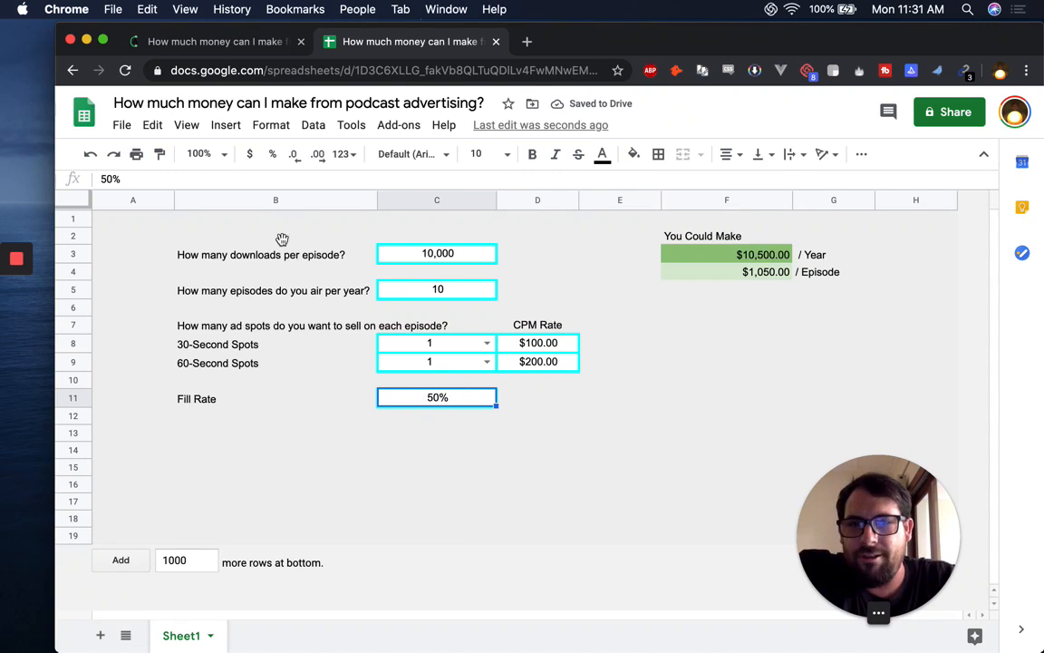
pyautogui.click(323, 252)
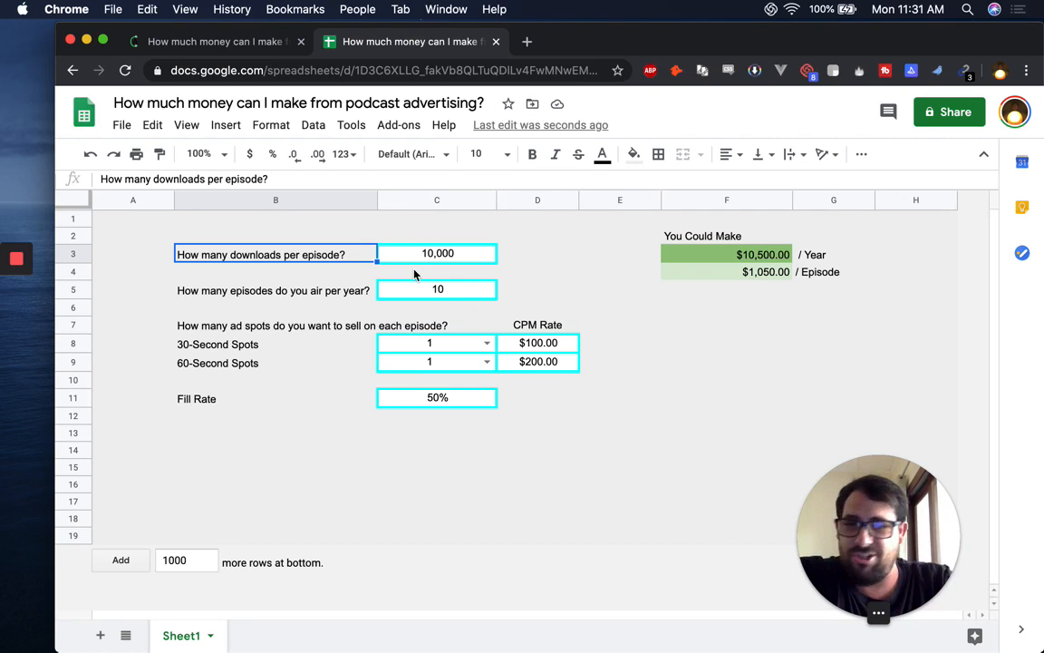
pyautogui.click(736, 258)
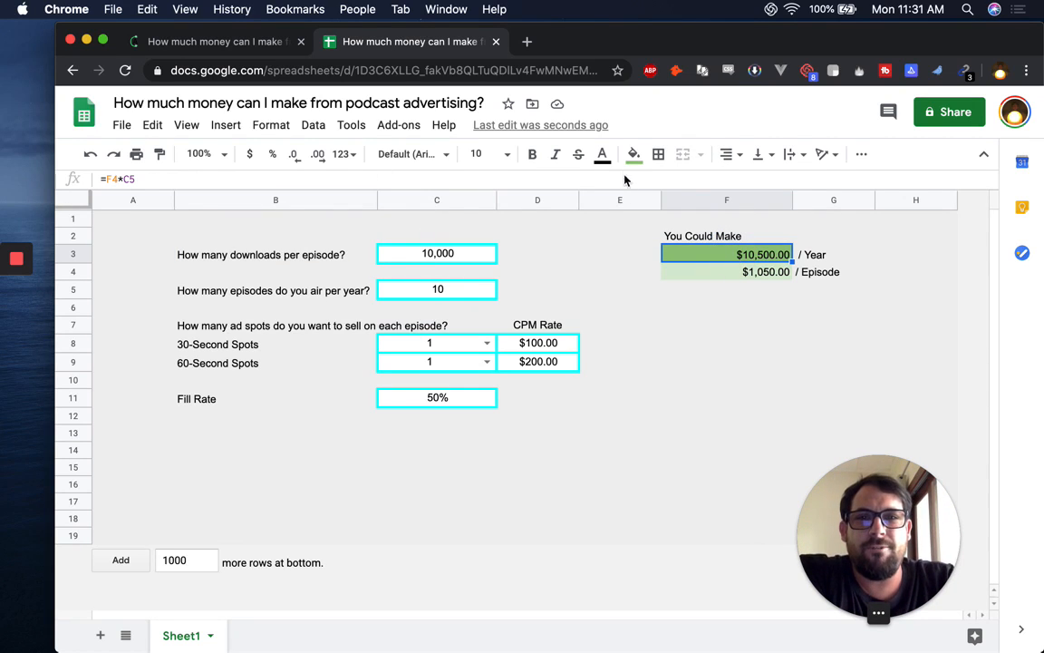
# Set the font size of the yearly earnings in F3 to 20 and the per-episode earnings in F4 to 15
pyautogui.click(483, 153)
pyautogui.write('20')
pyautogui.press('Return')
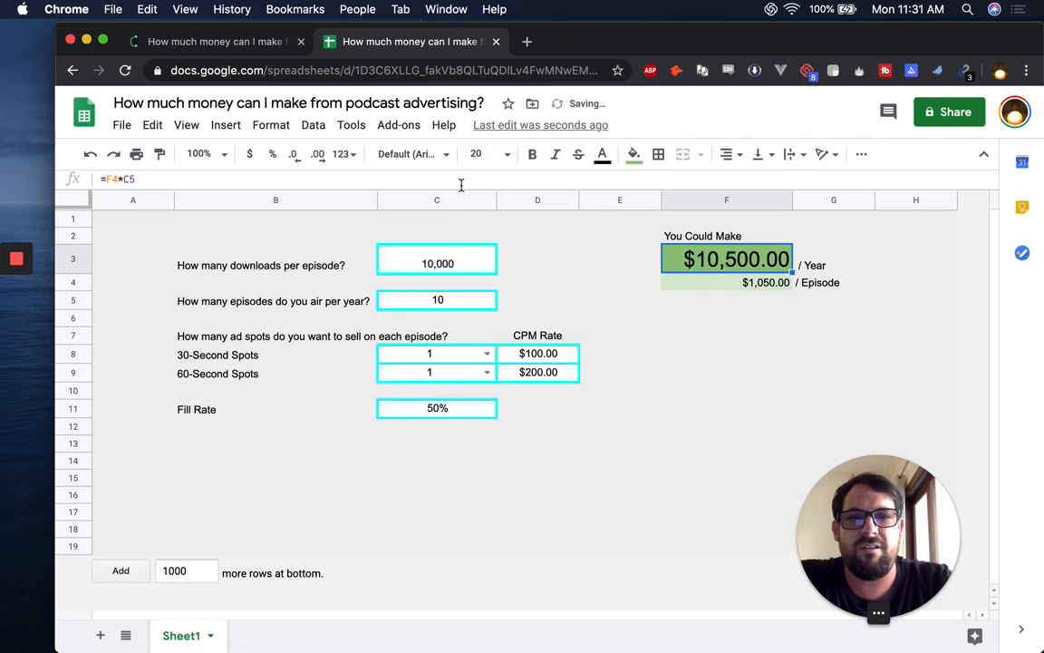
pyautogui.click(767, 282)
pyautogui.click(482, 154)
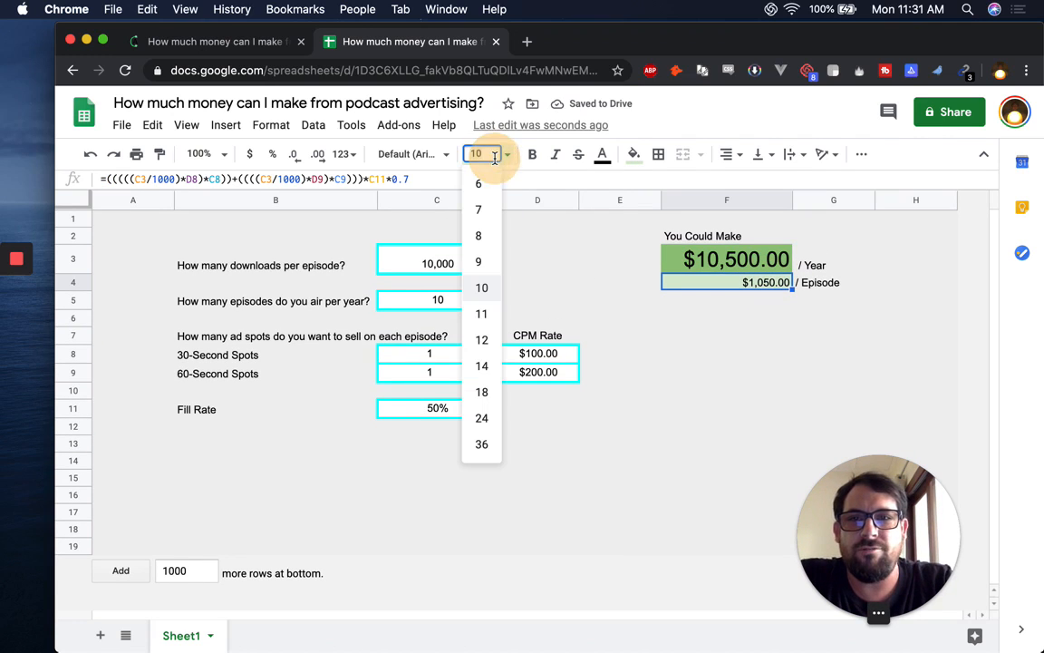
pyautogui.write('15')
pyautogui.press('Return')
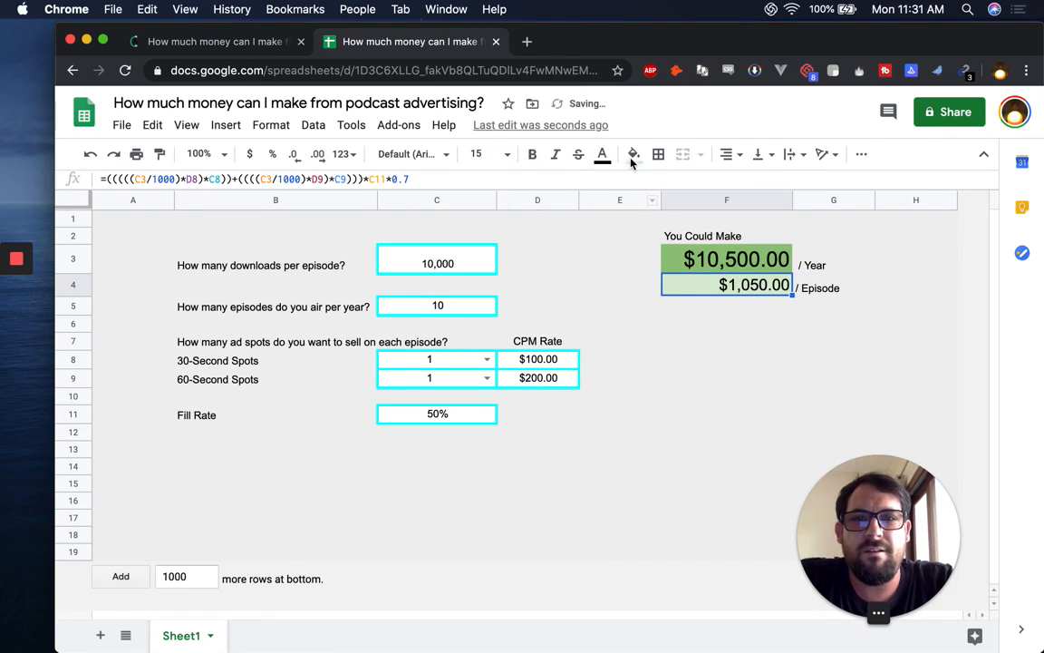
# Color the per-episode earnings text in F4 dark gray
pyautogui.click(601, 155)
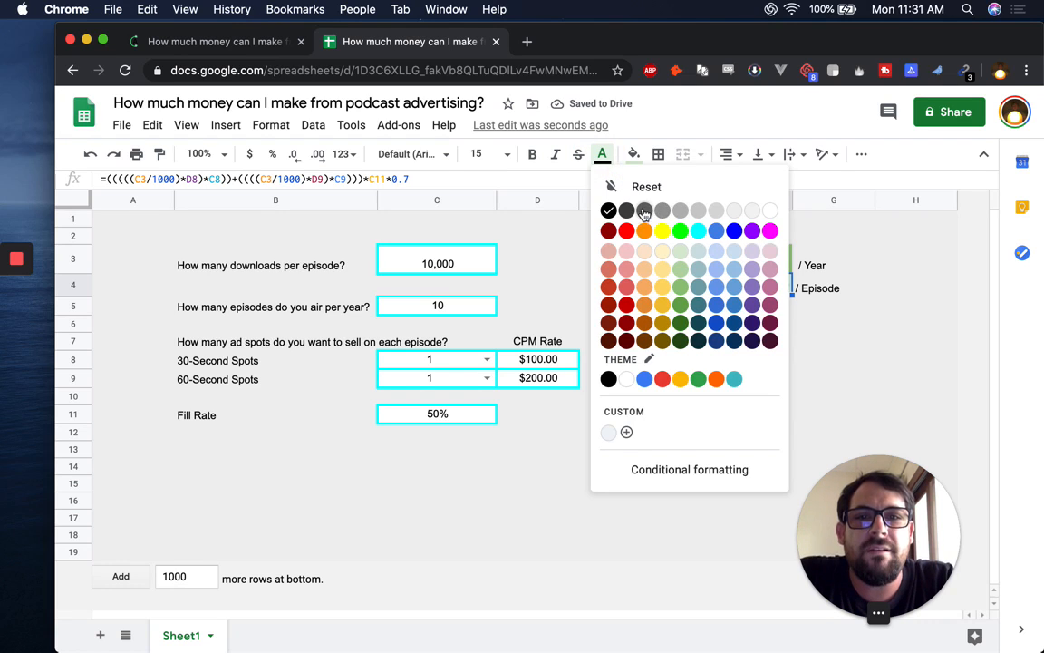
pyautogui.click(638, 210)
pyautogui.click(788, 310)
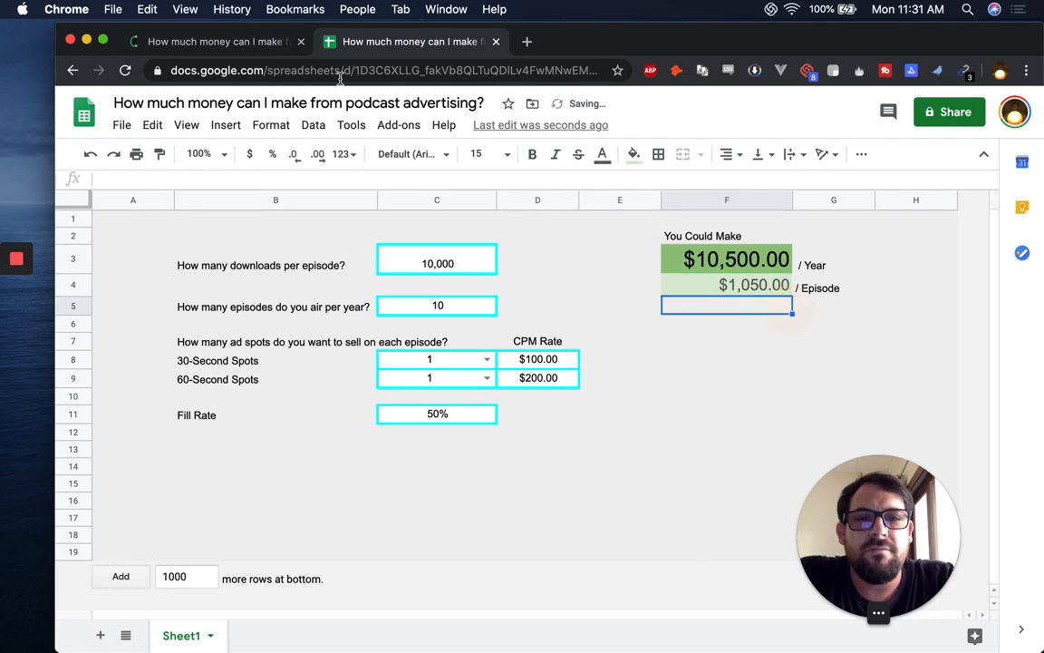
# Check how the original AdvertiseCast calculator styles its yearly and per-episode earnings, and return to the spreadsheet
pyautogui.click(226, 42)
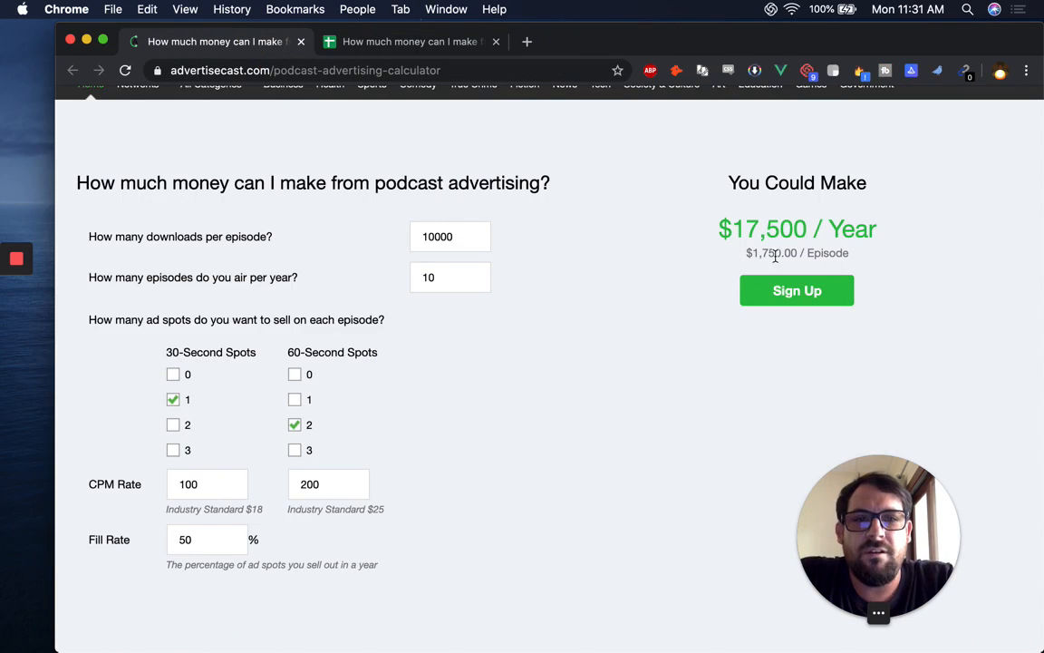
pyautogui.moveTo(747, 254); pyautogui.dragTo(862, 248)
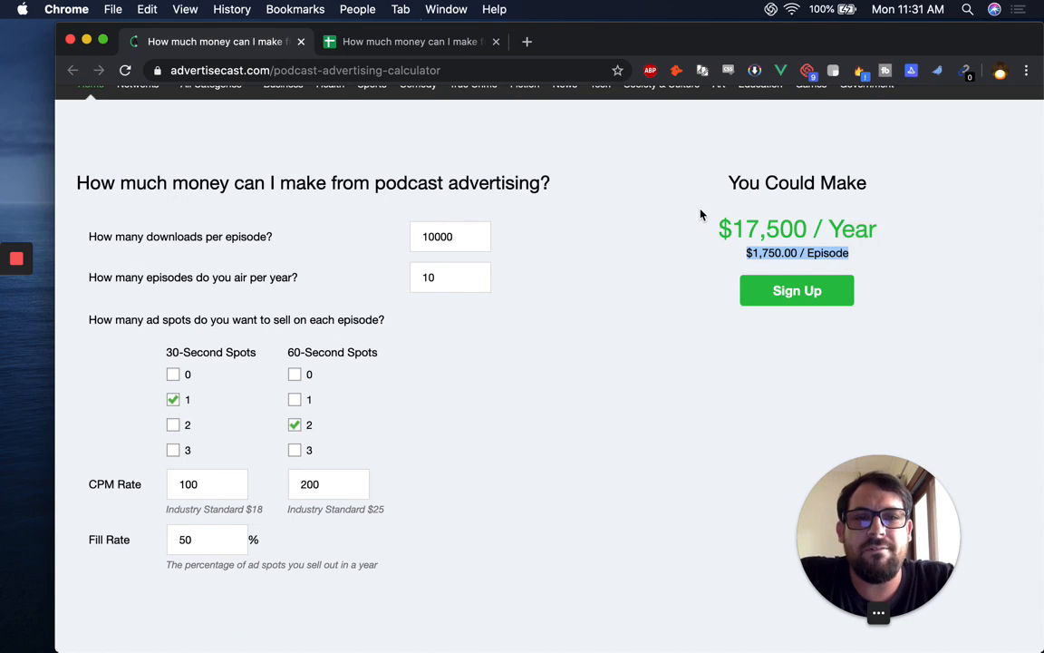
pyautogui.click(408, 42)
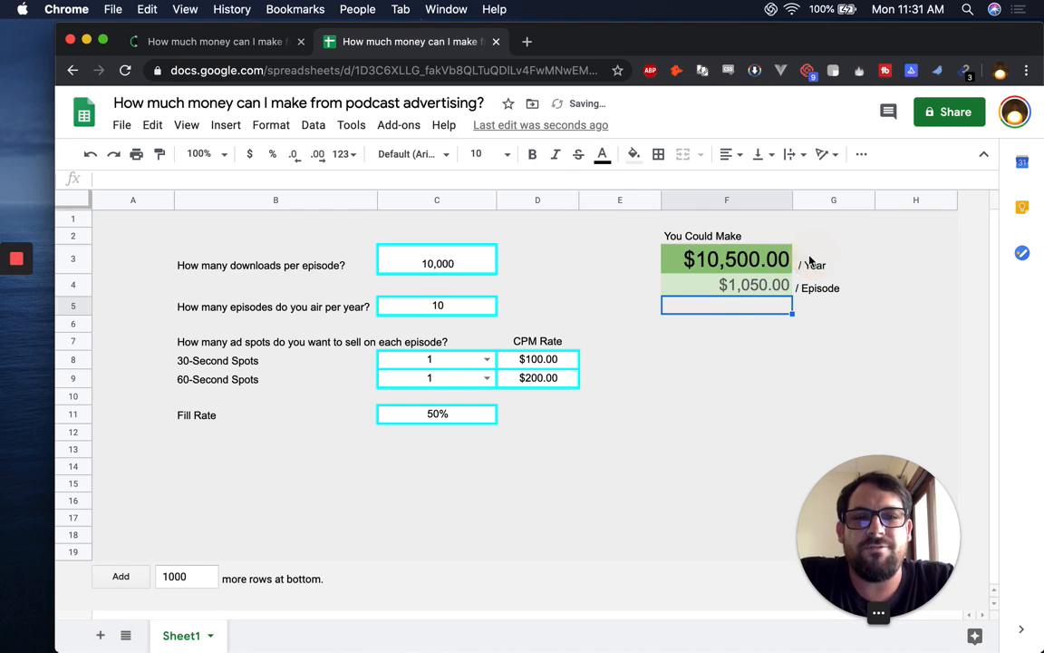
# Replace F3's green fill by pasting only the formatting of blank cell E3 onto it, and set its font size to 20
pyautogui.click(765, 260)
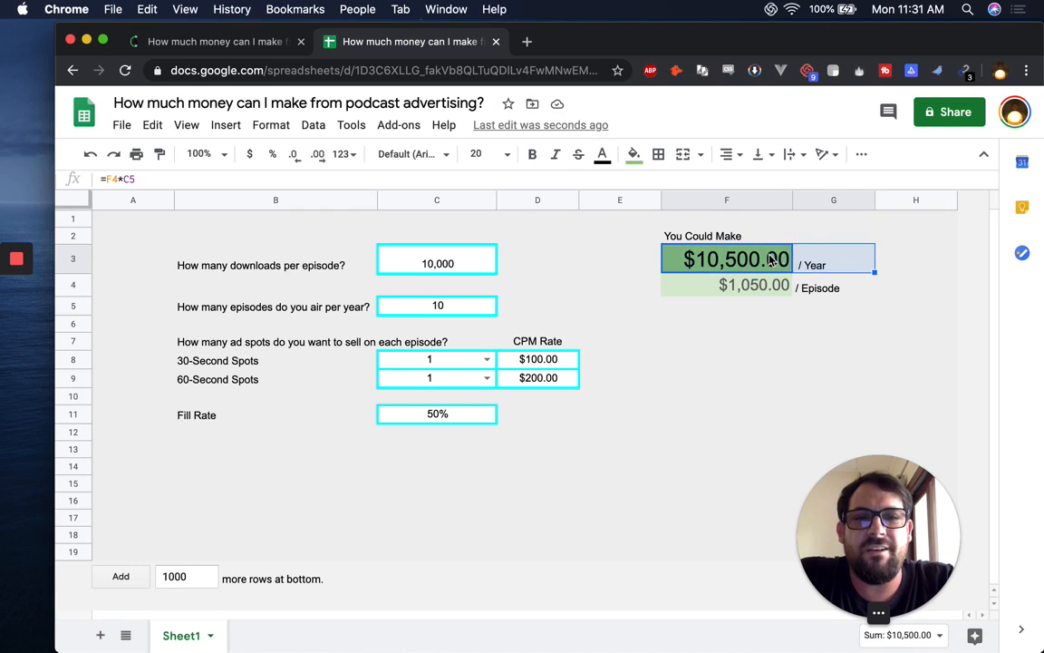
pyautogui.click(604, 156)
pyautogui.click(612, 256)
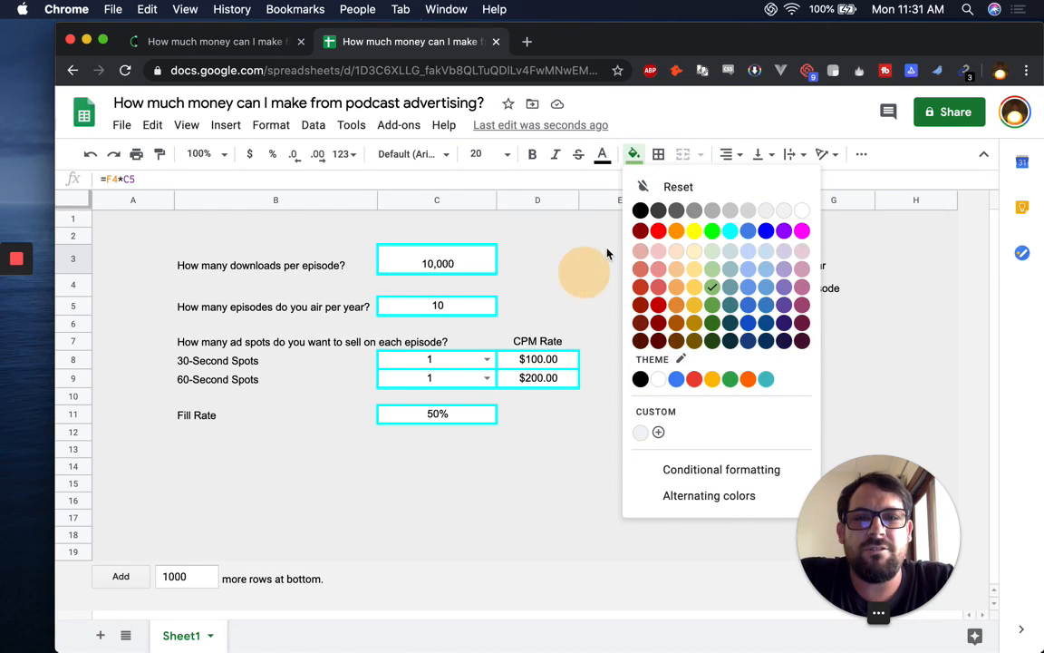
pyautogui.press('super+c')
pyautogui.click(753, 261)
pyautogui.rightClick(752, 261)
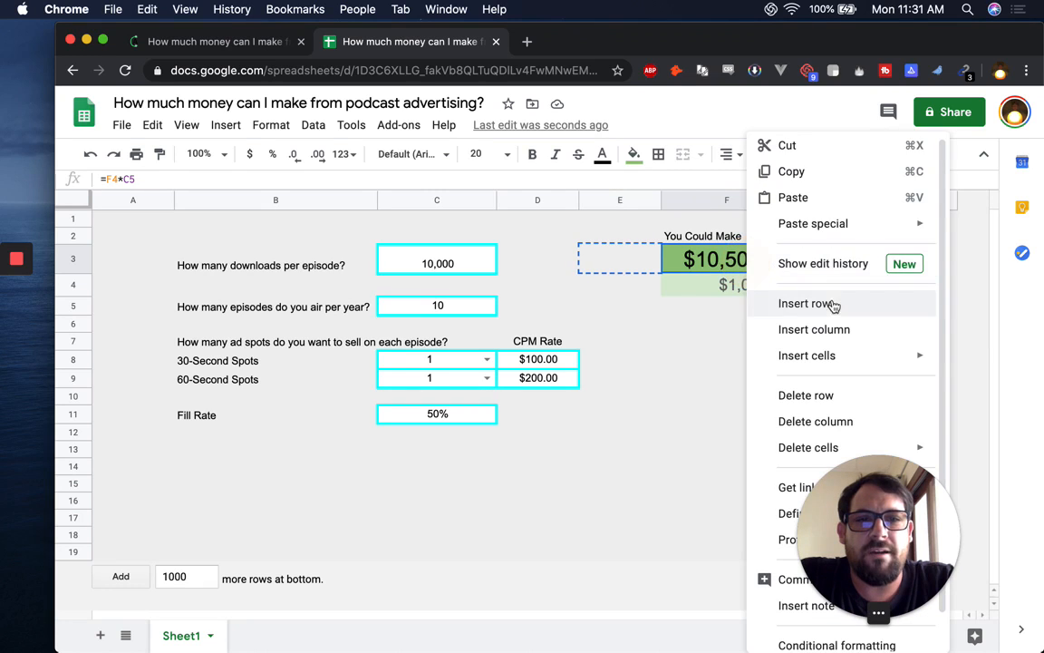
pyautogui.moveTo(839, 226)
pyautogui.click(650, 196)
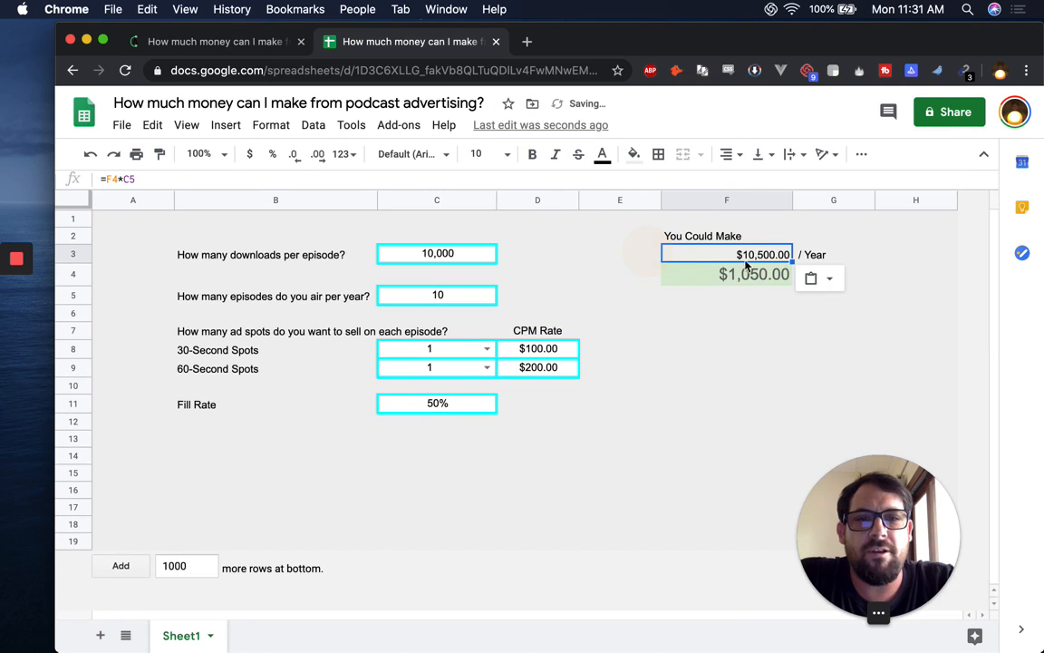
pyautogui.click(477, 154)
pyautogui.write('20')
pyautogui.press('Return')
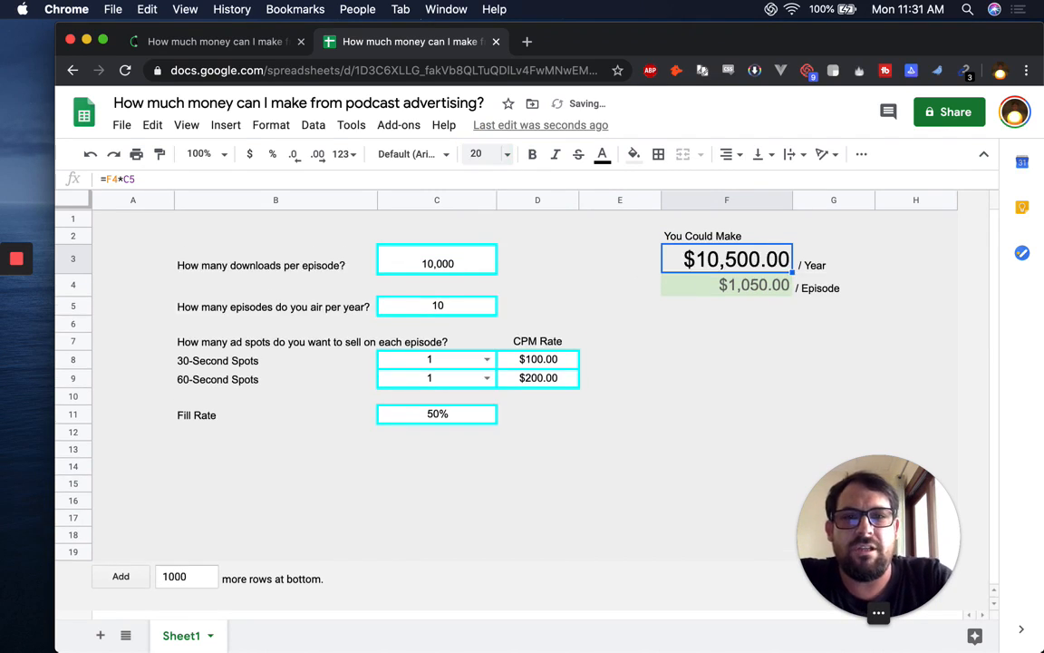
# Try bright green and darker green shades for the yearly earnings text in F3
pyautogui.click(599, 154)
pyautogui.click(602, 154)
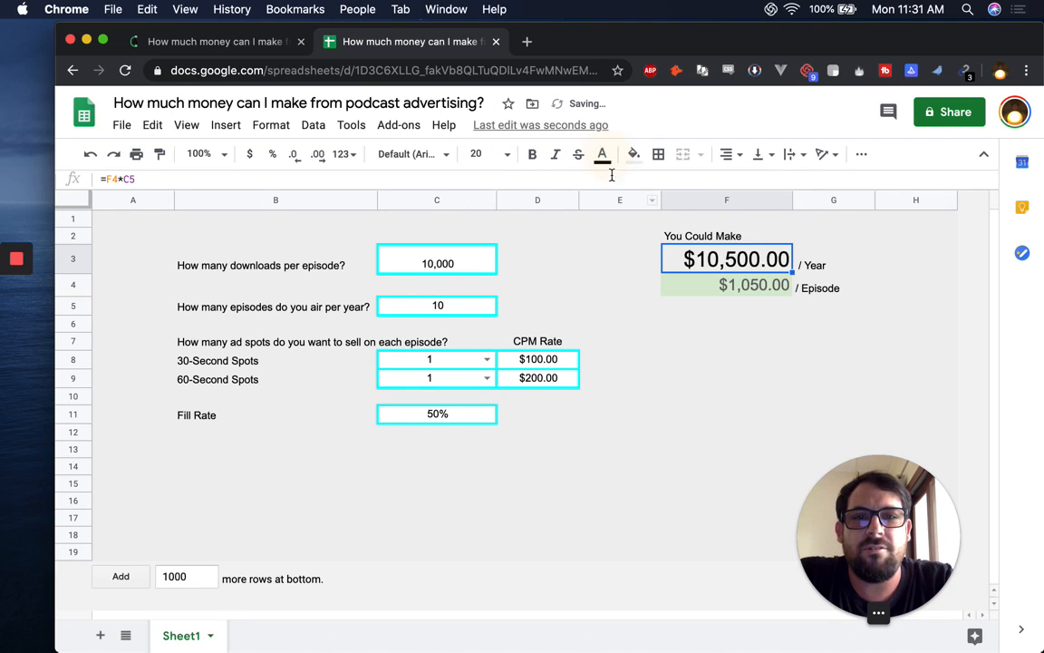
pyautogui.click(602, 156)
pyautogui.click(609, 193)
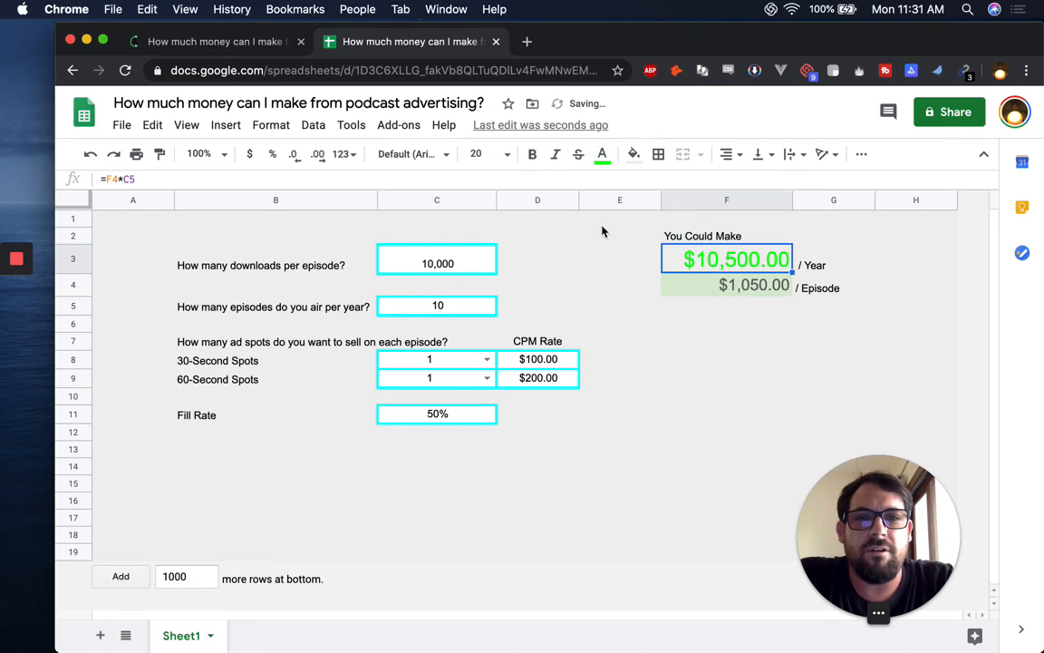
pyautogui.click(603, 156)
pyautogui.click(604, 156)
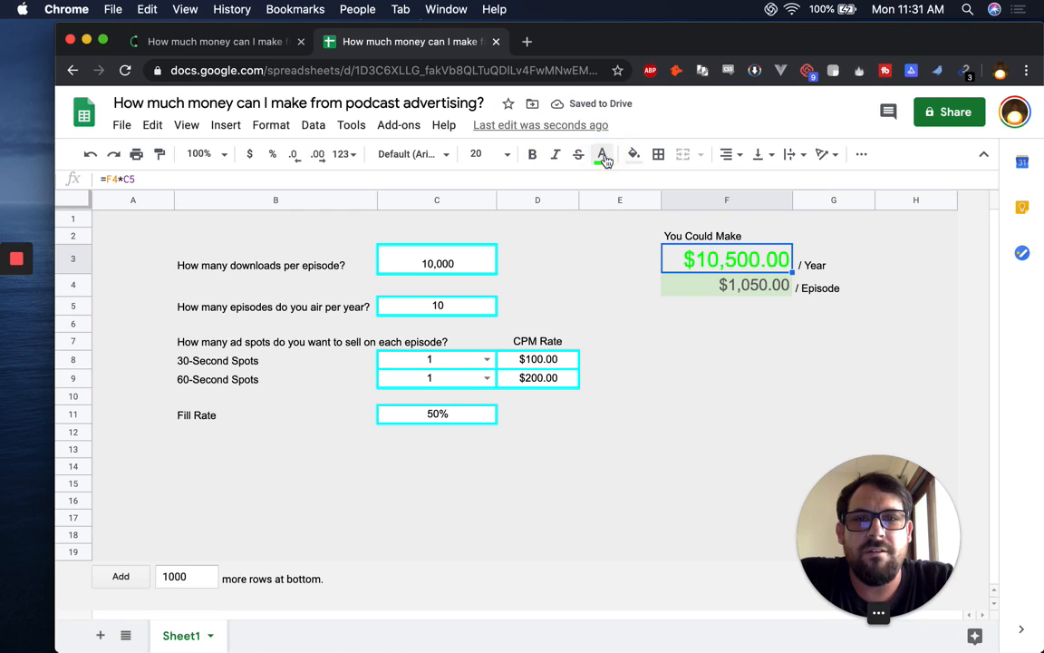
pyautogui.click(605, 156)
pyautogui.click(605, 156)
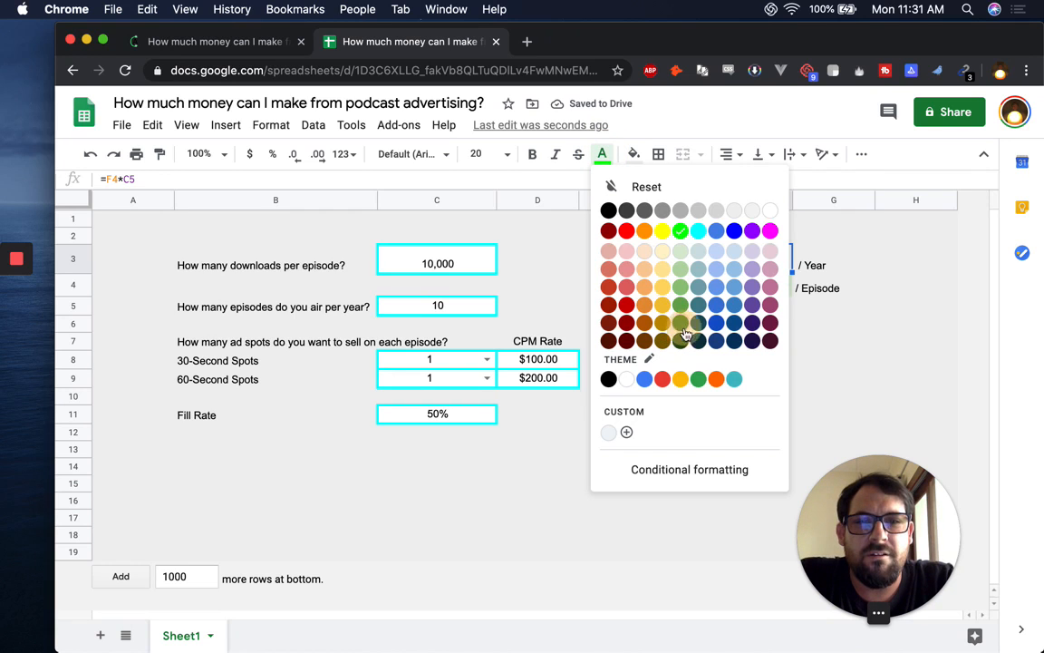
pyautogui.click(685, 331)
pyautogui.click(602, 156)
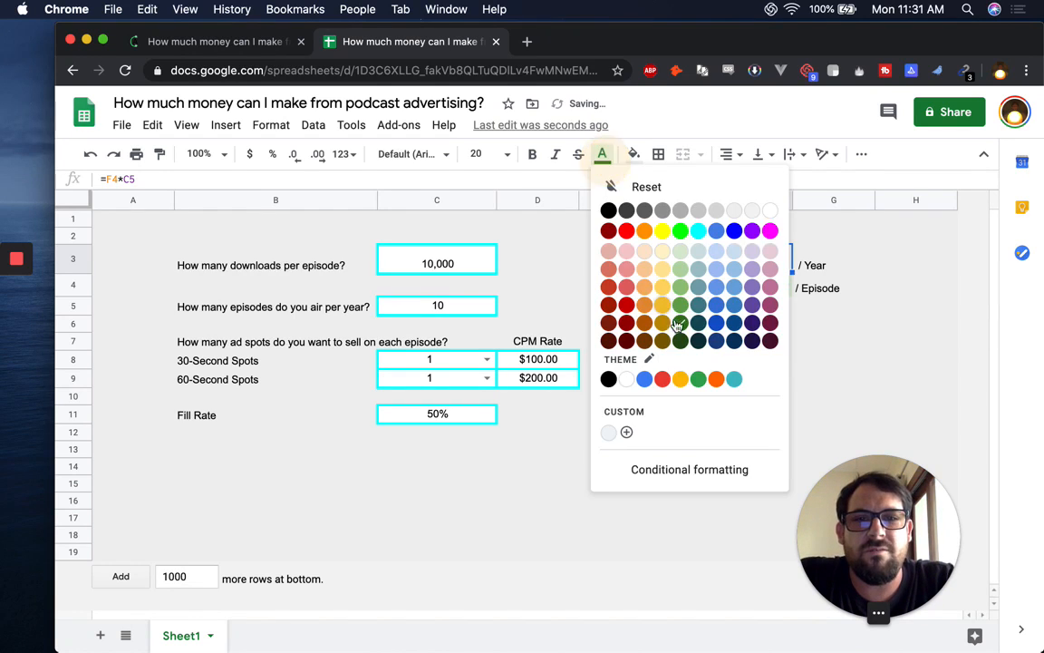
pyautogui.click(686, 313)
# Color the yearly earnings in F3 with the theme green and make the text bold
pyautogui.click(601, 157)
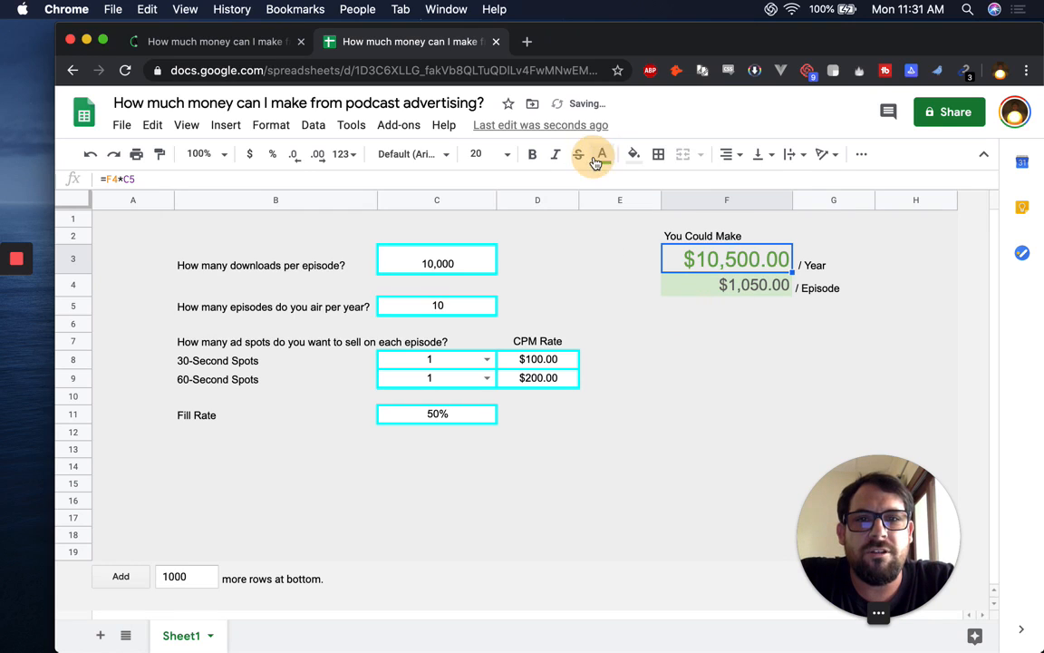
pyautogui.click(699, 375)
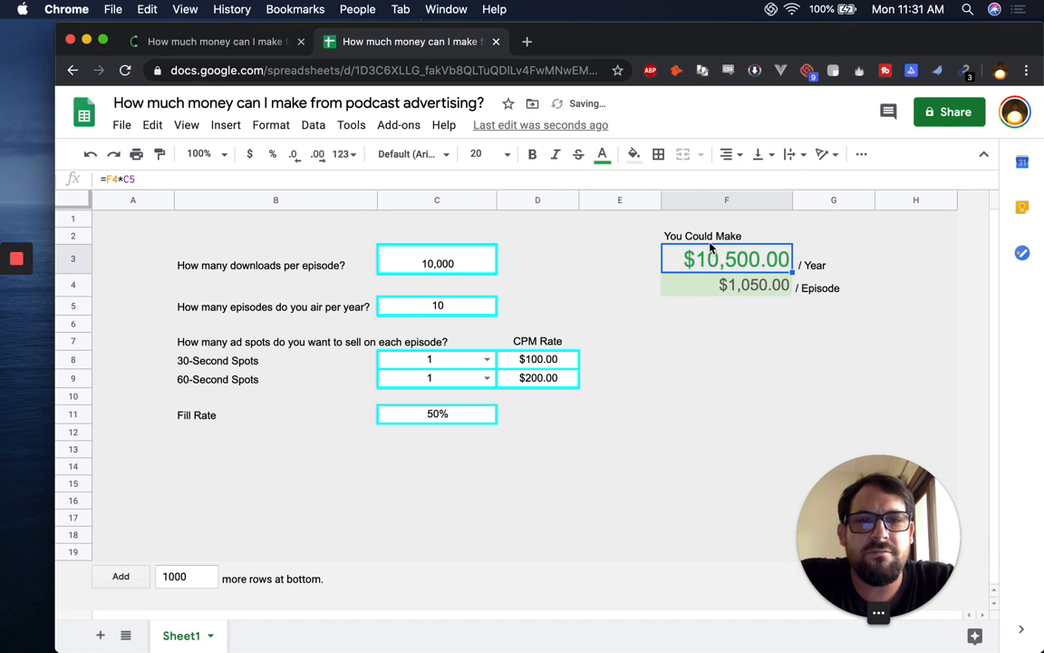
pyautogui.click(532, 154)
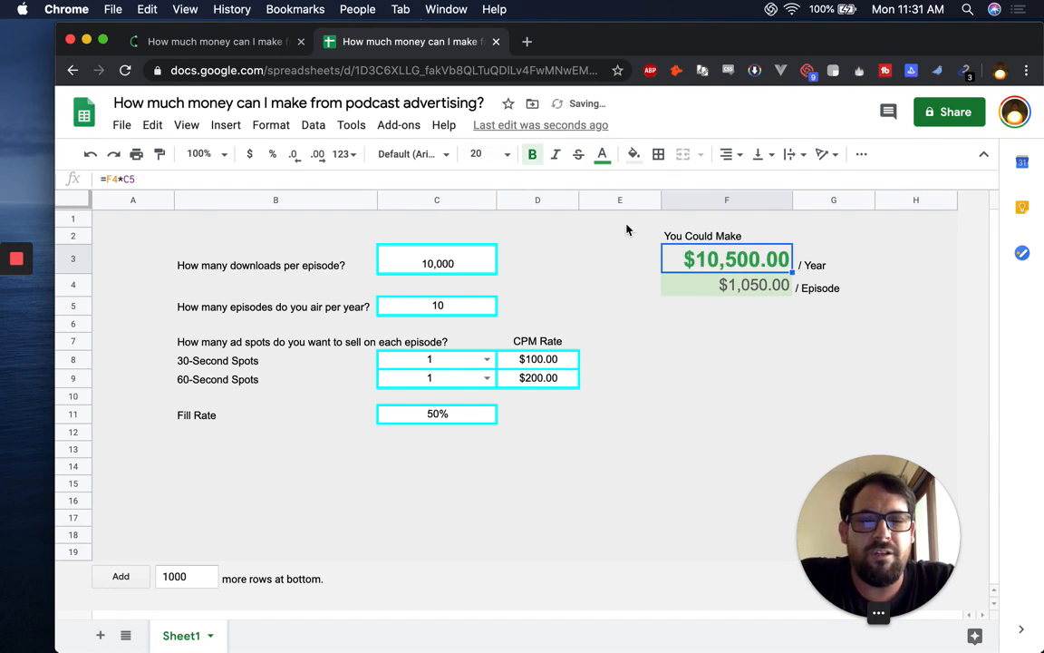
# Color the per-episode earnings text in F4 pale green and reset the cell's background fill
pyautogui.click(698, 287)
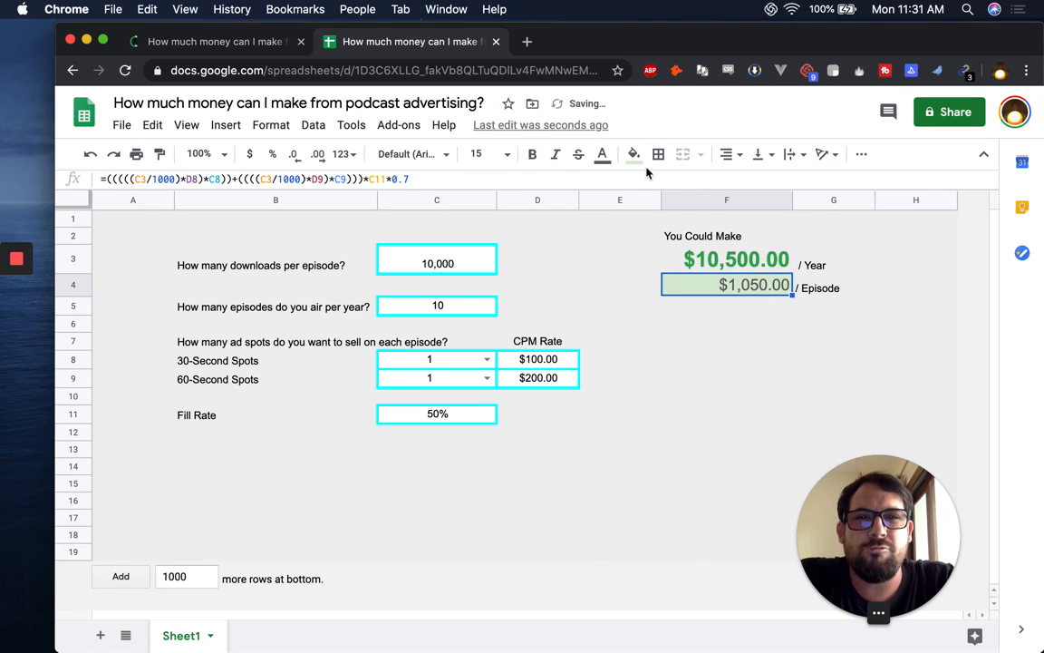
pyautogui.click(601, 154)
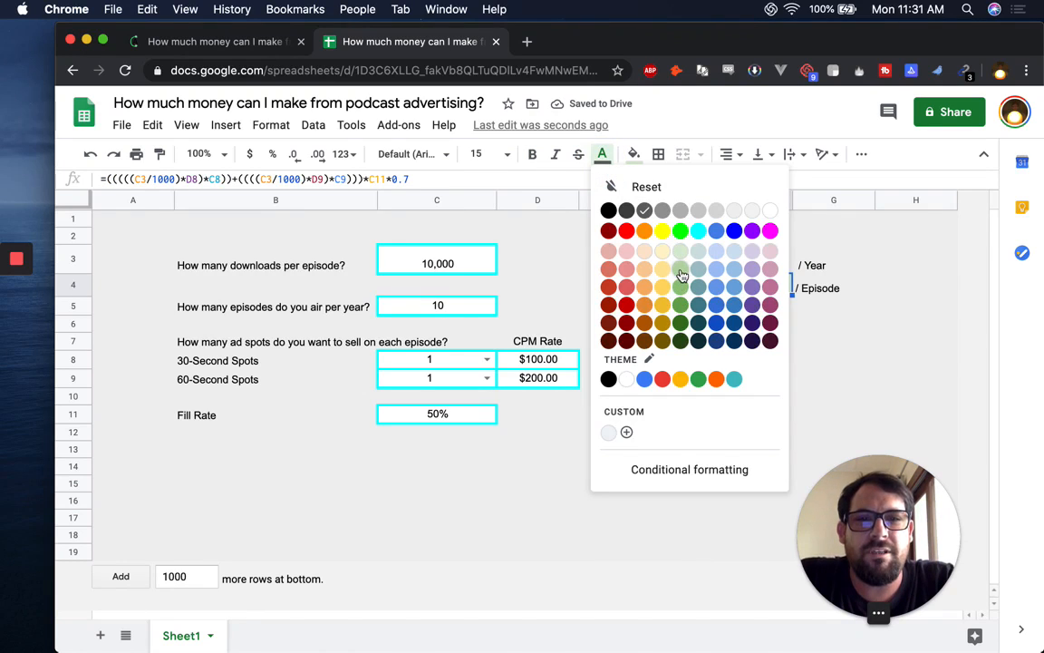
pyautogui.click(681, 272)
pyautogui.click(628, 158)
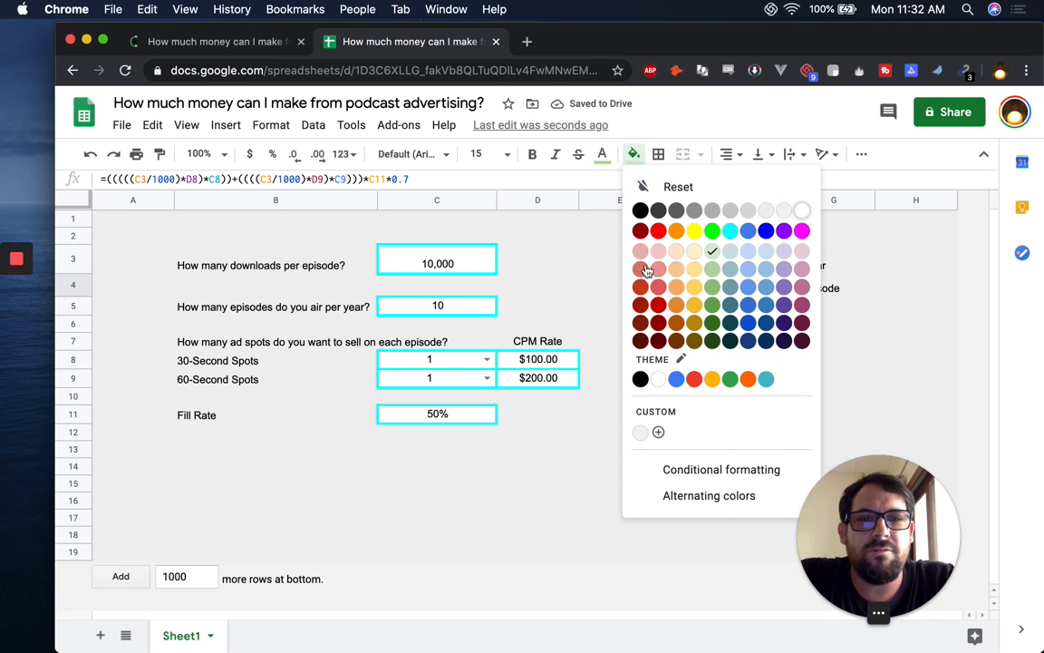
pyautogui.click(671, 188)
pyautogui.click(686, 324)
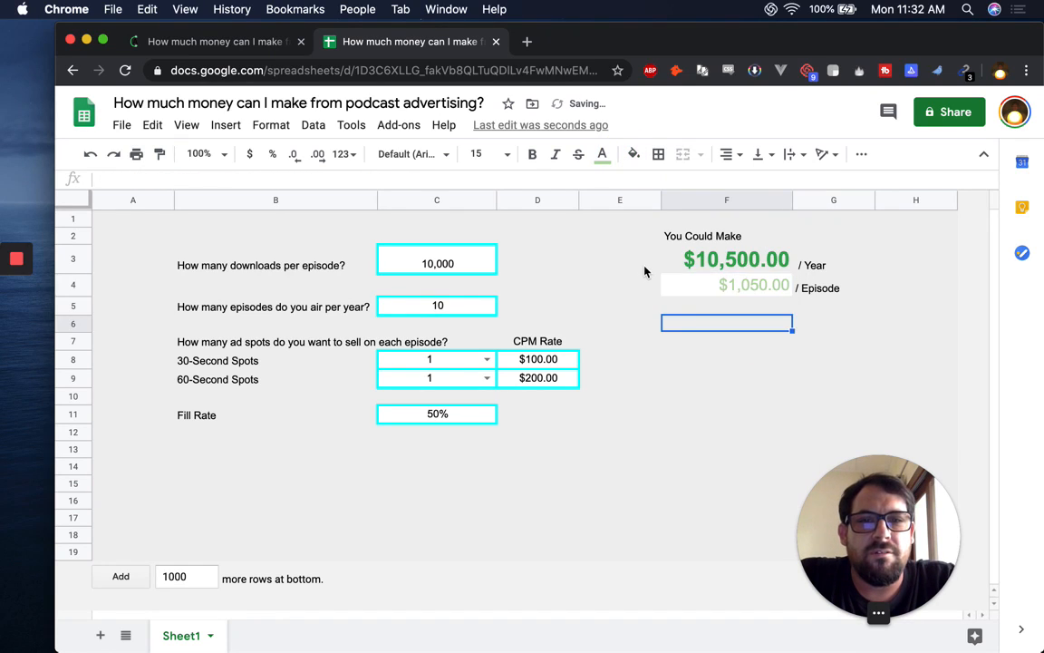
# Fill the per-episode earnings cell F4 with the same light gray as the surrounding sheet background
pyautogui.click(645, 269)
pyautogui.press('super+c')
pyautogui.click(703, 287)
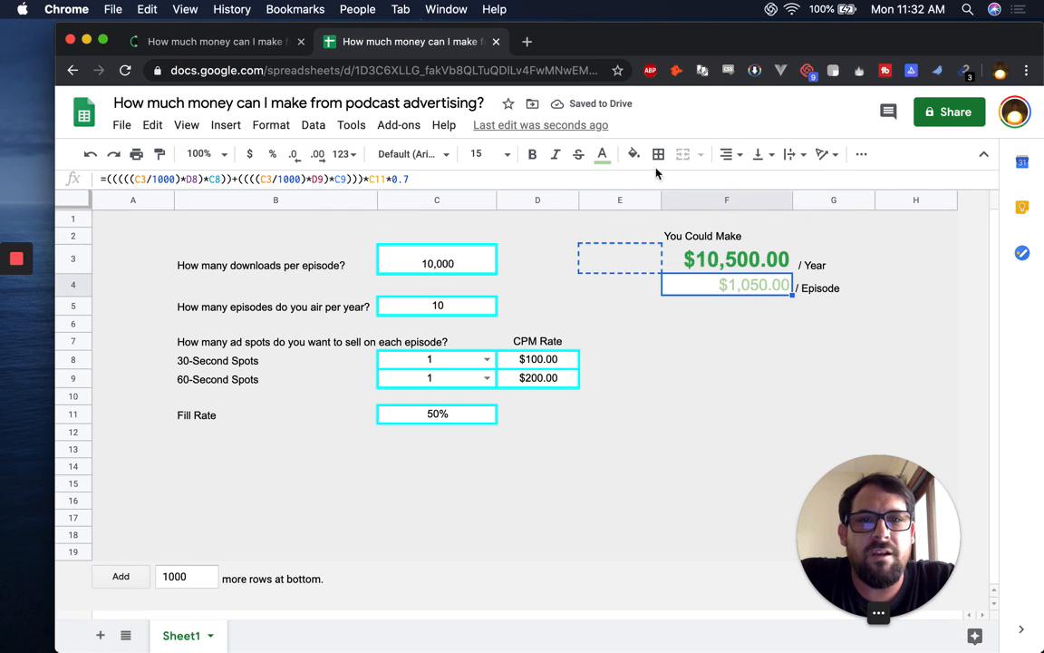
pyautogui.click(634, 153)
pyautogui.click(769, 211)
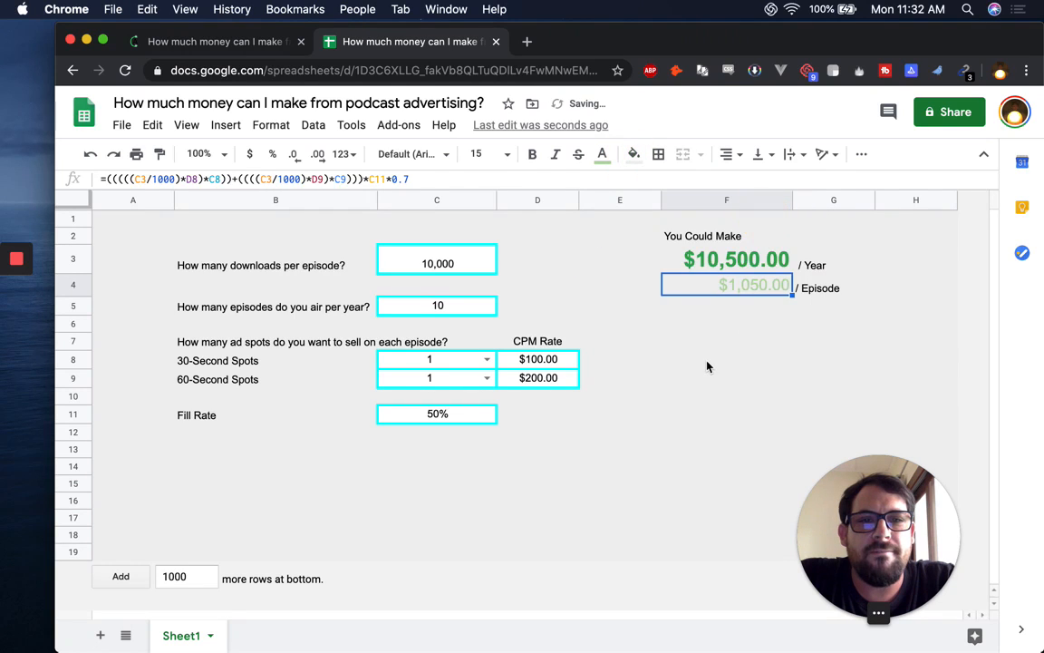
pyautogui.click(708, 366)
# Change the per-episode earnings text in F4 to a slightly stronger light green
pyautogui.click(752, 285)
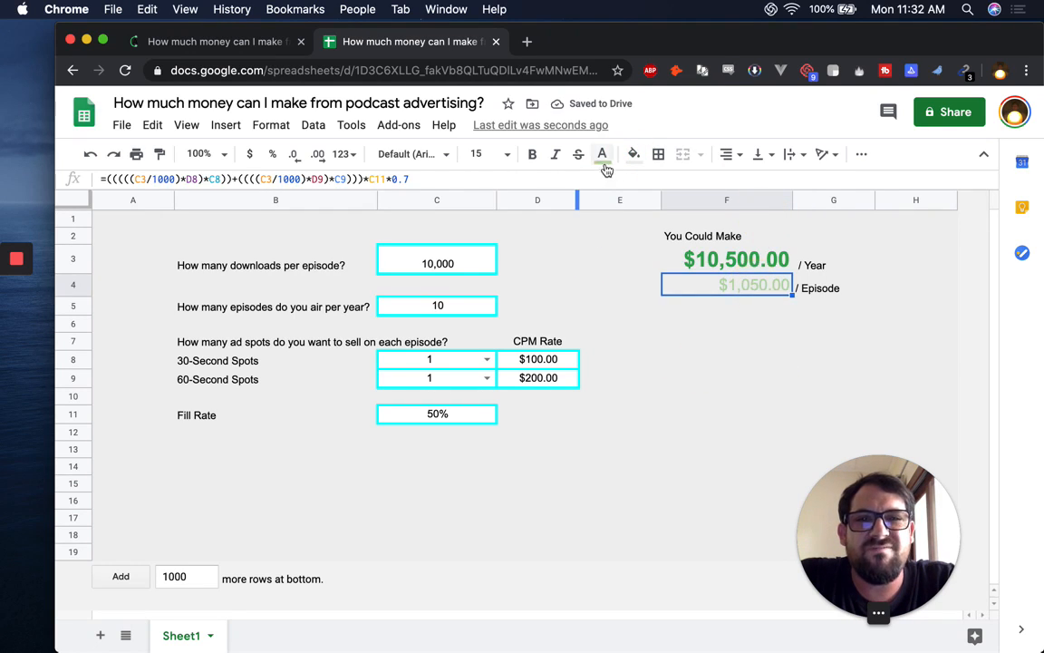
pyautogui.click(602, 155)
pyautogui.click(607, 261)
pyautogui.click(783, 306)
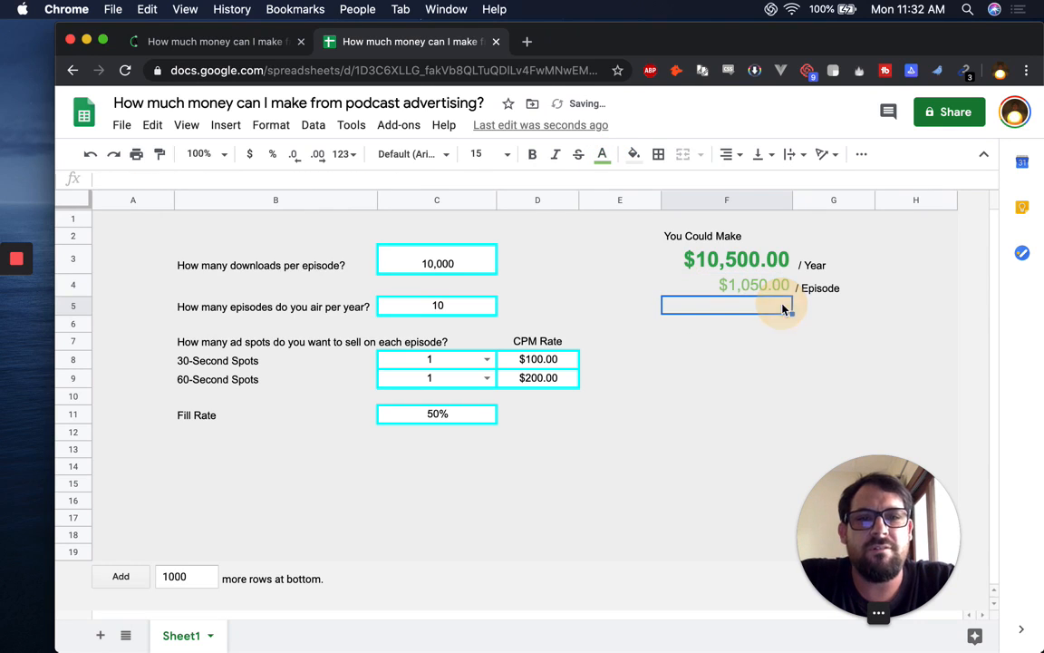
# Enlarge the yearly earnings in F3 to font size 40
pyautogui.click(822, 266)
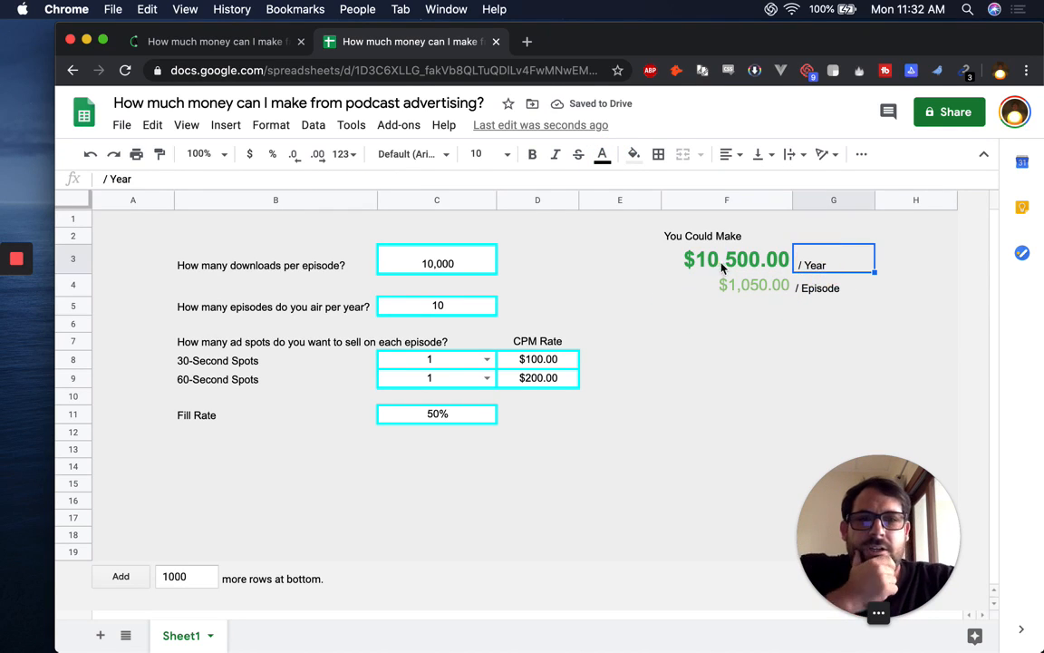
pyautogui.click(710, 263)
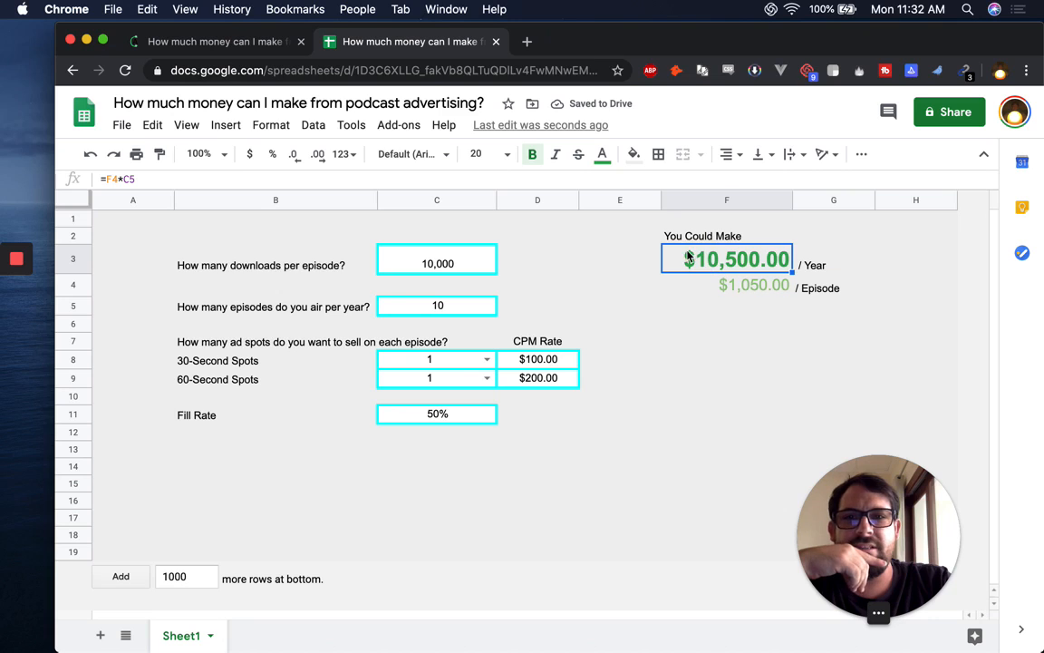
pyautogui.click(483, 155)
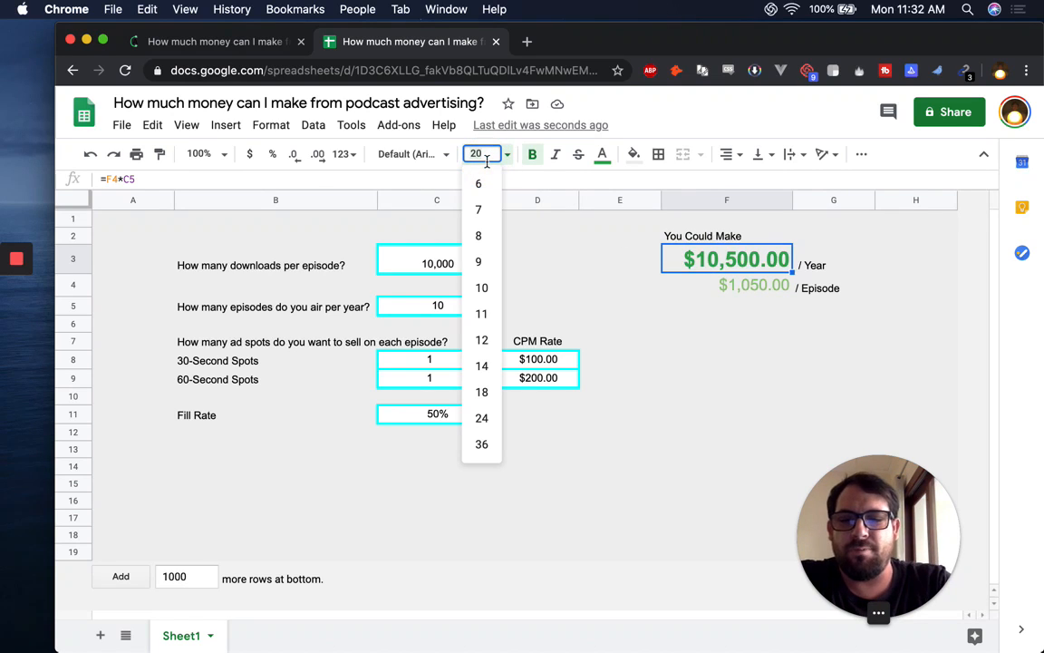
pyautogui.press('Return')
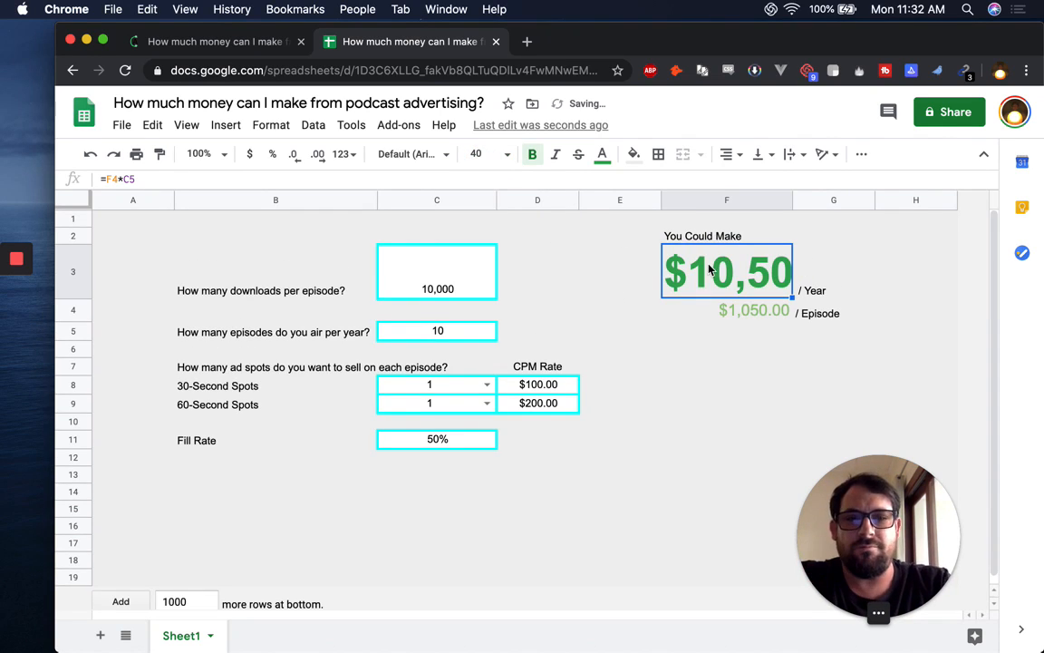
# Right-align the yearly earnings in F3 and set the cell's text wrapping to Clip
pyautogui.click(731, 154)
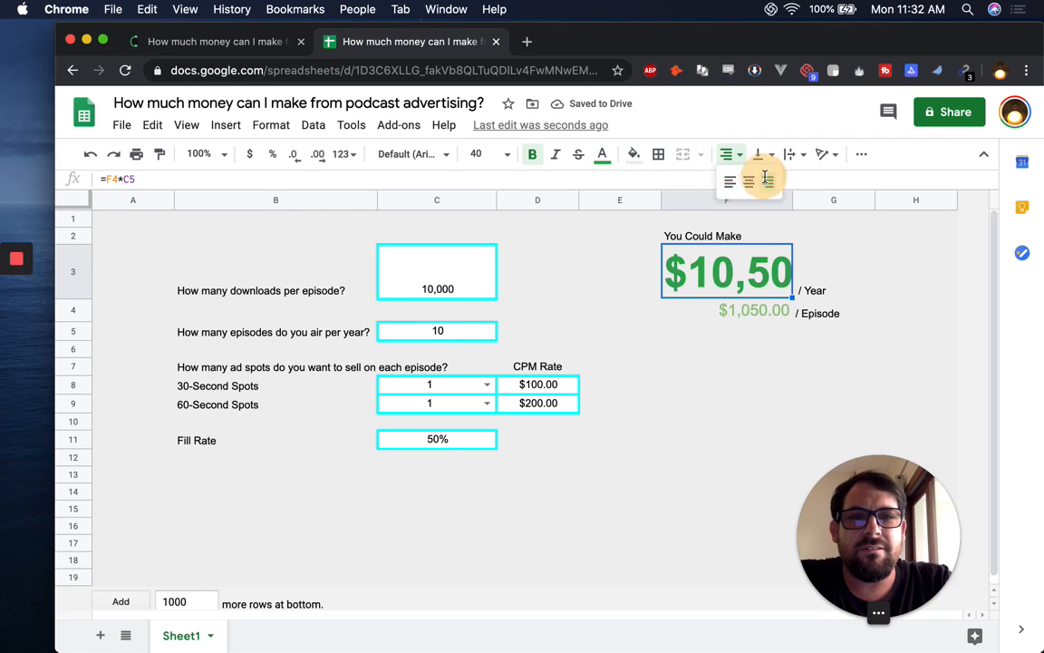
pyautogui.click(766, 178)
pyautogui.click(730, 154)
pyautogui.click(793, 155)
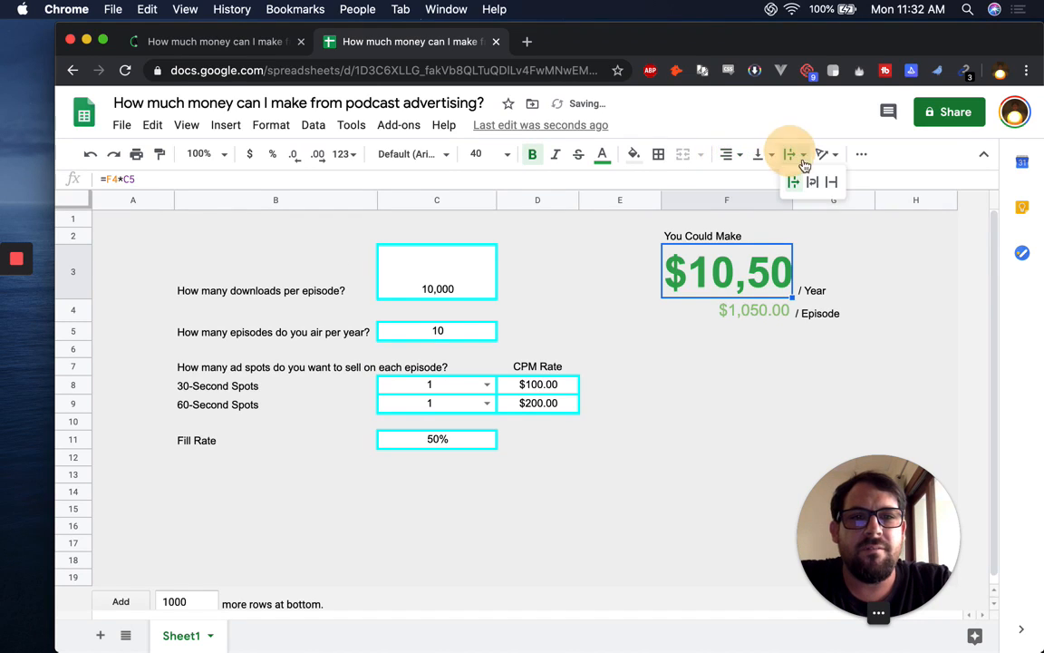
pyautogui.click(831, 181)
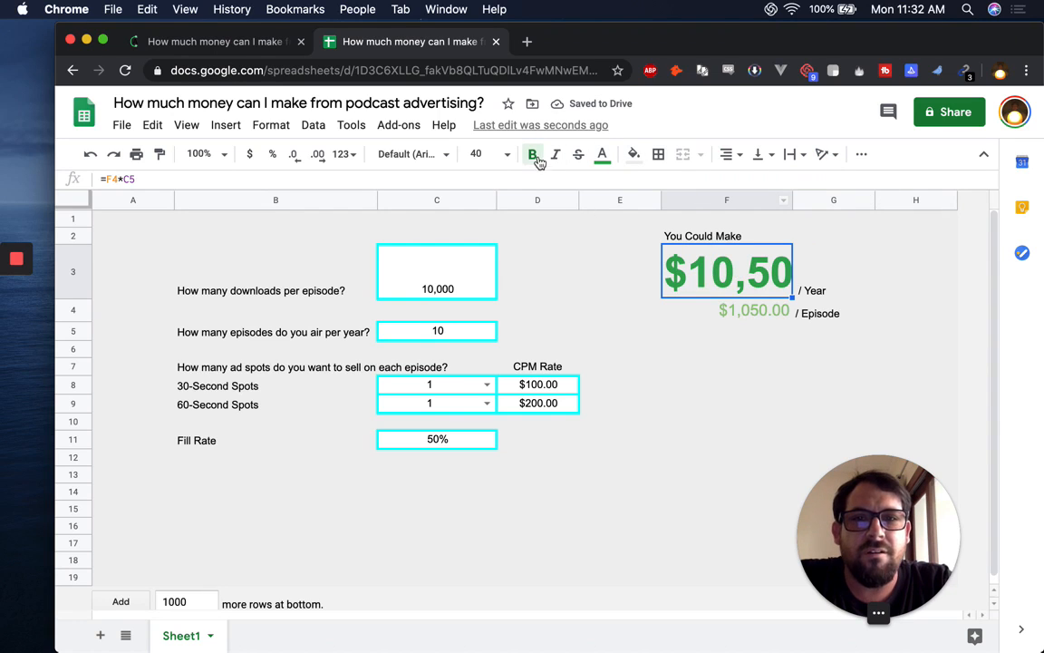
# Reduce the yearly earnings in F3 to font size 30
pyautogui.click(480, 154)
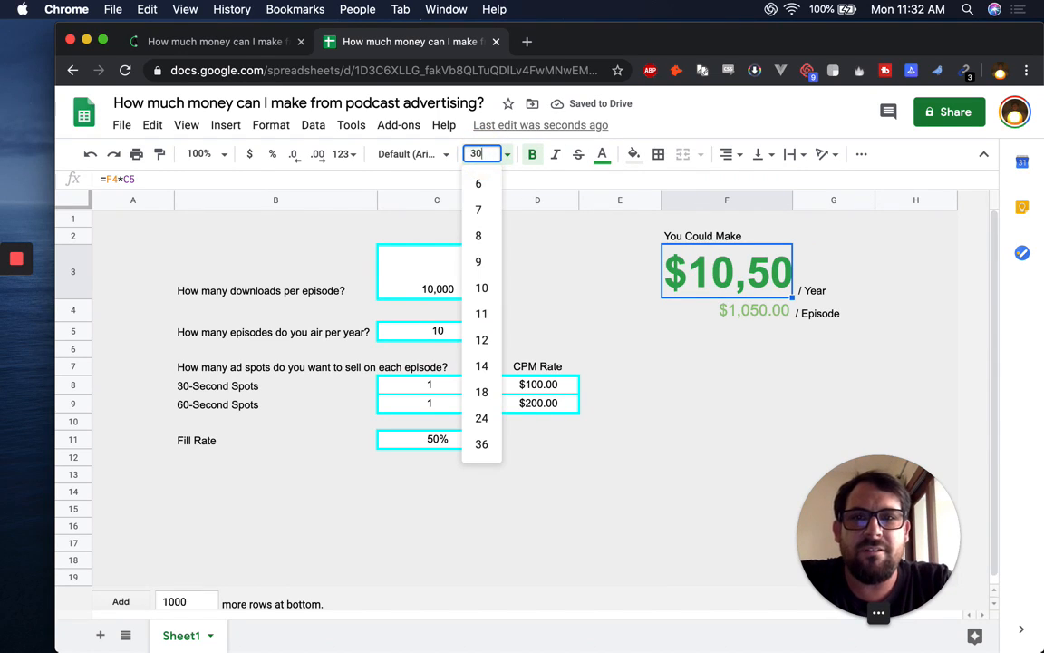
pyautogui.write('30')
pyautogui.press('Return')
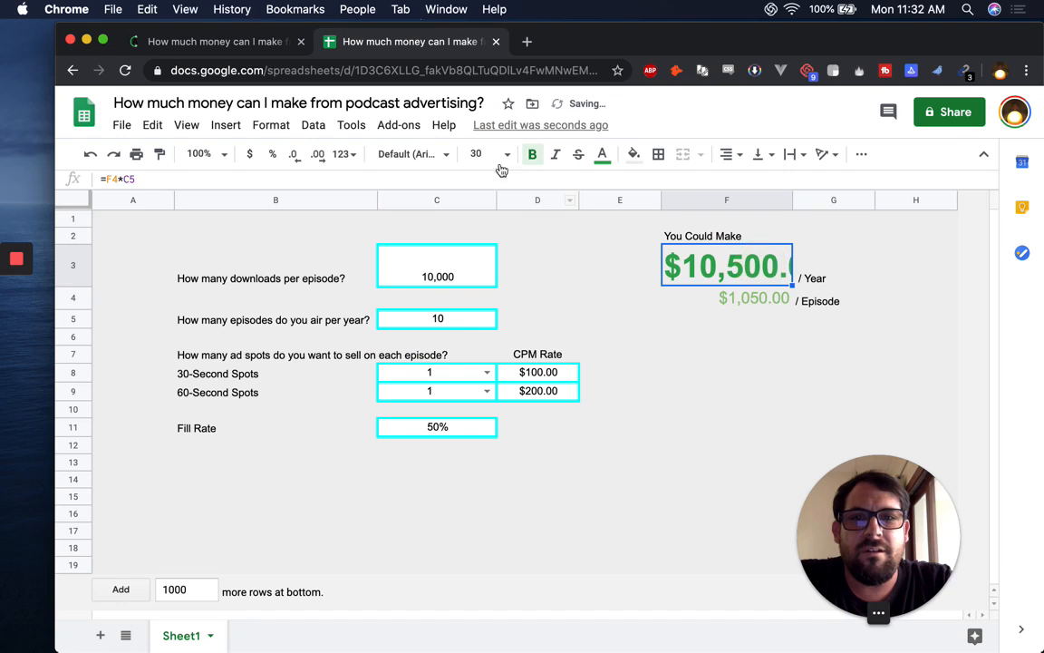
# Remove the decimal places from the yearly earnings in F3 and the per-episode earnings in F4
pyautogui.click(304, 159)
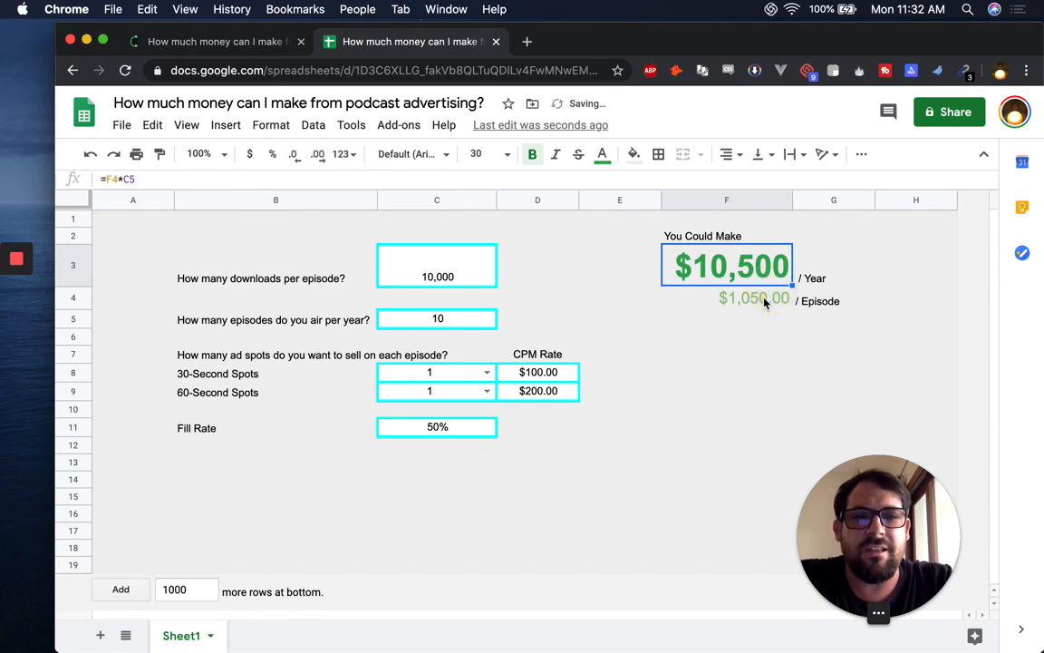
pyautogui.press('Down')
pyautogui.click(300, 163)
pyautogui.click(300, 163)
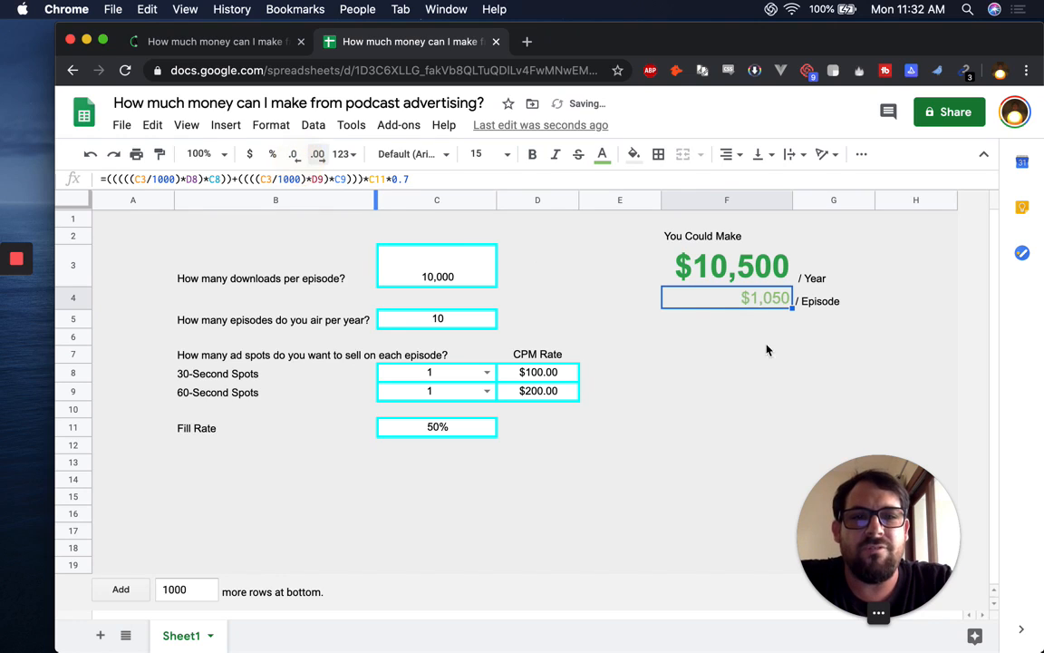
pyautogui.press('Up')
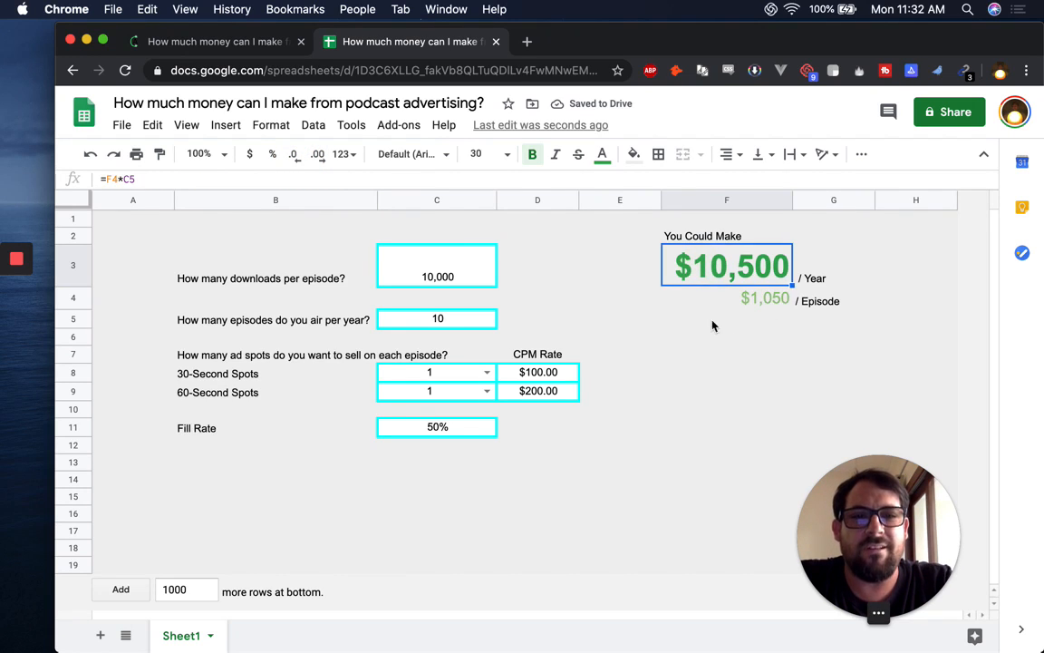
# Set the per-episode earnings in F4 to font size 18
pyautogui.click(716, 300)
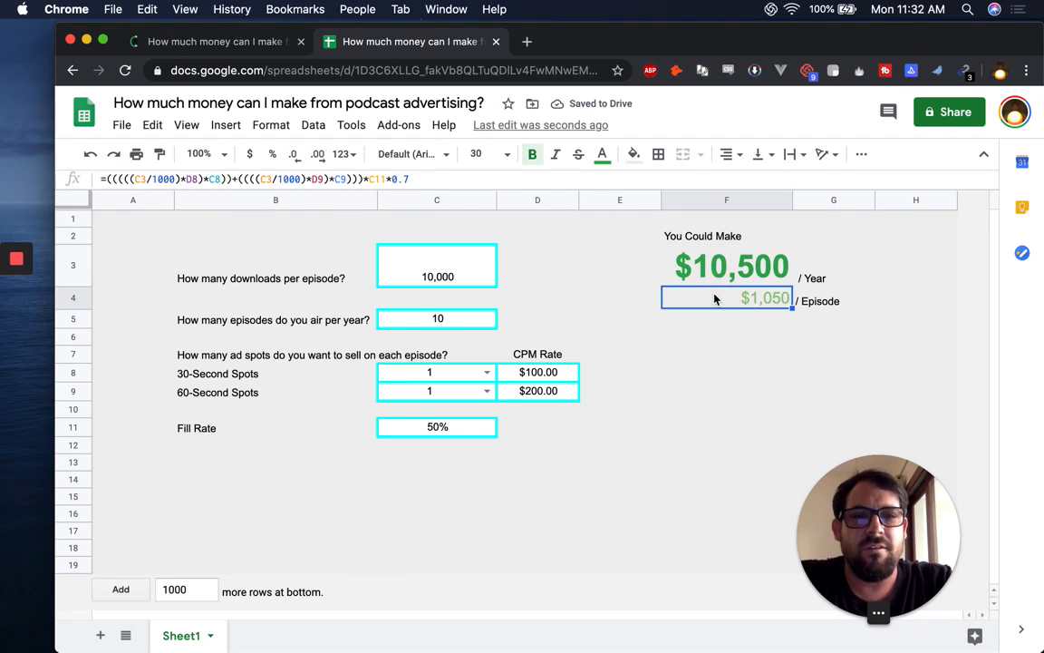
pyautogui.click(486, 153)
pyautogui.write('1')
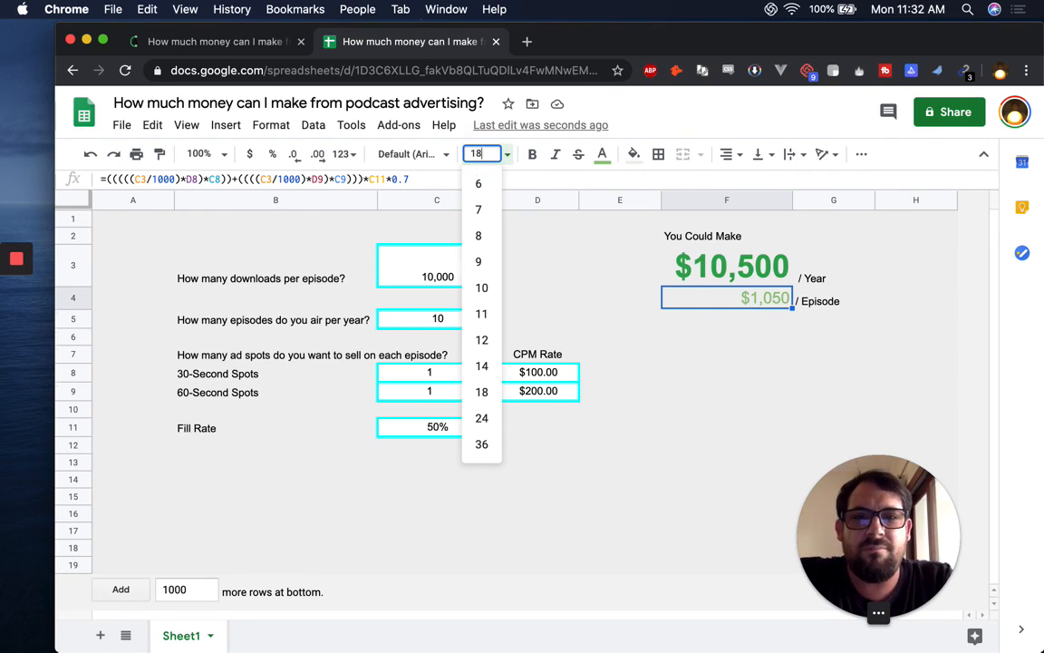
pyautogui.write('8')
pyautogui.press('Return')
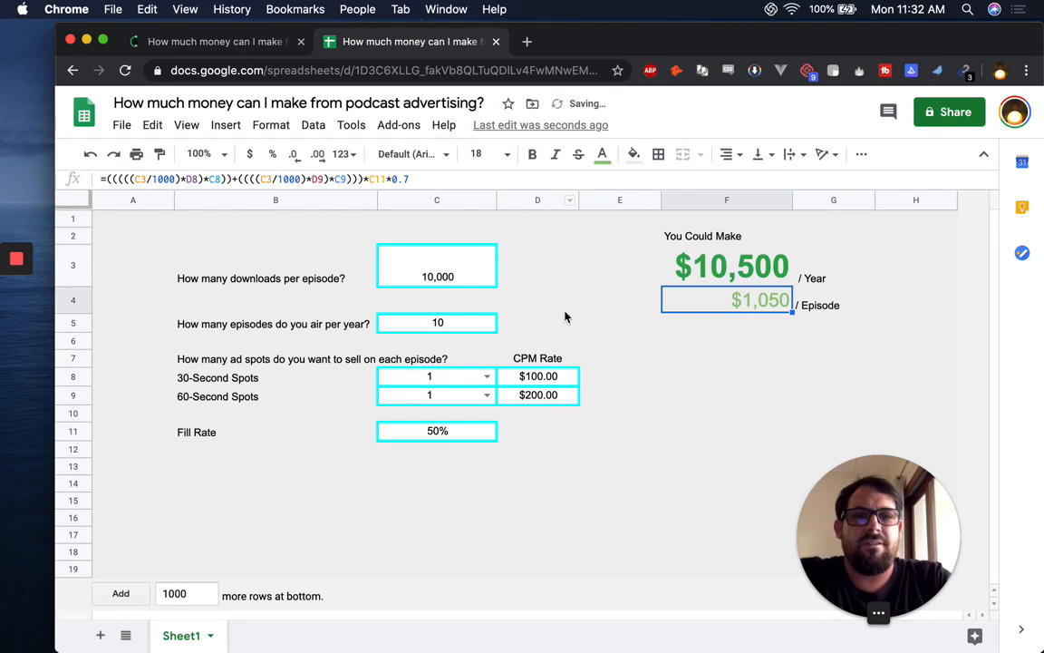
# Set the calculator's labels and inputs in B3:D11 to font size 12 and widen column B to fit the longer questions
pyautogui.click(433, 267)
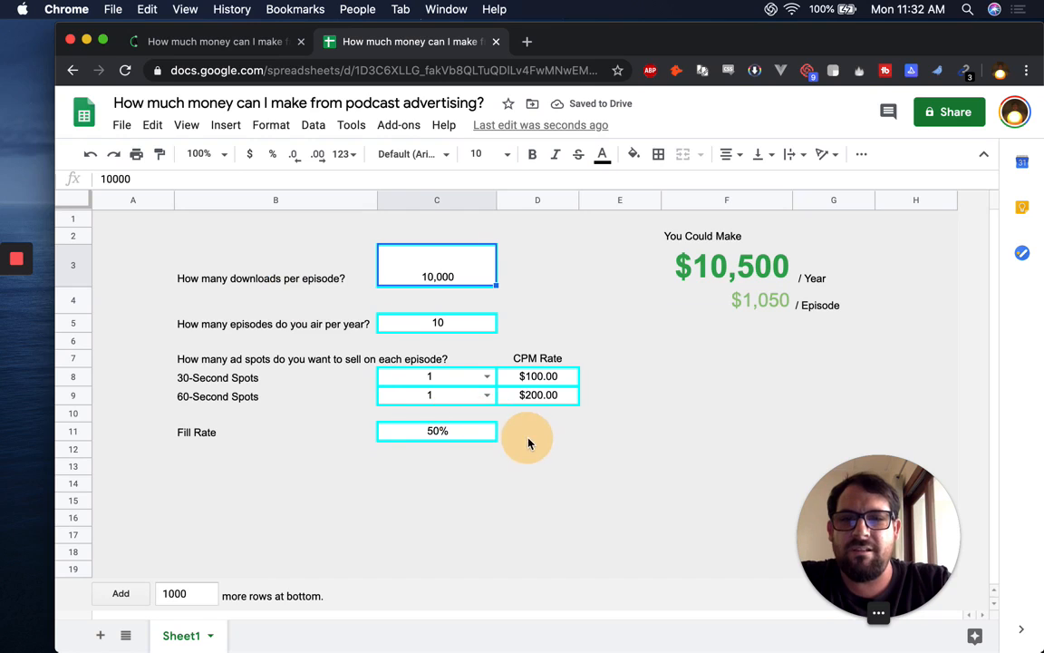
pyautogui.moveTo(276, 272); pyautogui.dragTo(530, 442)
pyautogui.click(482, 155)
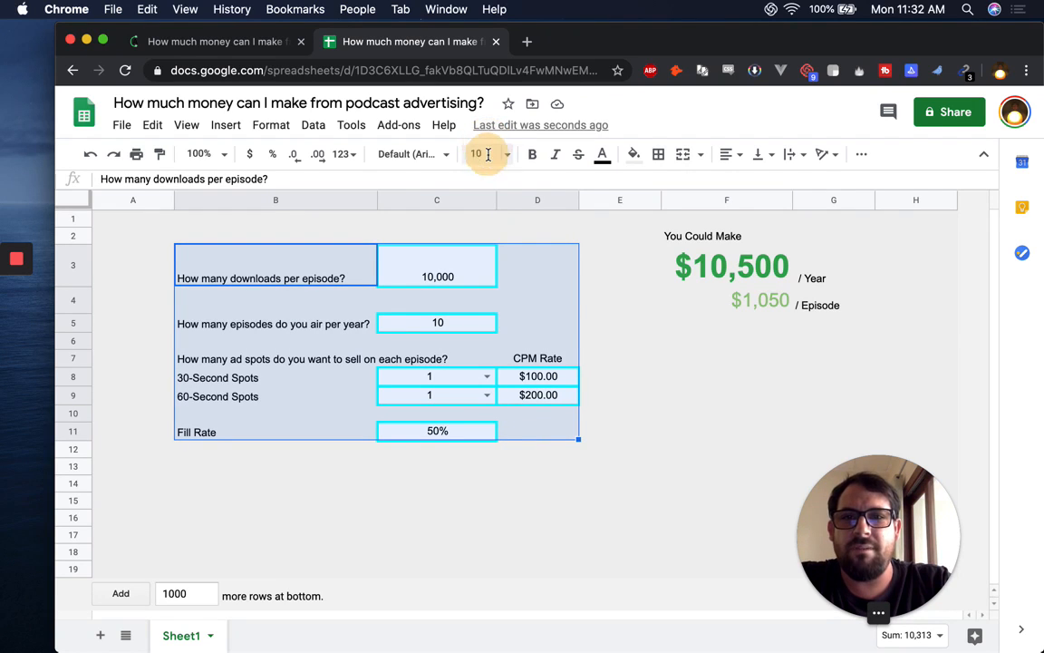
pyautogui.write('12')
pyautogui.press('Return')
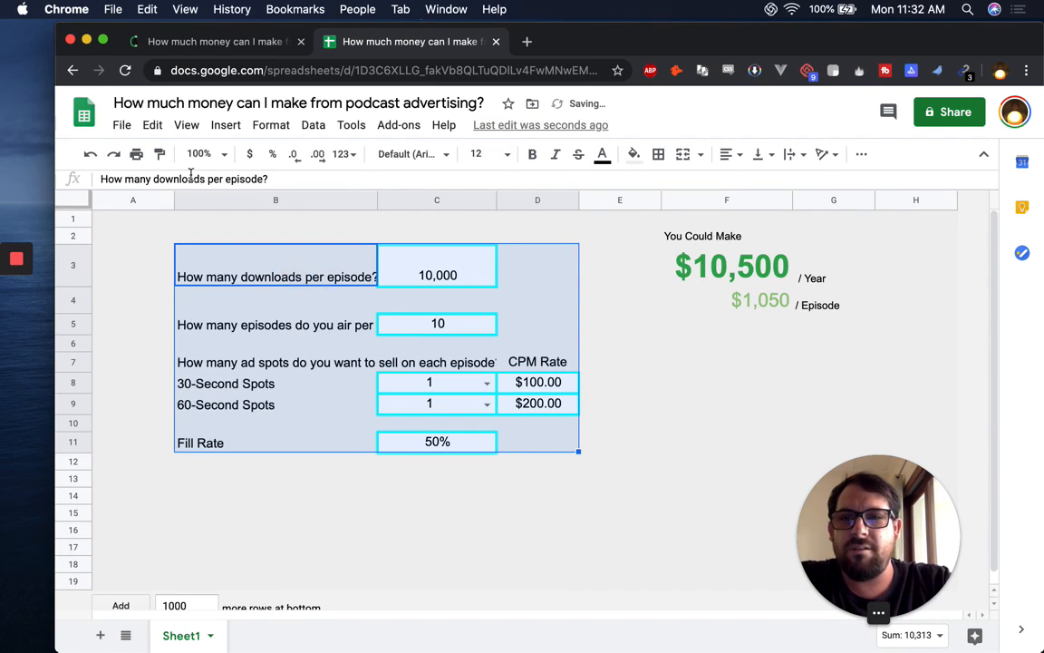
pyautogui.click(308, 276)
pyautogui.moveTo(377, 200); pyautogui.dragTo(426, 203)
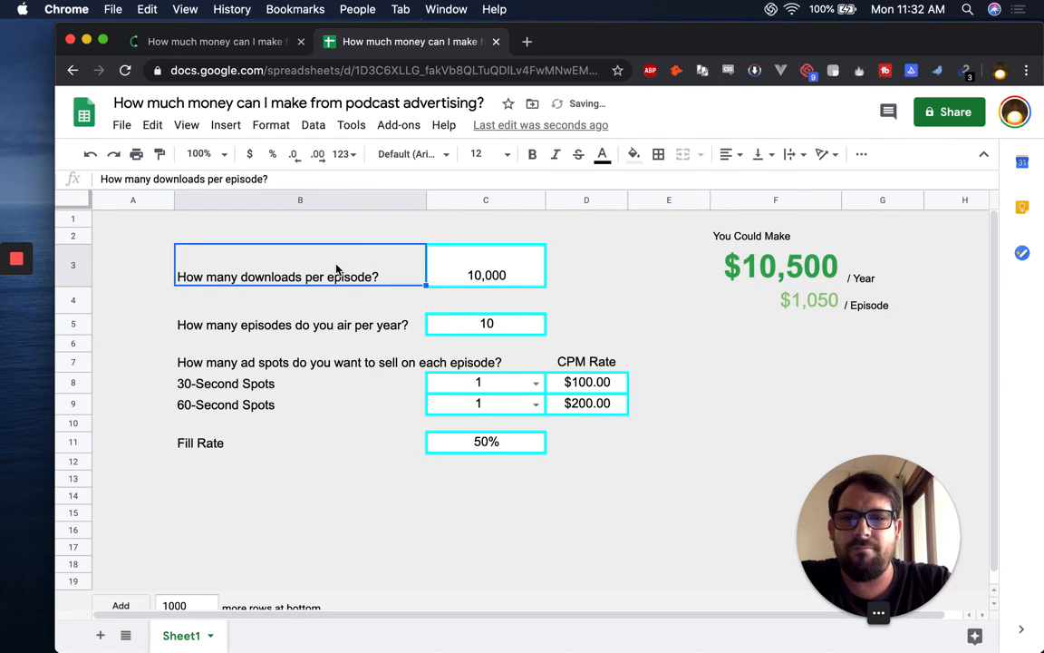
# Align rows 3 to 11 vertically to the middle and increase their heights to about 51 pixels
pyautogui.moveTo(69, 261); pyautogui.dragTo(97, 447)
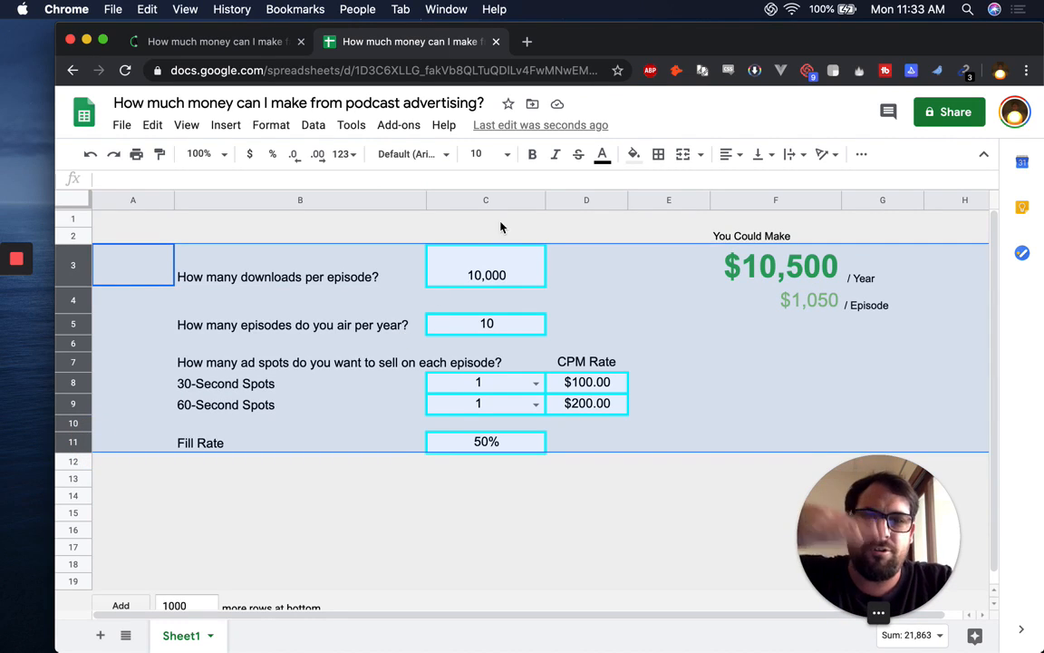
pyautogui.click(759, 155)
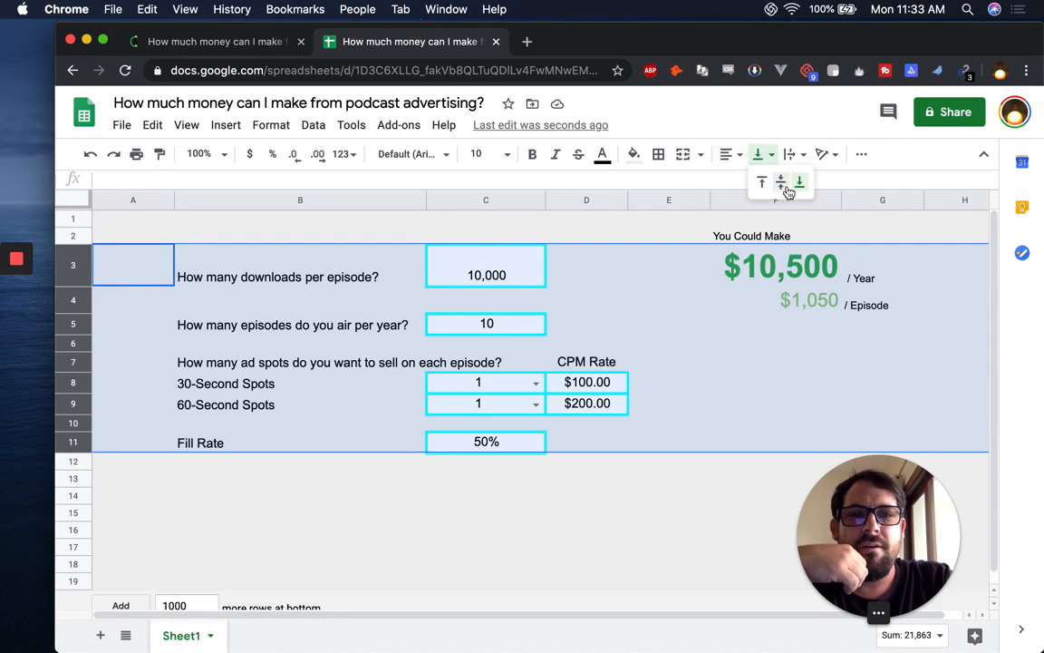
pyautogui.click(785, 183)
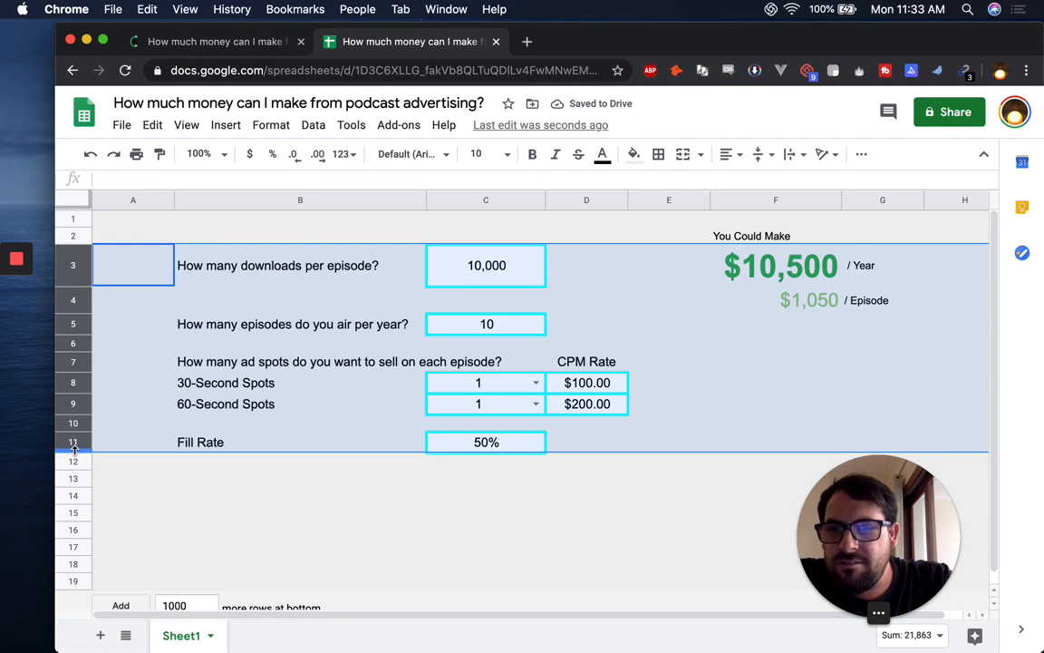
pyautogui.moveTo(74, 449); pyautogui.dragTo(75, 471)
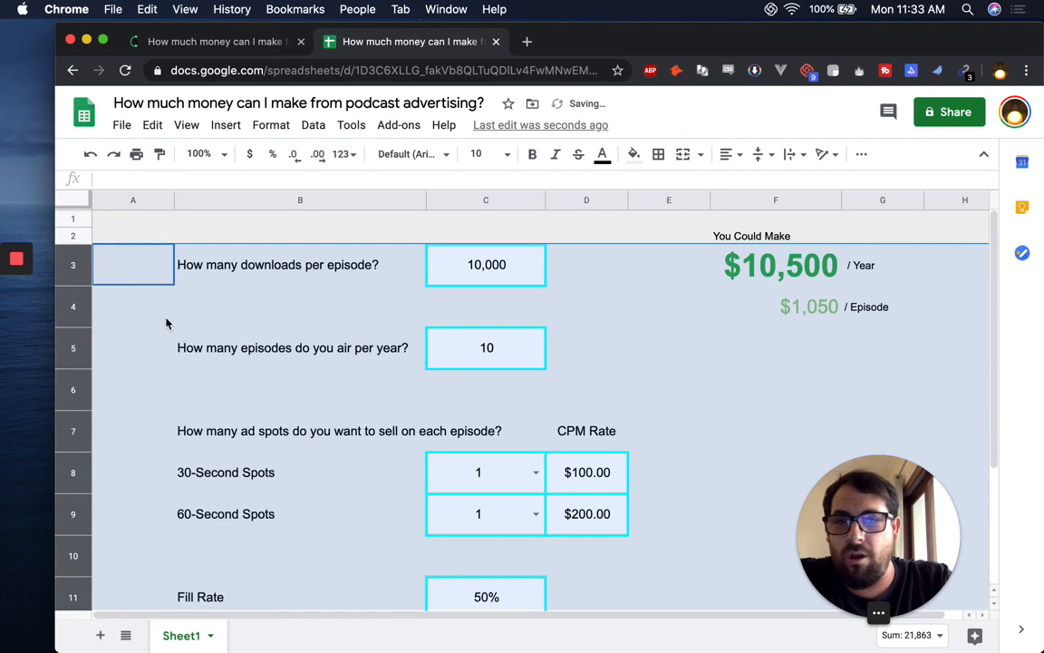
pyautogui.click(109, 272)
# Set the height of row 4 to 25 pixels
pyautogui.click(76, 305)
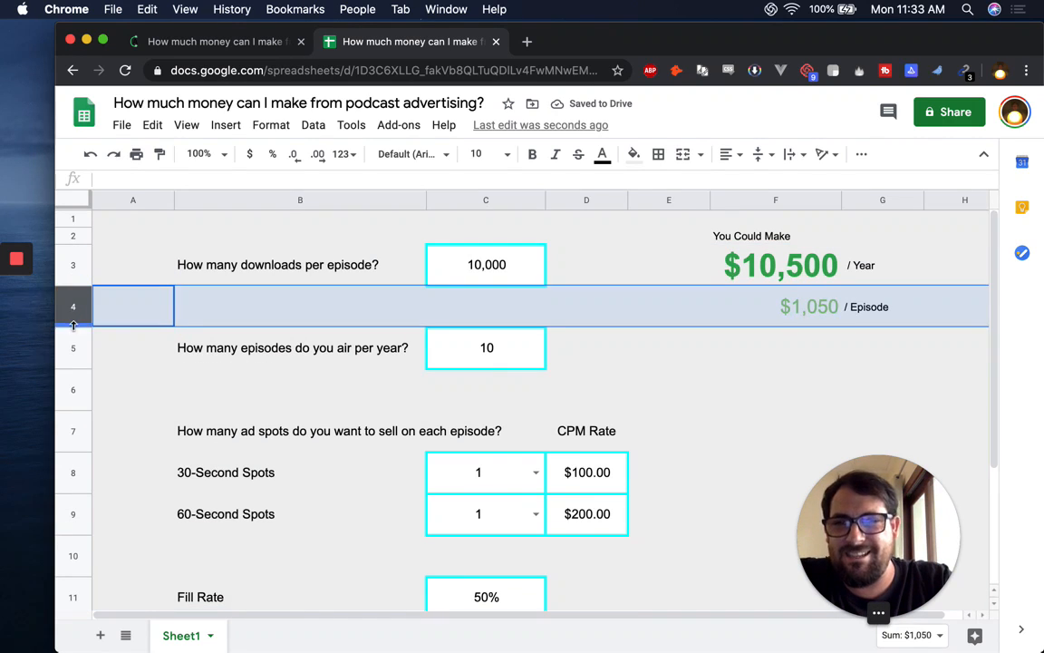
pyautogui.rightClick(73, 308)
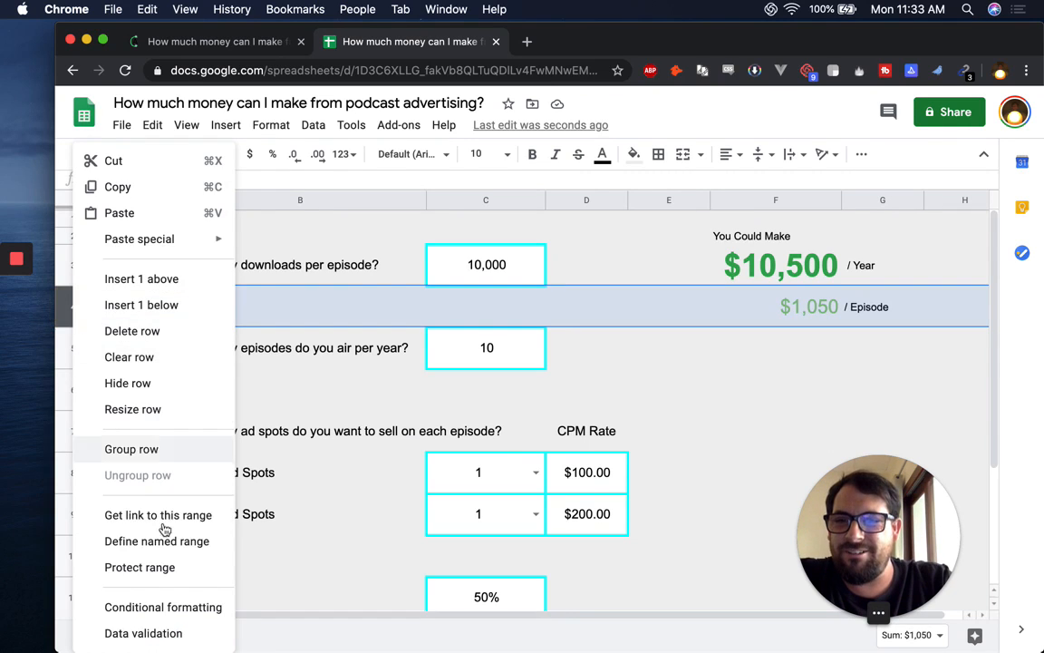
pyautogui.click(157, 419)
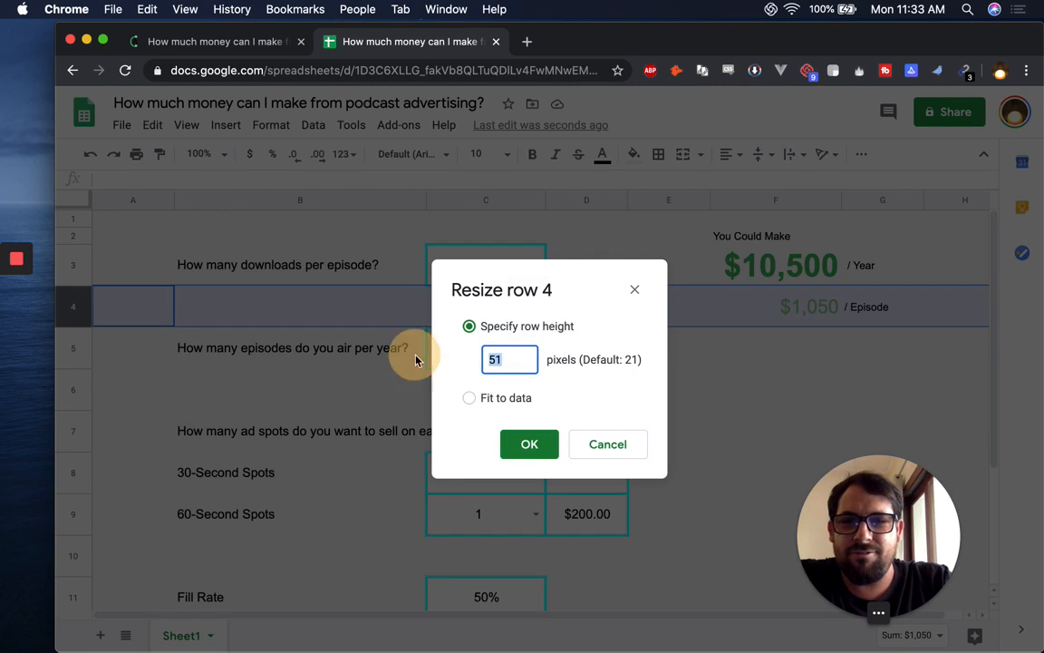
pyautogui.write('25')
pyautogui.click(530, 443)
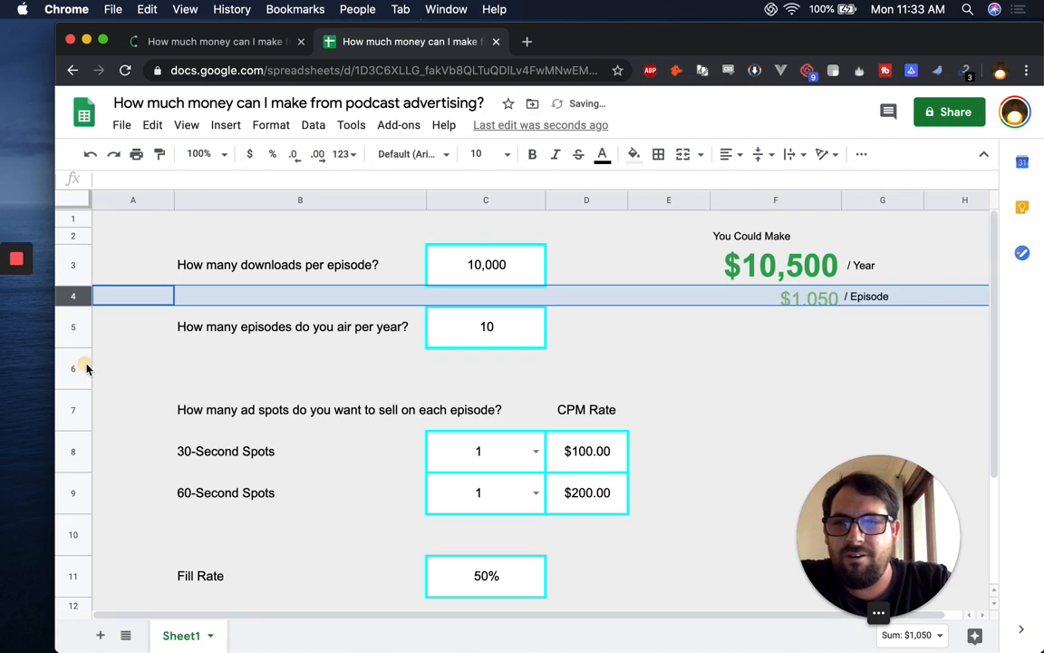
# Set the height of the empty spacer rows 6 and 10 to 25 pixels
pyautogui.click(74, 367)
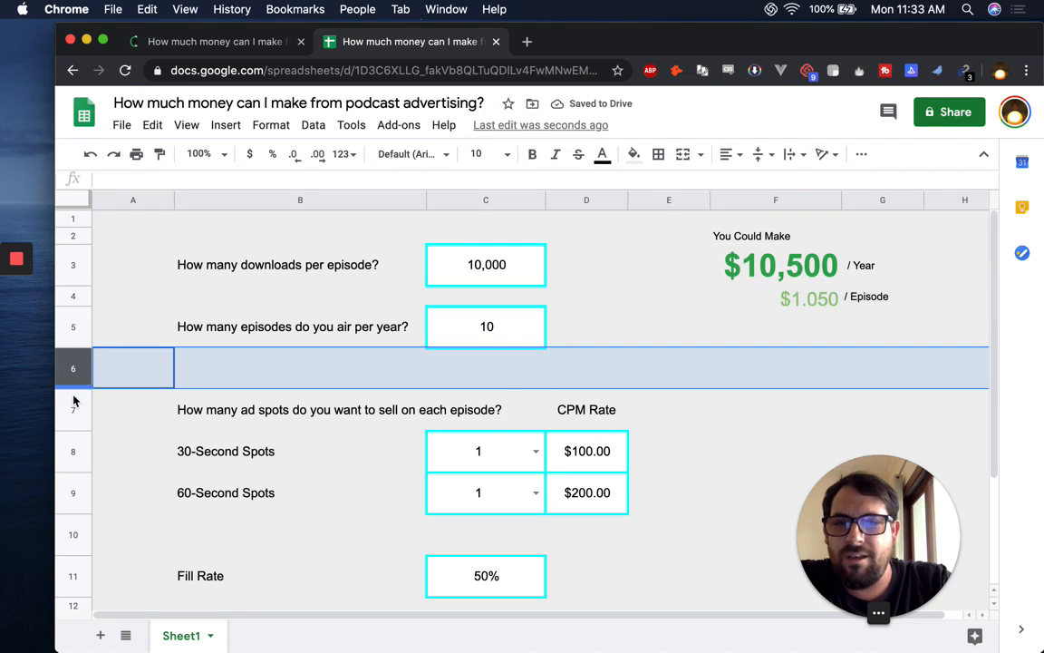
pyautogui.keyDown('super'); pyautogui.click(70, 532); pyautogui.keyUp('super')
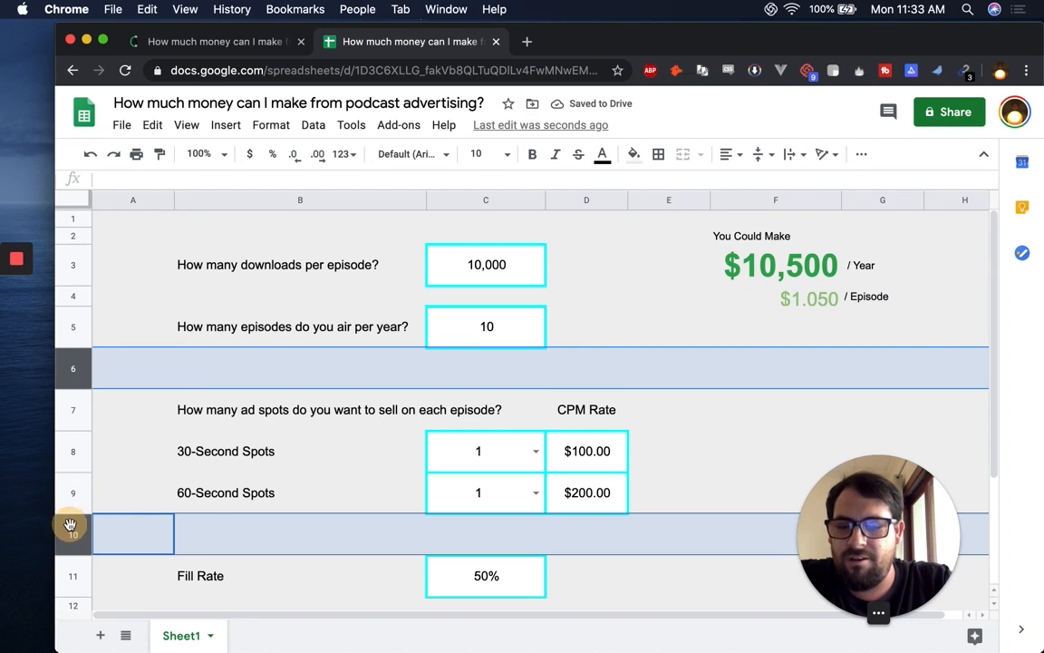
pyautogui.rightClick(73, 532)
pyautogui.click(127, 373)
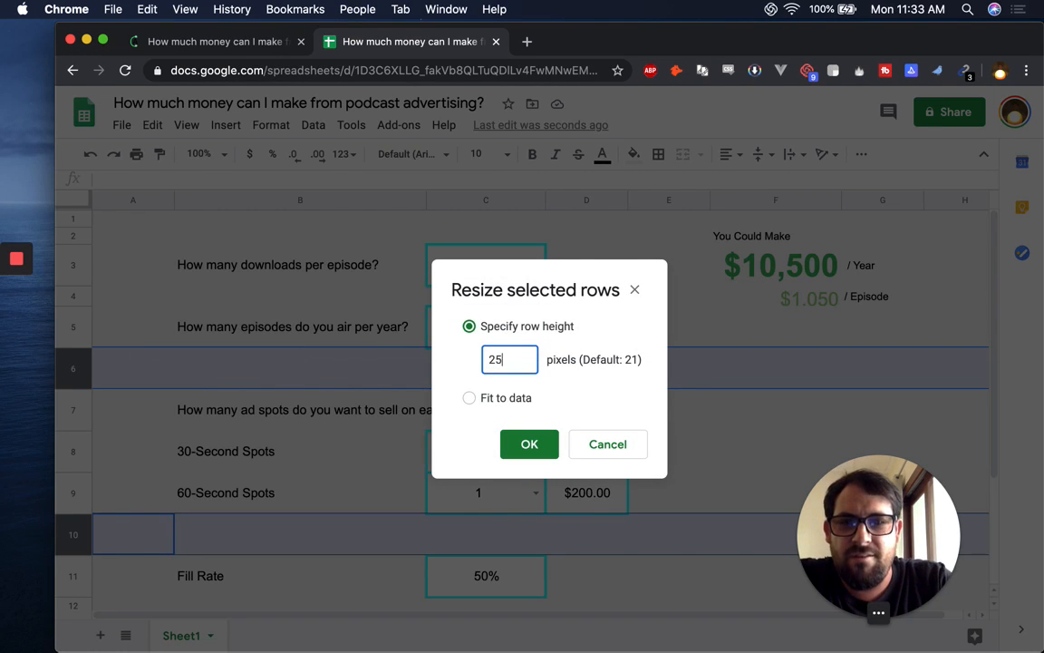
pyautogui.press('Return')
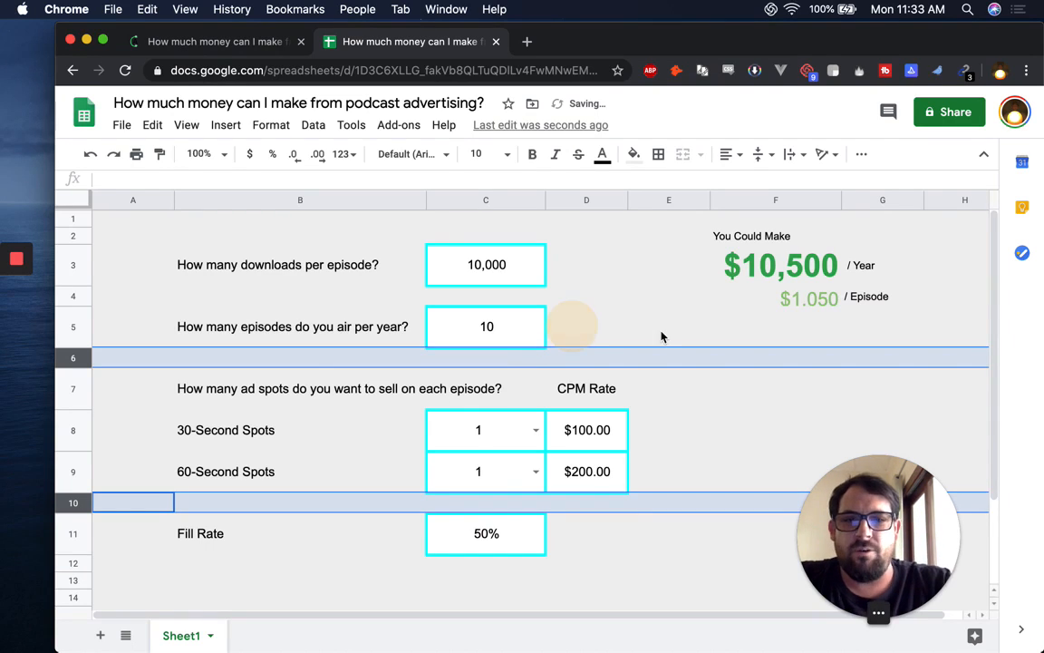
pyautogui.click(578, 320)
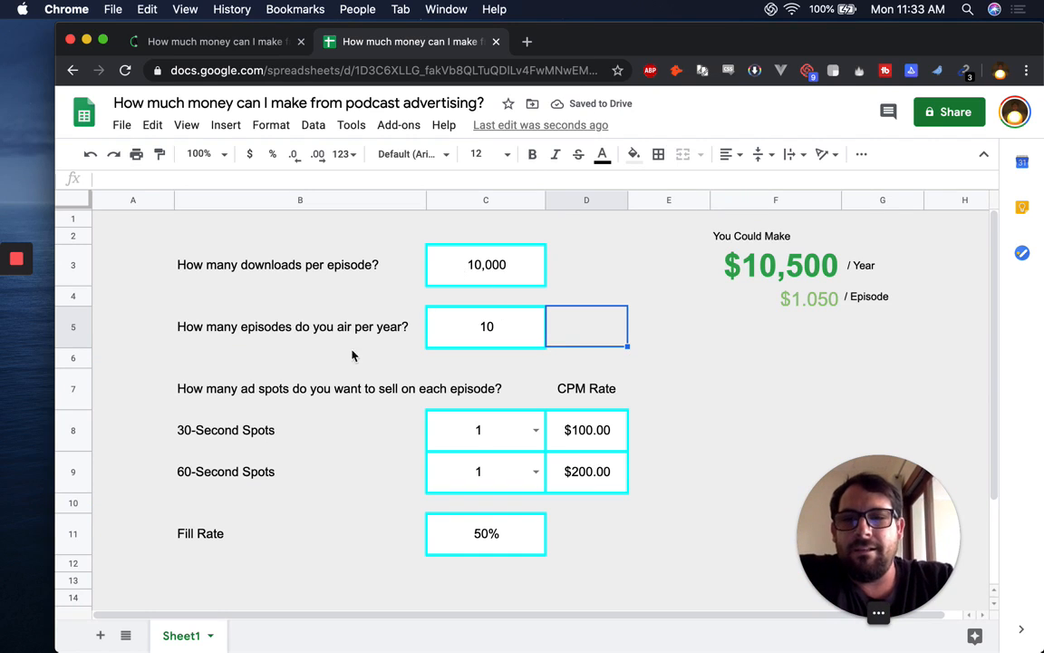
# Set the height of row 7, which holds the ad spots question, to 25 pixels
pyautogui.click(248, 389)
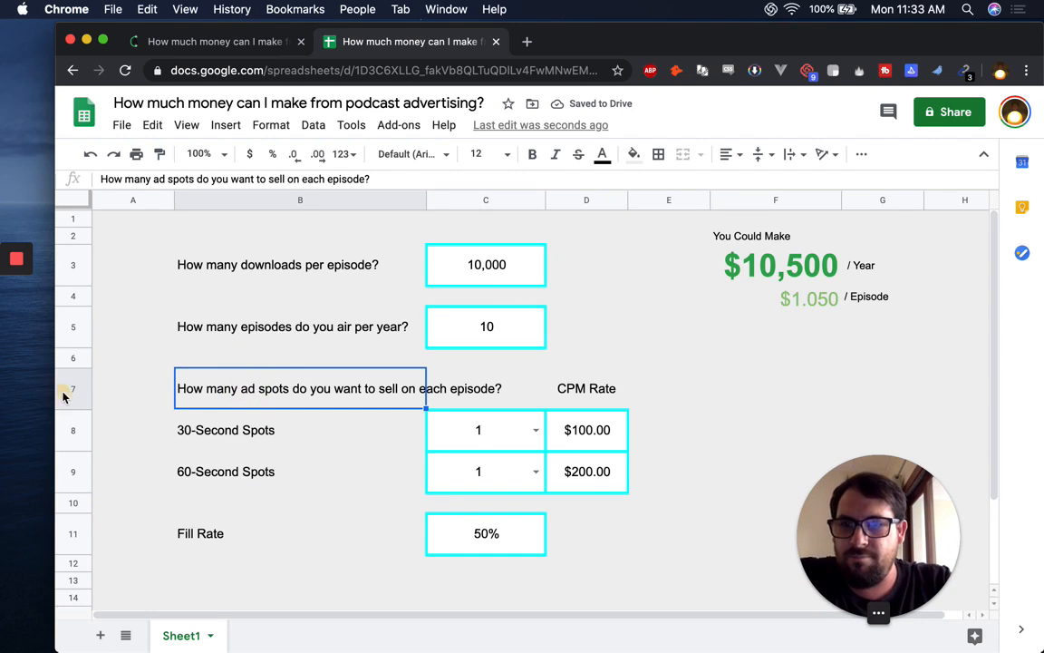
pyautogui.rightClick(63, 396)
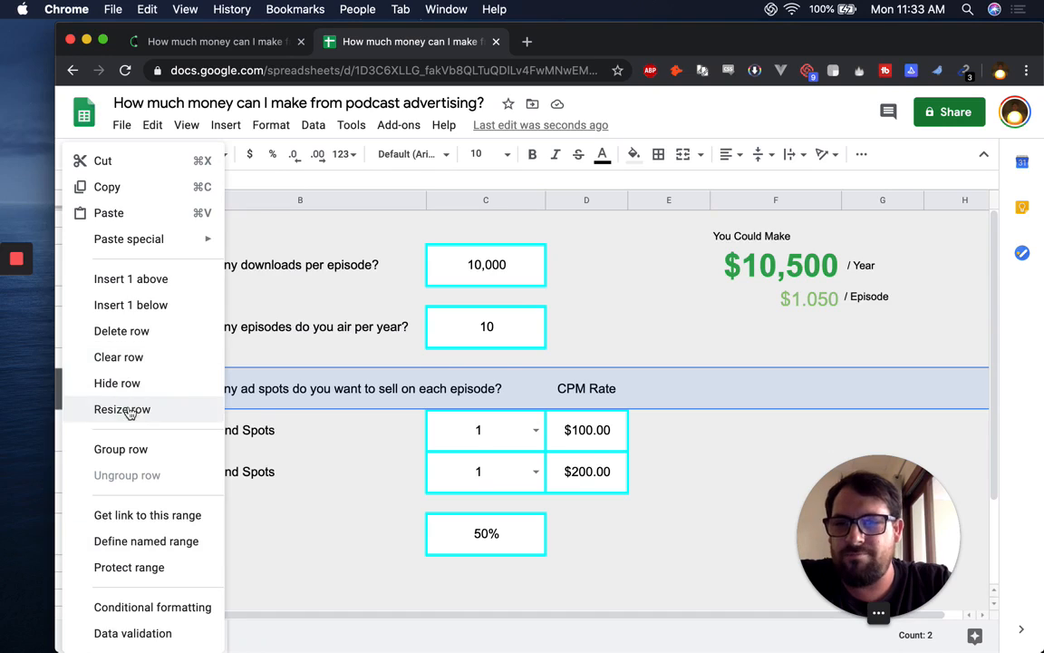
pyautogui.click(123, 410)
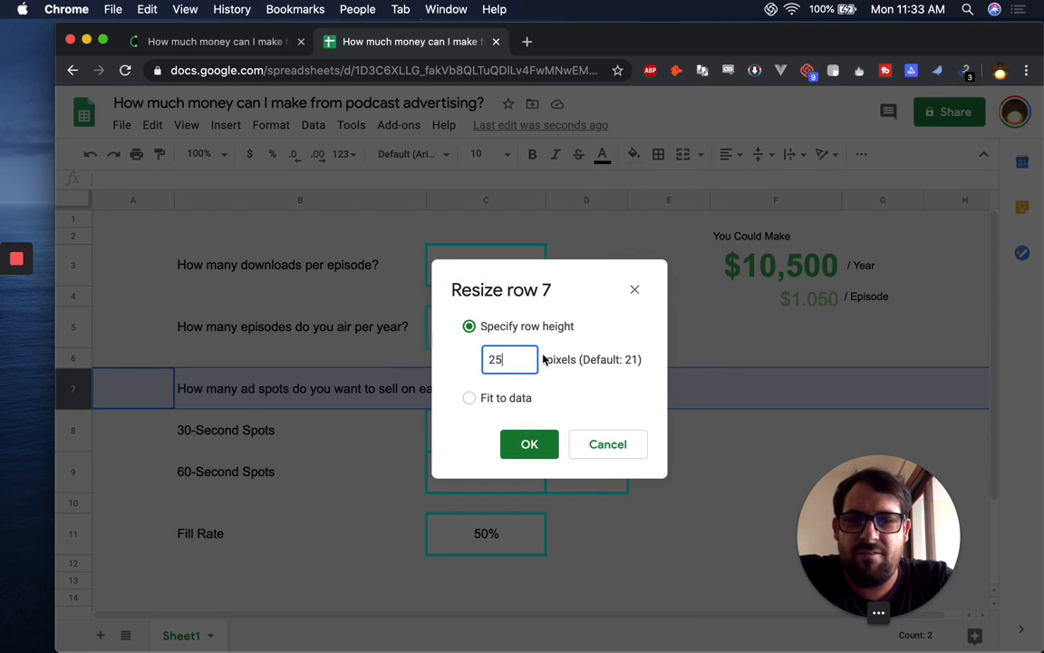
pyautogui.click(536, 445)
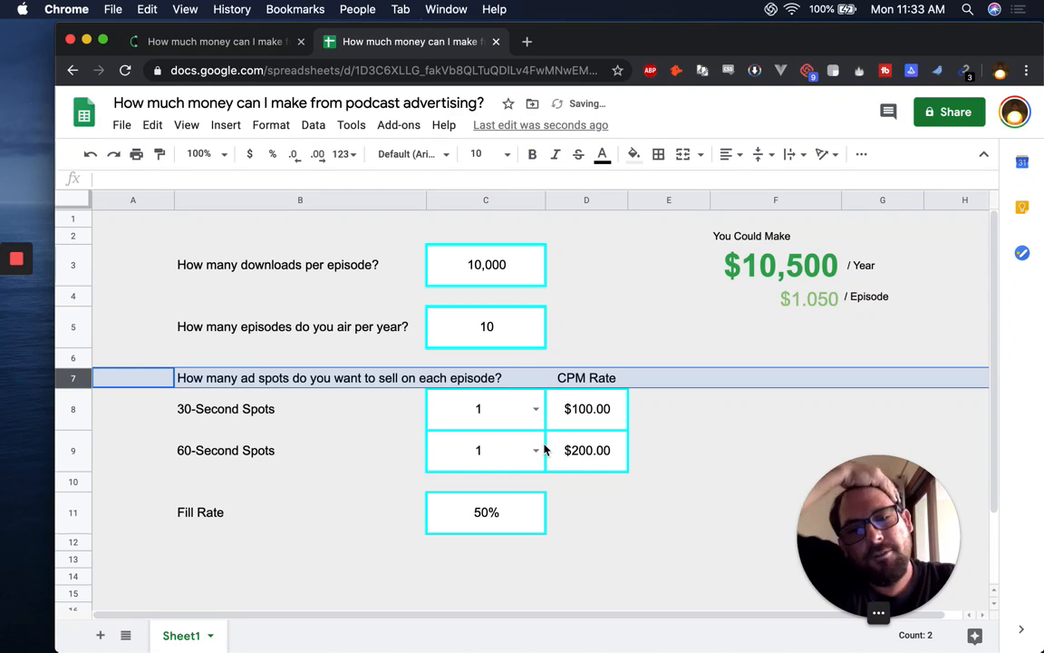
# Check the downloads and episodes inputs, and switch to the AdvertiseCast calculator page to compare the layout
pyautogui.click(498, 282)
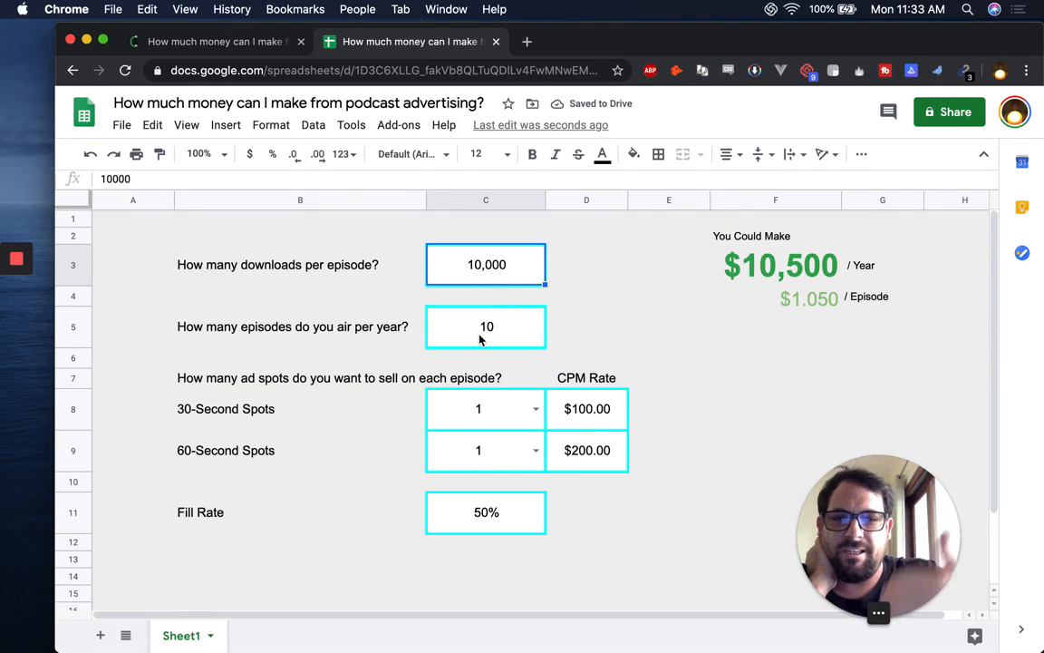
pyautogui.click(522, 340)
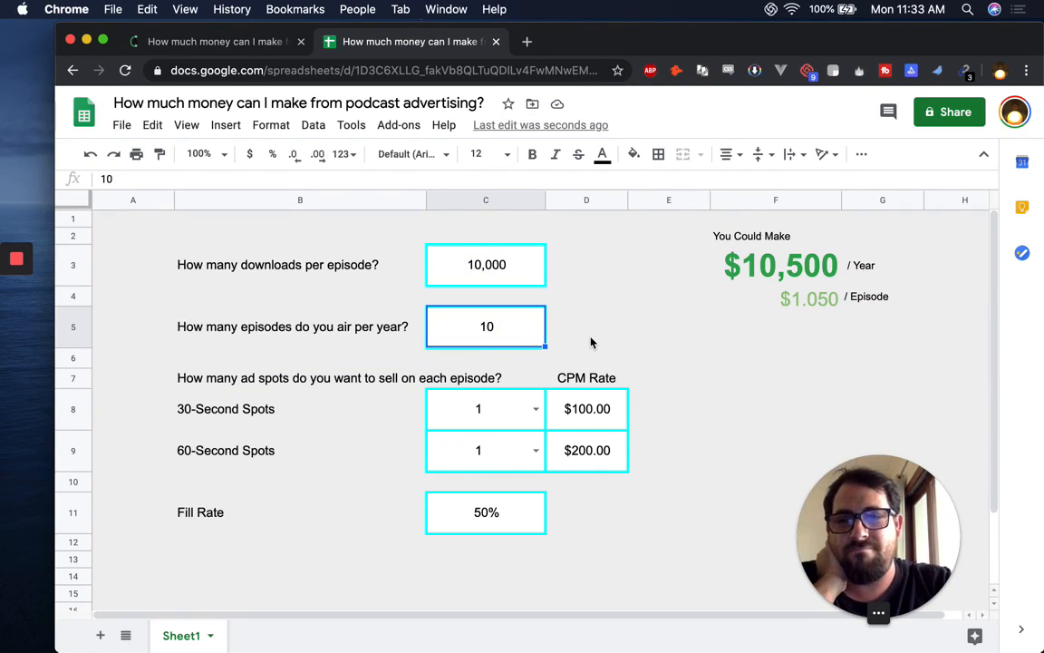
pyautogui.click(231, 43)
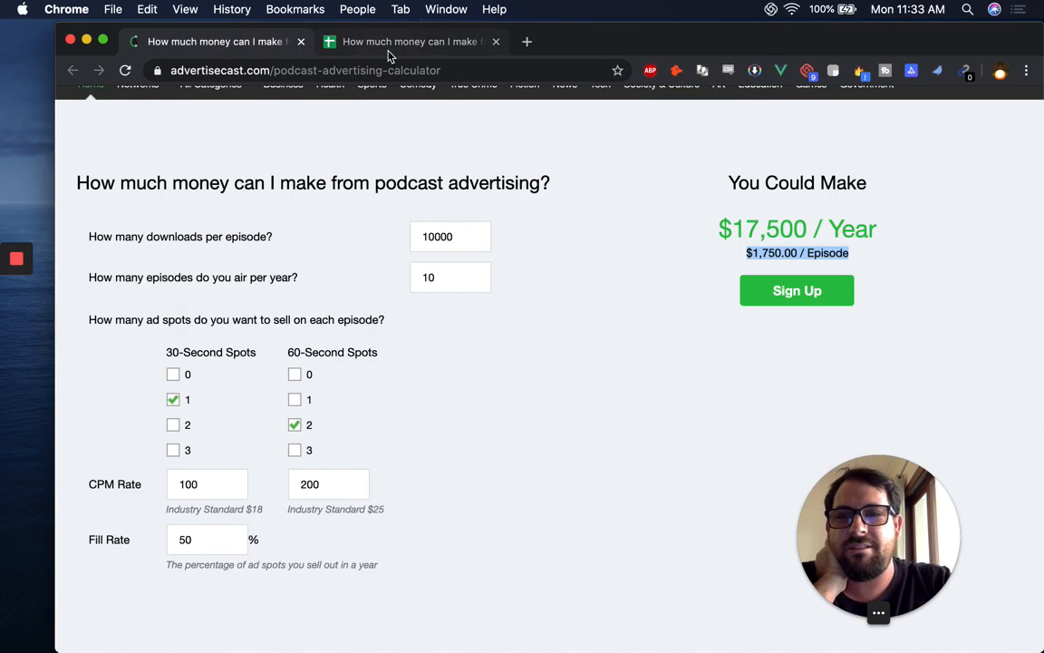
# Return to the spreadsheet and delete the empty column E between the CPM rates and the earnings results
pyautogui.click(395, 47)
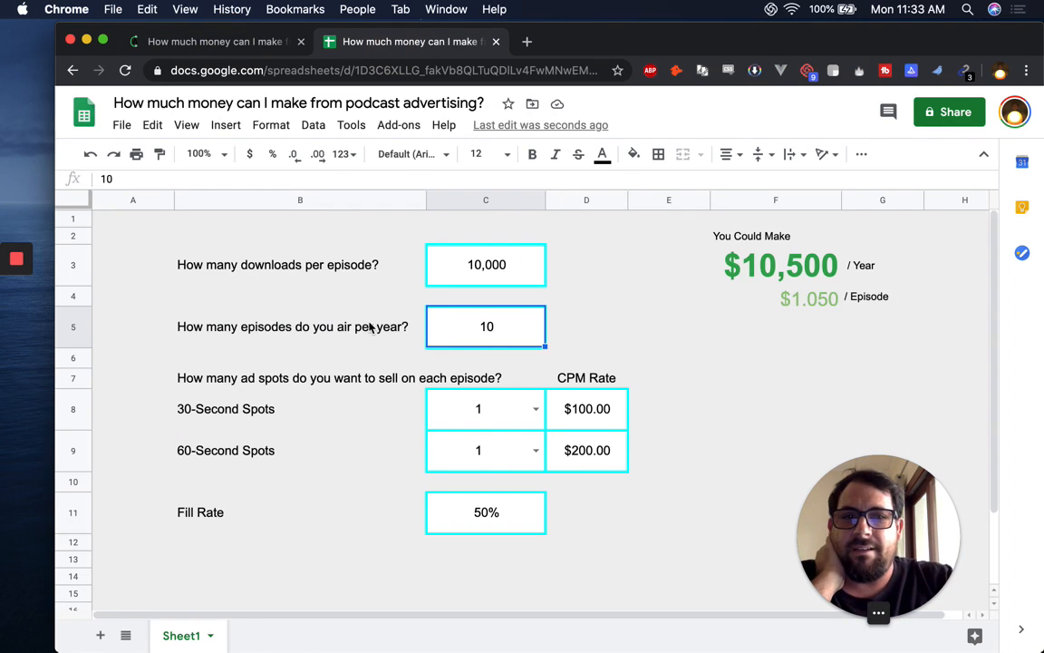
pyautogui.click(674, 257)
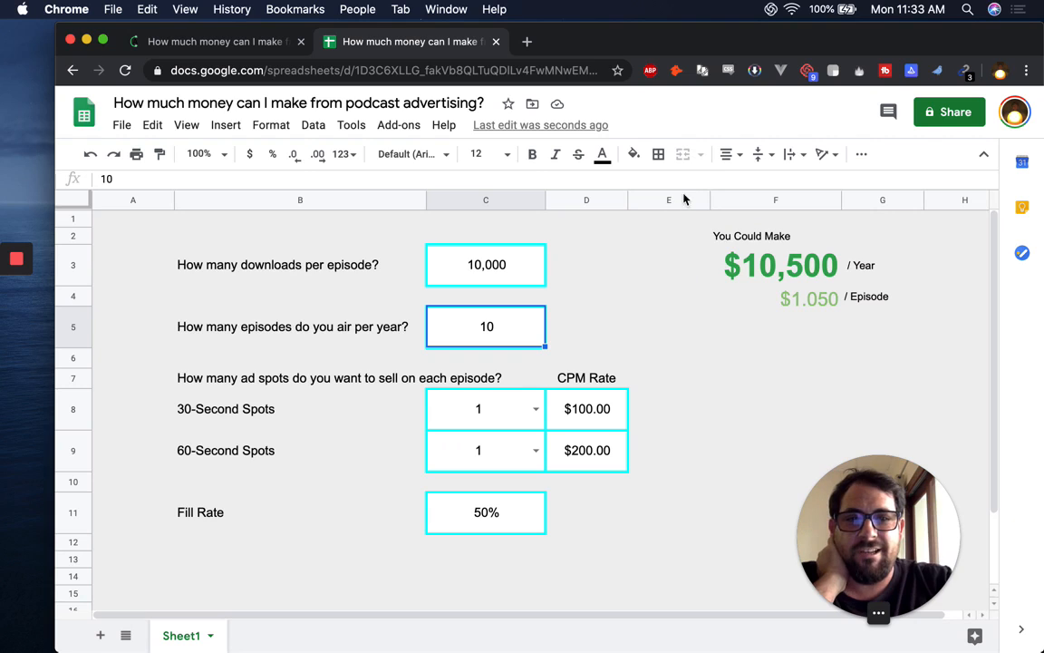
pyautogui.moveTo(712, 200); pyautogui.dragTo(705, 201)
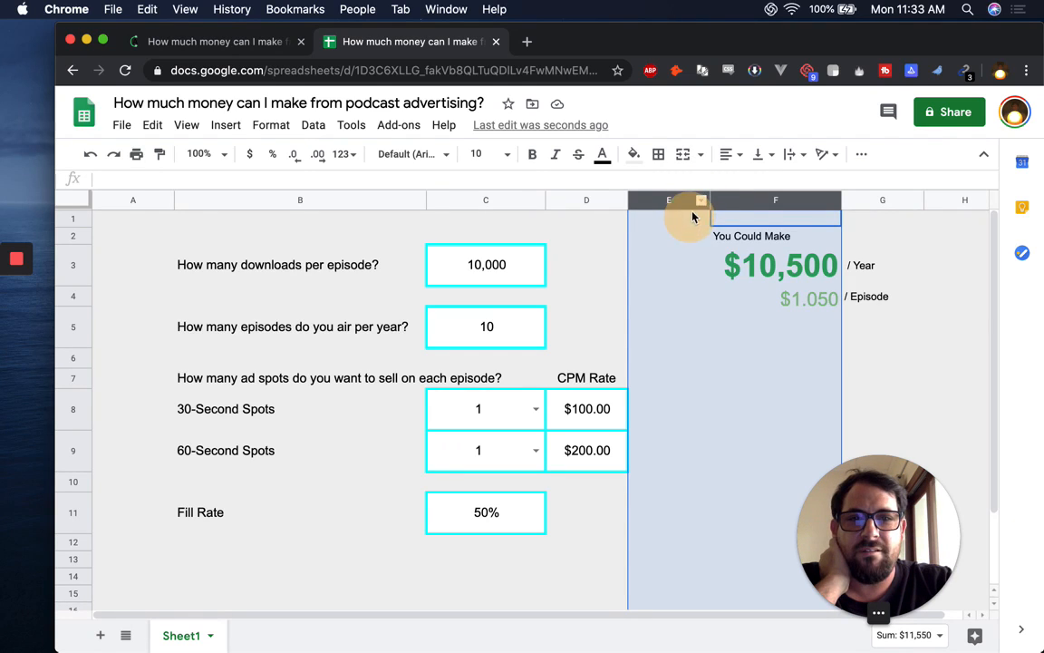
pyautogui.moveTo(711, 200); pyautogui.dragTo(658, 199)
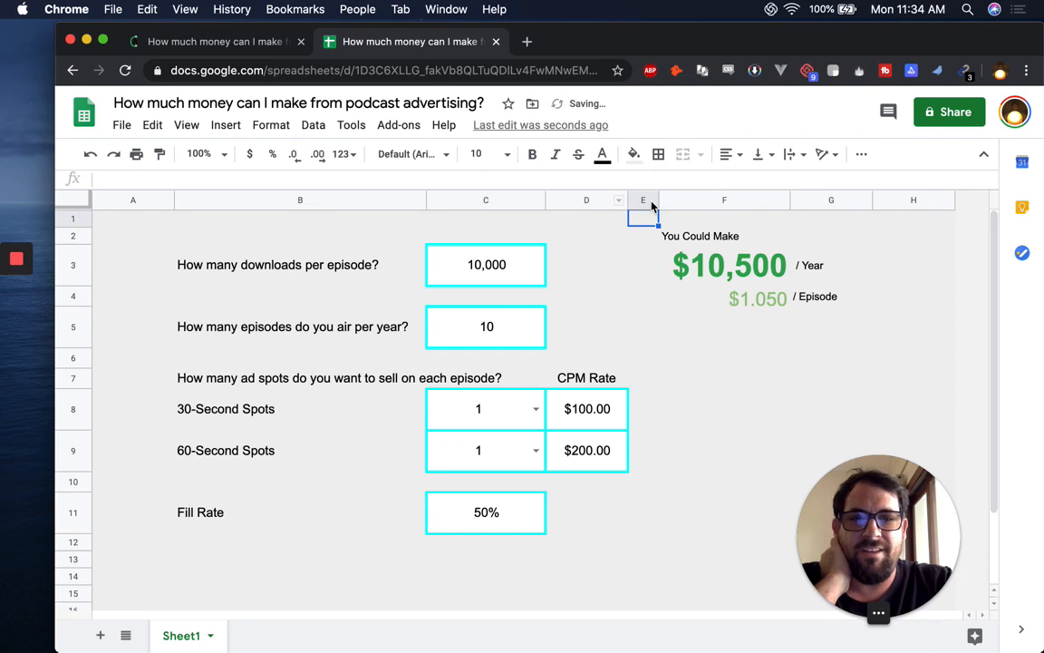
pyautogui.click(650, 202)
pyautogui.rightClick(650, 204)
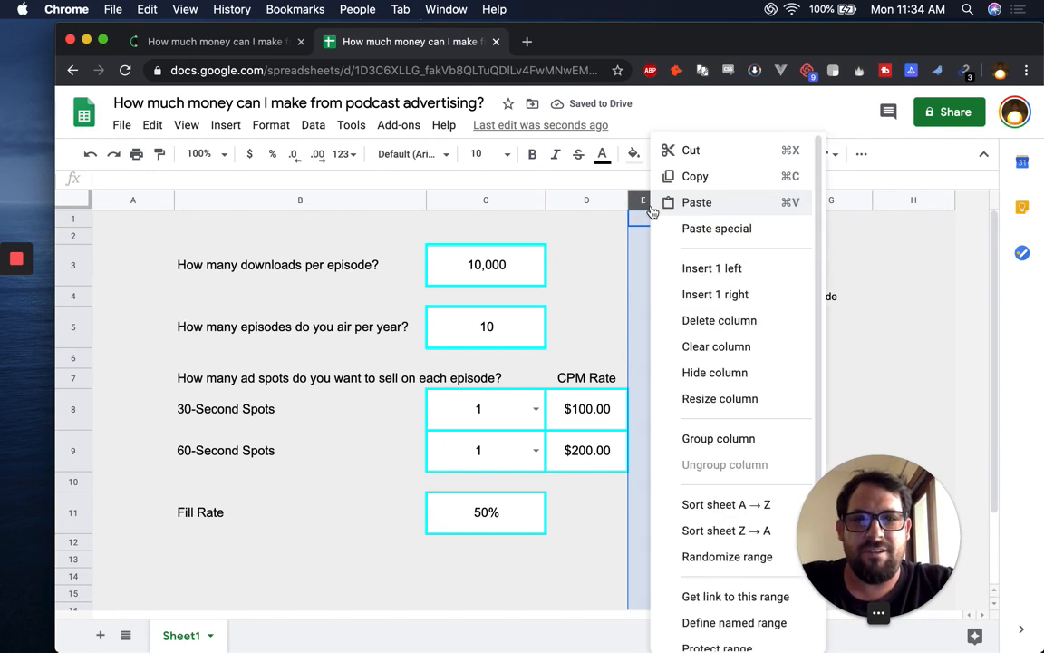
pyautogui.click(719, 321)
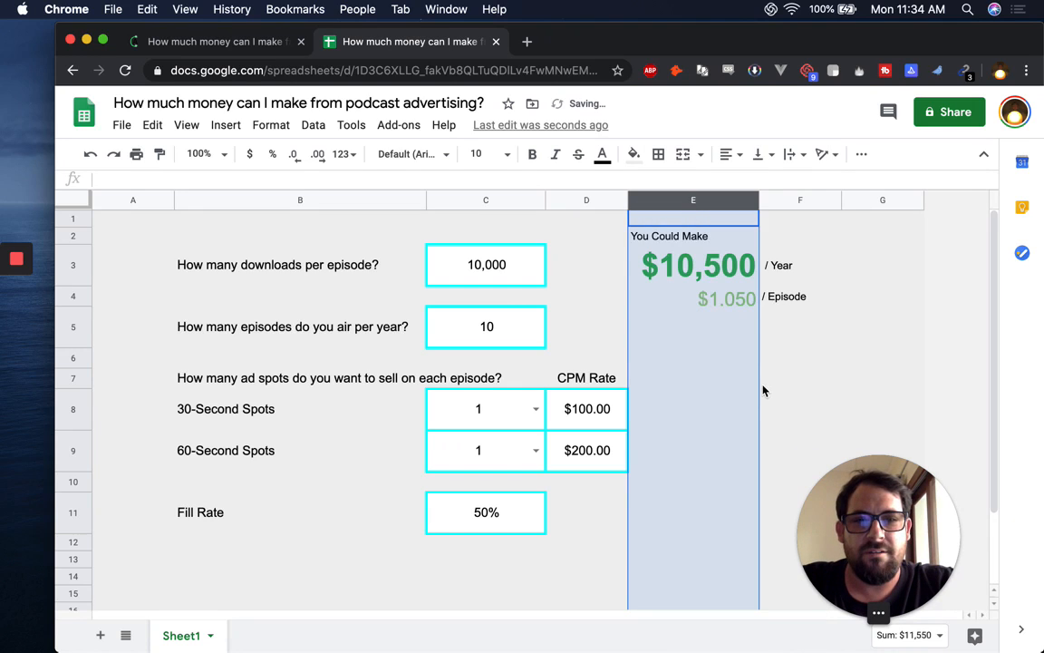
pyautogui.click(763, 377)
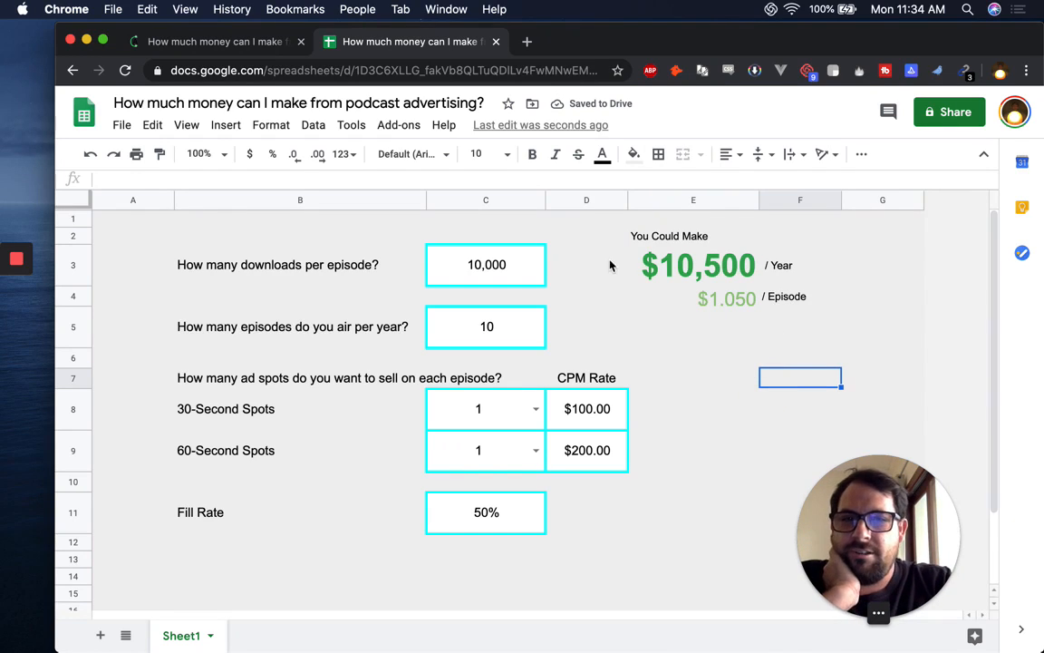
# Add a dashed green outer border around the yearly and per-episode earnings in E3:F4
pyautogui.click(660, 235)
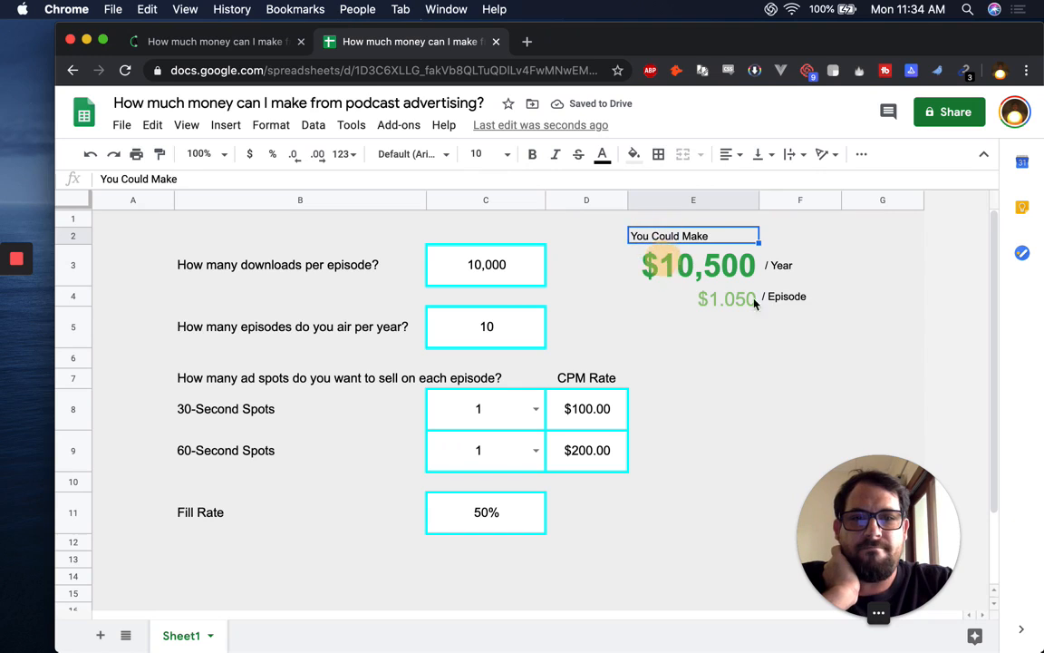
pyautogui.moveTo(716, 270); pyautogui.dragTo(793, 310)
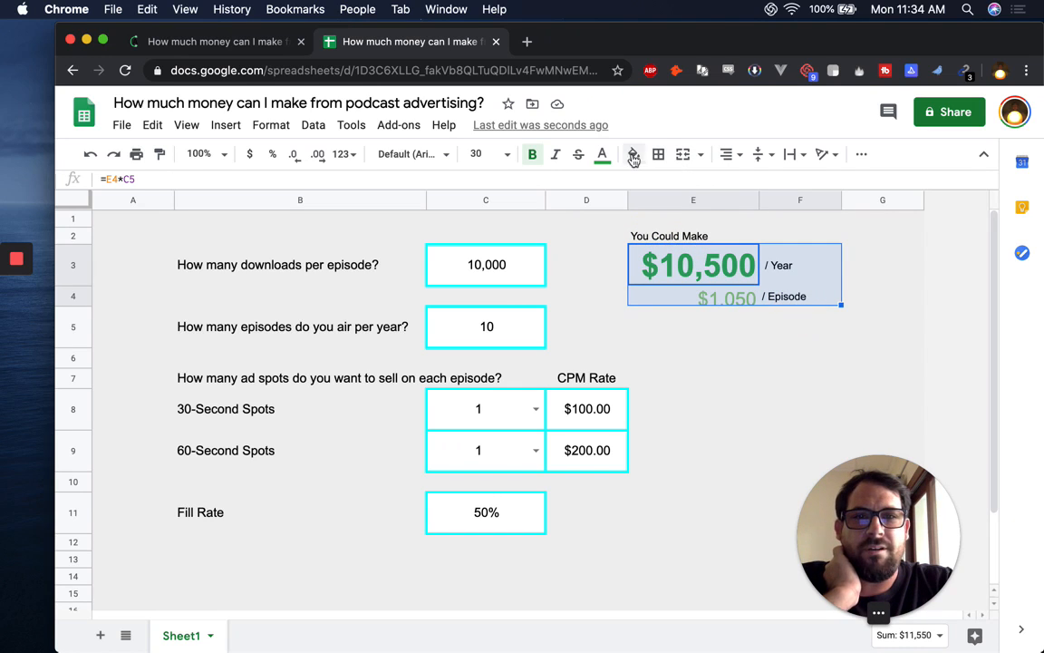
pyautogui.click(663, 156)
pyautogui.click(786, 212)
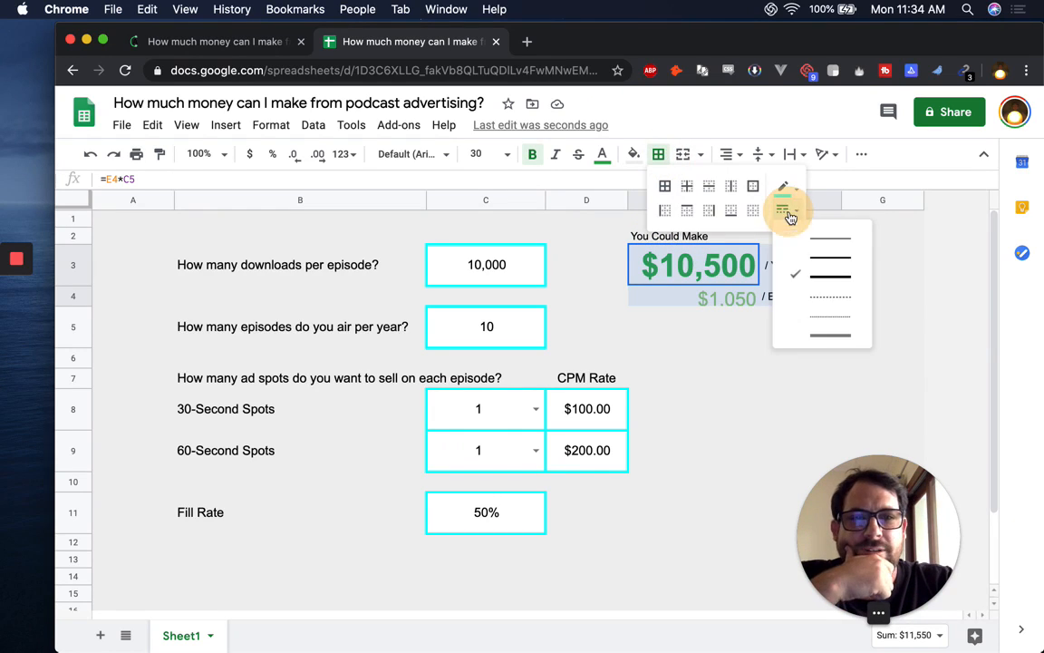
pyautogui.click(843, 301)
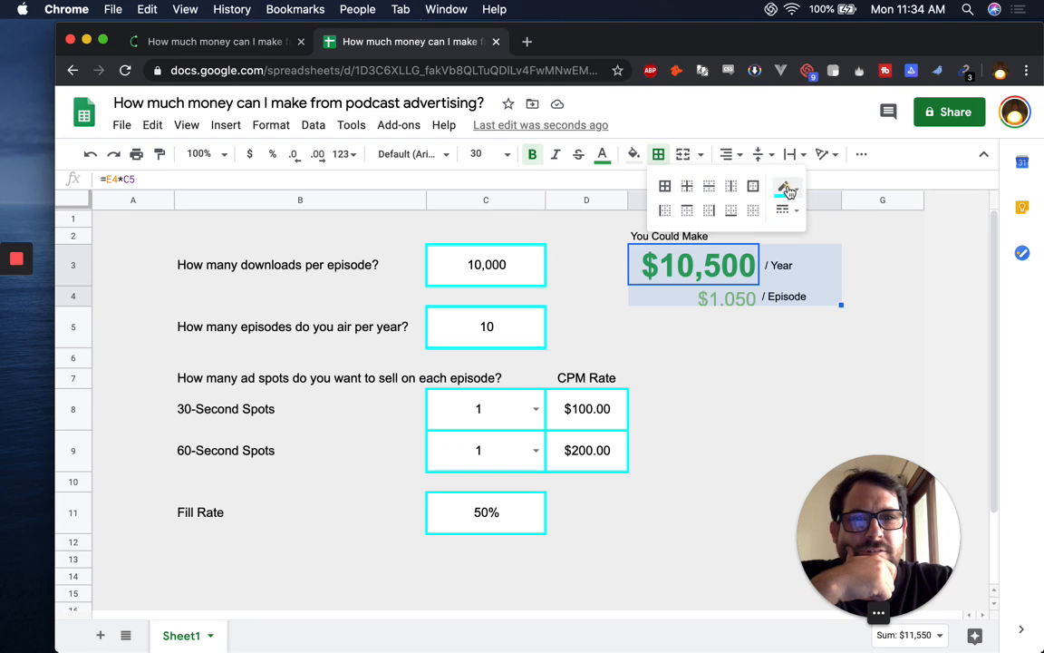
pyautogui.click(785, 187)
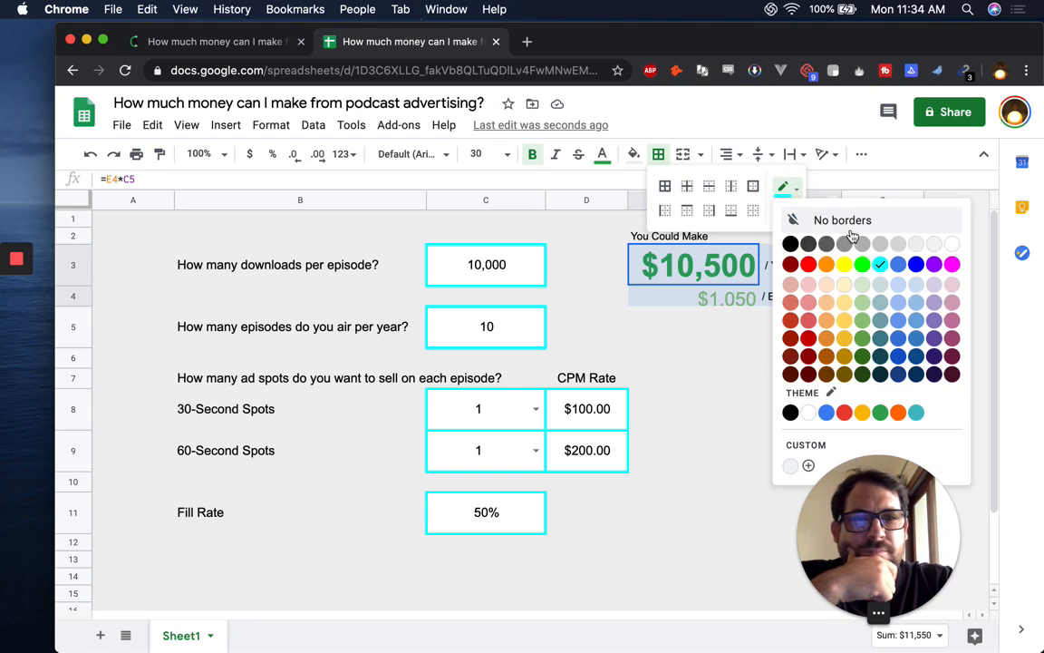
pyautogui.click(862, 338)
pyautogui.click(751, 187)
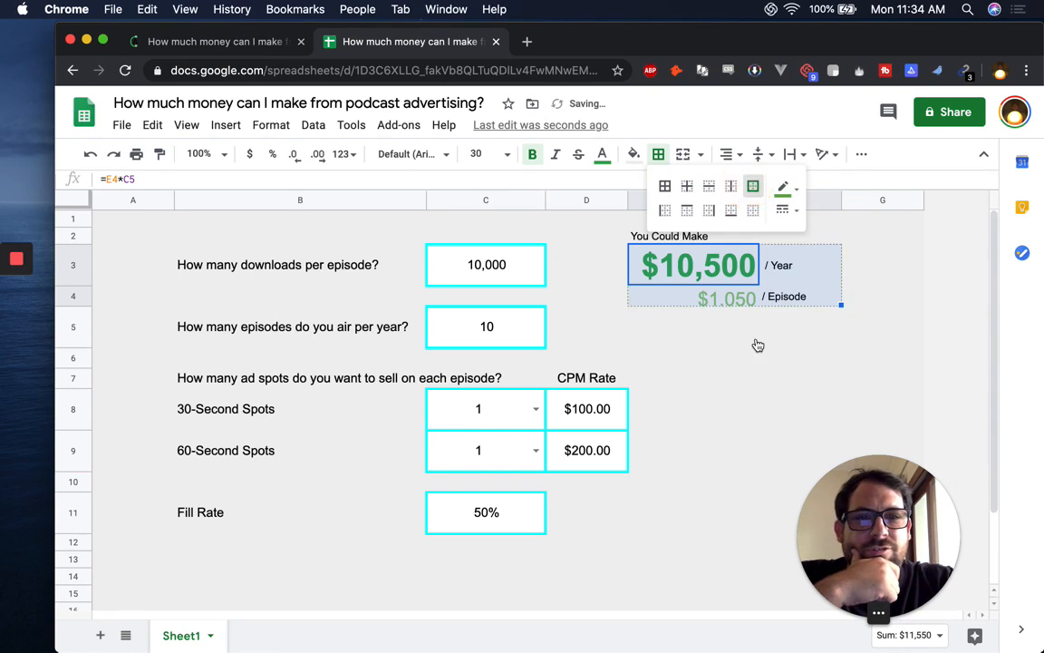
pyautogui.click(731, 380)
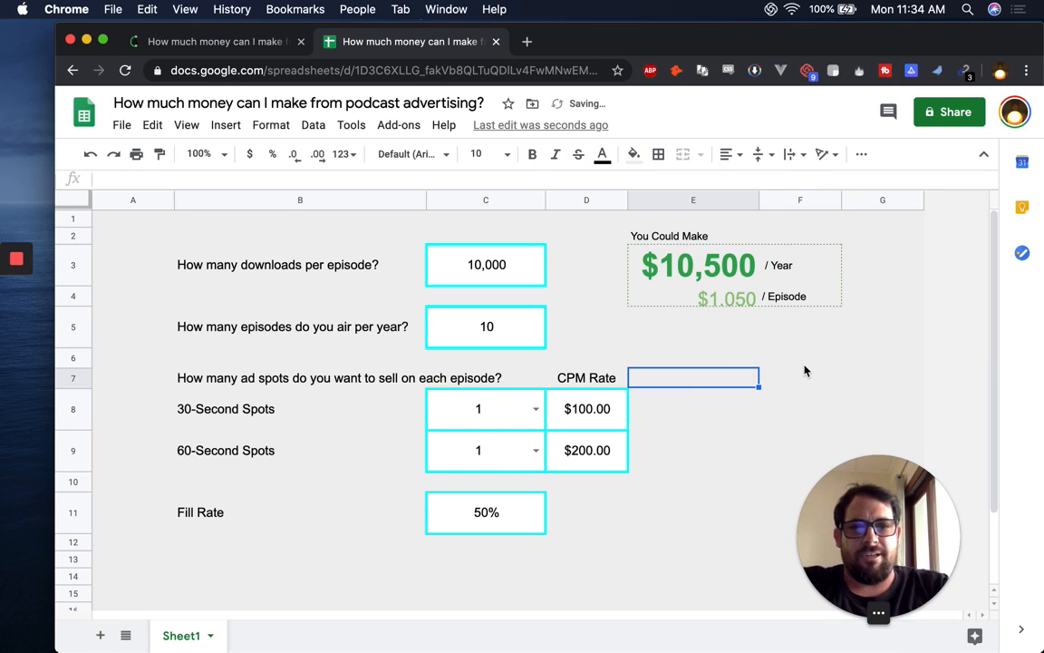
# Apply the same outer border around E2:F5, including the "You Could Make" label and the empty row below the earnings
pyautogui.click(698, 324)
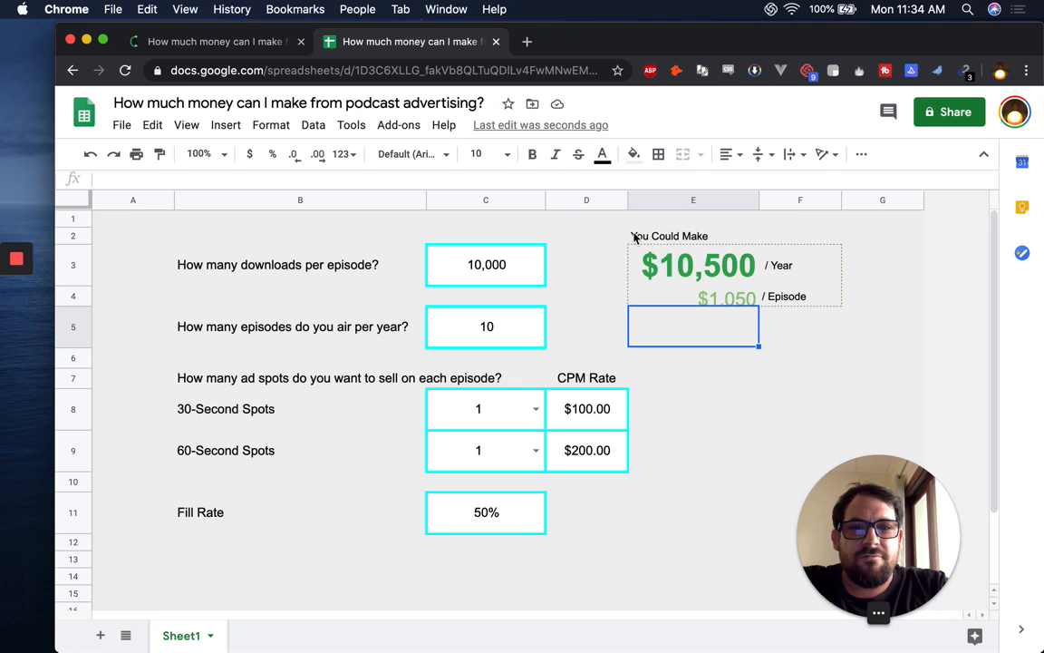
pyautogui.moveTo(676, 235); pyautogui.dragTo(799, 343)
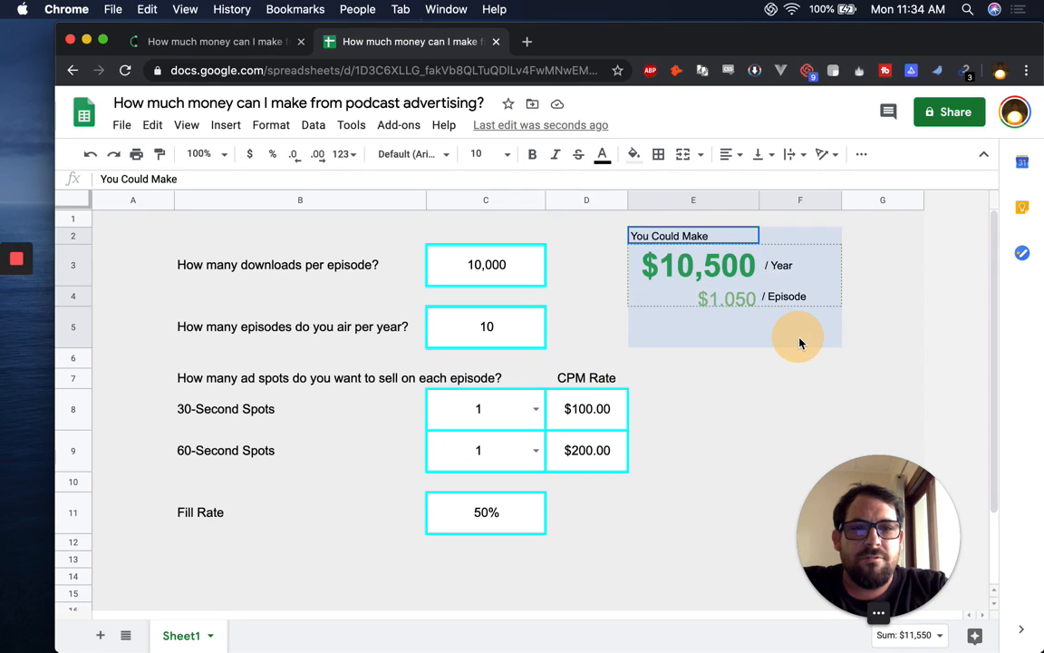
pyautogui.click(658, 155)
pyautogui.click(754, 188)
pyautogui.click(766, 263)
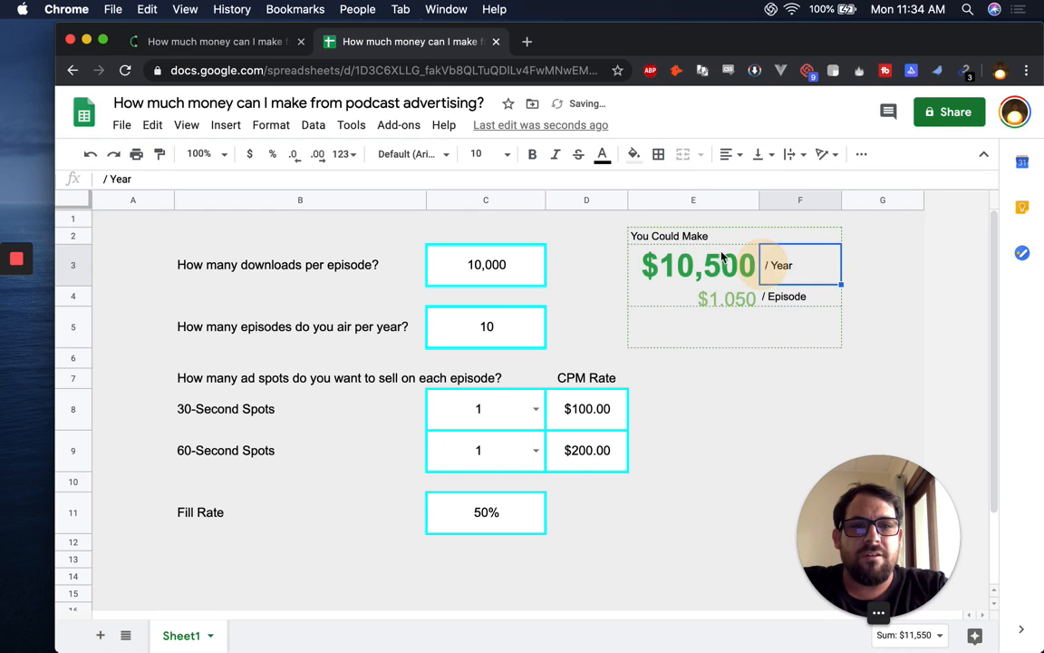
# Clear the borders from the earnings cells E3:F4
pyautogui.click(683, 258)
pyautogui.moveTo(793, 295); pyautogui.dragTo(795, 296)
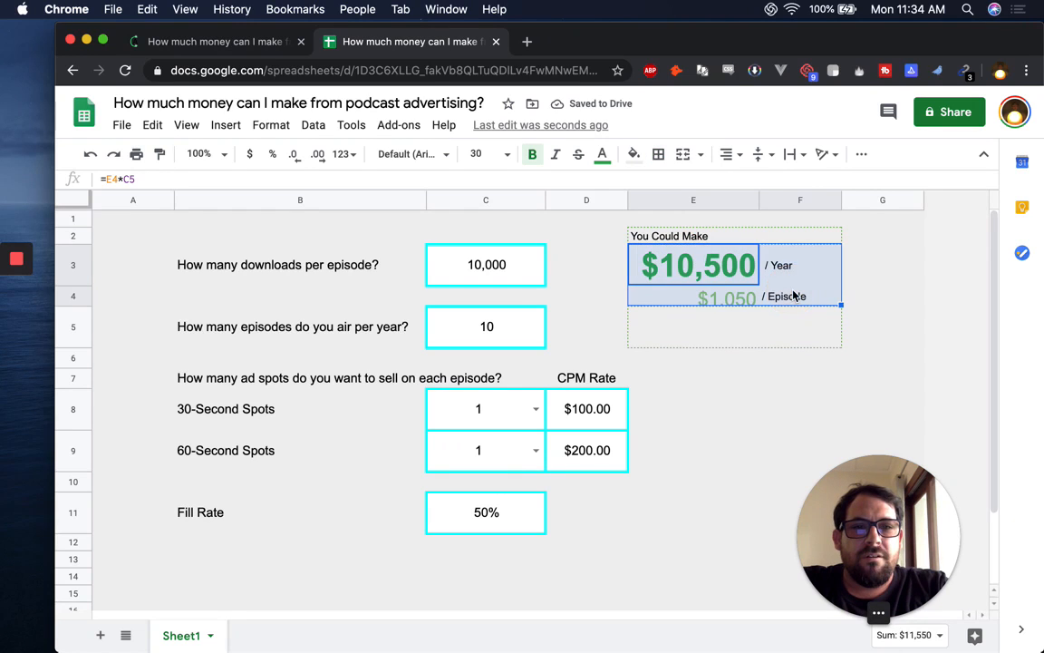
pyautogui.click(659, 154)
pyautogui.click(751, 212)
pyautogui.click(870, 296)
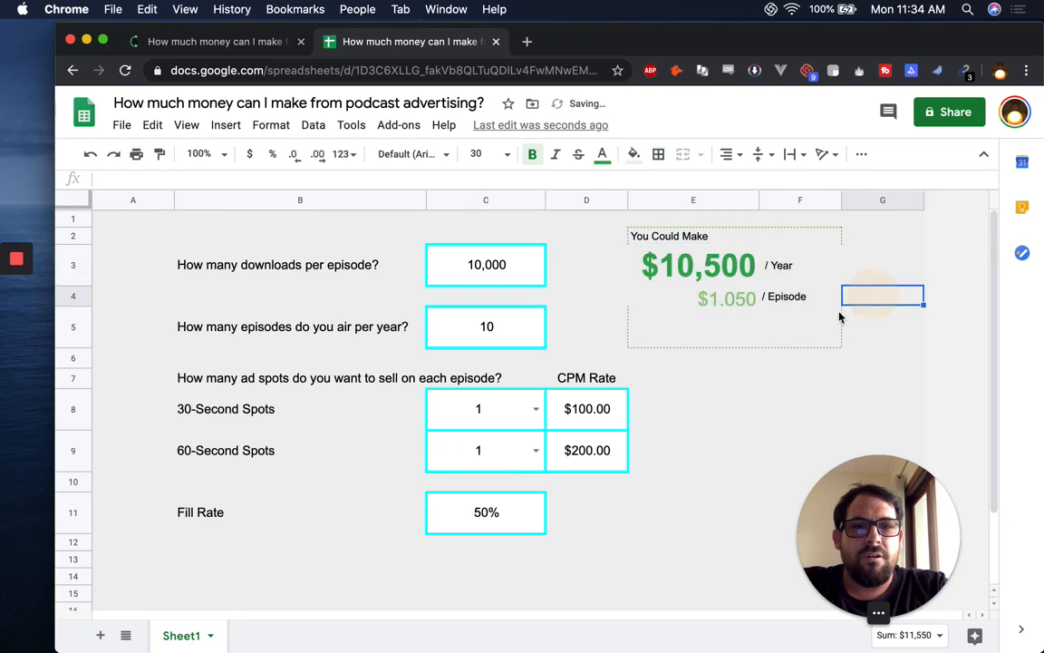
# Reapply the dashed green outer border around the whole E2:F5 block
pyautogui.moveTo(671, 237); pyautogui.dragTo(820, 344)
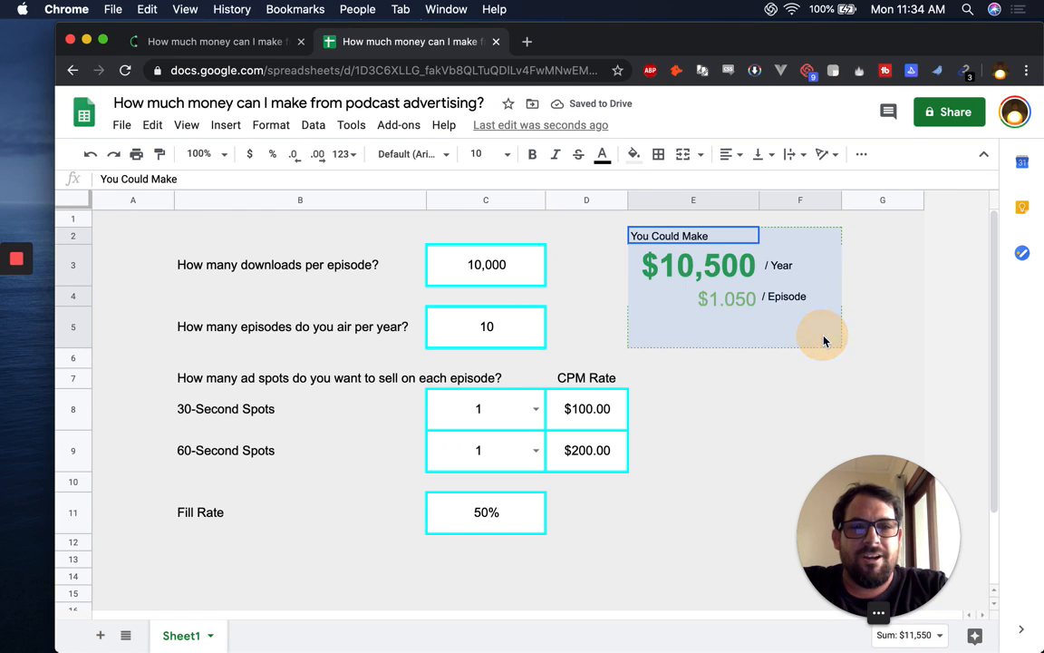
pyautogui.click(651, 156)
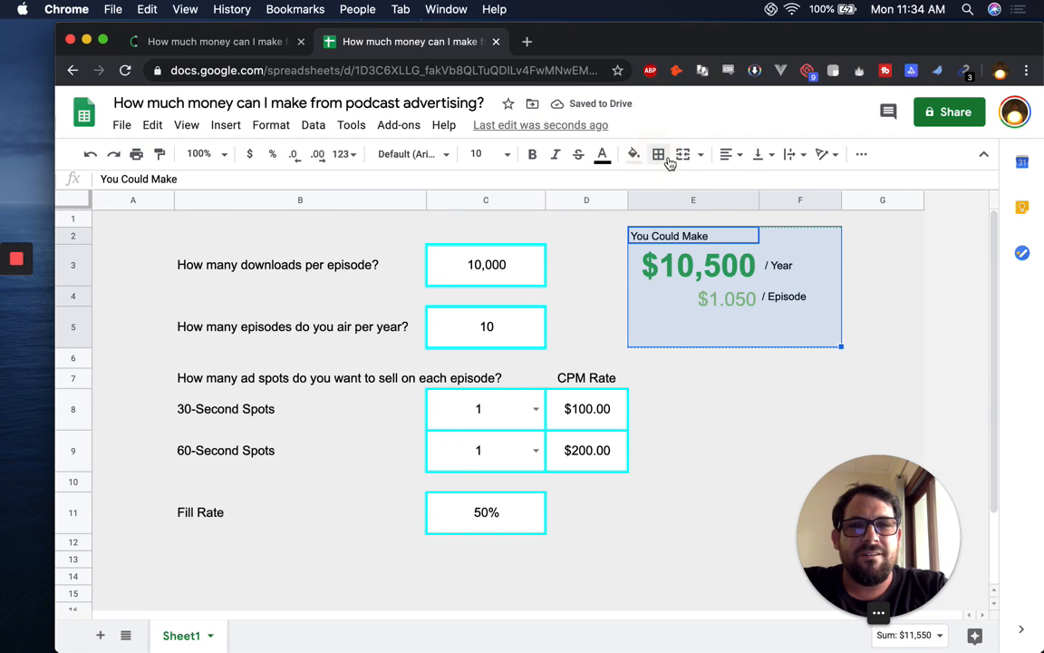
pyautogui.click(659, 156)
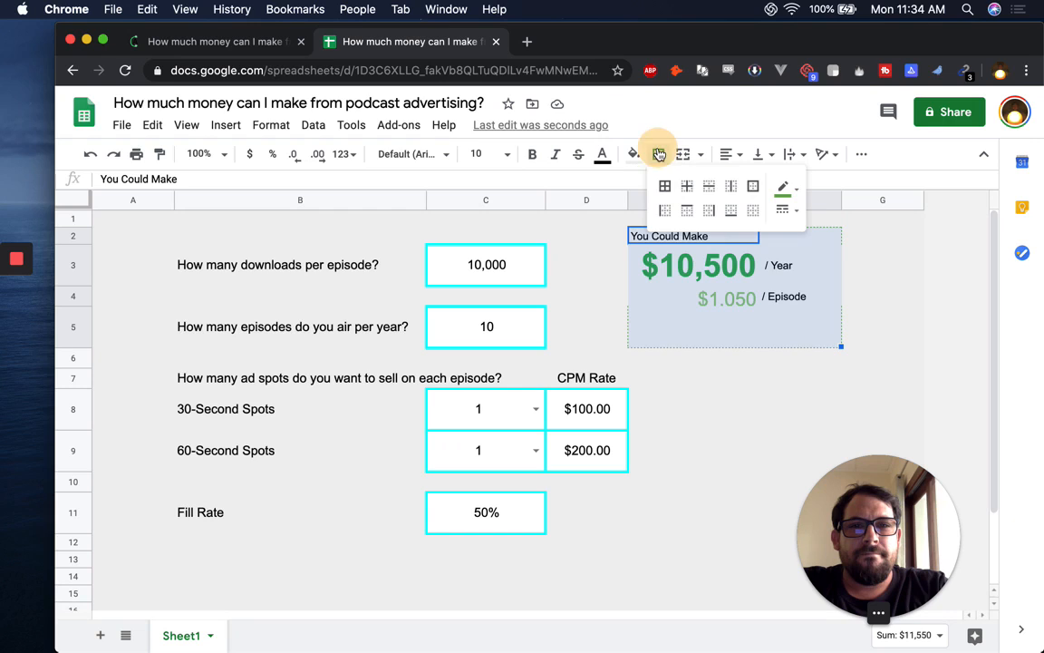
pyautogui.click(753, 186)
pyautogui.click(791, 301)
pyautogui.click(907, 322)
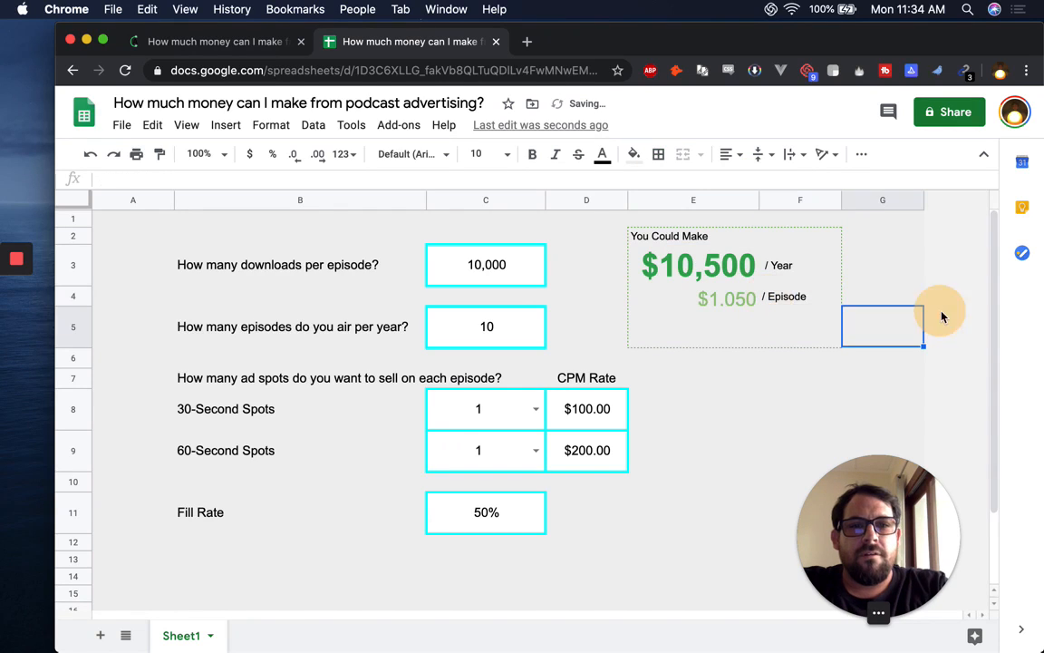
# Add an outer border around E2:F4 only, from the "You Could Make" label to the per-episode earnings
pyautogui.click(737, 335)
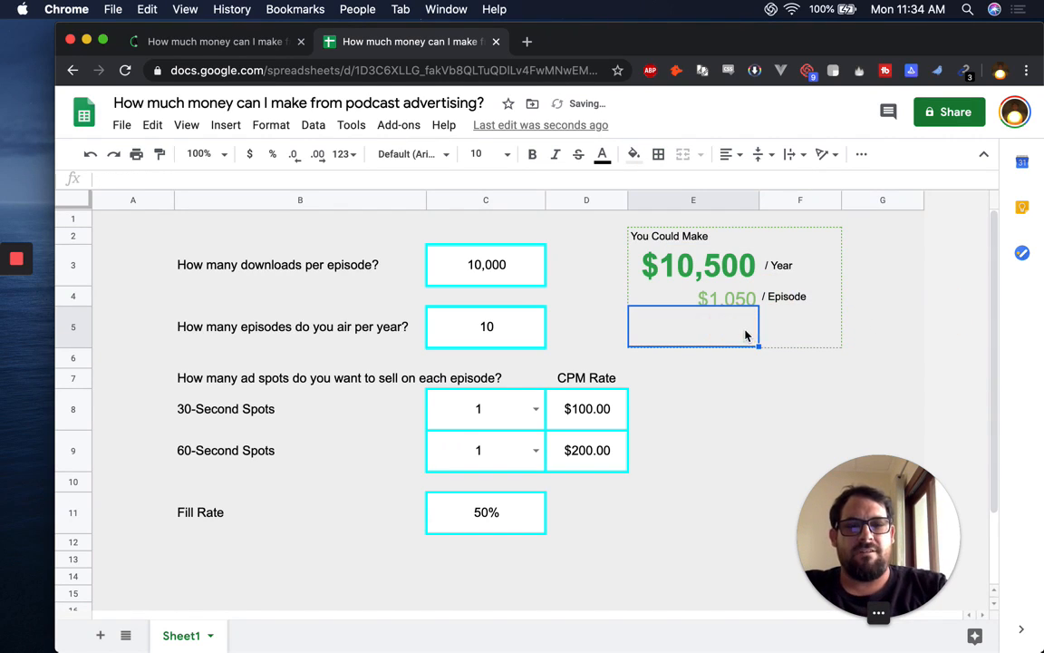
pyautogui.click(805, 336)
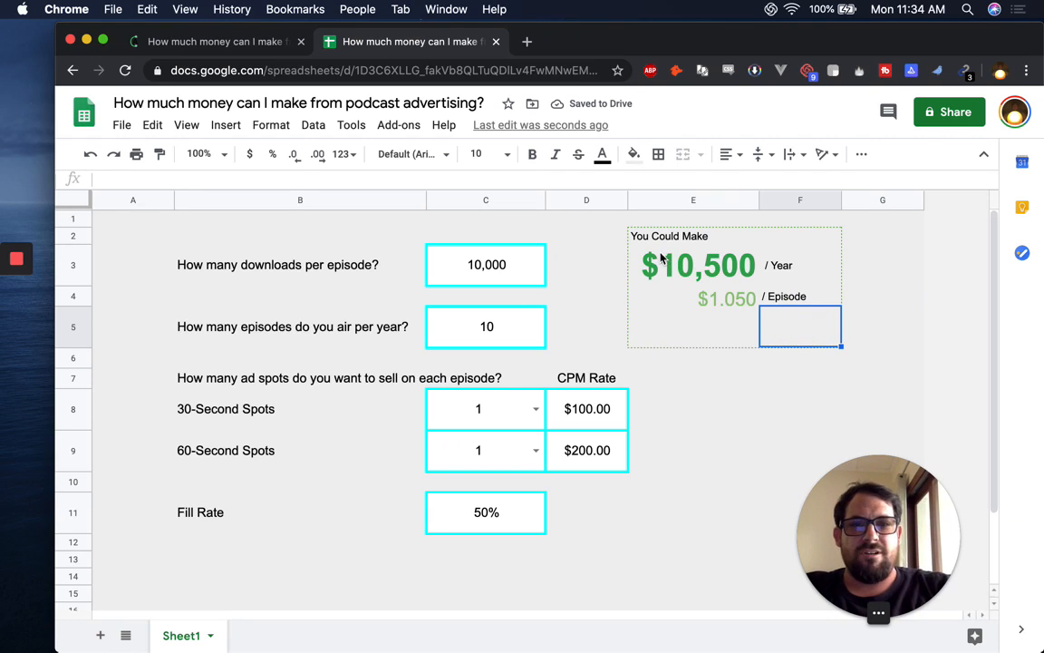
pyautogui.moveTo(648, 243); pyautogui.dragTo(794, 306)
pyautogui.click(658, 154)
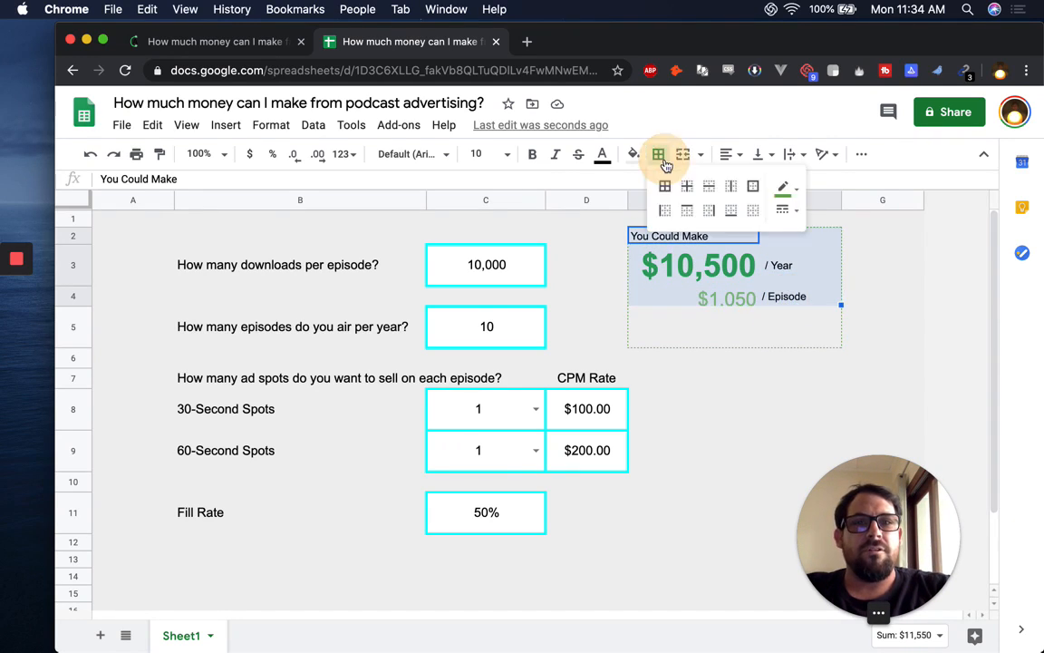
pyautogui.click(753, 187)
pyautogui.click(714, 341)
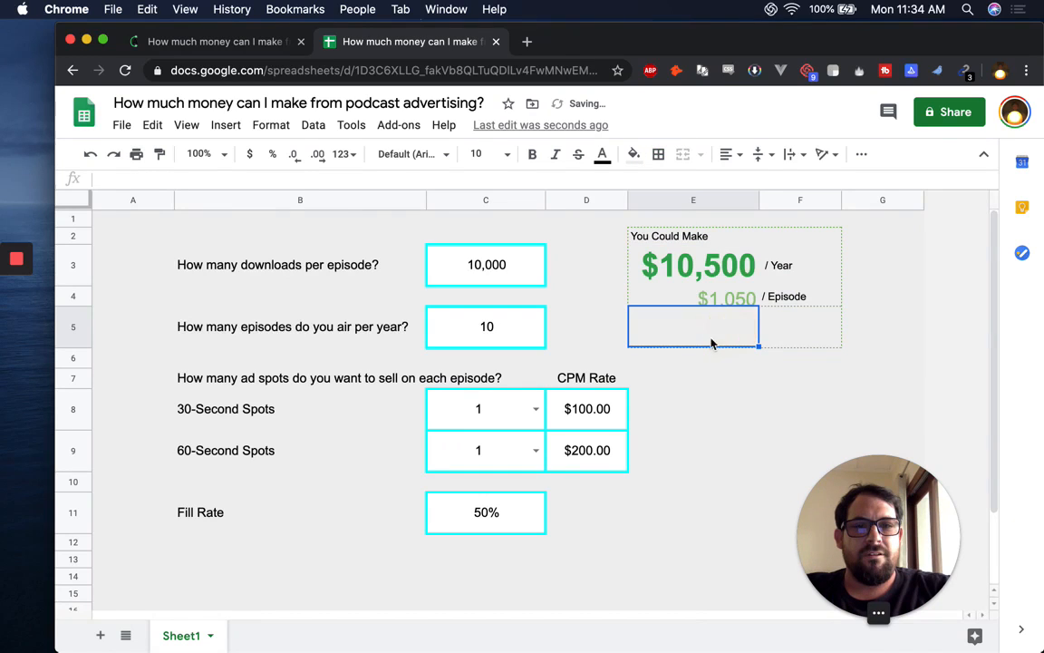
# Remove the borders from the empty cells E5:F5 below the earnings
pyautogui.moveTo(649, 326); pyautogui.dragTo(799, 326)
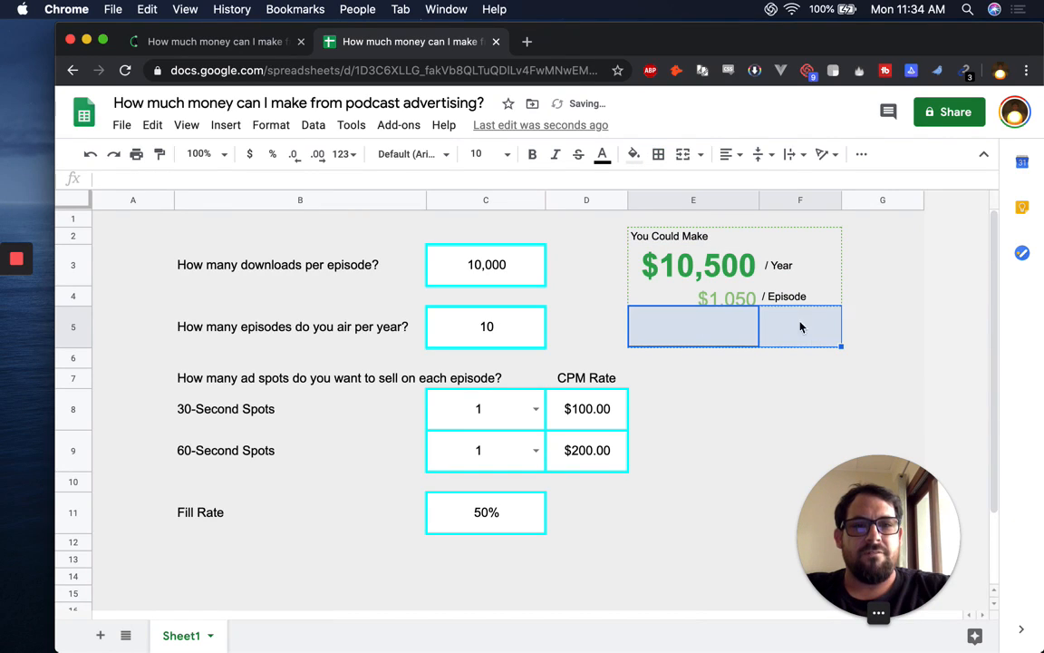
pyautogui.click(658, 154)
pyautogui.click(754, 210)
pyautogui.click(750, 304)
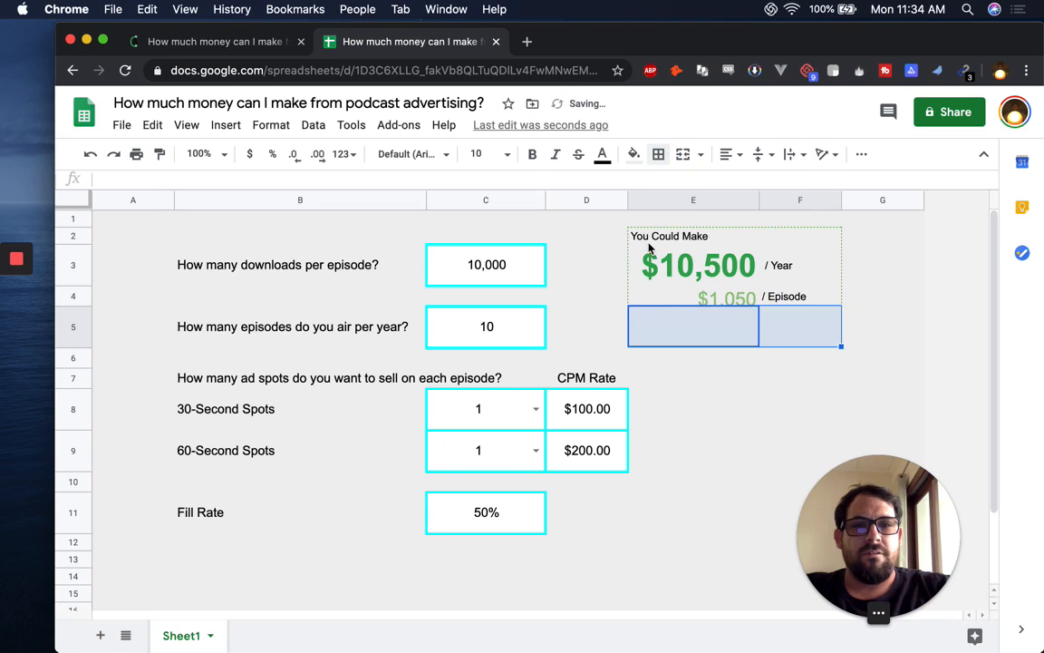
# Restore the dashed green outer border around the label and earnings in E2:F4
pyautogui.moveTo(642, 236); pyautogui.dragTo(799, 296)
pyautogui.click(659, 154)
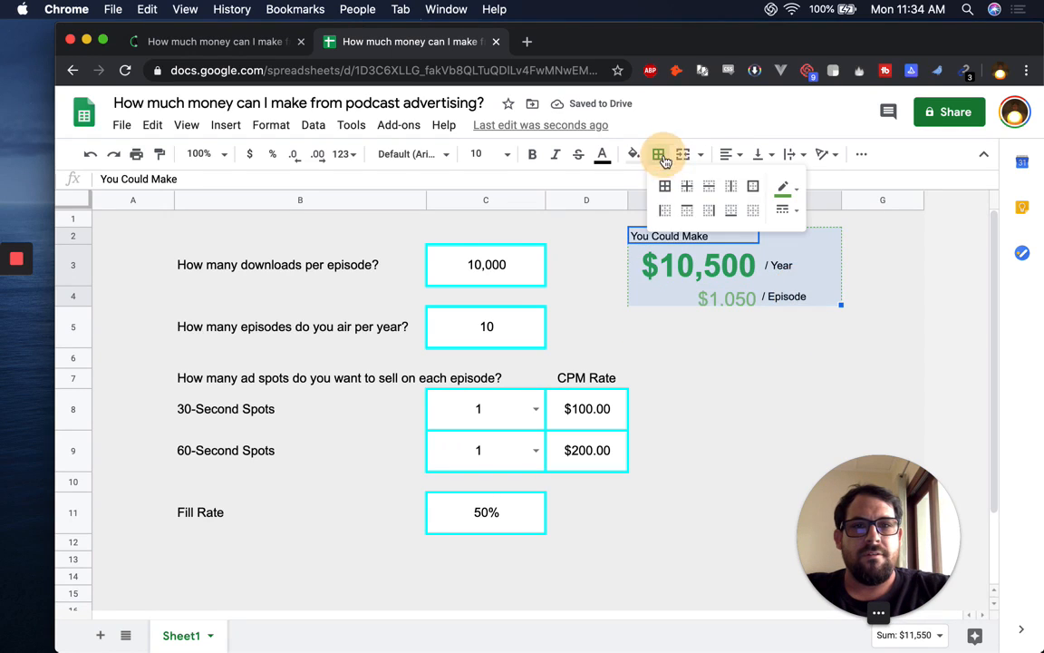
pyautogui.click(758, 188)
pyautogui.click(769, 328)
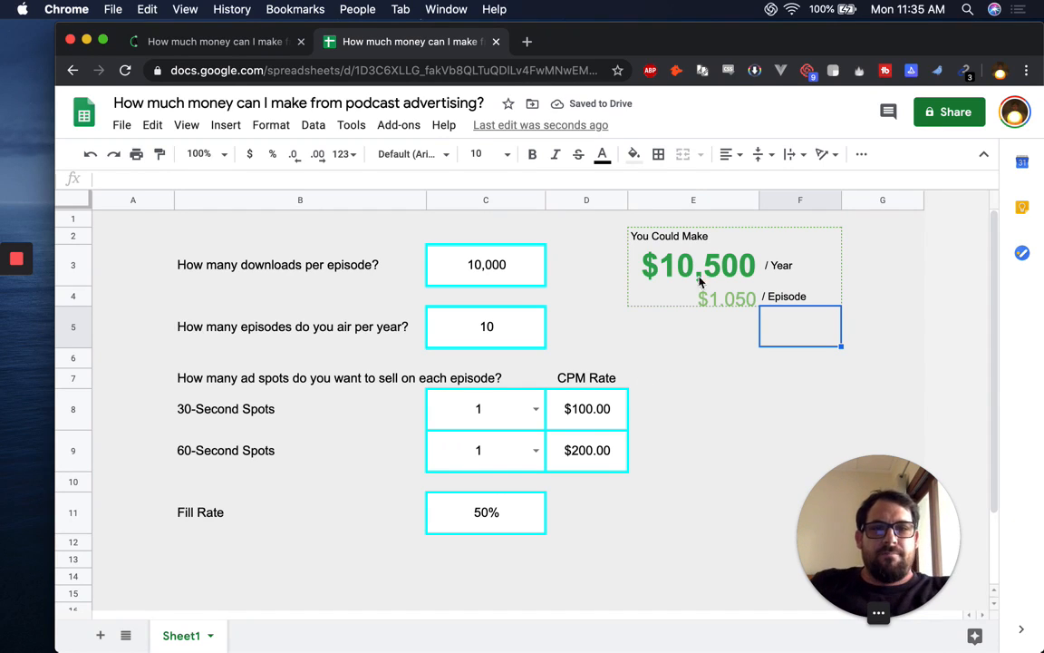
# Set the "You Could Make" label in E2 to the Arial Narrow font at size 15
pyautogui.click(706, 238)
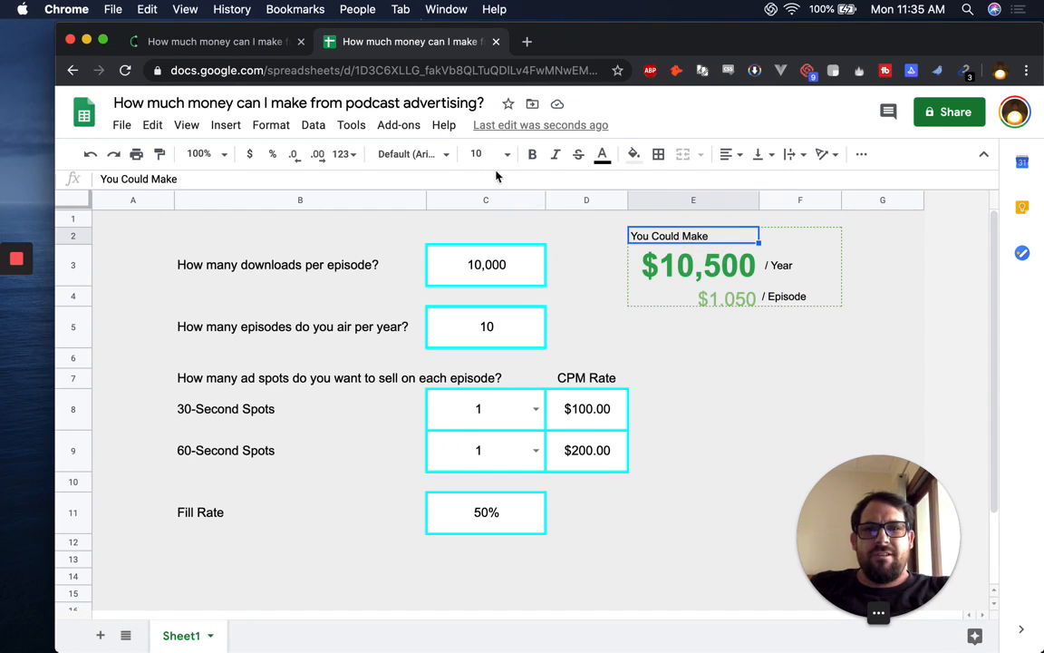
pyautogui.click(436, 160)
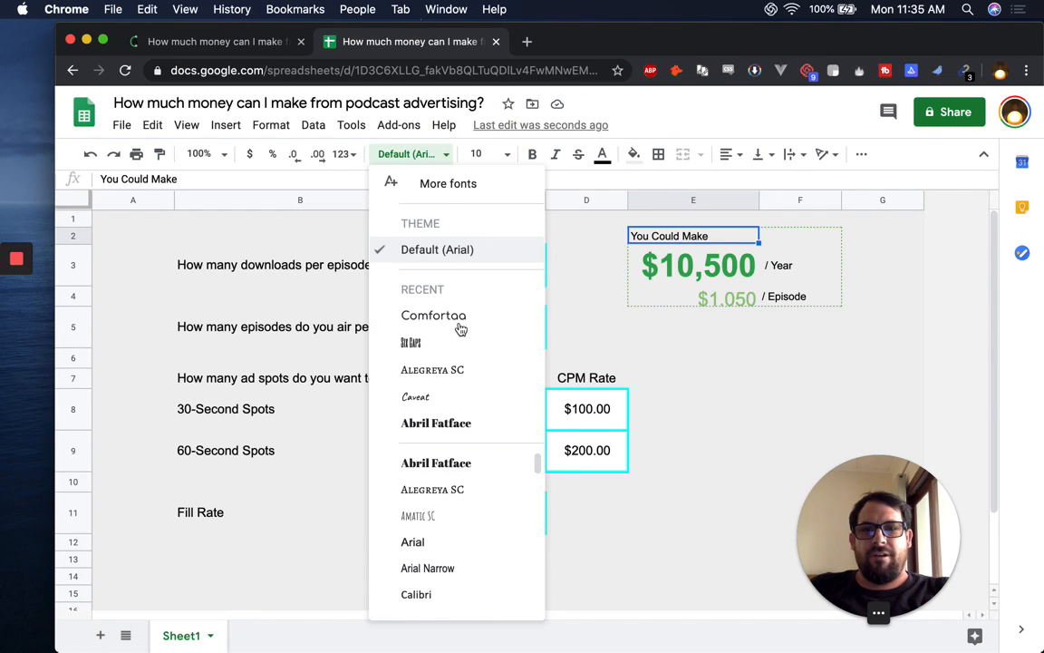
pyautogui.click(466, 369)
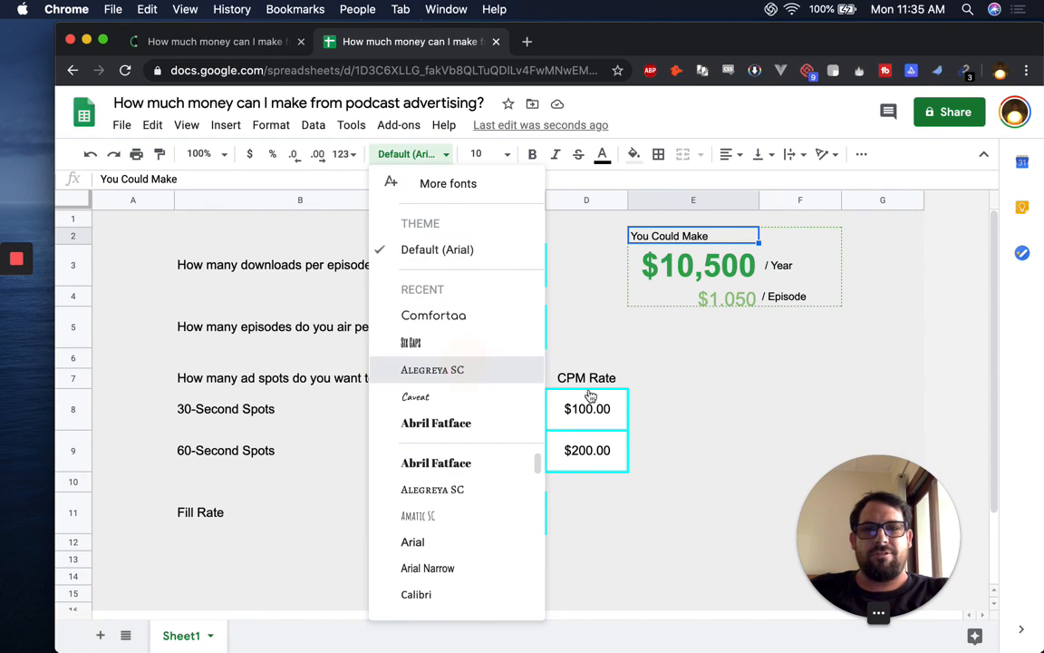
pyautogui.click(424, 155)
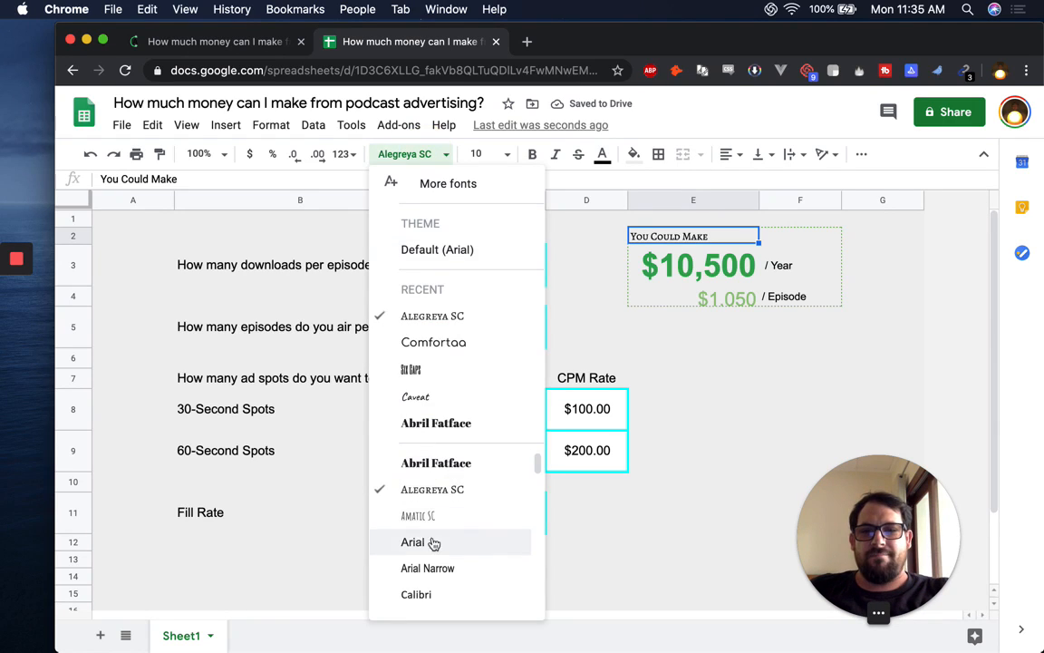
pyautogui.click(446, 570)
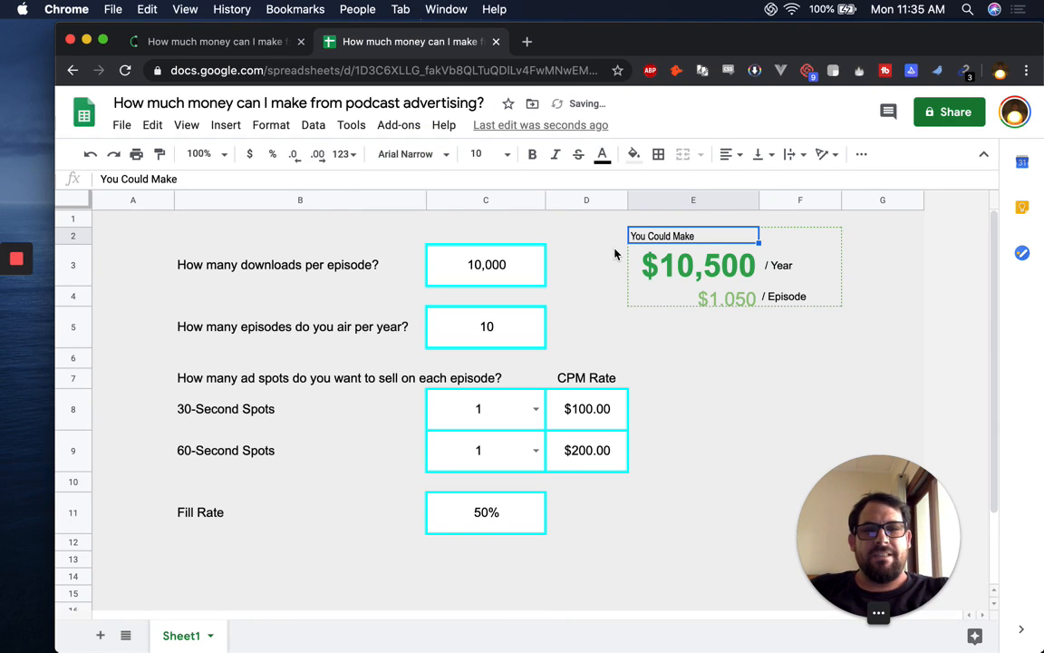
pyautogui.click(474, 159)
pyautogui.write('15')
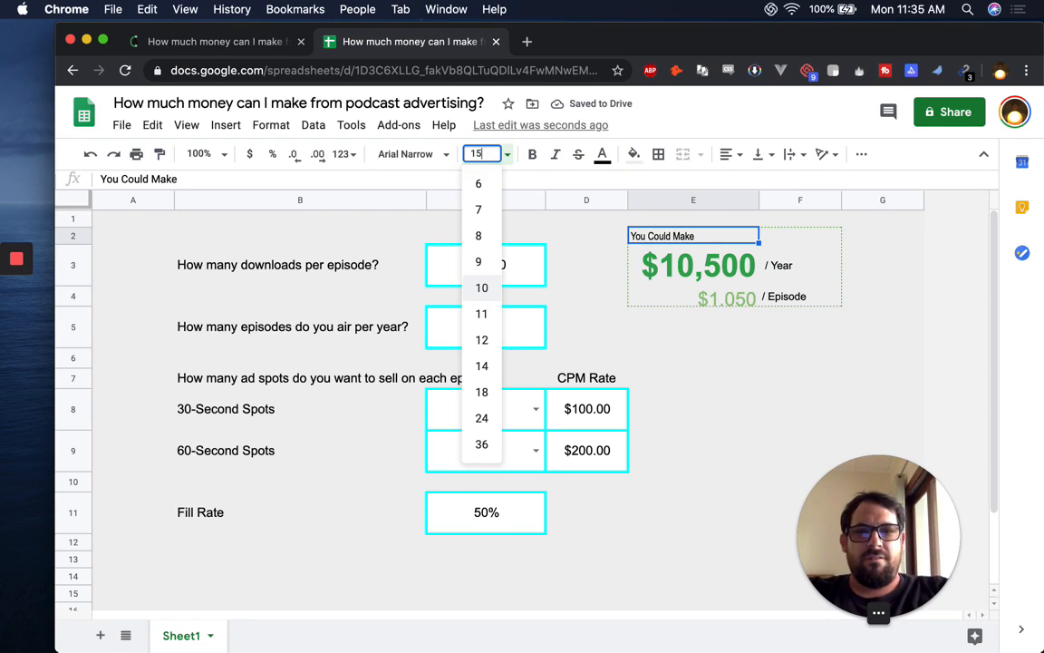
pyautogui.press('Return')
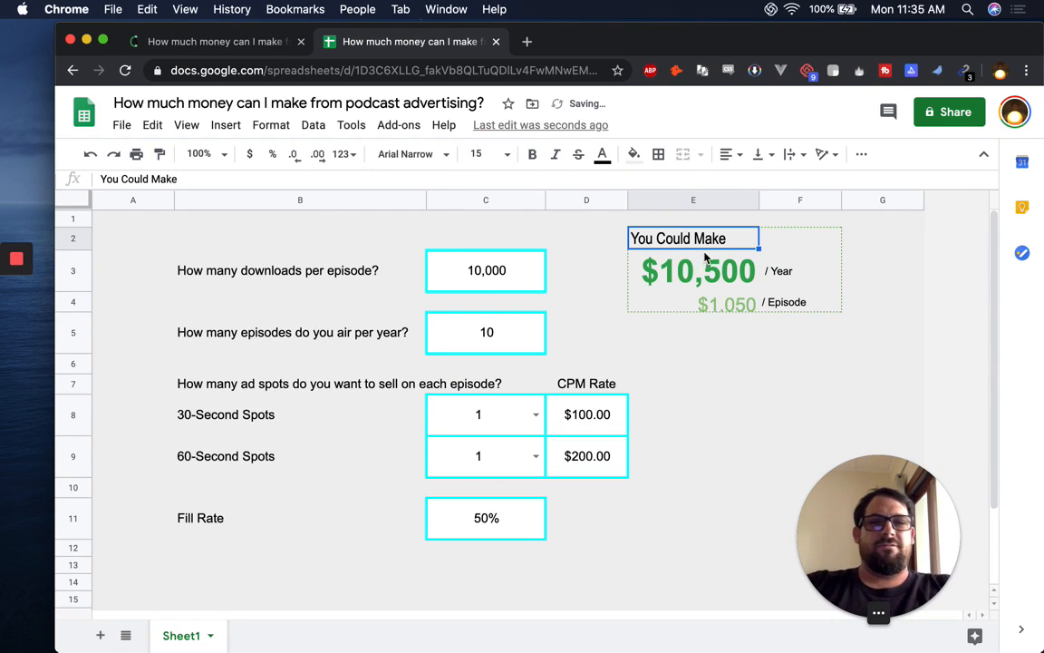
# Color the "You Could Make" label and the "/ Year" and "/ Episode" labels in F3 and F4 green
pyautogui.click(602, 154)
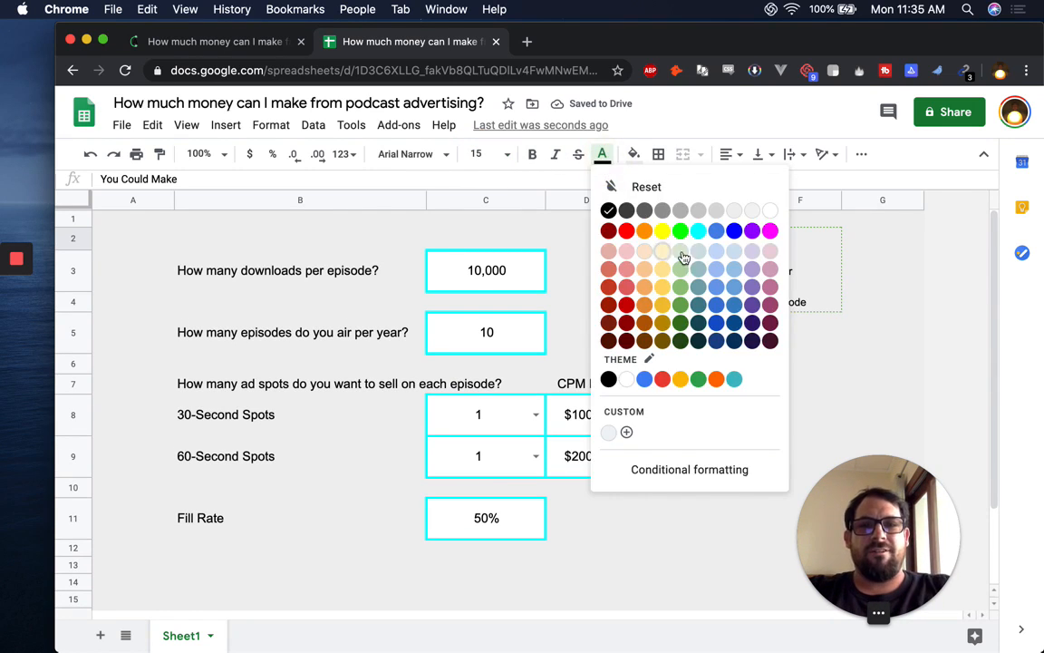
pyautogui.click(680, 305)
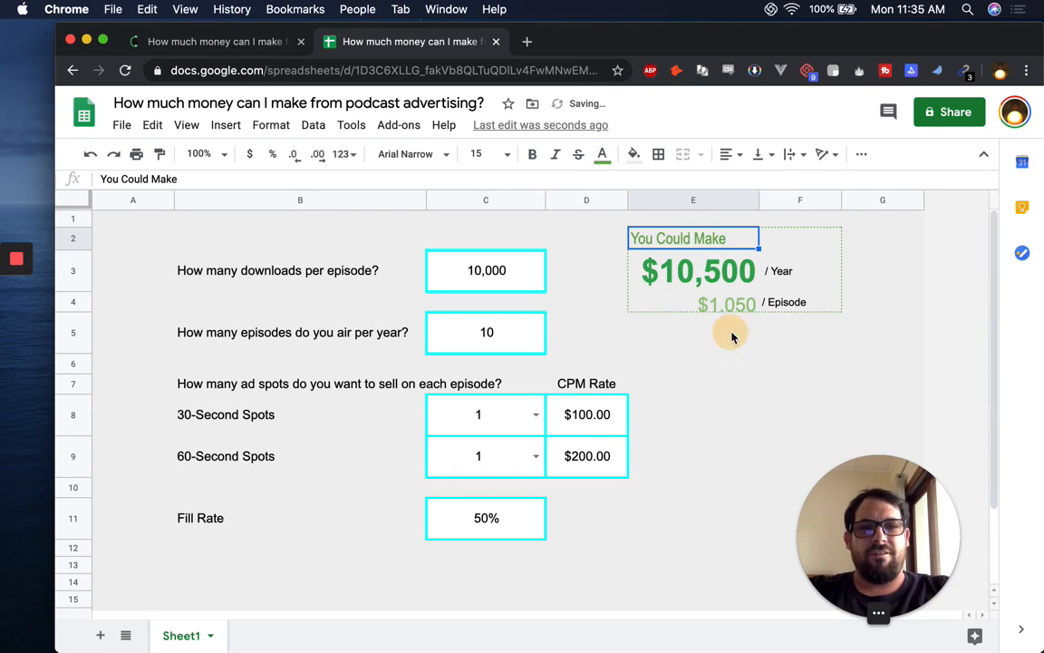
pyautogui.click(804, 273)
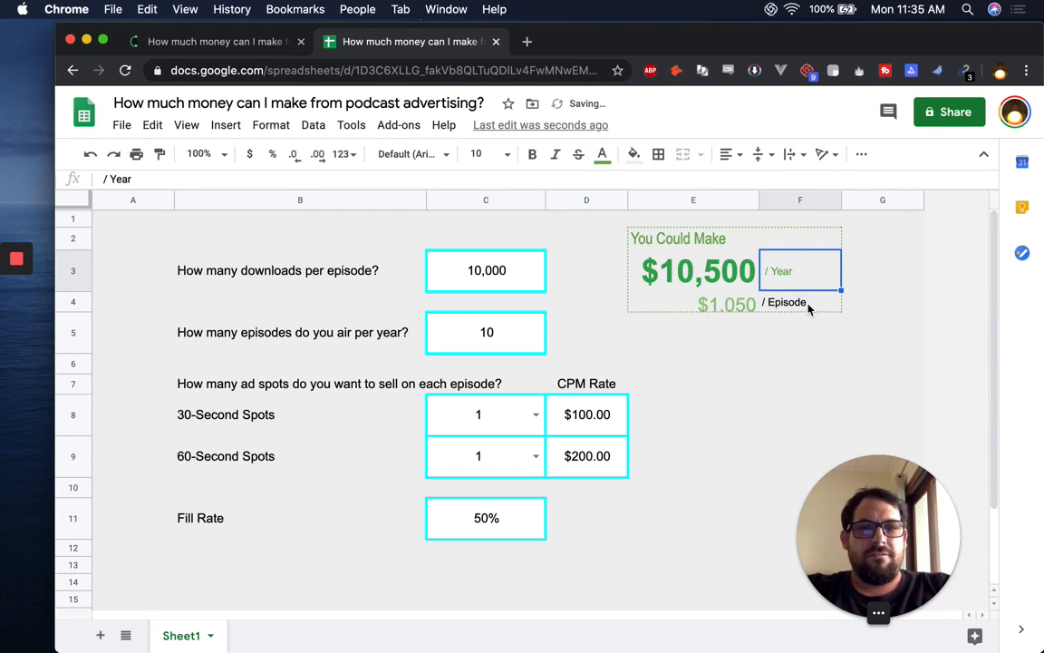
pyautogui.click(809, 306)
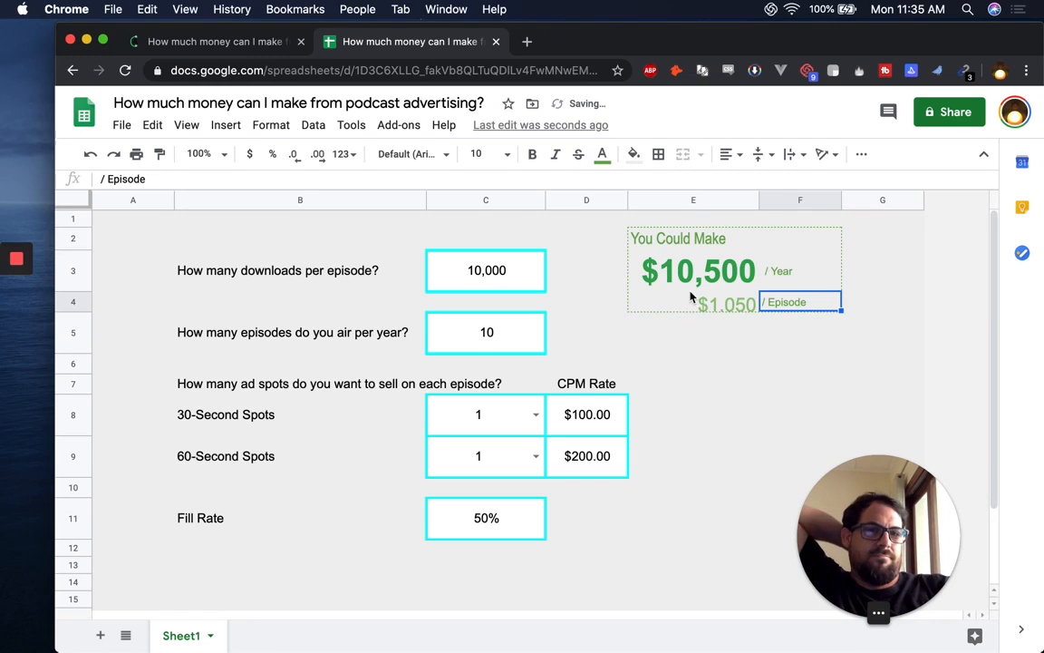
pyautogui.click(696, 323)
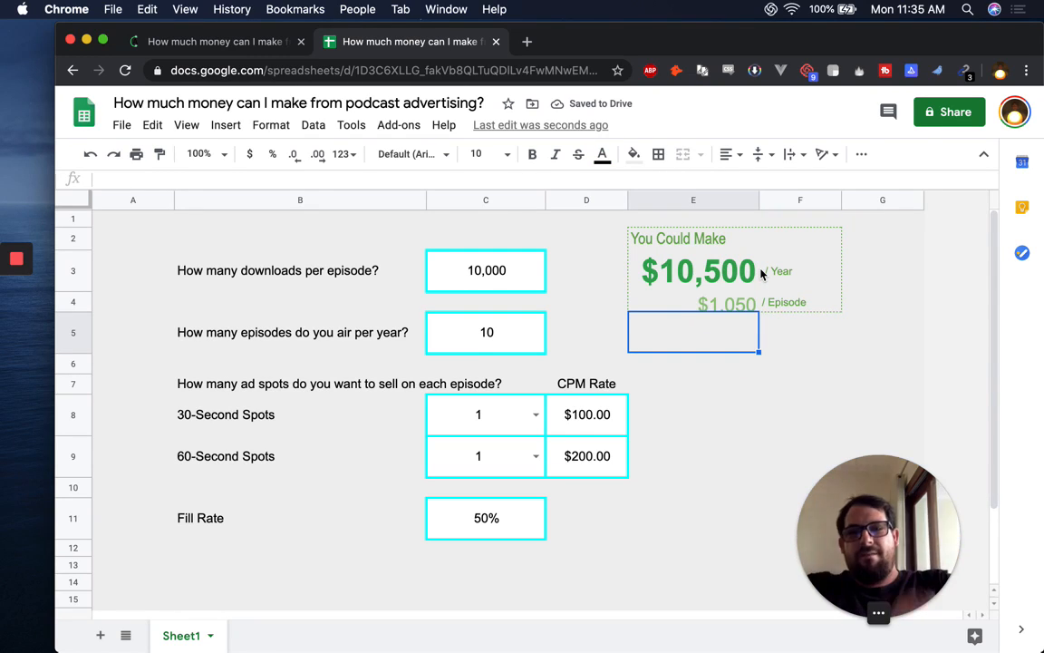
pyautogui.click(403, 274)
pyautogui.click(482, 273)
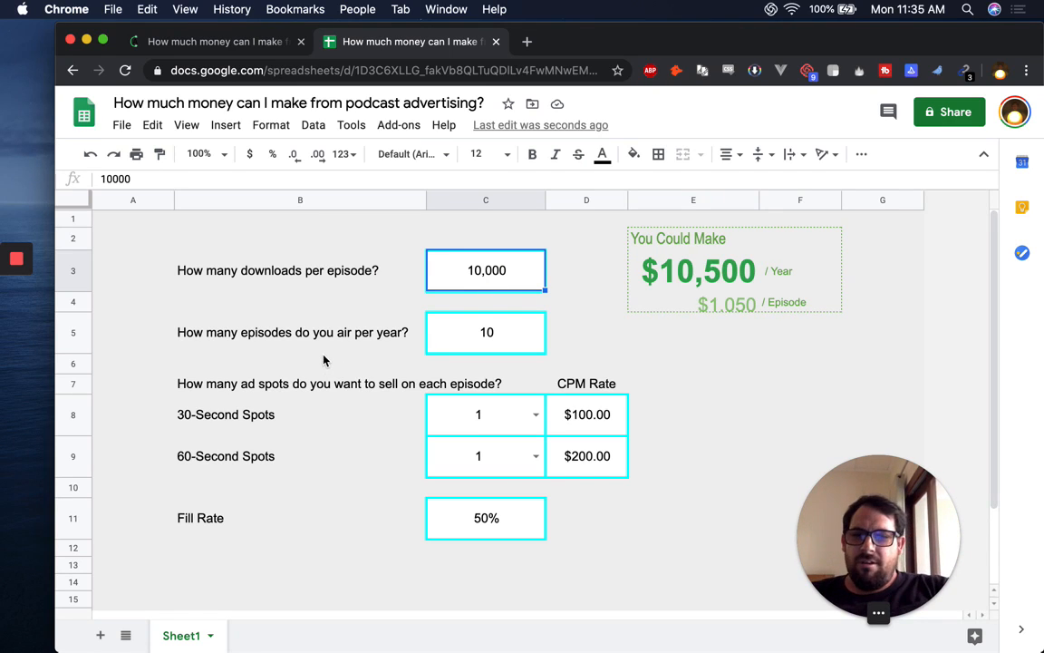
# Share the spreadsheet with anyone with the link as Editor and open the additional sharing settings
pyautogui.click(946, 115)
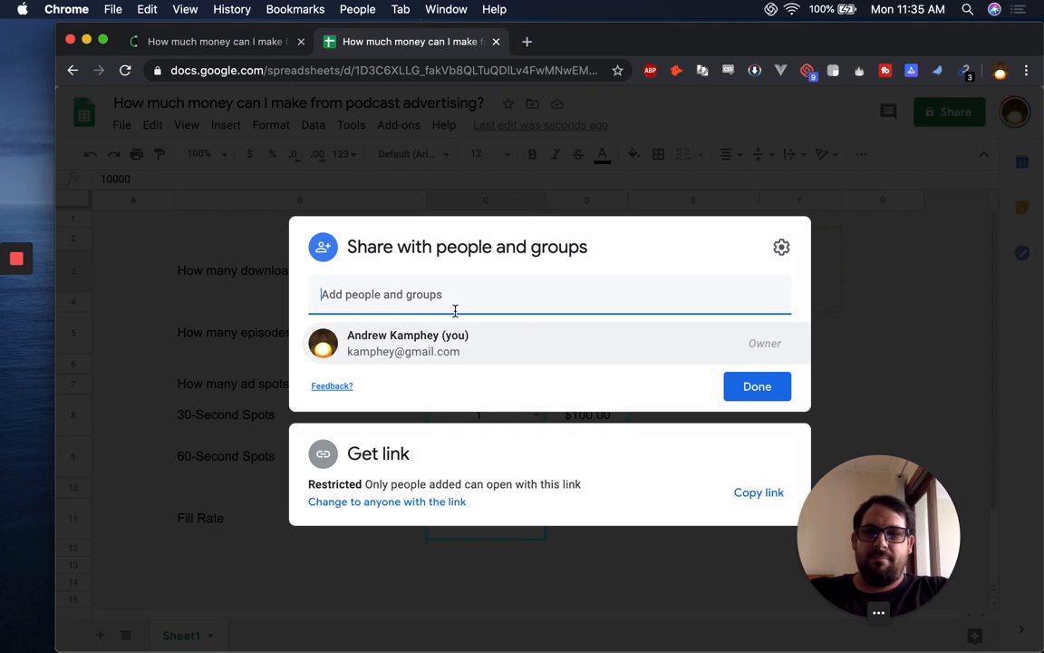
pyautogui.click(402, 504)
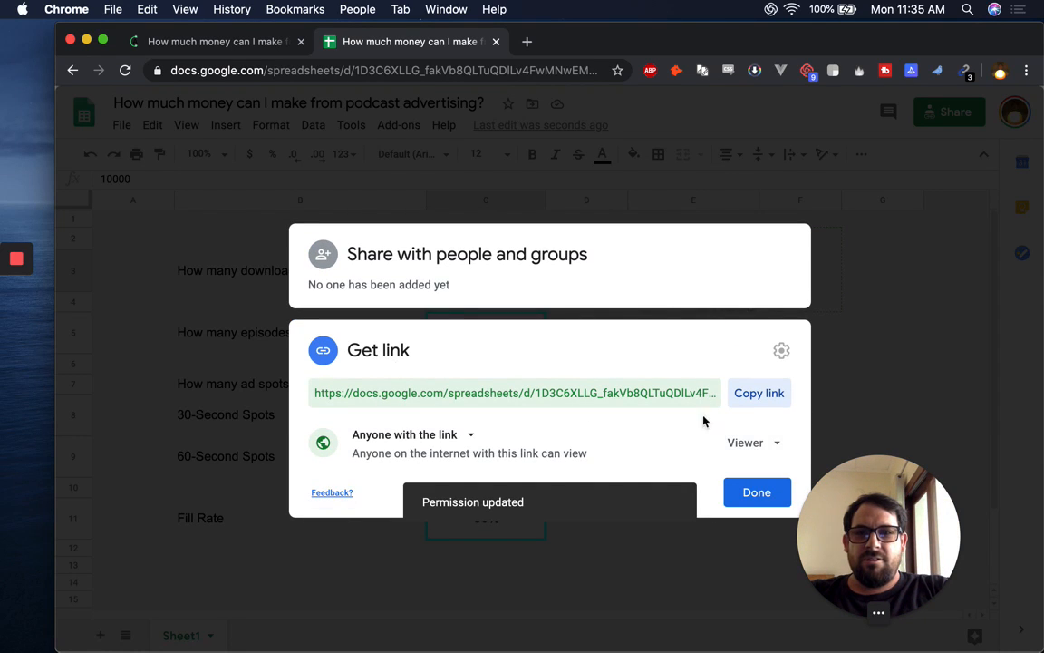
pyautogui.click(744, 450)
pyautogui.click(736, 561)
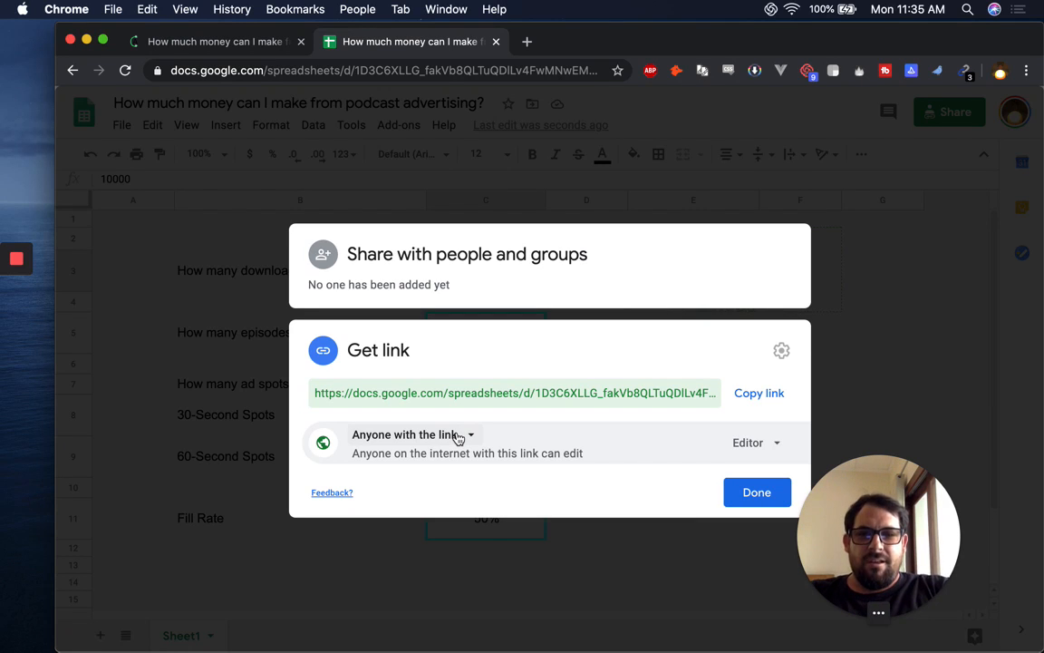
pyautogui.click(458, 436)
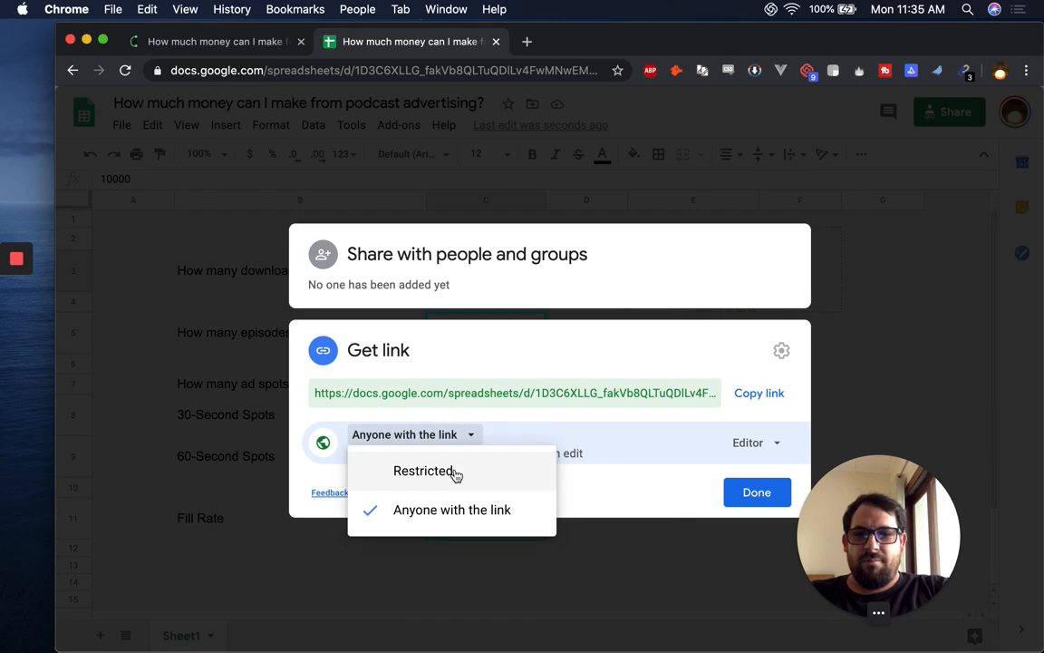
pyautogui.click(785, 353)
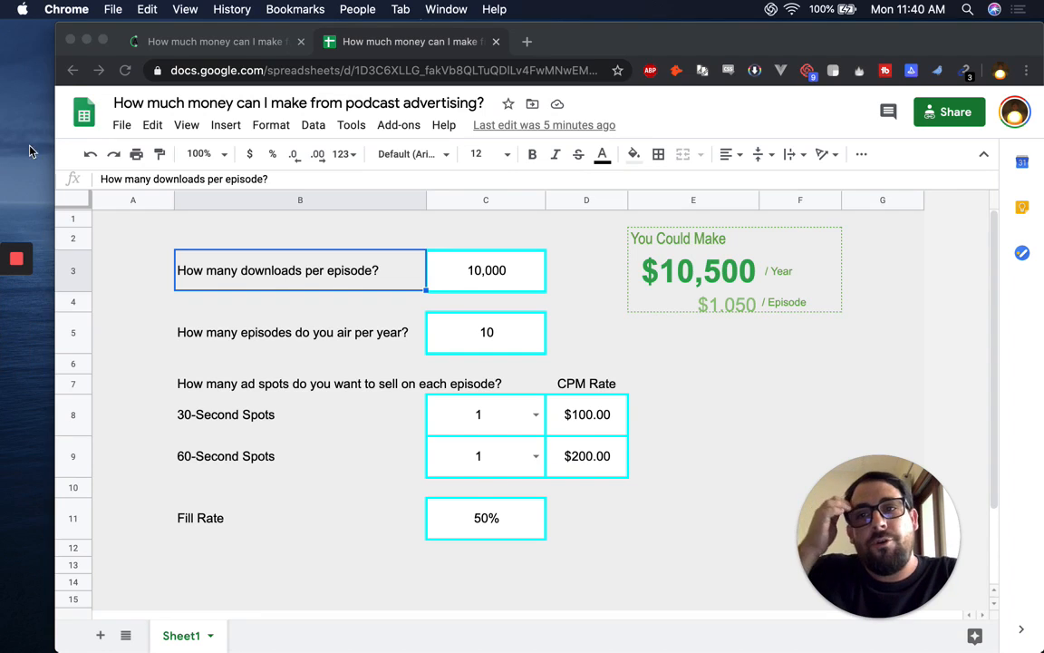
# Examine the link, embed and published content options for publishing the spreadsheet to the web, then close them without publishing
pyautogui.click(120, 125)
pyautogui.click(120, 125)
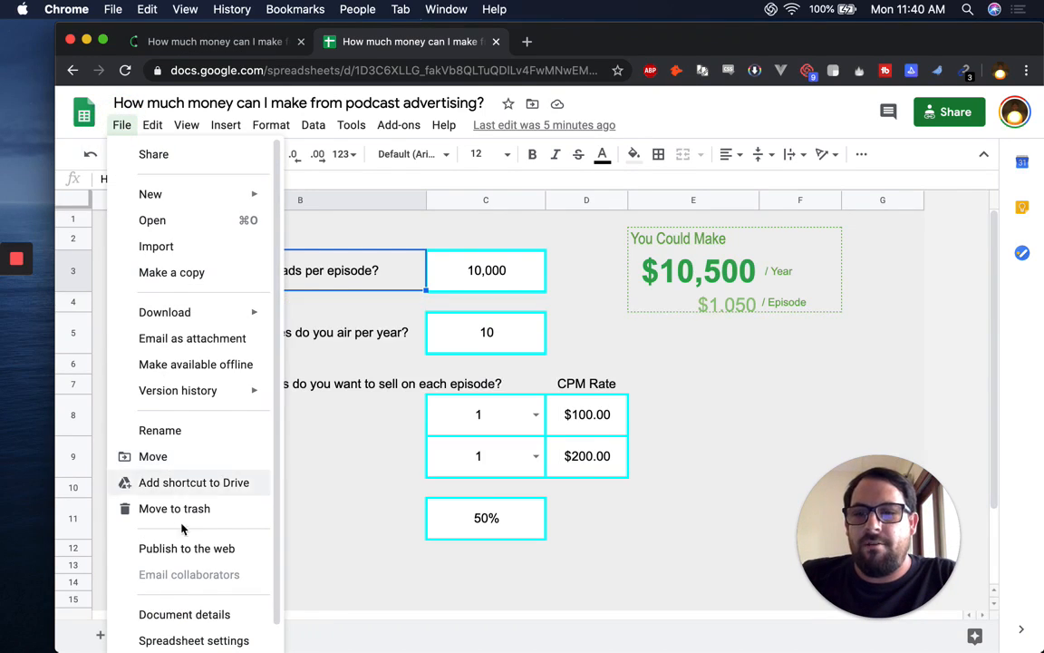
pyautogui.click(183, 550)
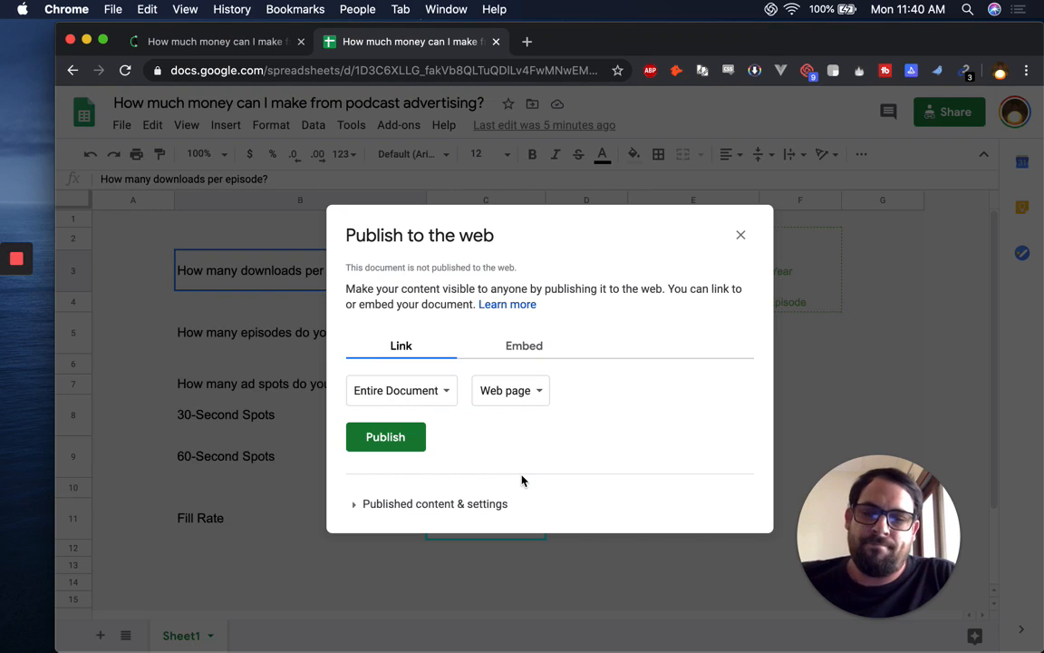
pyautogui.click(508, 342)
pyautogui.click(424, 391)
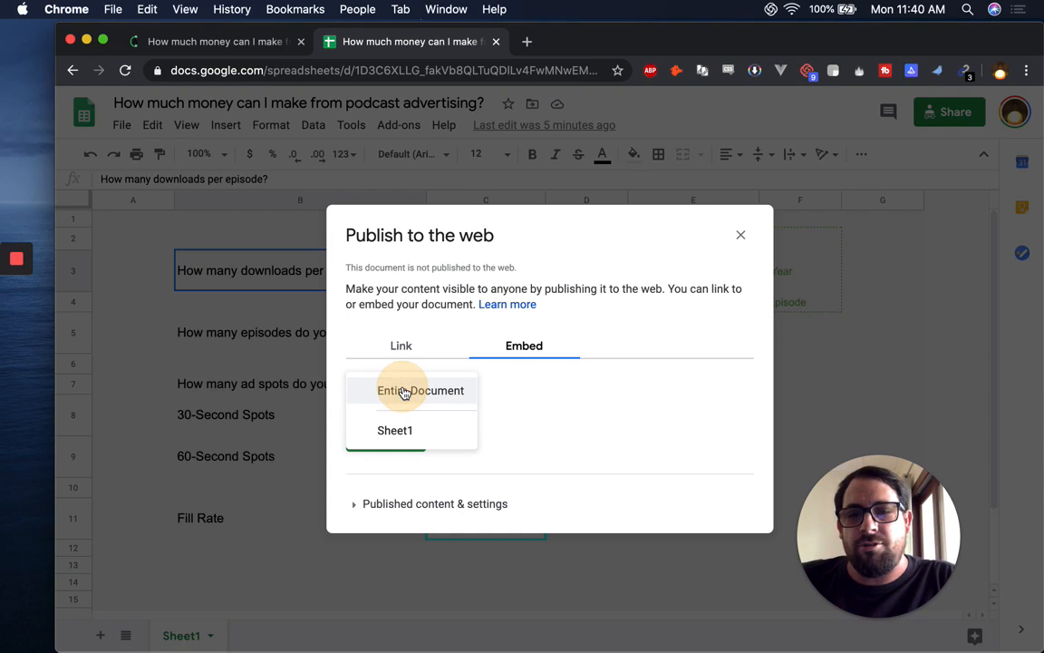
pyautogui.click(398, 349)
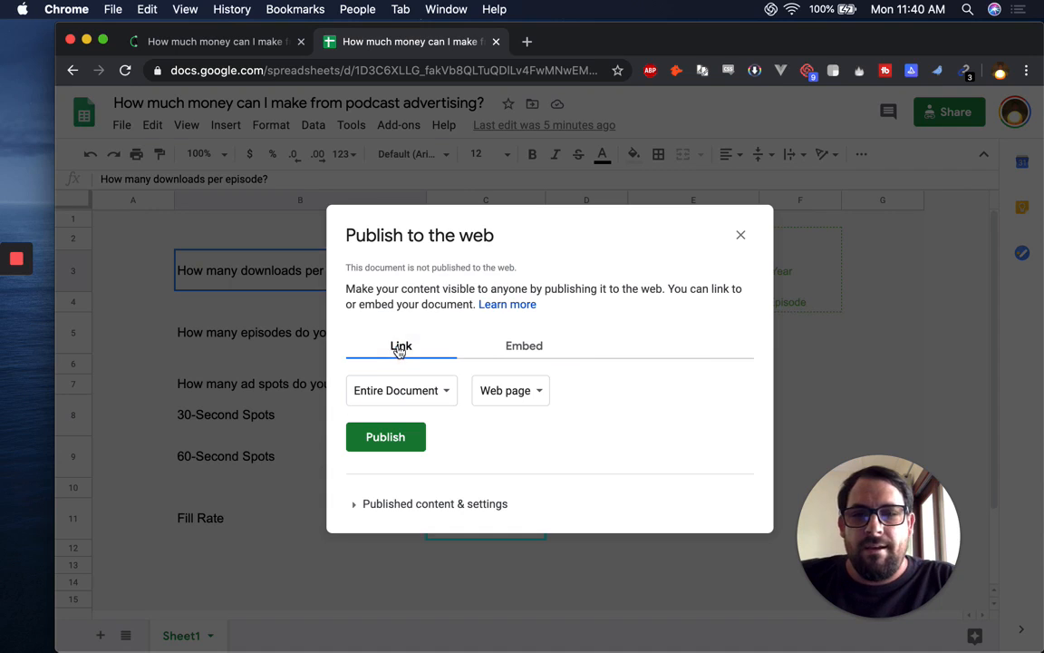
pyautogui.click(521, 350)
pyautogui.click(407, 350)
pyautogui.click(529, 347)
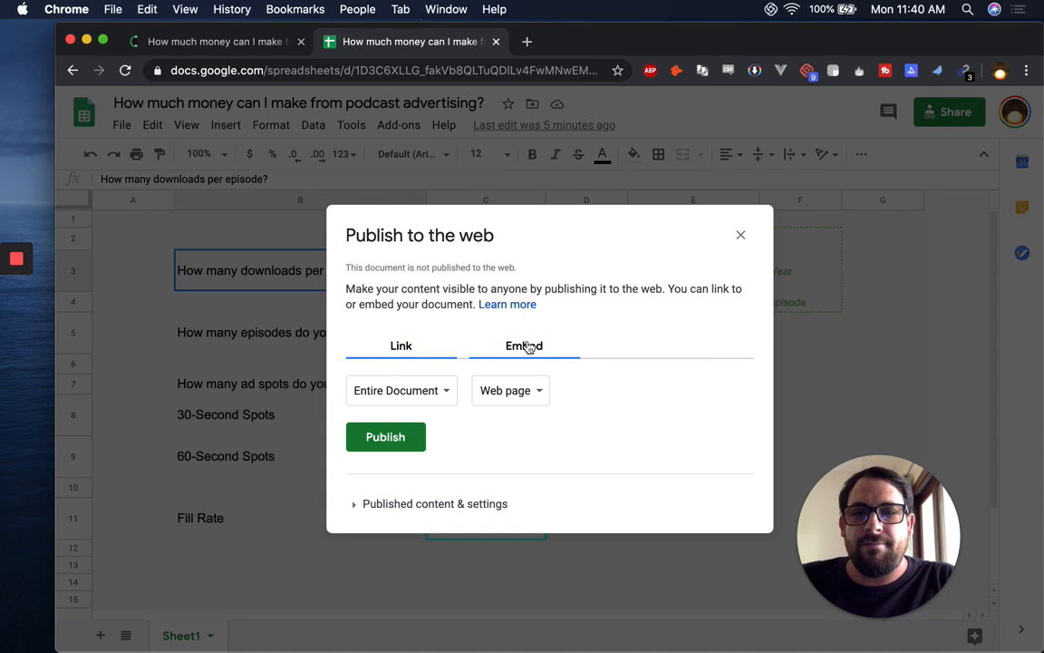
pyautogui.click(426, 506)
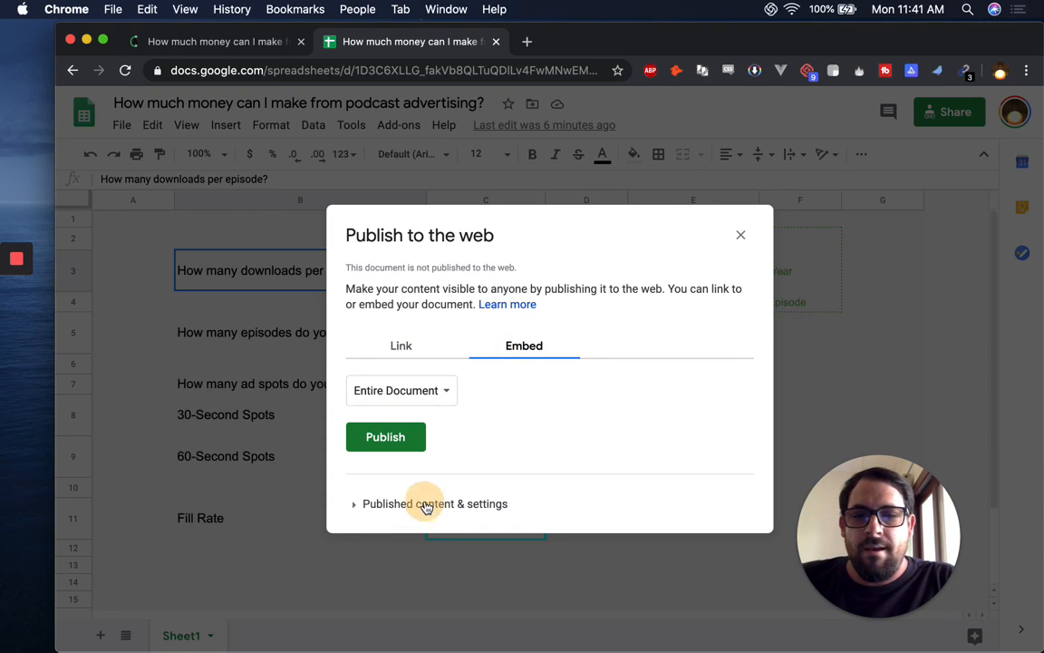
pyautogui.click(740, 172)
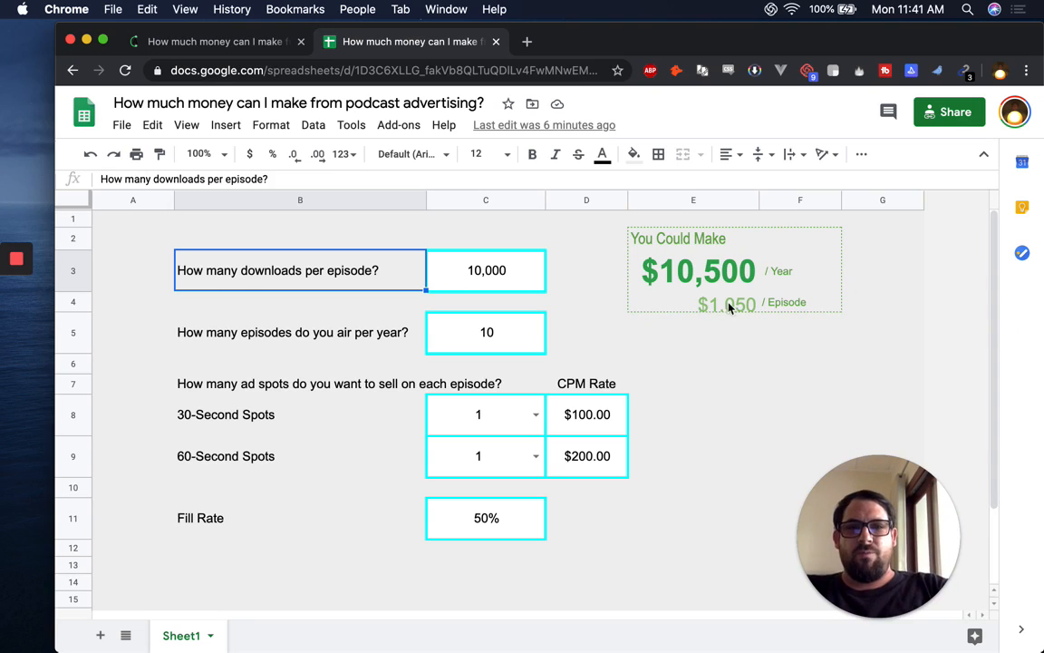
# Select the per-episode earnings cell E4 and open the sheet protection settings for Sheet1
pyautogui.click(674, 263)
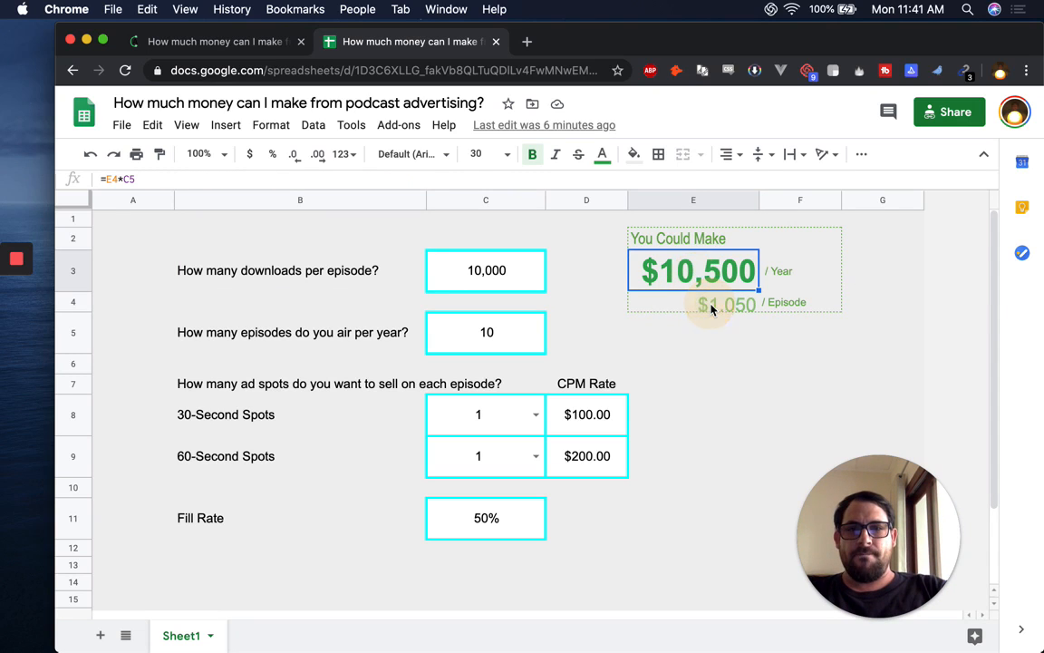
pyautogui.click(711, 309)
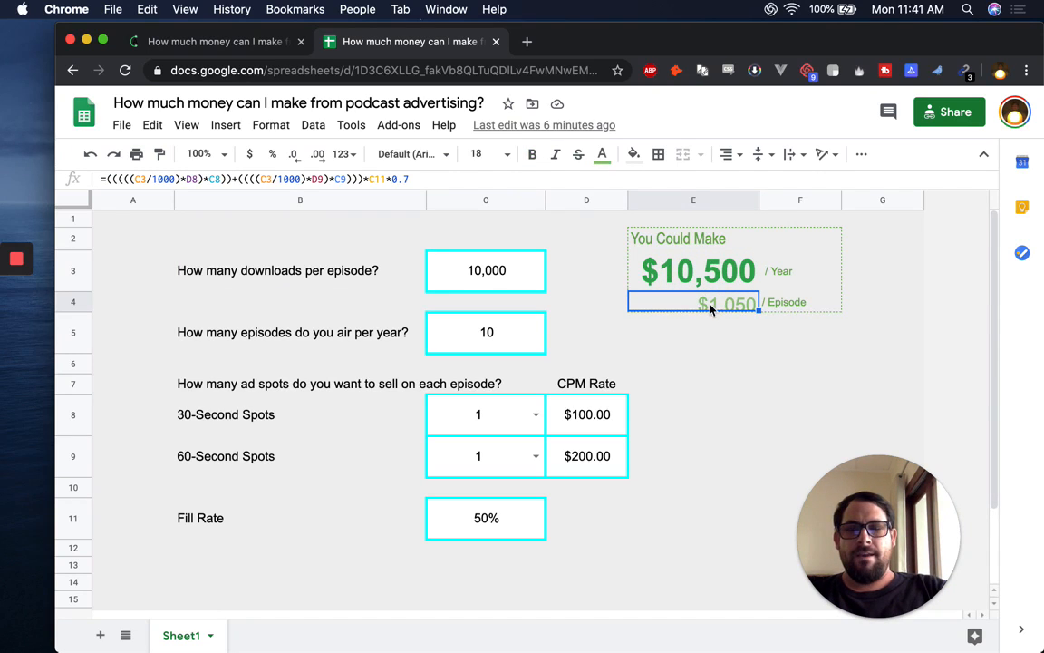
pyautogui.click(210, 636)
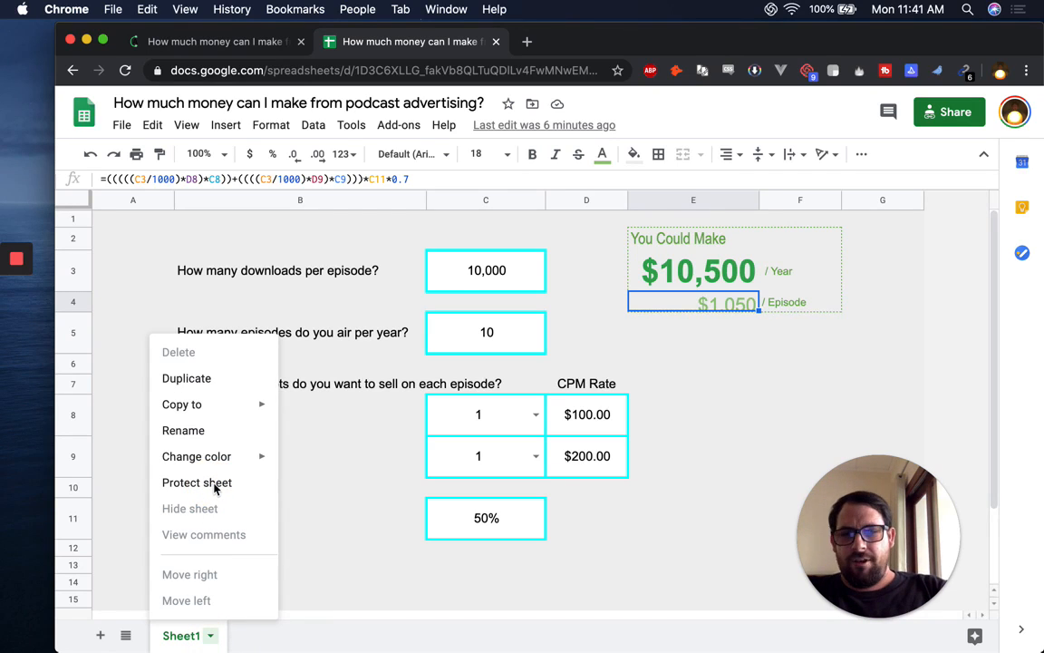
pyautogui.click(216, 484)
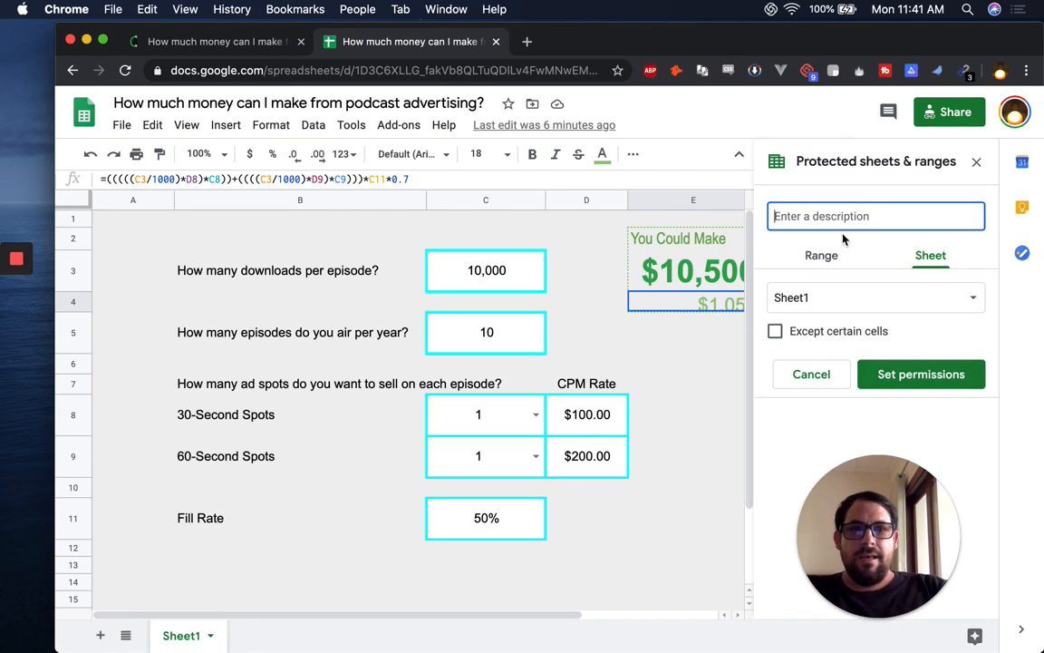
pyautogui.write('just')
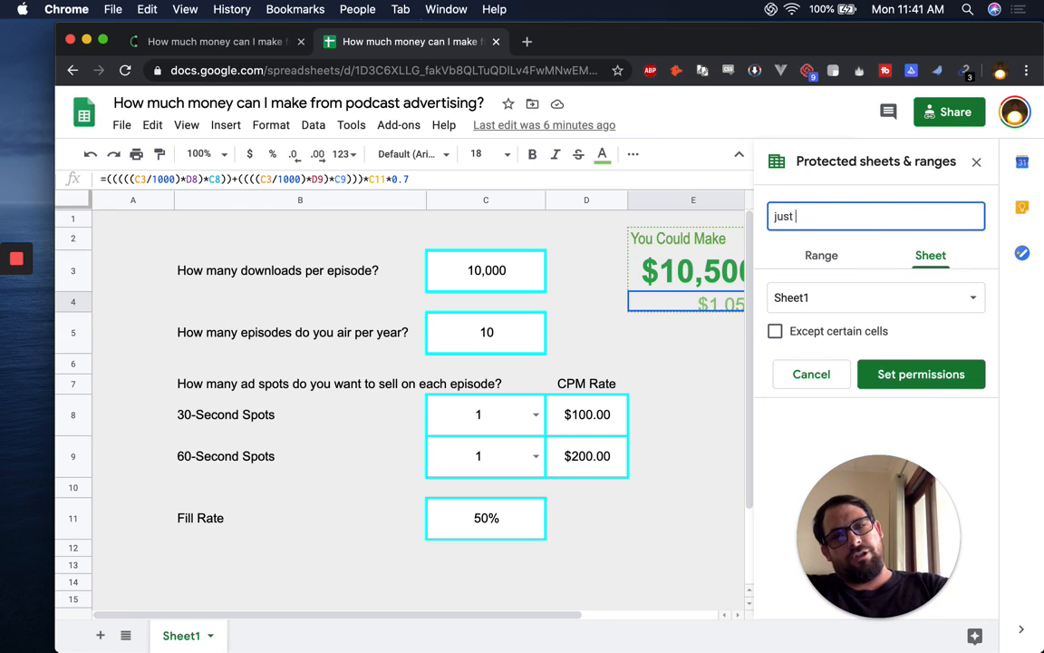
pyautogui.write(' the in')
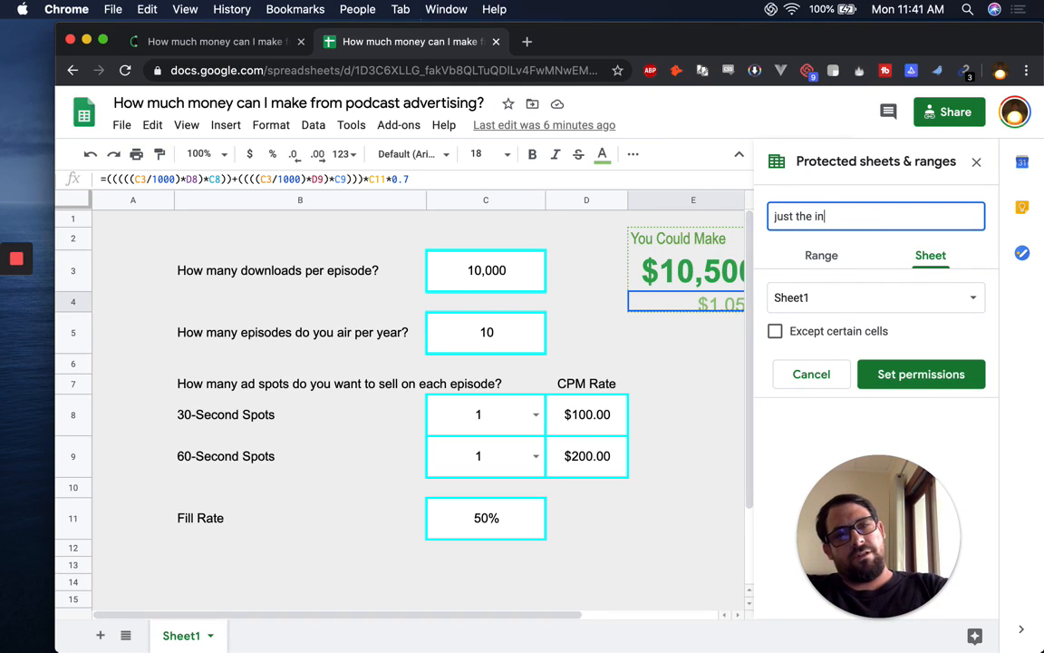
pyautogui.write('puts')
# Switch the protection to the range Sheet1!E4 and describe it as "don't touch my calc"
pyautogui.click(821, 256)
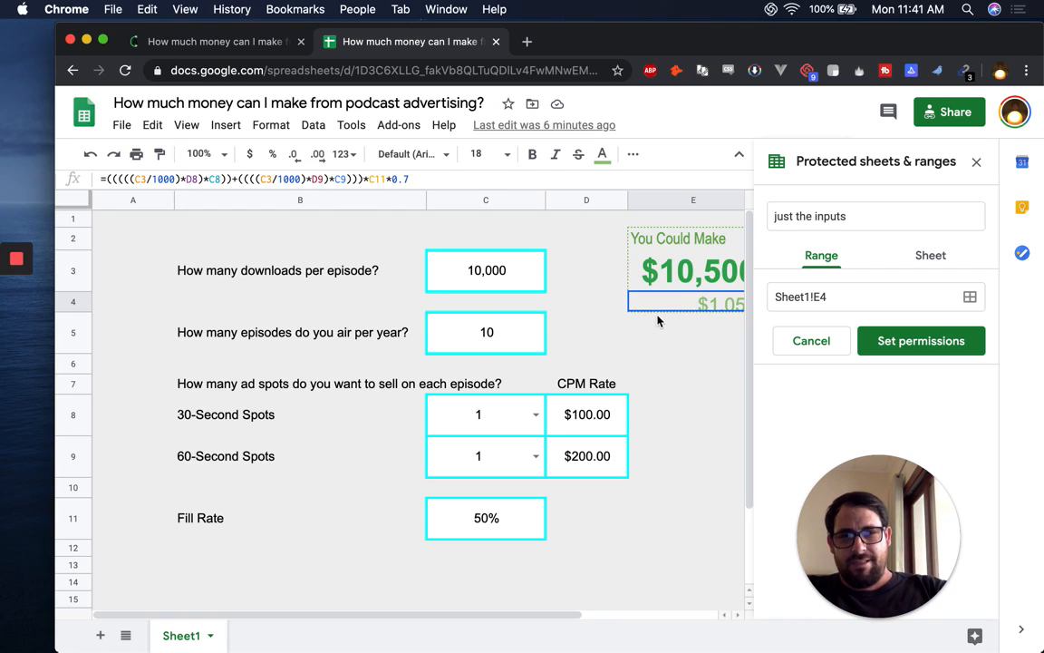
pyautogui.click(852, 215)
pyautogui.press('super+a')
pyautogui.write("don't ")
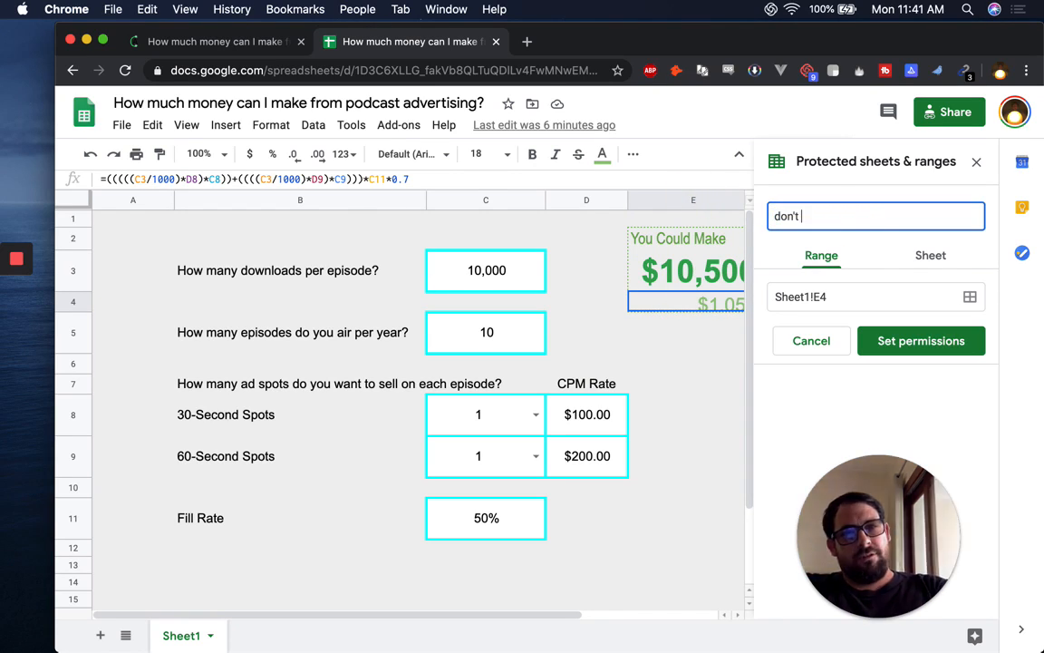
pyautogui.write('do')
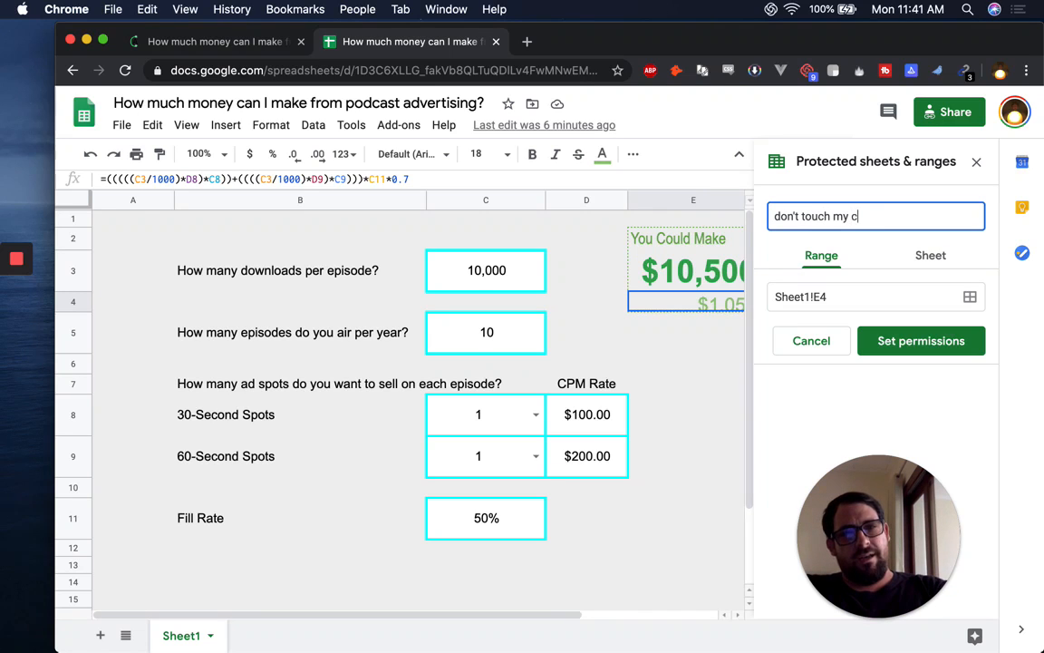
pyautogui.press('BackSpace')
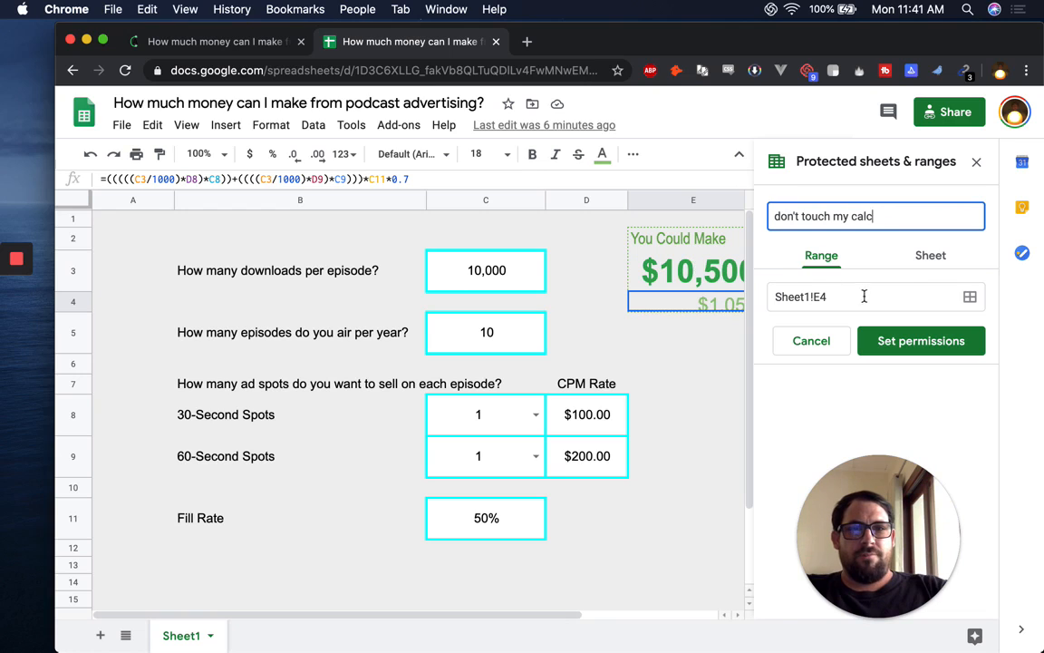
# Extend the protected range to Sheet1!E:E and restrict who can edit it to only you
pyautogui.click(893, 298)
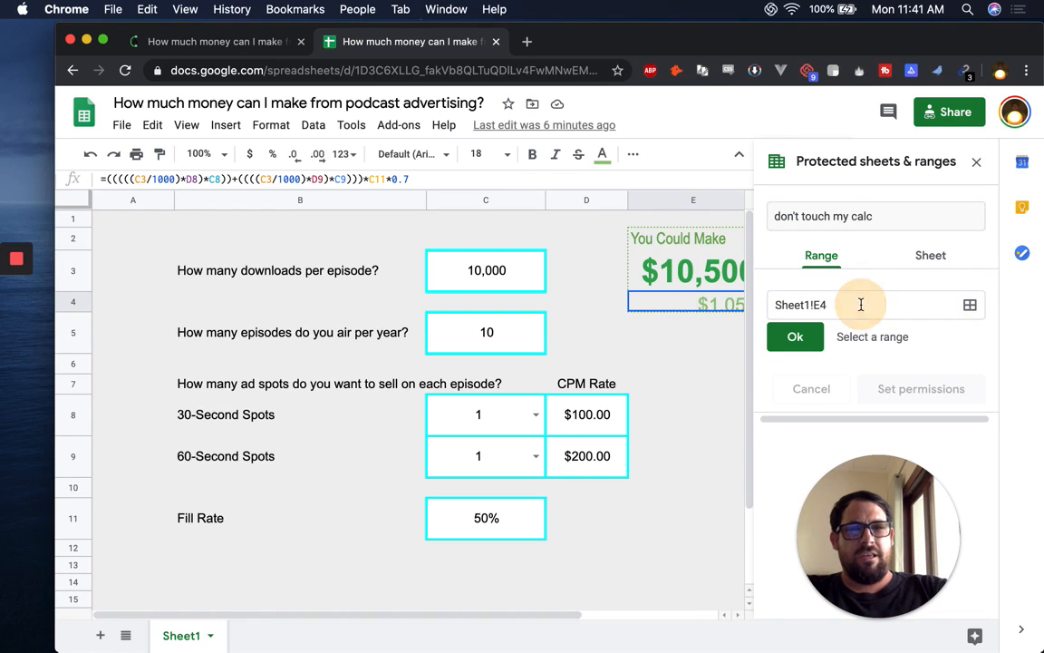
pyautogui.press('BackSpace')
pyautogui.write(':E')
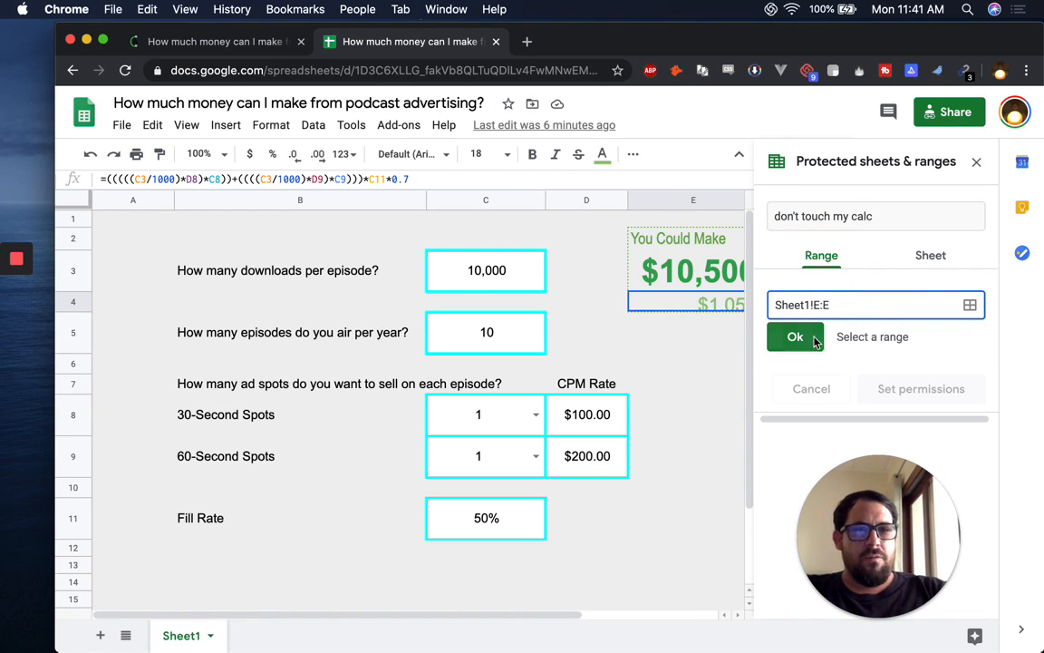
pyautogui.click(802, 336)
pyautogui.click(914, 344)
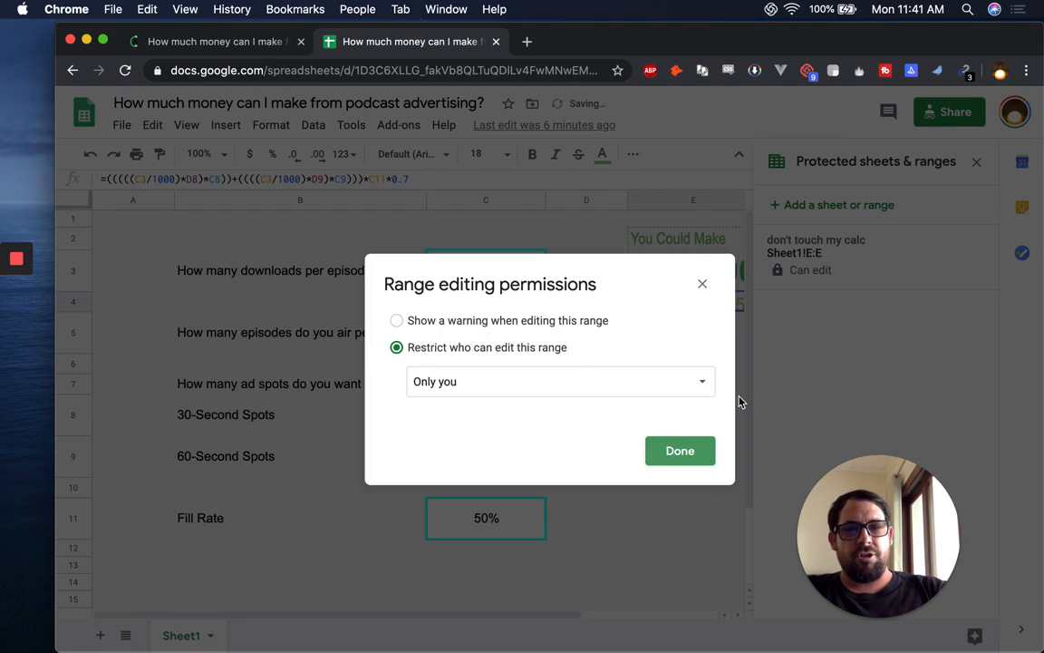
pyautogui.click(687, 453)
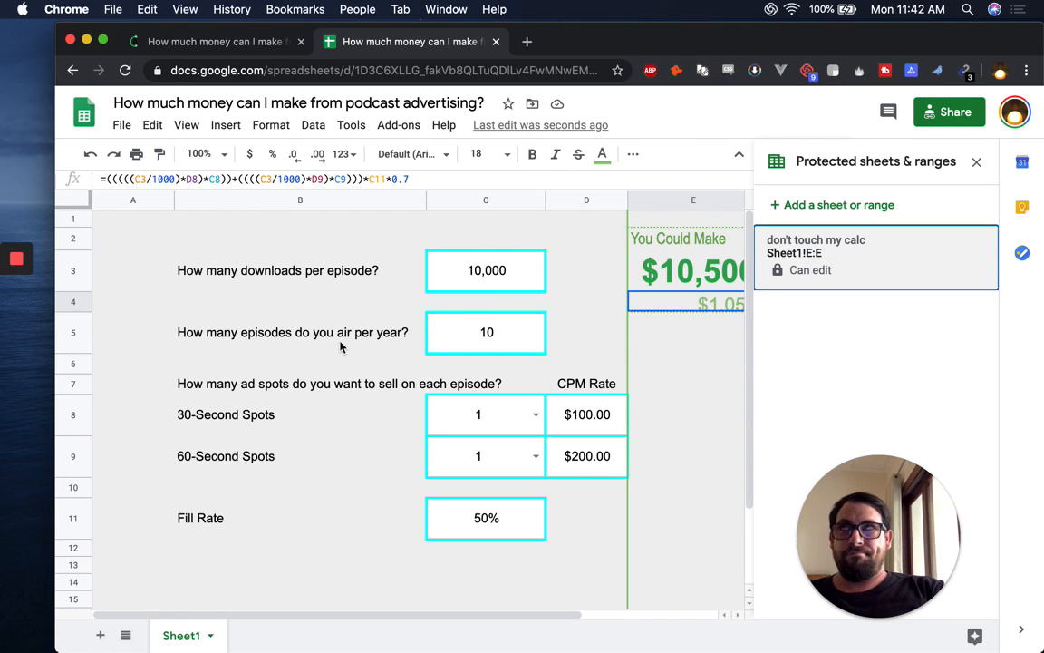
# Check the unprotected downloads, episodes and 30-second spots input cells, and close the protected ranges list
pyautogui.click(494, 267)
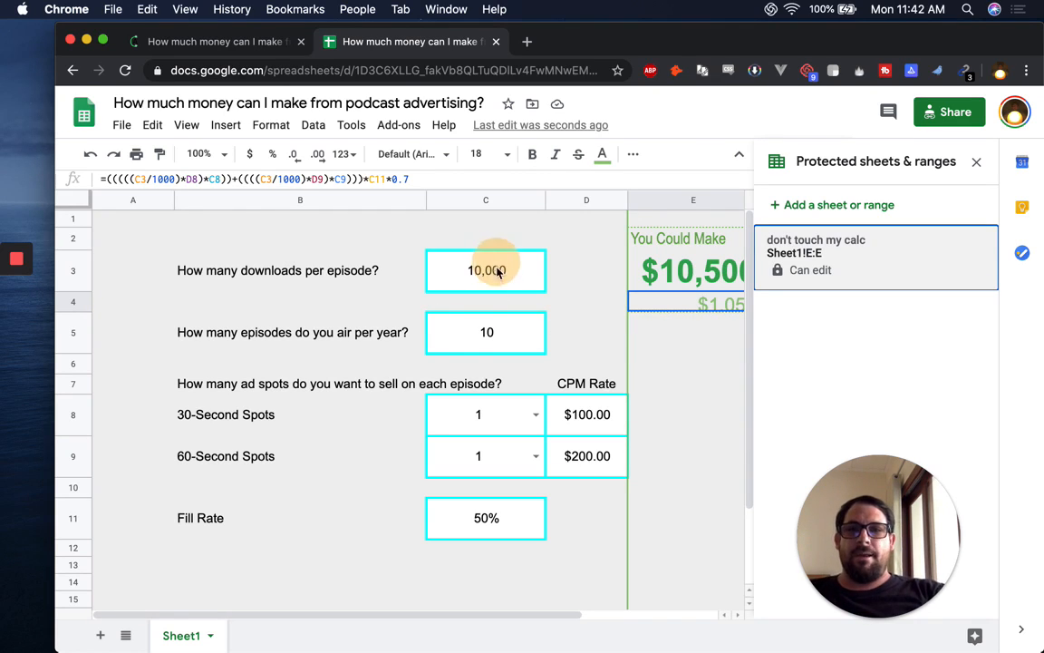
pyautogui.click(484, 331)
pyautogui.click(481, 415)
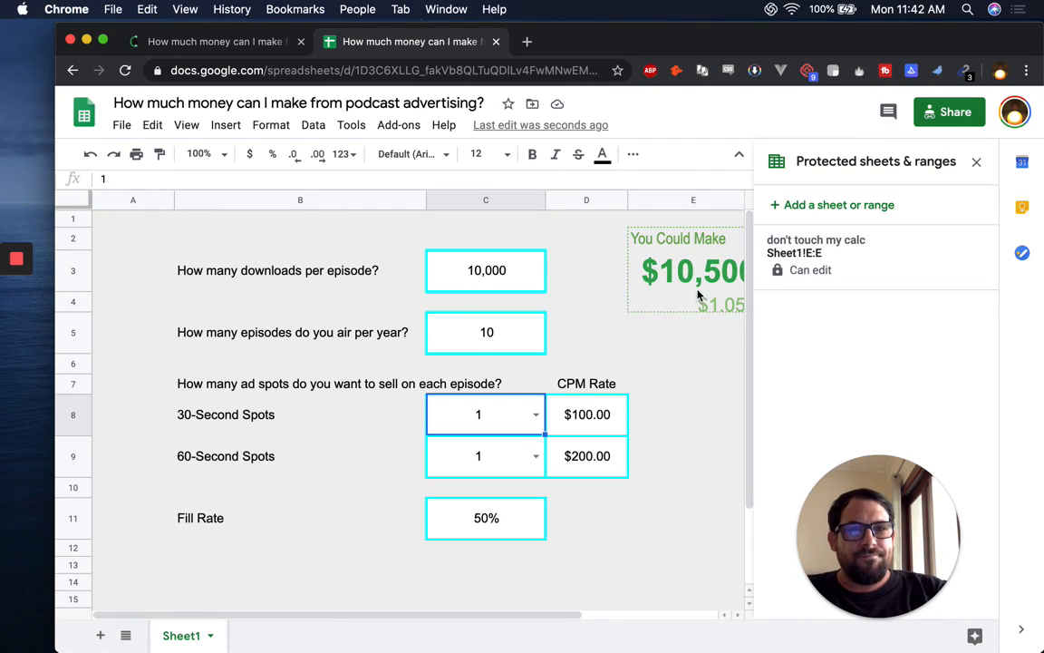
pyautogui.click(977, 162)
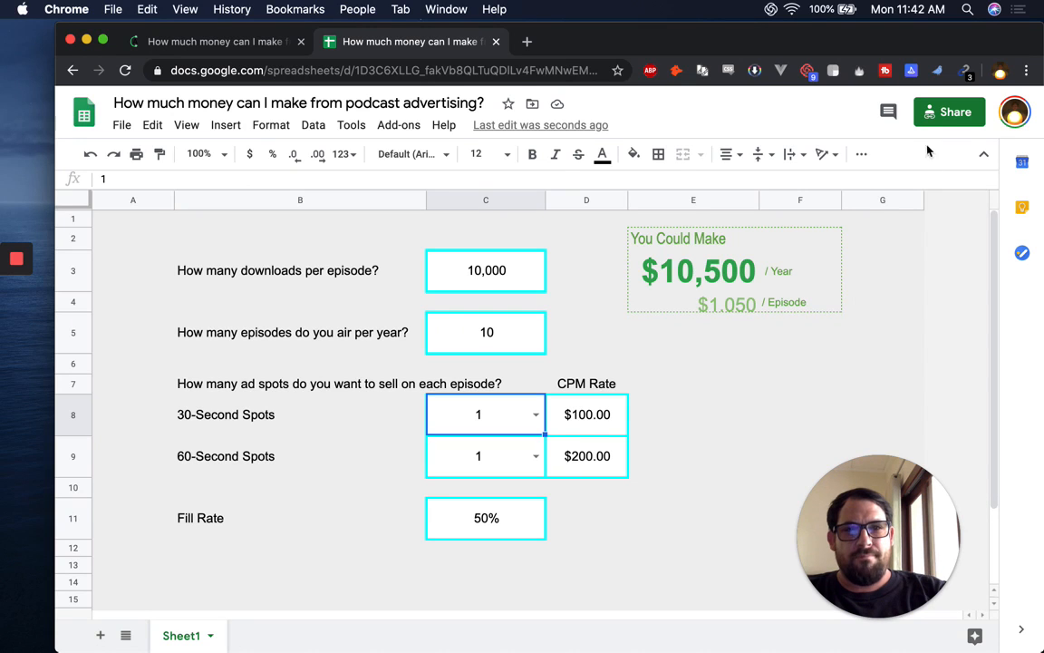
# Reopen the link sharing options, keep the Editor role, and try changing link access to Restricted
pyautogui.click(944, 114)
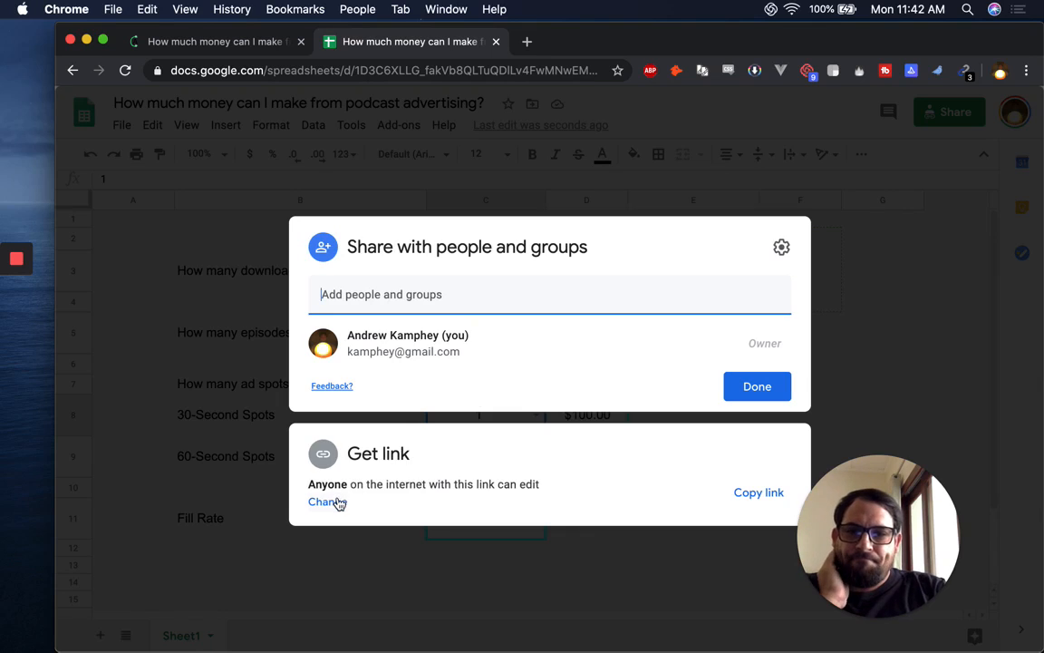
pyautogui.click(337, 503)
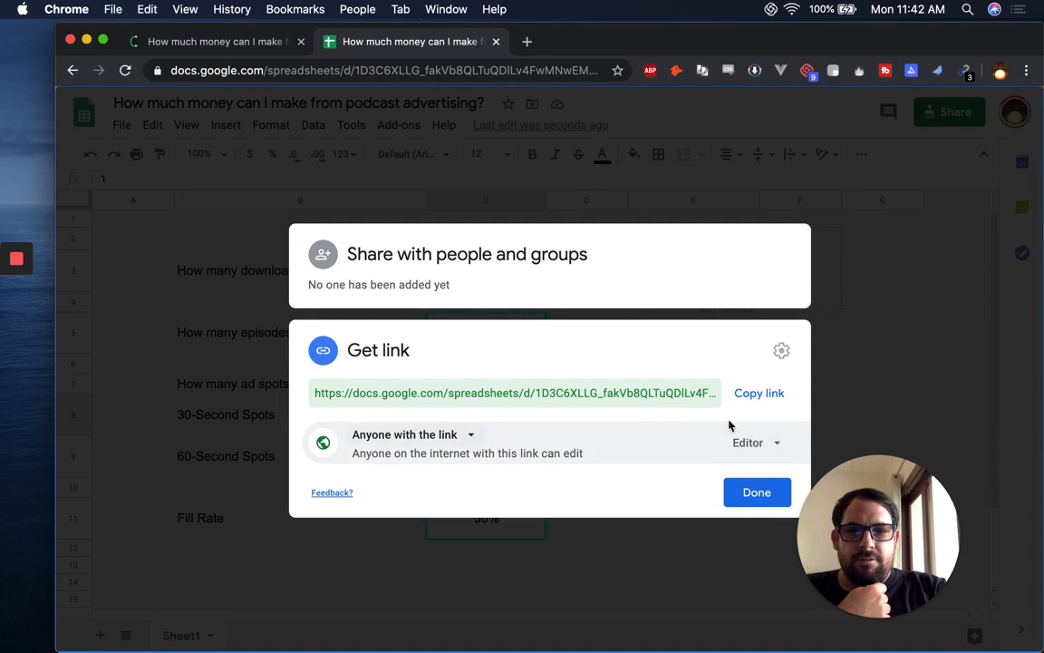
pyautogui.click(751, 440)
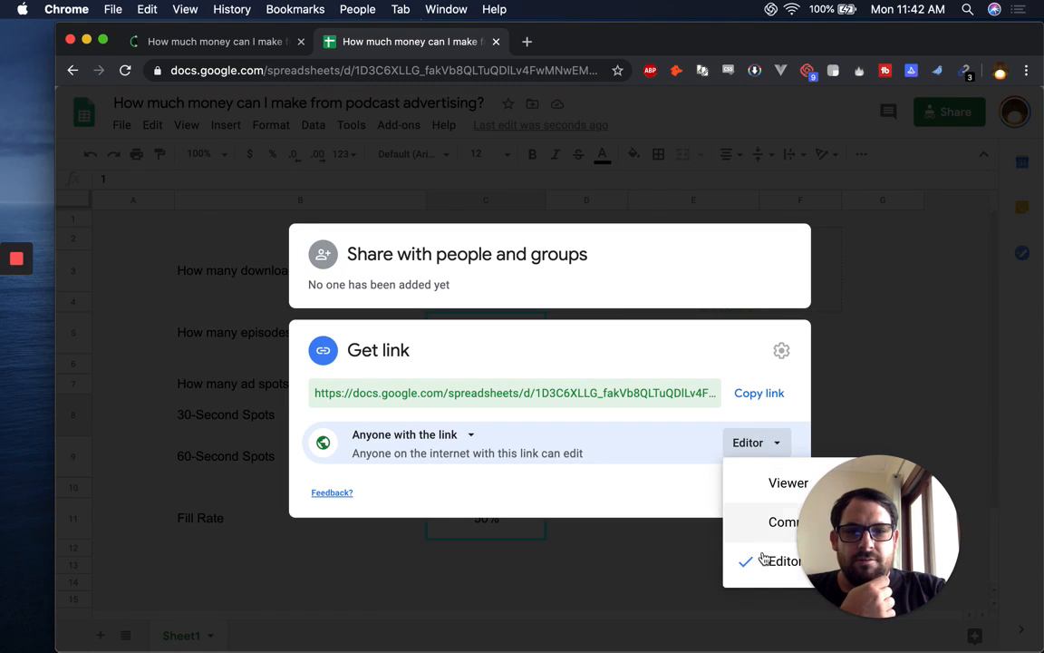
pyautogui.click(762, 559)
pyautogui.click(424, 435)
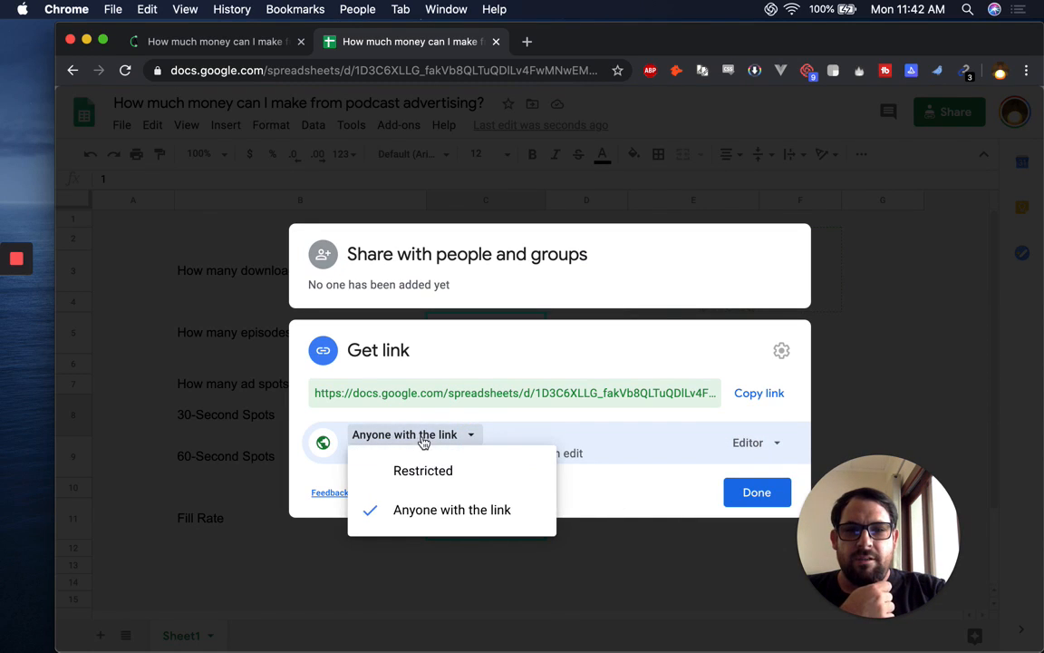
pyautogui.click(431, 472)
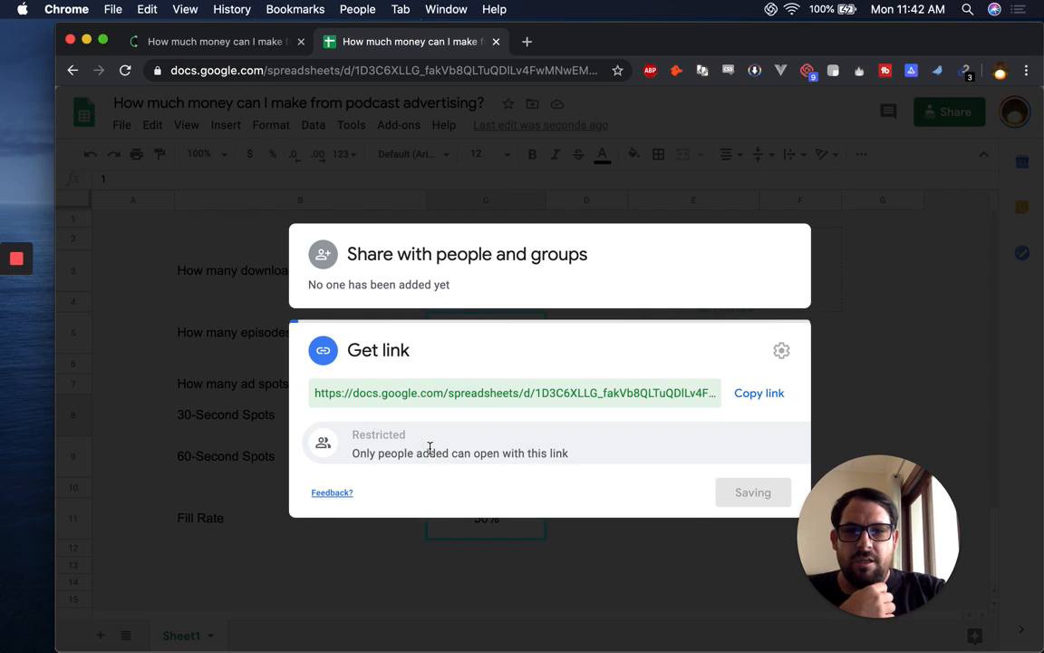
pyautogui.click(781, 351)
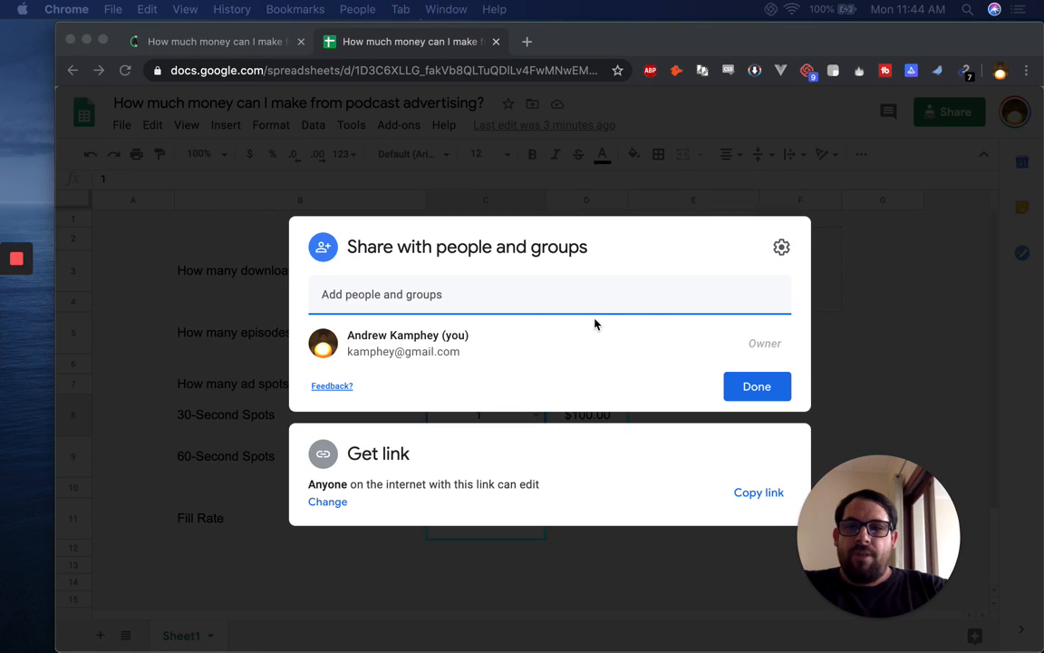
# Try disabling editors' permission changes and viewers' download, print and copy option, restore both, and close the sharing settings
pyautogui.click(735, 265)
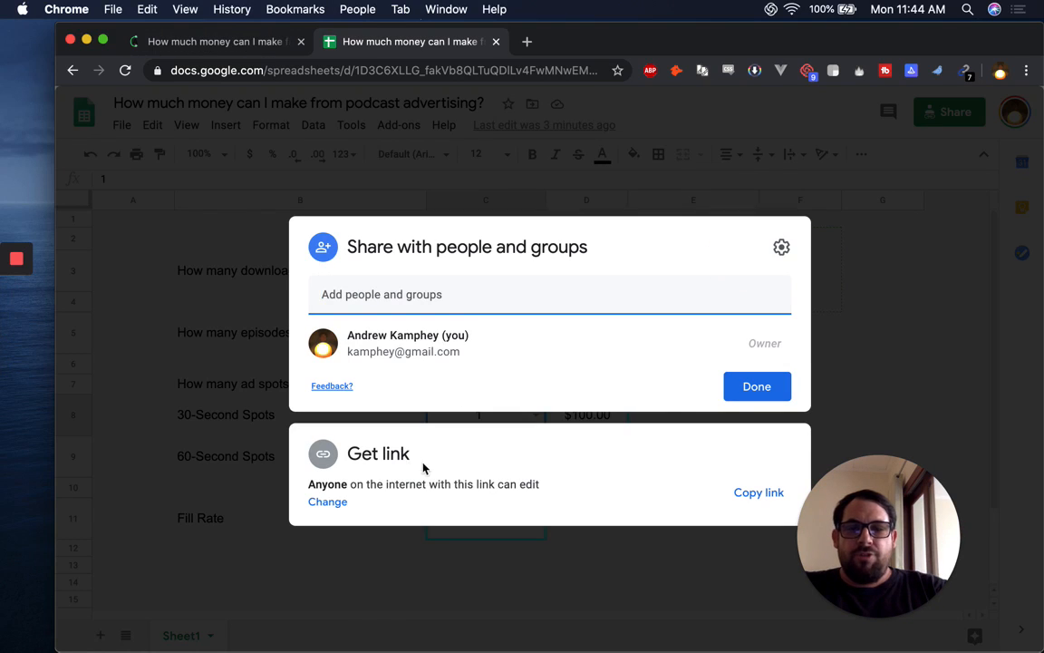
pyautogui.click(783, 248)
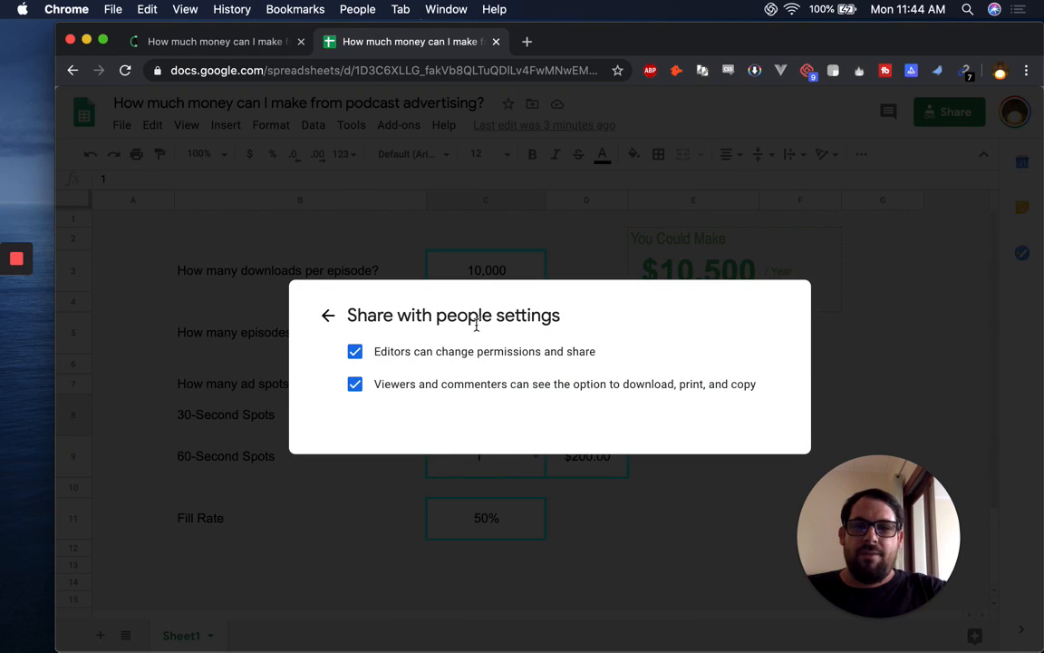
pyautogui.click(354, 354)
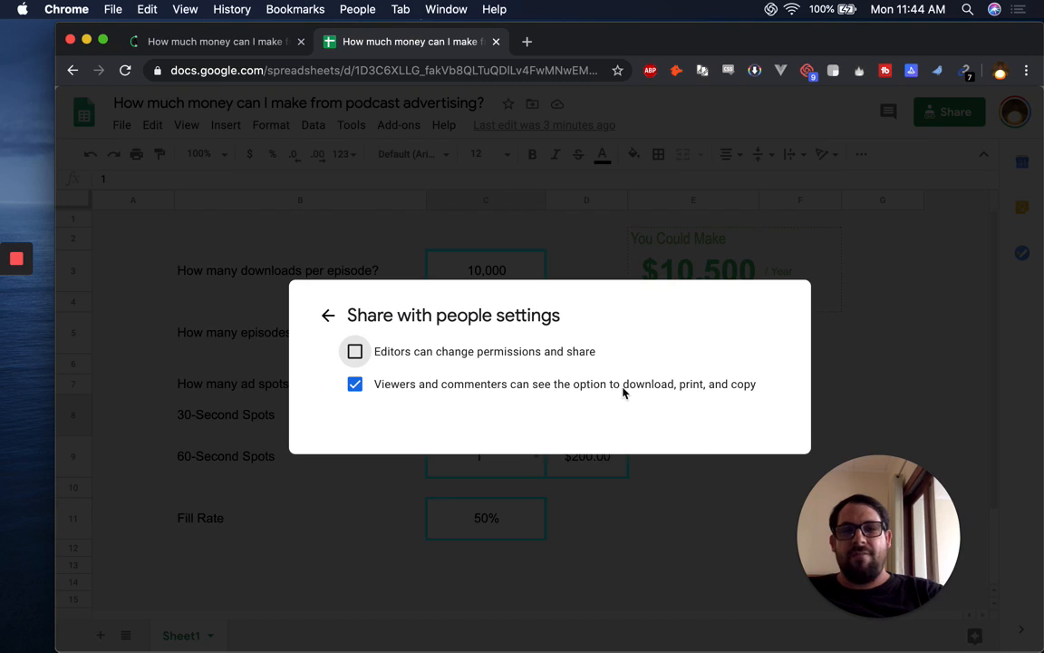
pyautogui.click(357, 386)
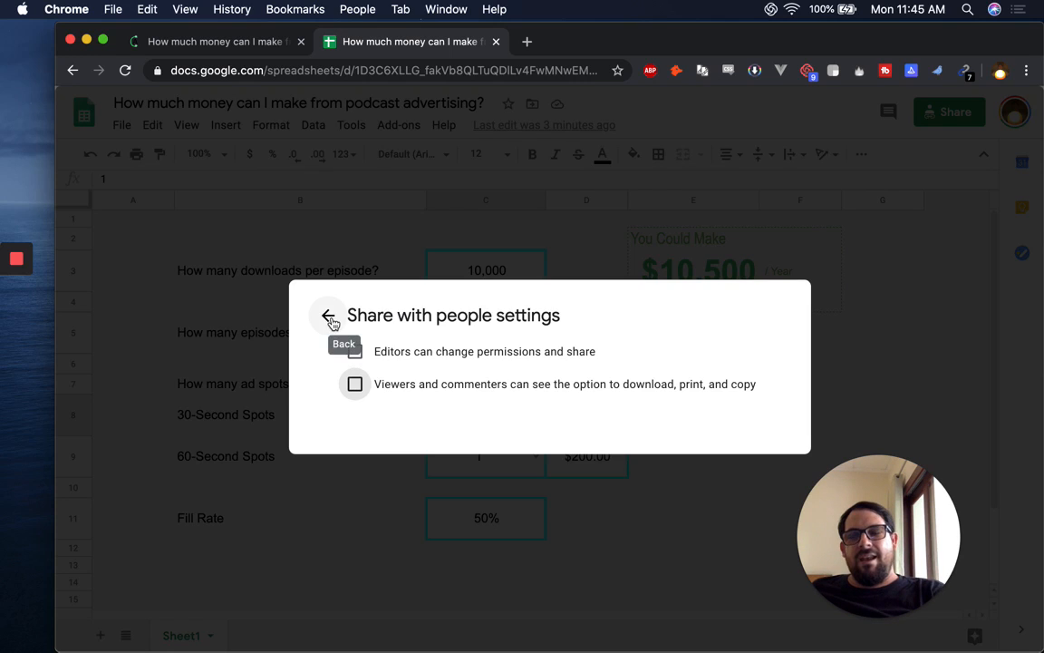
pyautogui.click(354, 387)
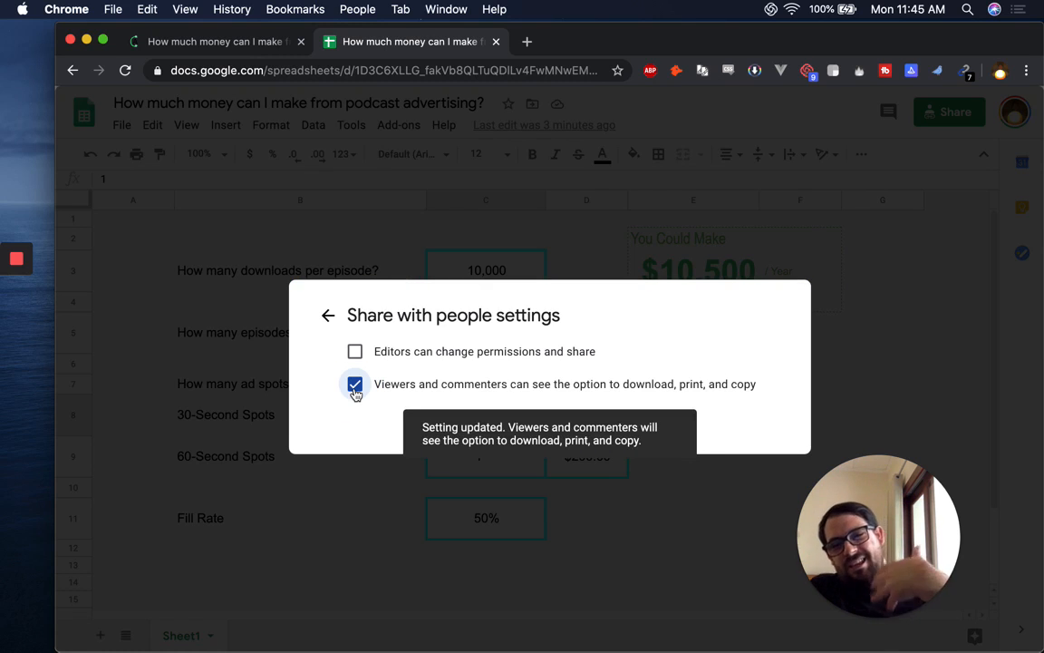
pyautogui.click(358, 386)
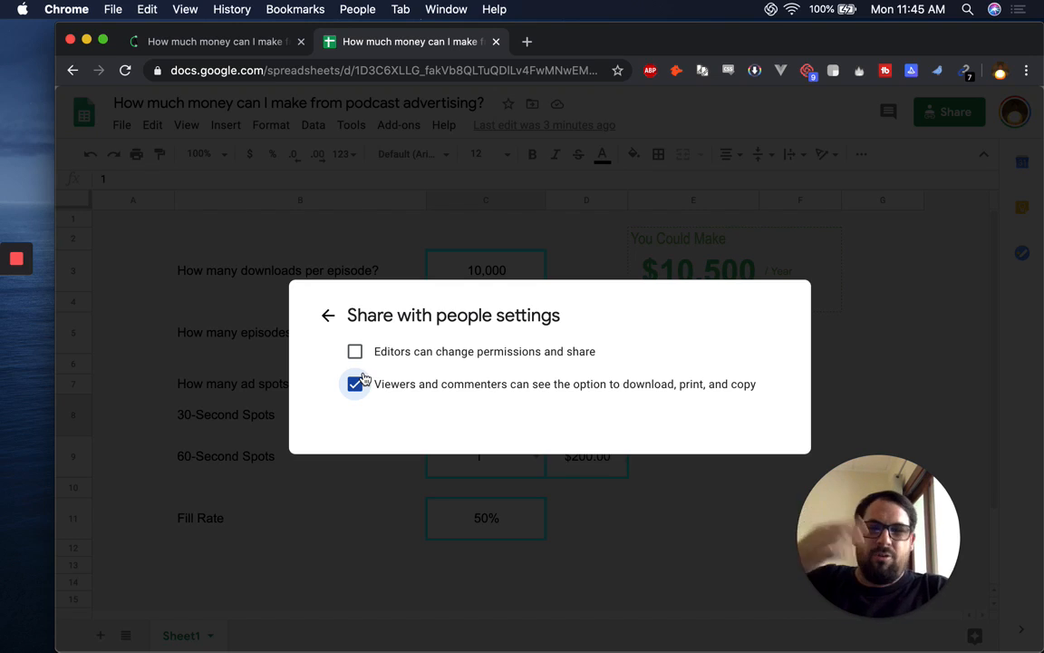
pyautogui.click(355, 353)
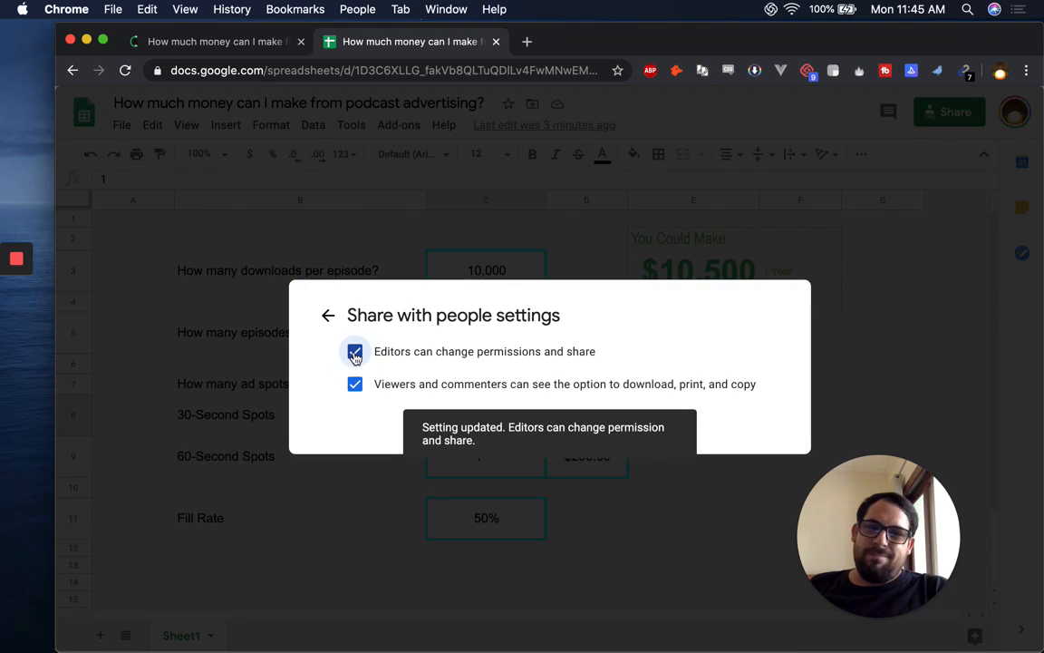
pyautogui.click(327, 315)
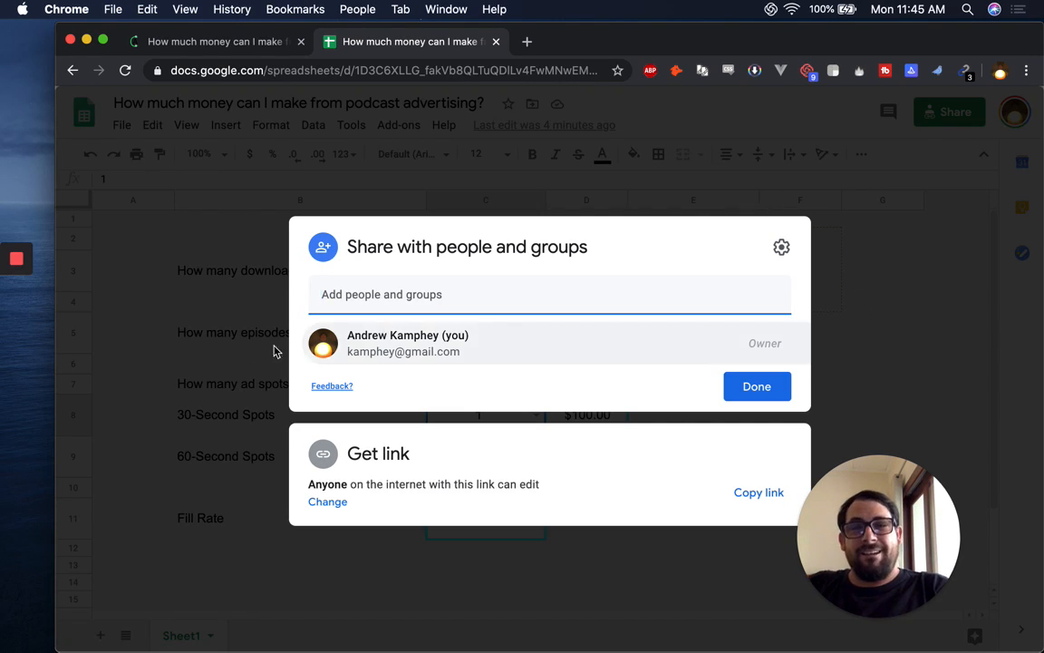
pyautogui.click(200, 344)
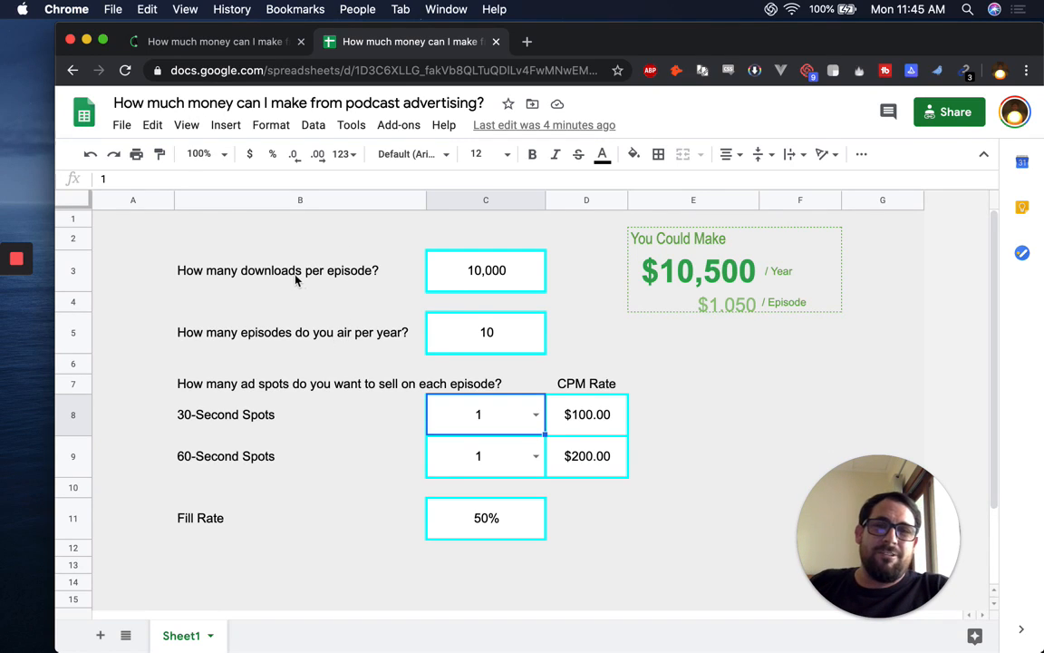
# Compare the finished spreadsheet with the original AdvertiseCast calculator page and return to the spreadsheet
pyautogui.click(180, 237)
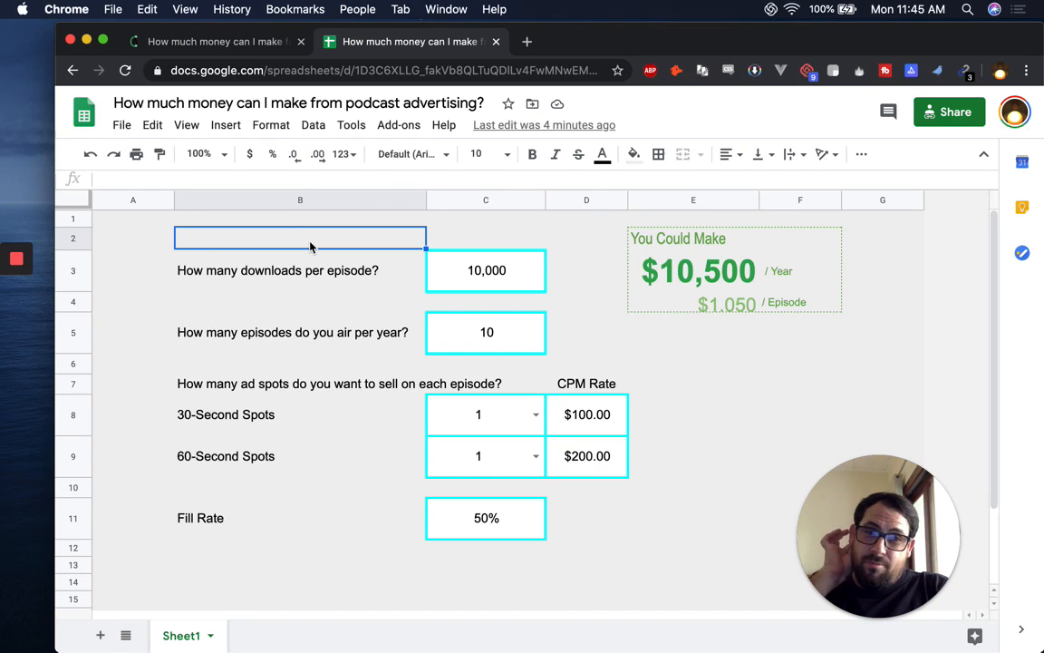
pyautogui.click(243, 47)
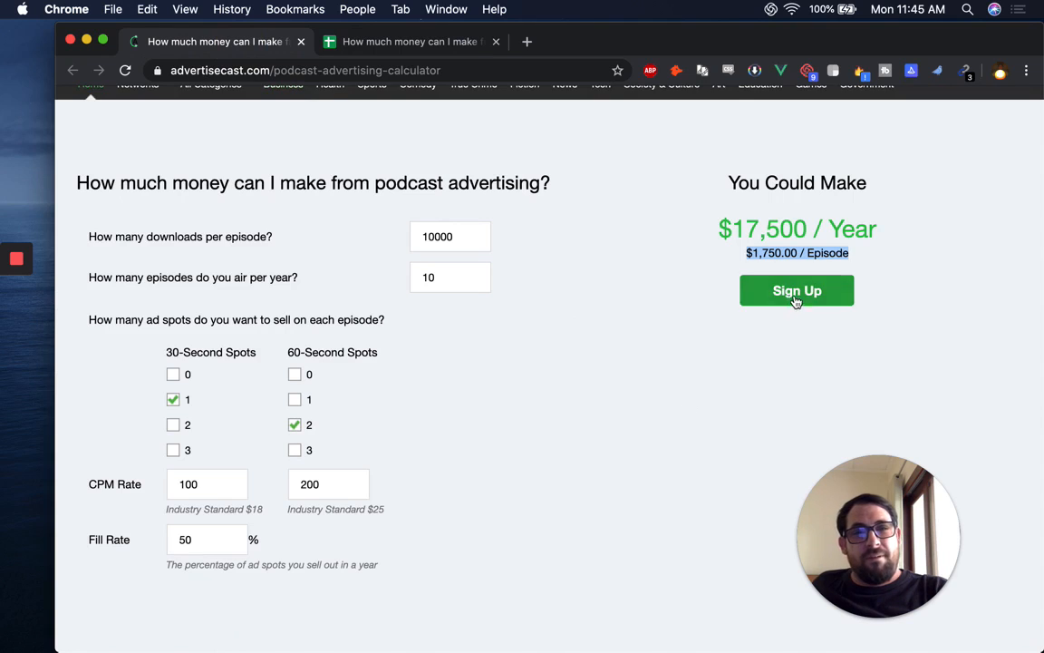
pyautogui.click(400, 42)
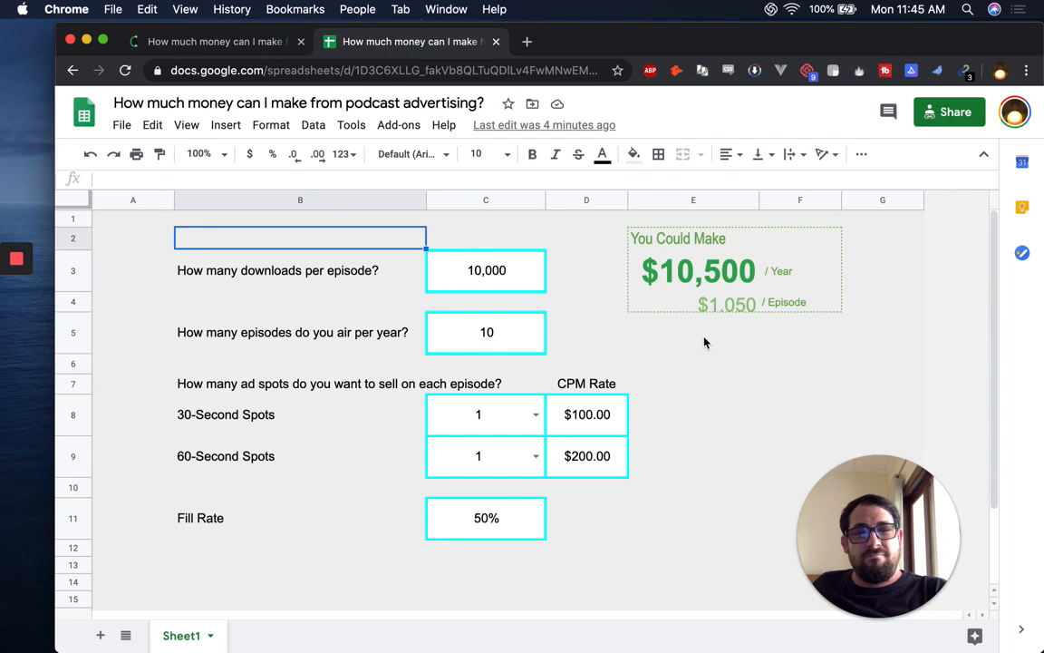
pyautogui.click(705, 342)
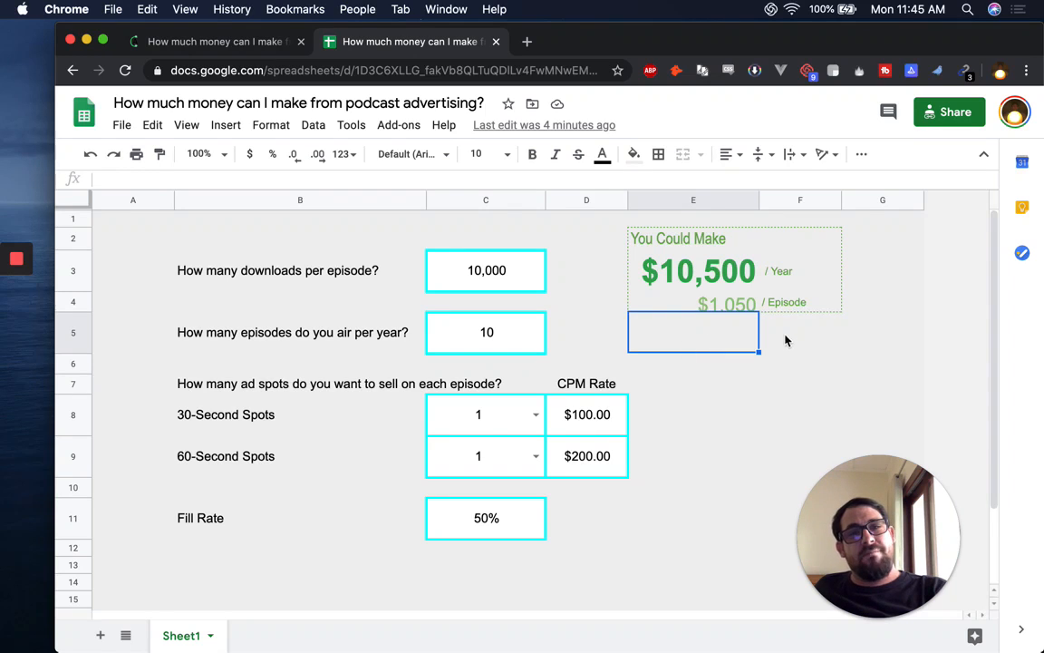